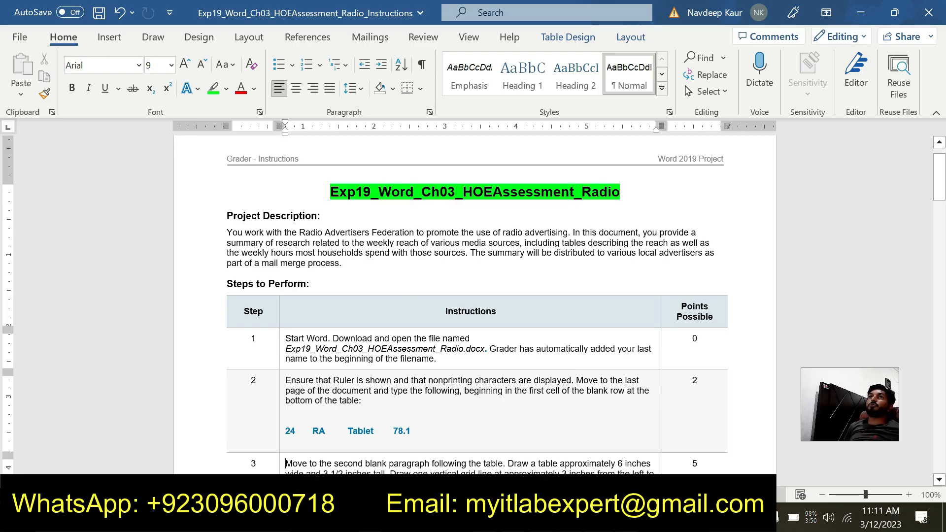
- Read step 1 of the project instructions, including the name of the starting file to open
left_click_drag(286, 349, 477, 349)
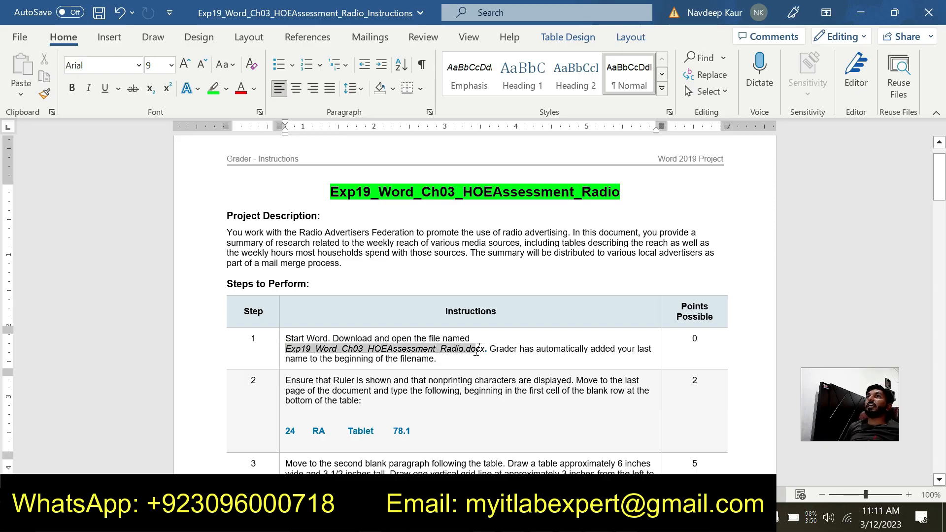
left_click_drag(477, 350, 486, 350)
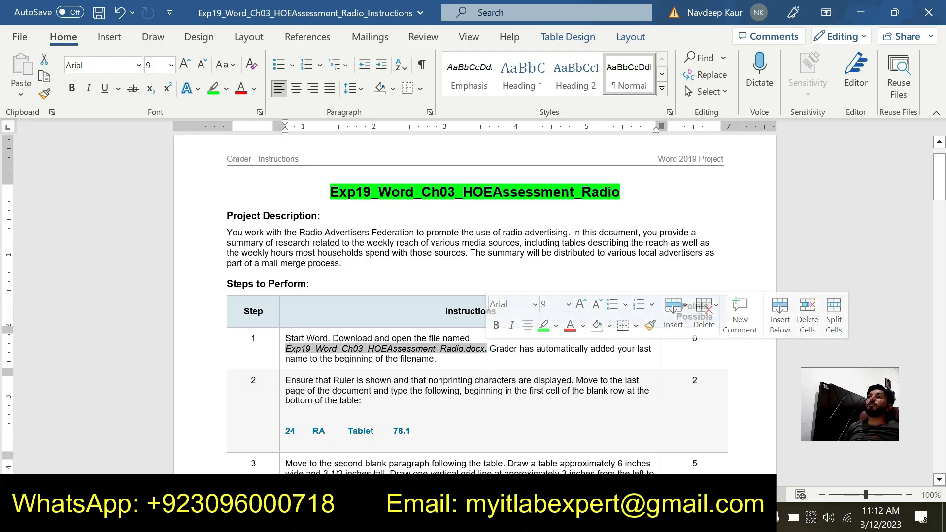
left_click(448, 348)
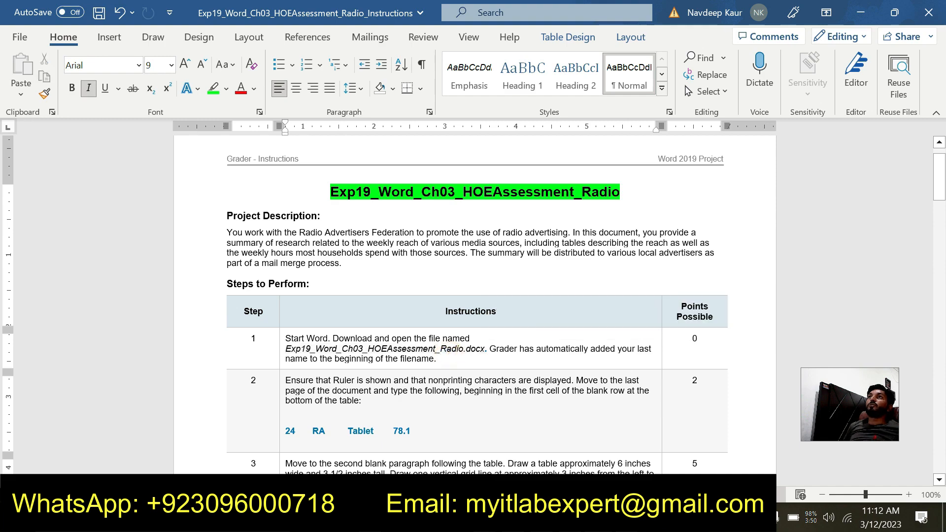
scroll(448, 348, "down", 1)
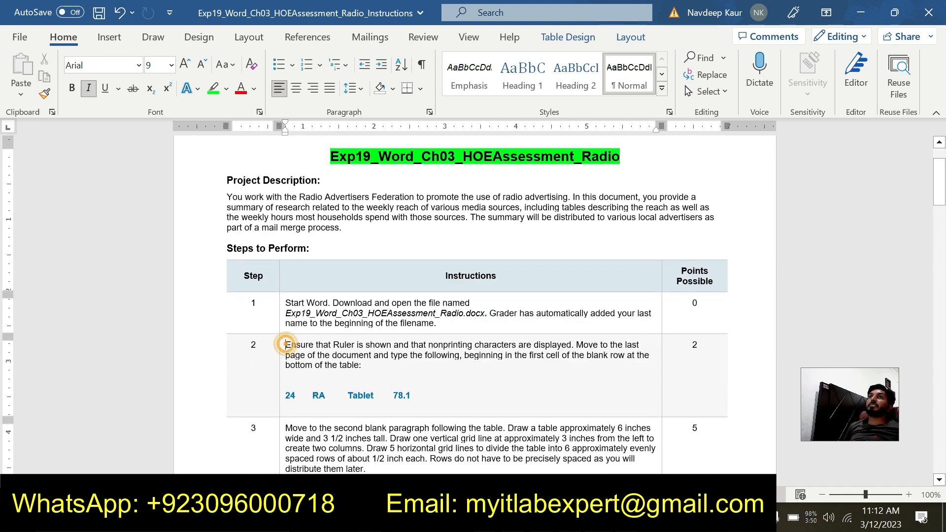
- Highlight the step 2 instructions in bright green, including the row values 24, RA, Tablet and 78.1
left_click_drag(285, 345, 418, 396)
left_click(513, 371)
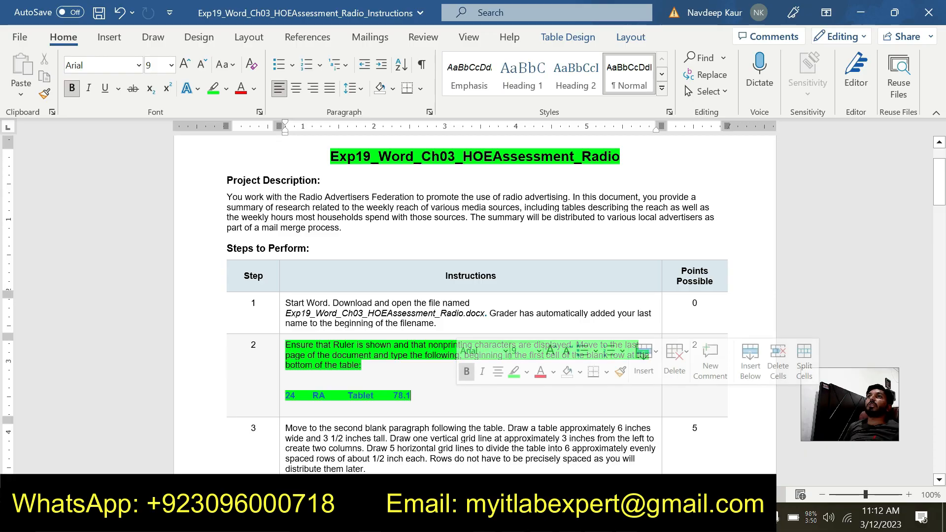
left_click(432, 345)
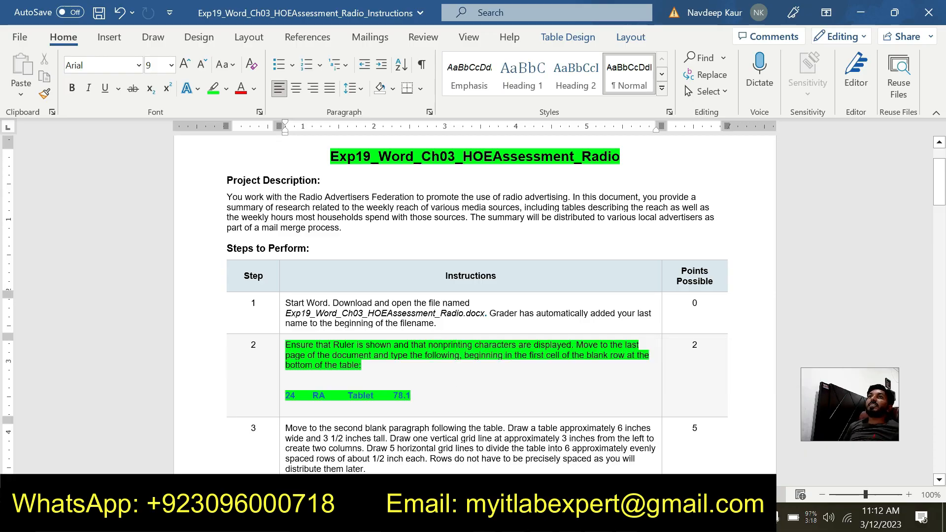
left_click(288, 394)
left_click_drag(288, 394, 411, 395)
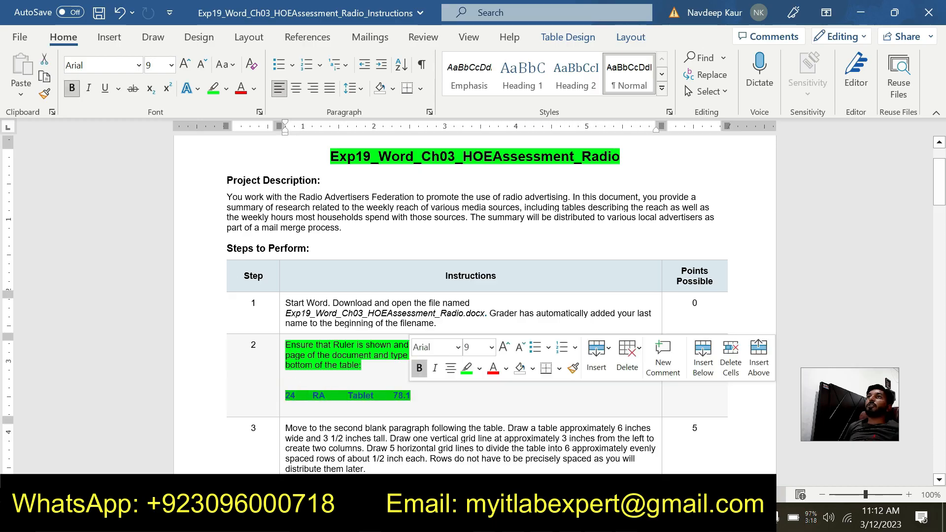
left_click(447, 405)
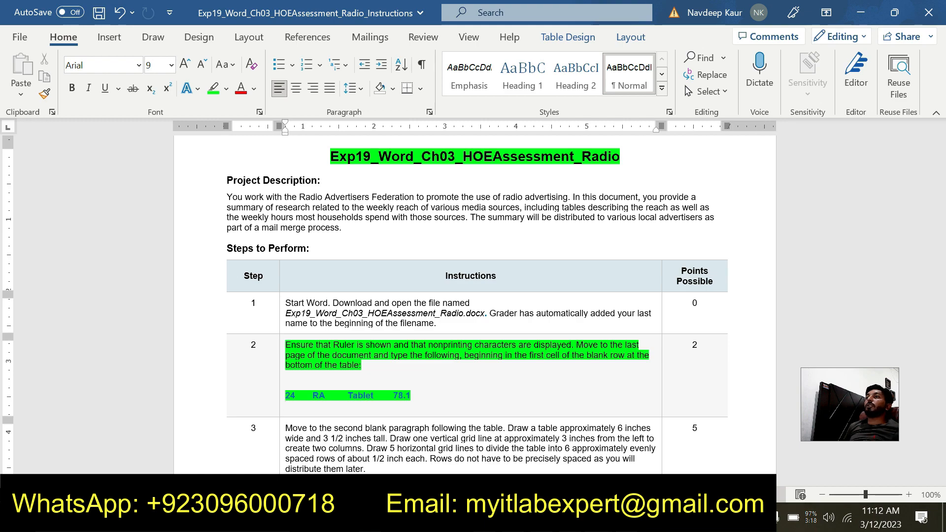
- Switch to the Radio assessment document and fill the table's blank last row with 24, RA, Tablet and 78.1
mouse_move(599, 517)
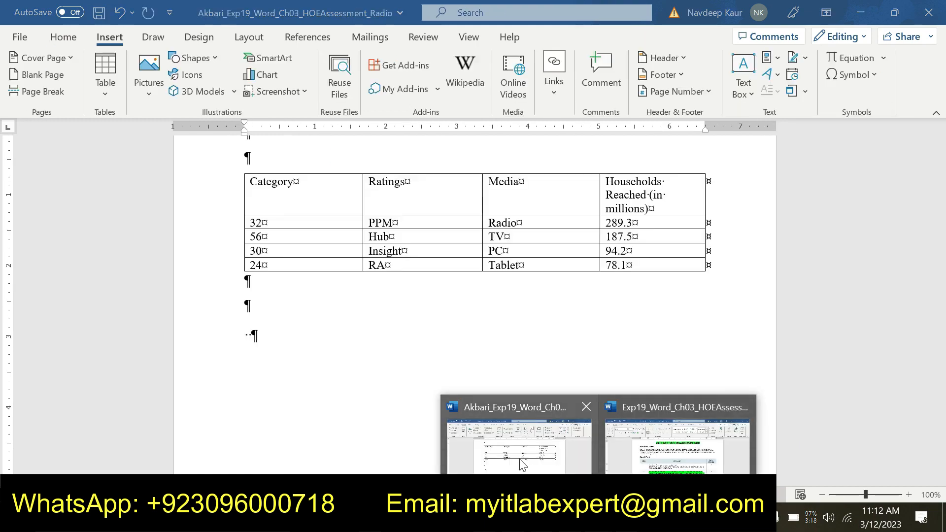
left_click(627, 460)
left_click(423, 395)
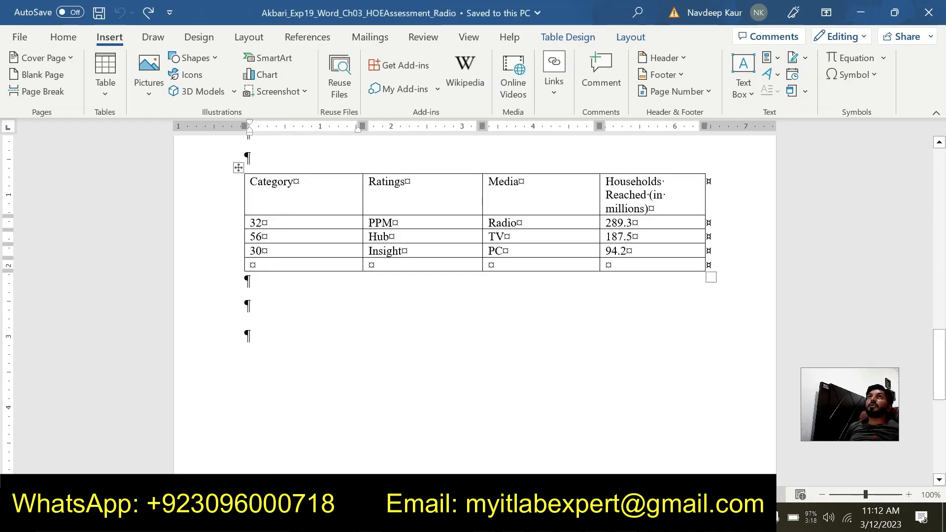
type("24")
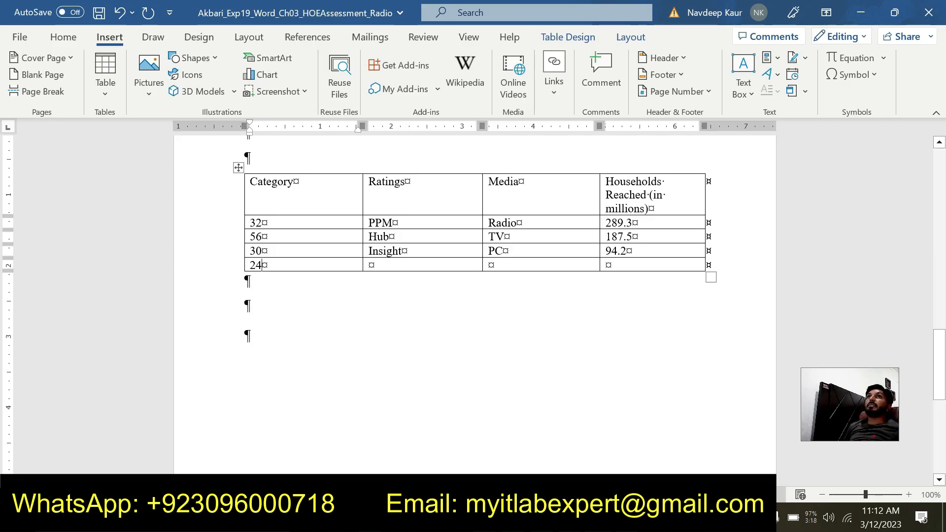
key("Tab")
type("RA")
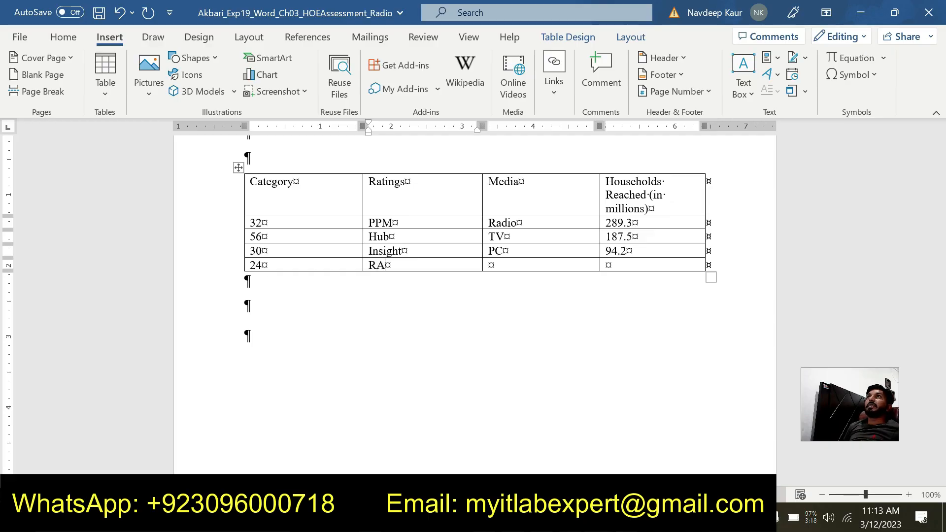
key("Tab")
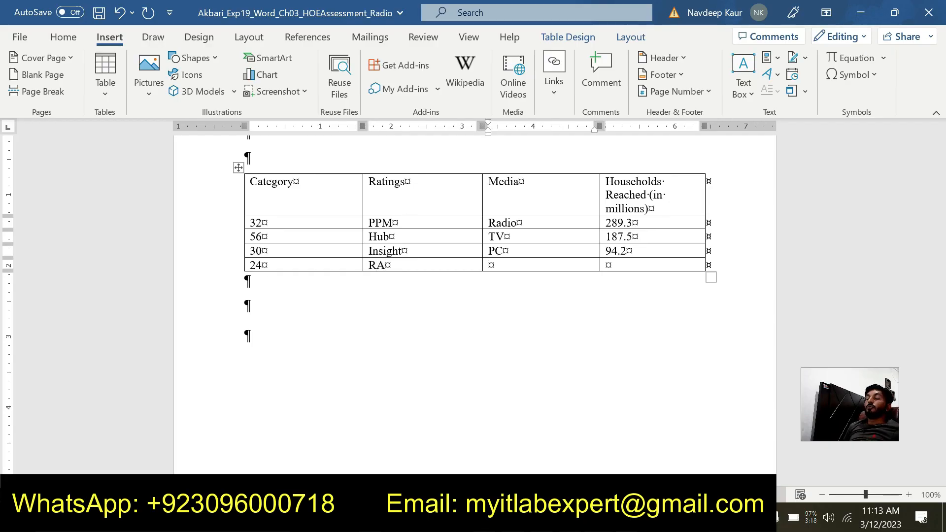
type("Ta")
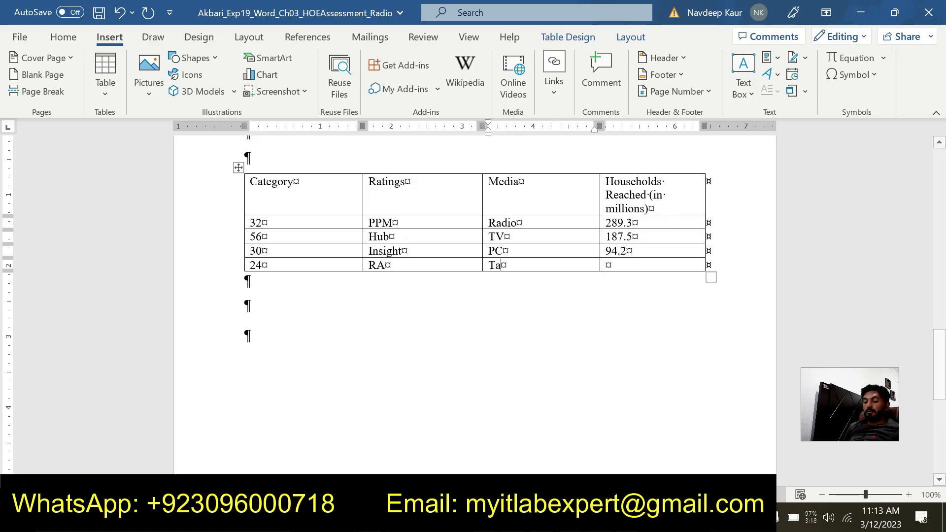
type("blet")
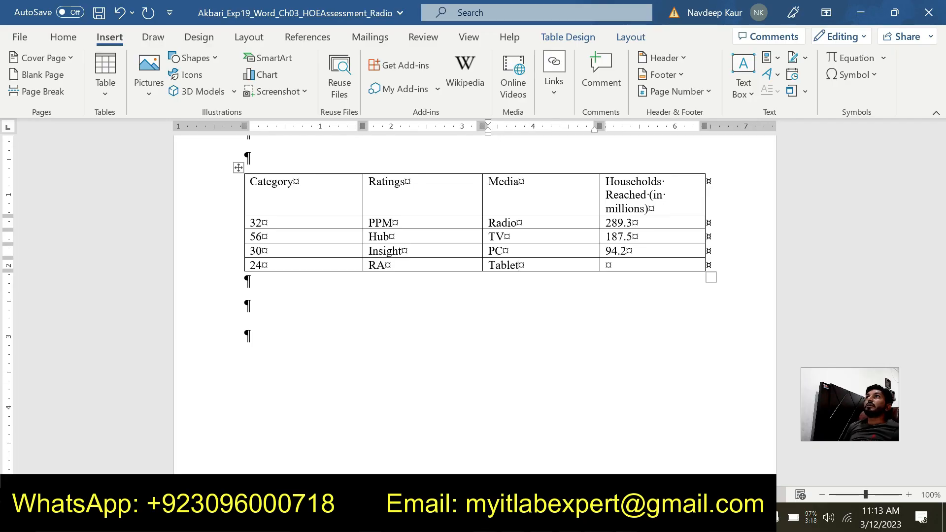
key("Tab")
type("78.1")
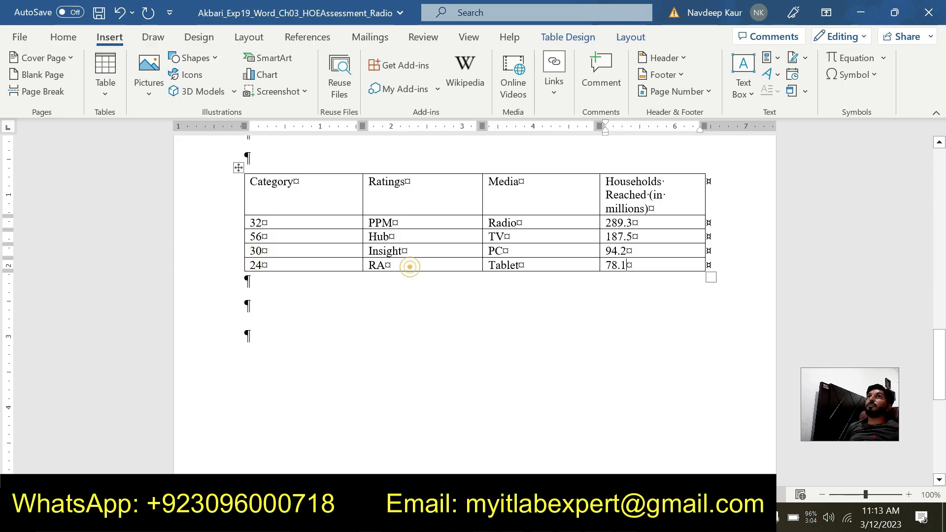
double_click(375, 265)
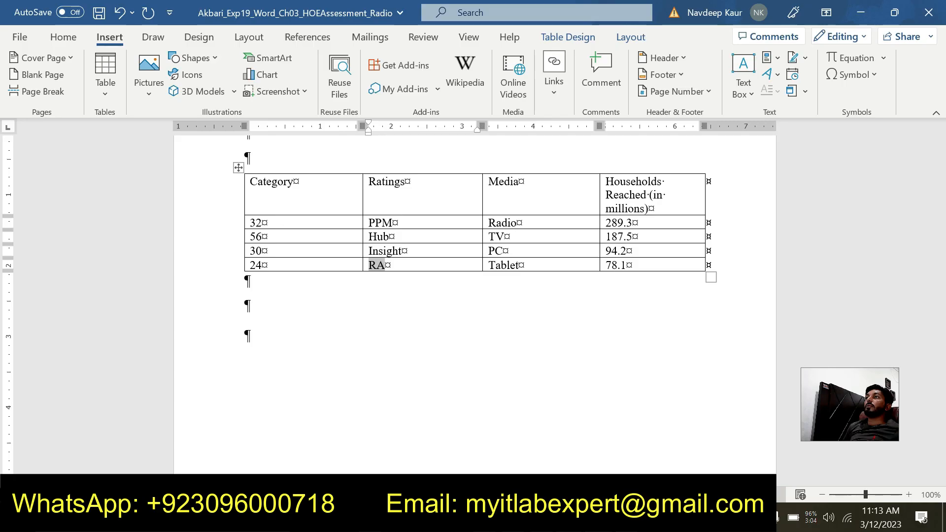
- Return to the instructions document, clear the green highlight from step 2 and highlight the step 3 text in bright green
left_click(632, 462)
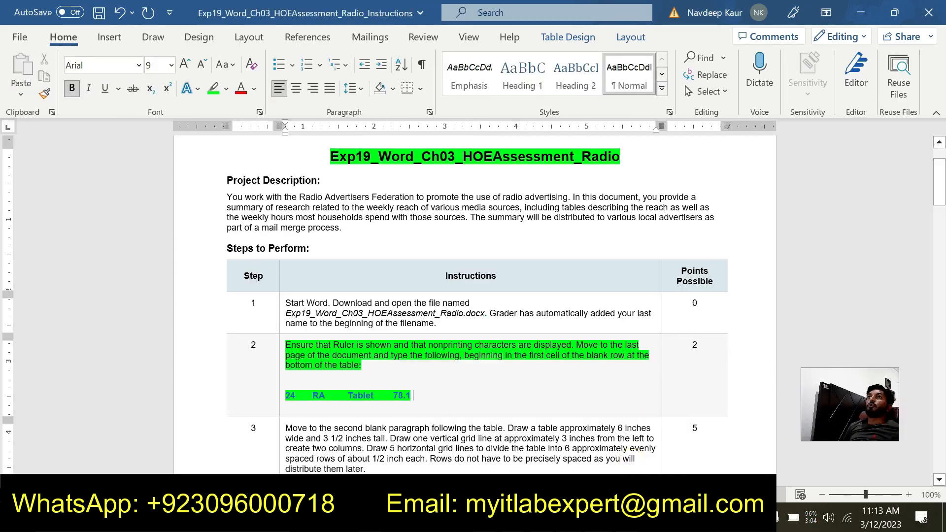
left_click_drag(412, 396, 383, 339)
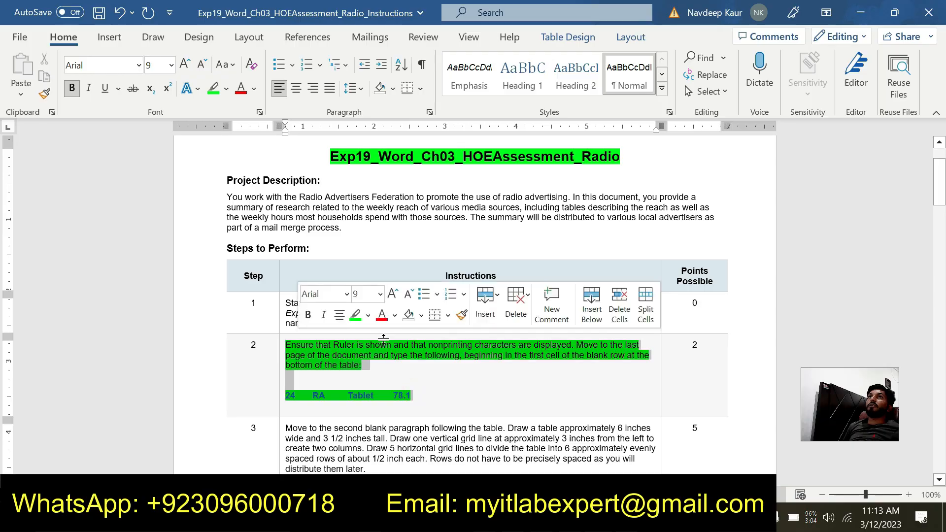
left_click(355, 315)
scroll(349, 316, "down", 1)
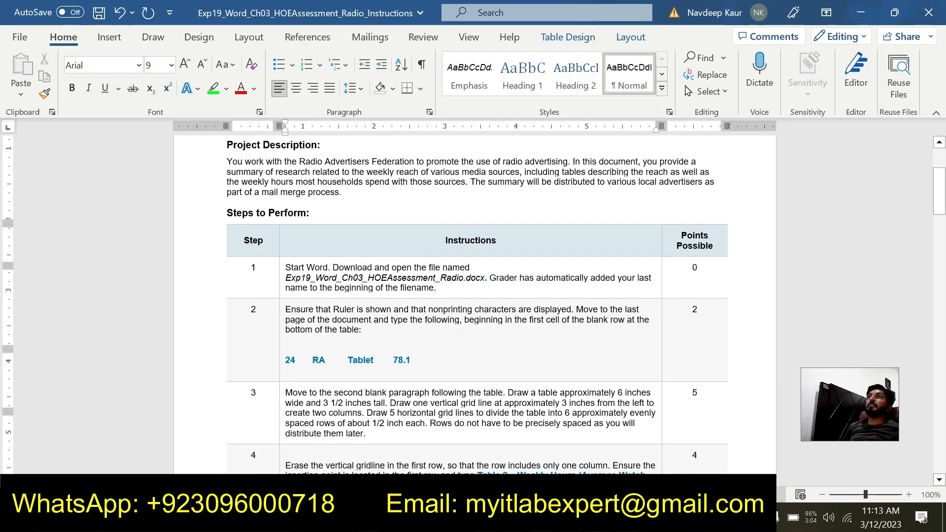
scroll(473, 296, "down", 3)
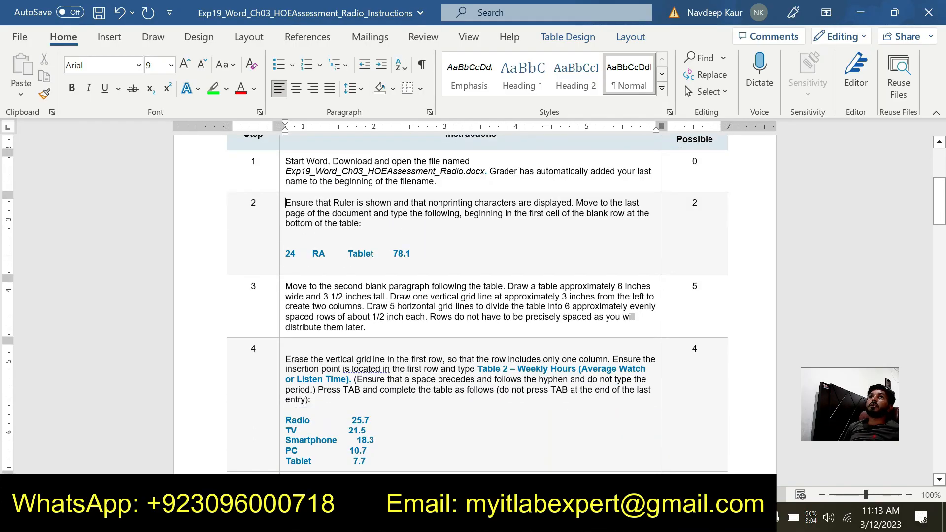
left_click_drag(285, 286, 366, 327)
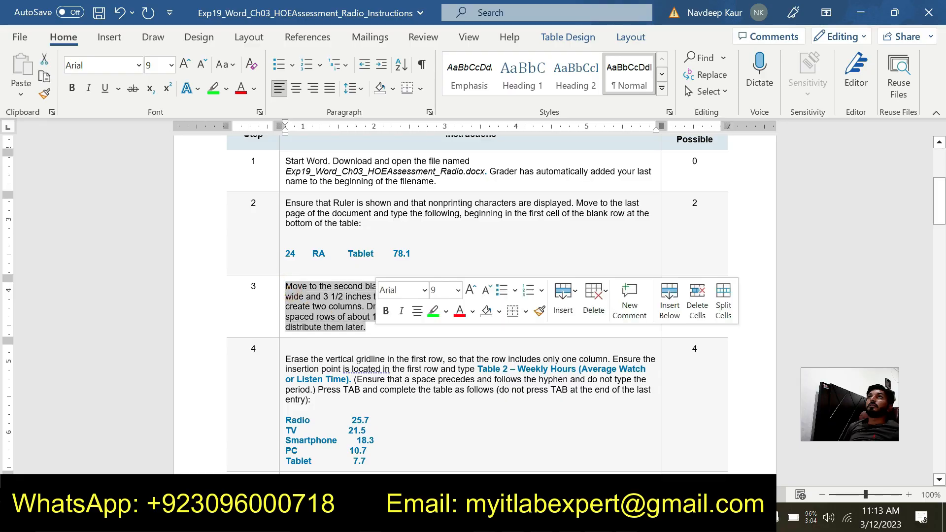
left_click(436, 311)
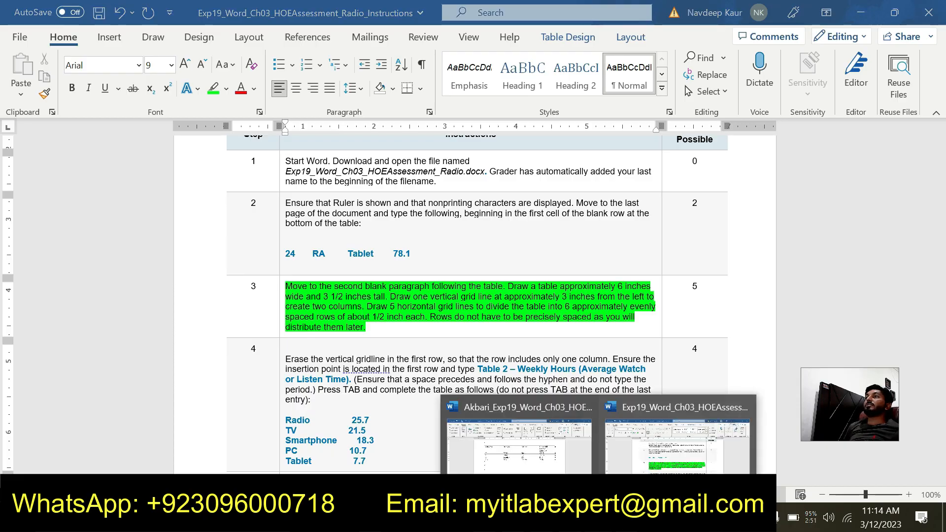
- Switch to the Radio assessment document and draw a single-cell table about 4.6" wide and 1.58" tall below the existing table
left_click(509, 460)
left_click(241, 327)
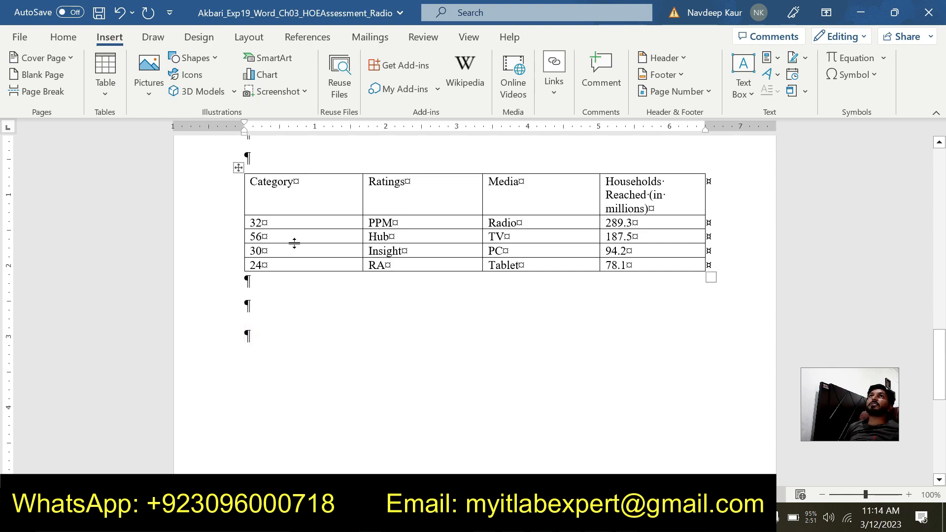
double_click(109, 38)
left_click(109, 37)
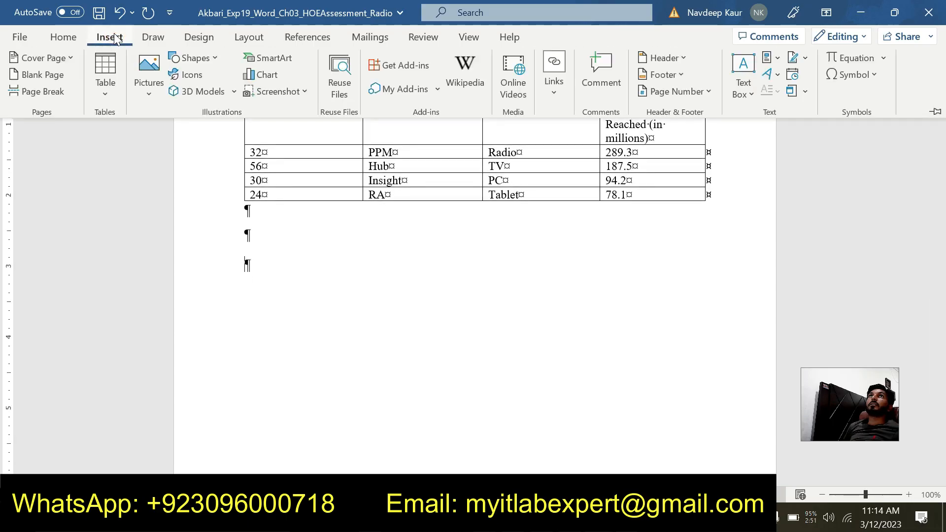
left_click(101, 99)
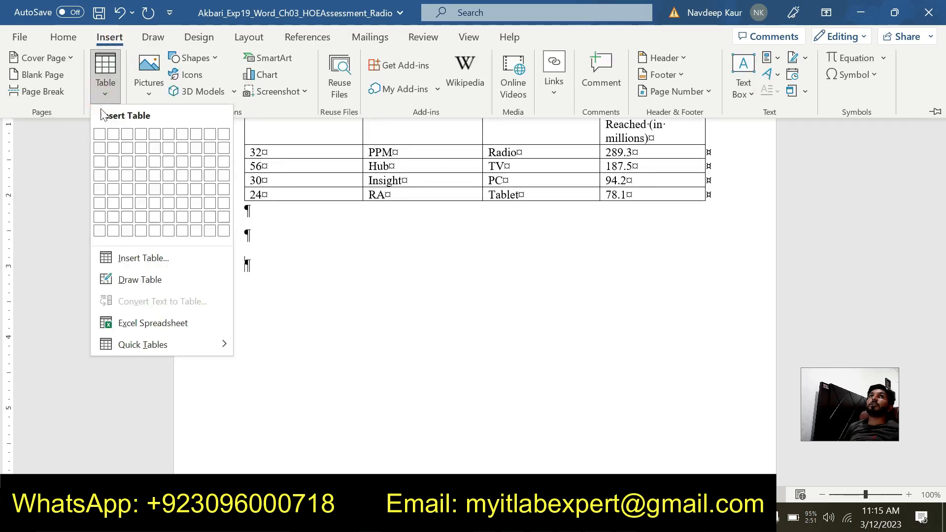
left_click(133, 280)
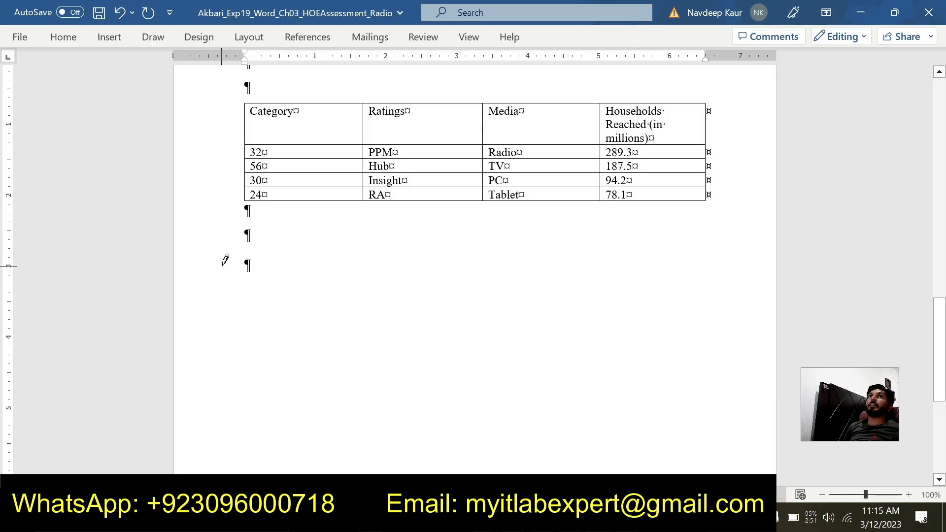
mouse_move(227, 254)
left_mouse_down()
mouse_move(503, 330)
mouse_move(545, 349)
mouse_move(554, 366)
left_mouse_up()
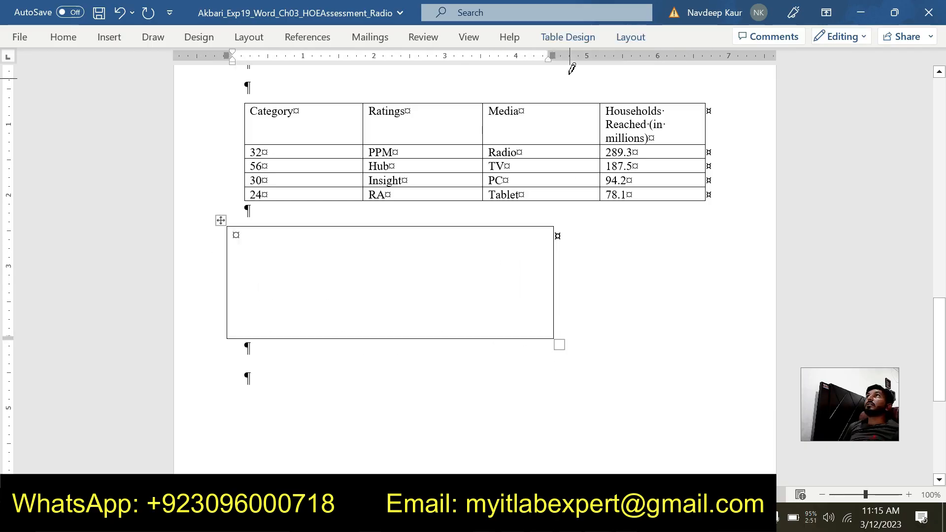
- Set the column width of the newly drawn table to 6"
left_click(619, 40)
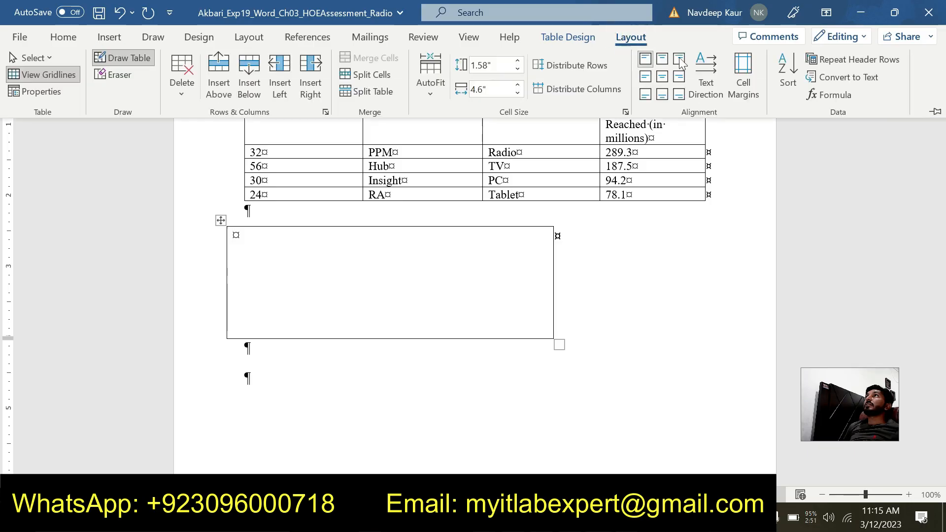
left_click(562, 38)
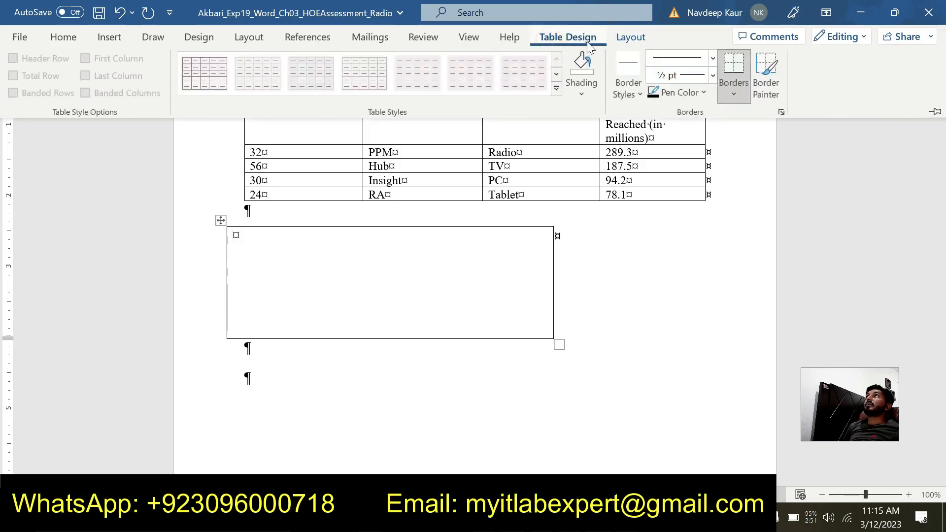
left_click(624, 38)
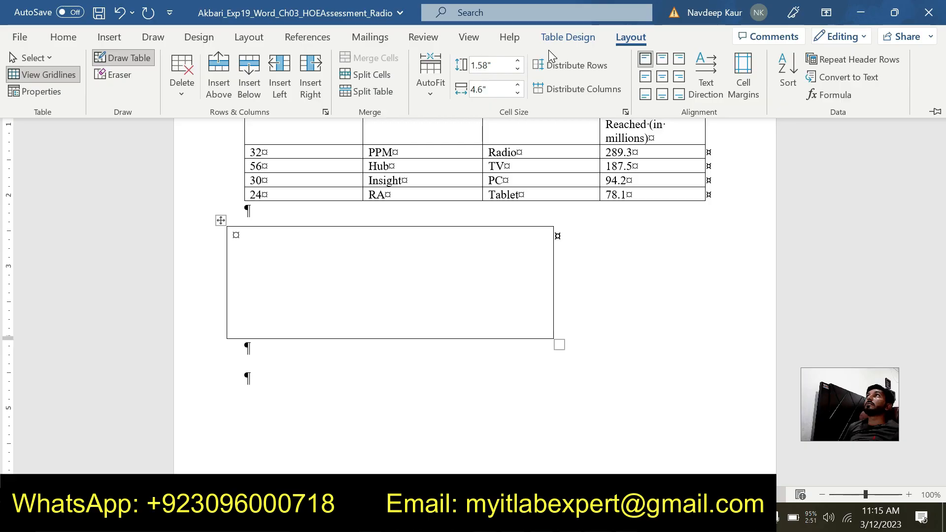
left_click(563, 41)
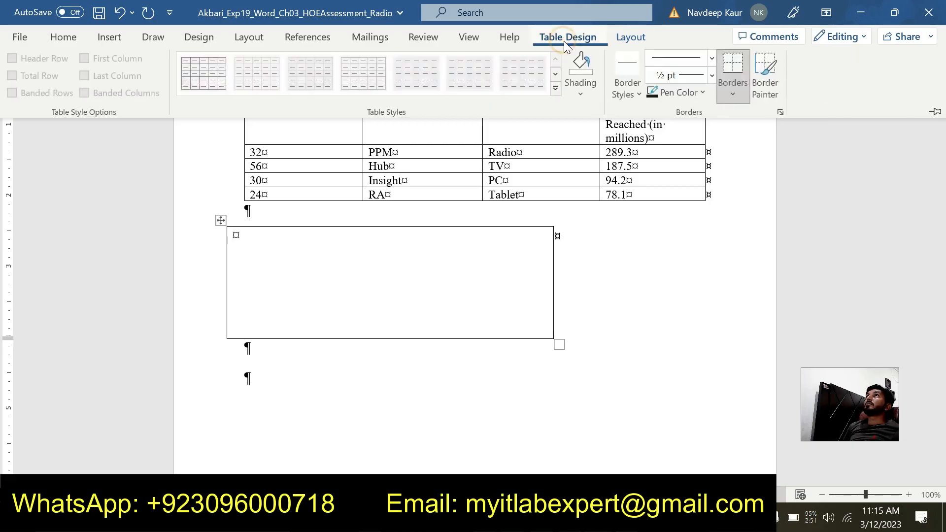
left_click(627, 38)
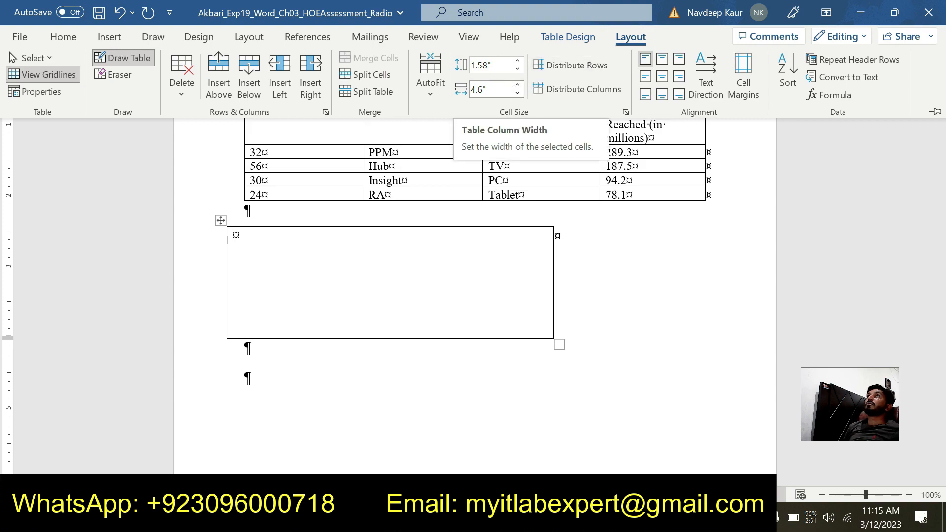
left_click(496, 89)
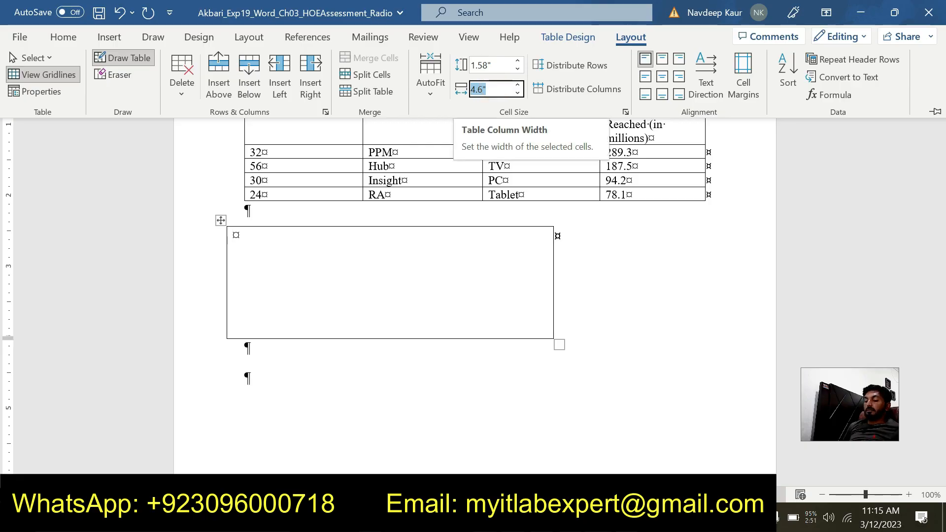
type("6")
key("Return")
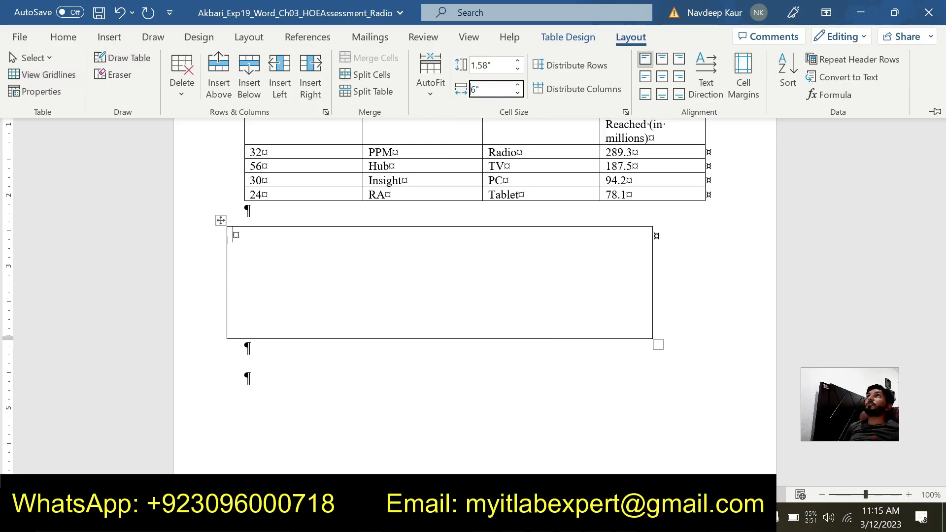
- Set the row height of the newly drawn single-cell table to 3.5"
left_click(495, 65)
type("3.5")
key("Return")
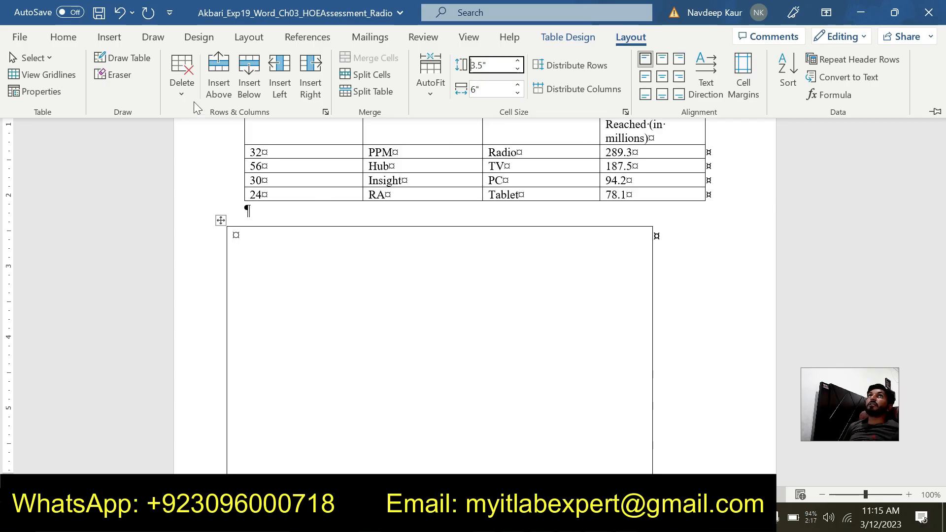
- Draw a vertical grid line at about 3" and five horizontal grid lines to divide the new table into two columns and six rows
left_click(142, 59)
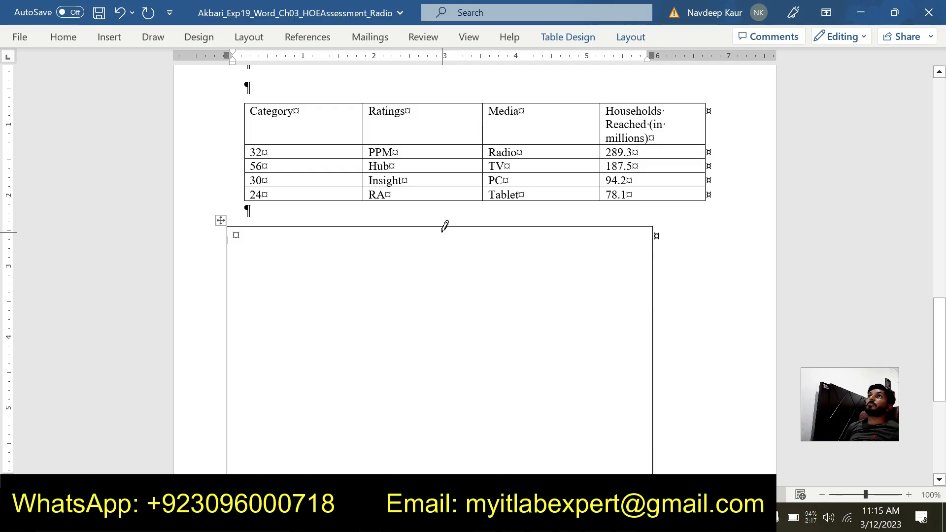
mouse_move(444, 220)
left_mouse_down()
mouse_move(414, 433)
mouse_move(439, 468)
left_mouse_up()
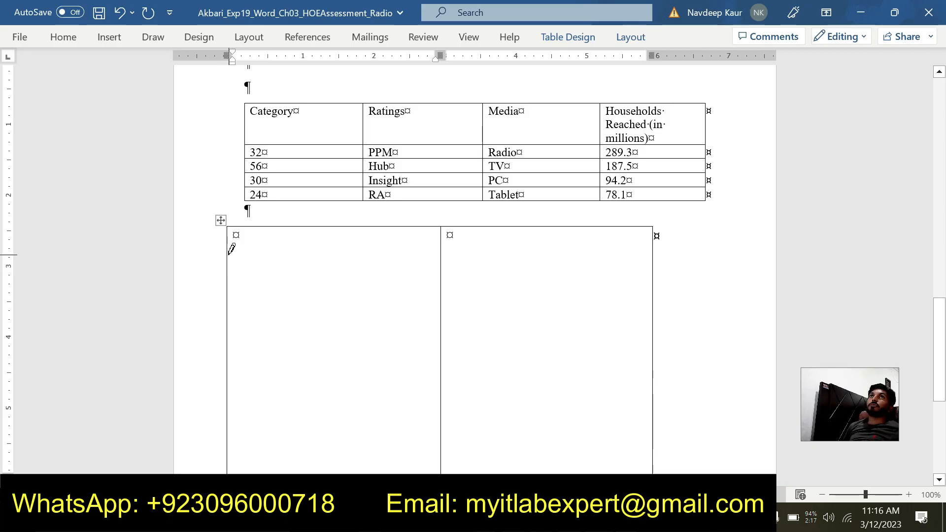
left_click_drag(228, 254, 517, 254)
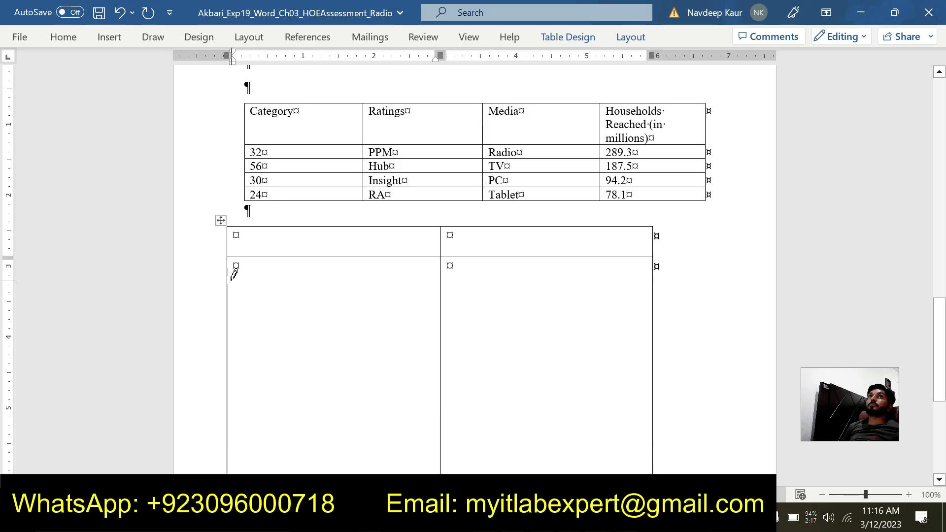
left_click_drag(227, 289, 471, 289)
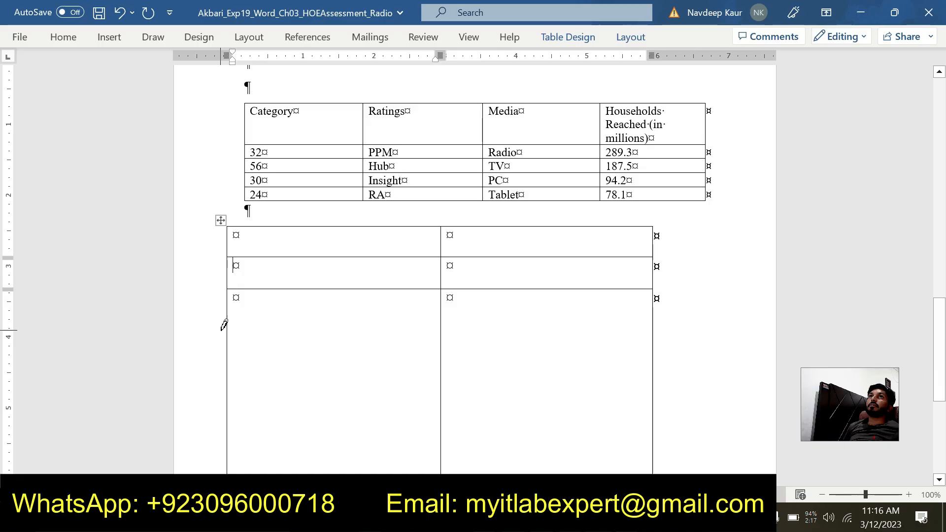
left_click_drag(227, 329, 476, 325)
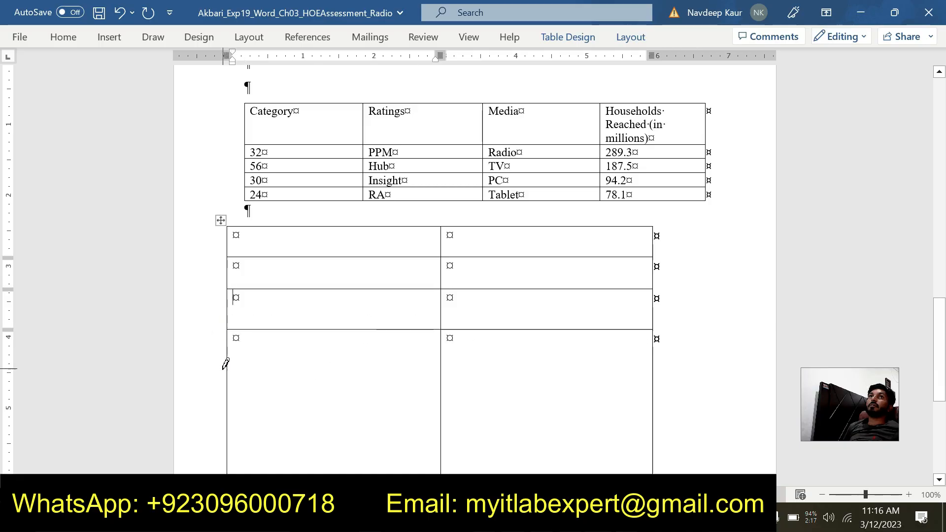
mouse_move(228, 373)
left_mouse_down()
mouse_move(512, 388)
mouse_move(597, 355)
left_mouse_up()
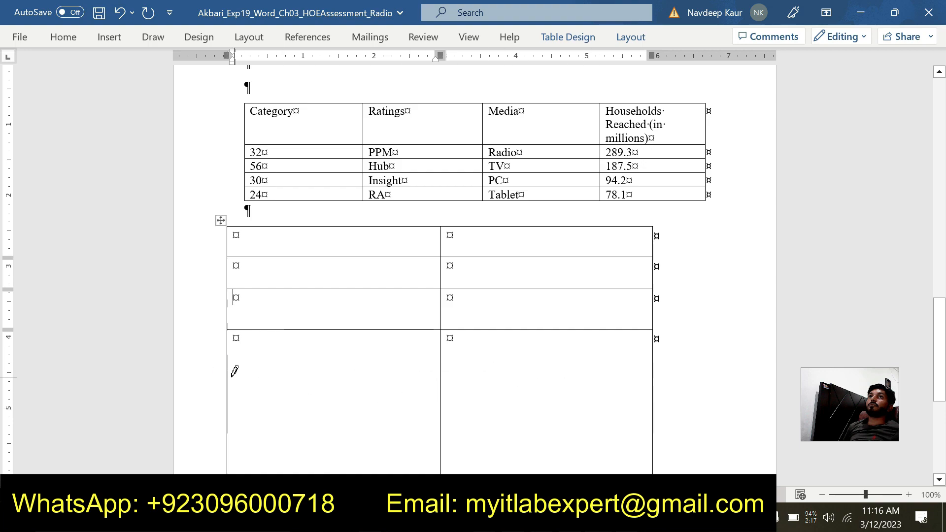
left_click_drag(229, 370, 566, 380)
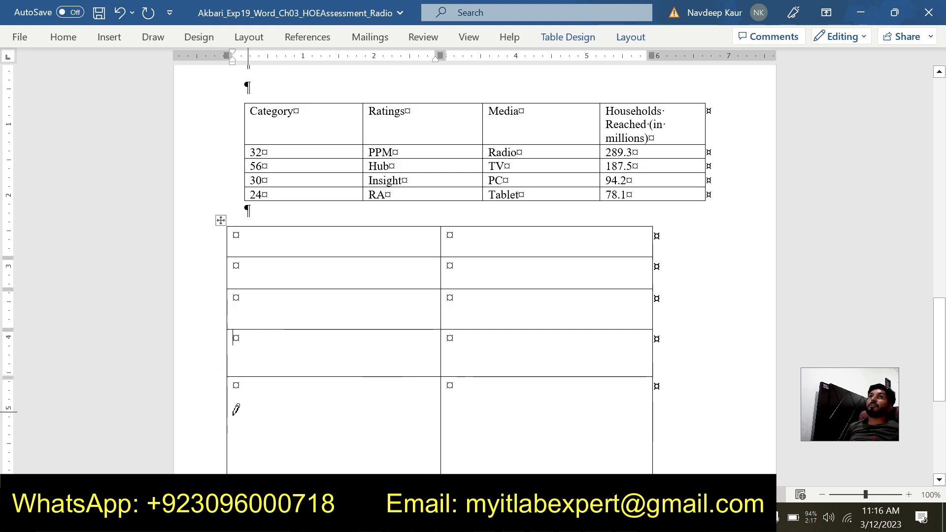
left_click_drag(227, 421, 631, 431)
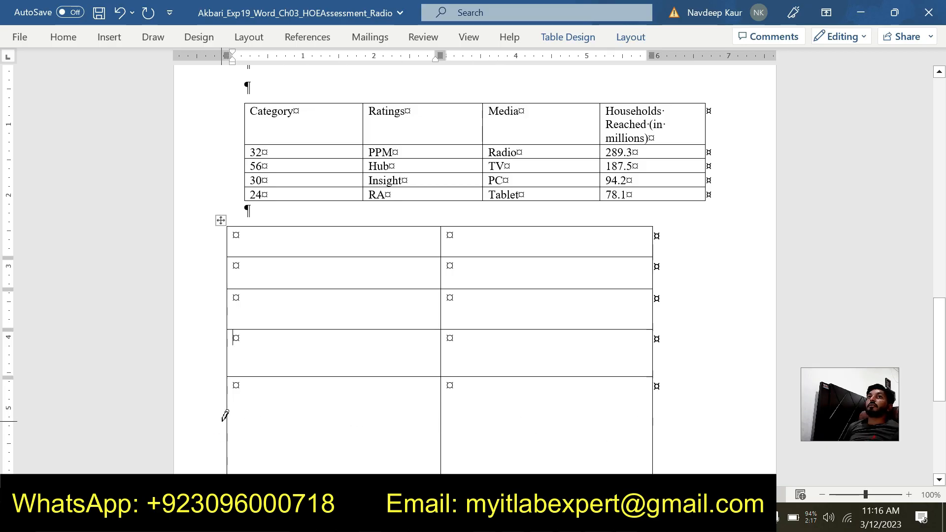
left_click_drag(232, 414, 645, 434)
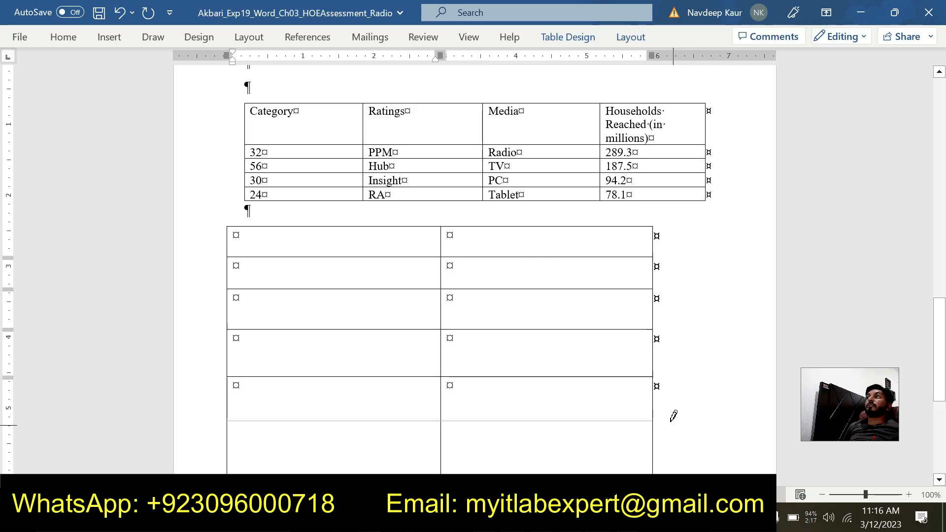
mouse_move(228, 418)
left_mouse_down()
mouse_move(645, 417)
mouse_move(638, 427)
left_mouse_up()
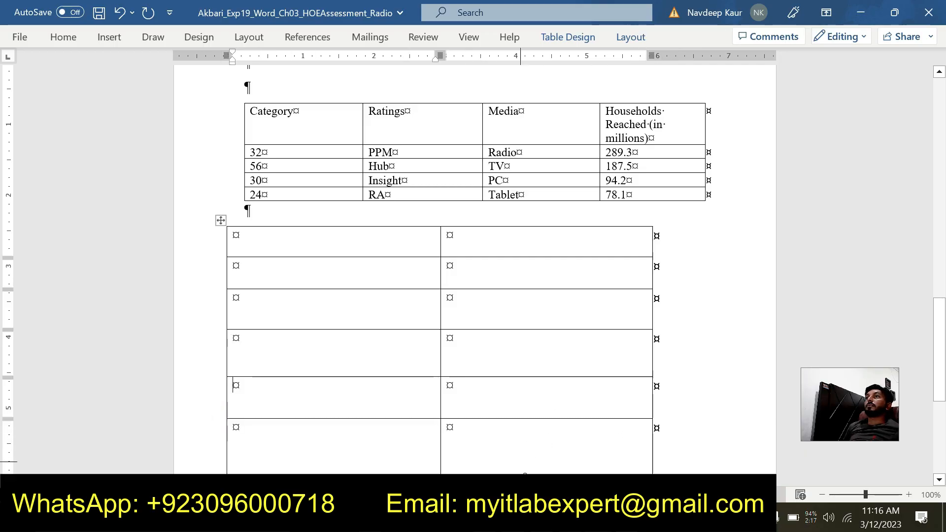
- Switch to the instructions document and clear the green highlight from the step 3 text
left_click(598, 518)
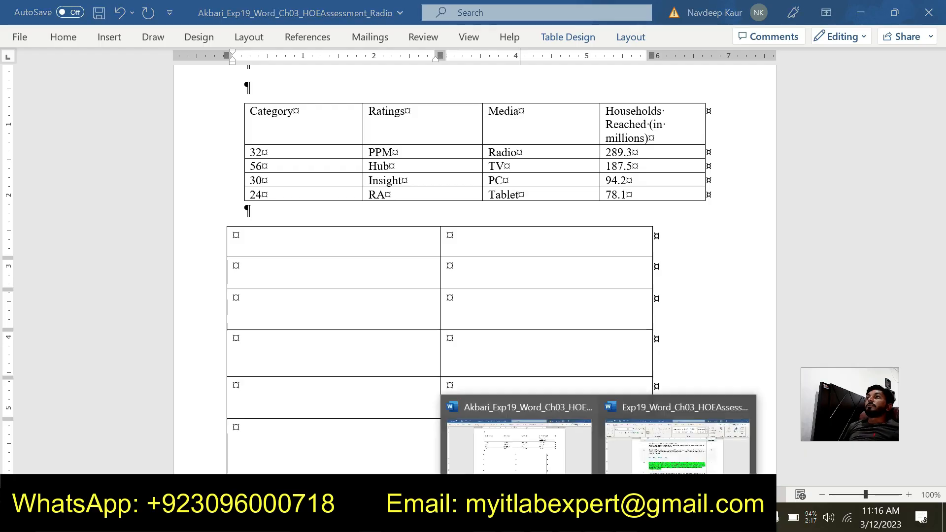
mouse_move(644, 457)
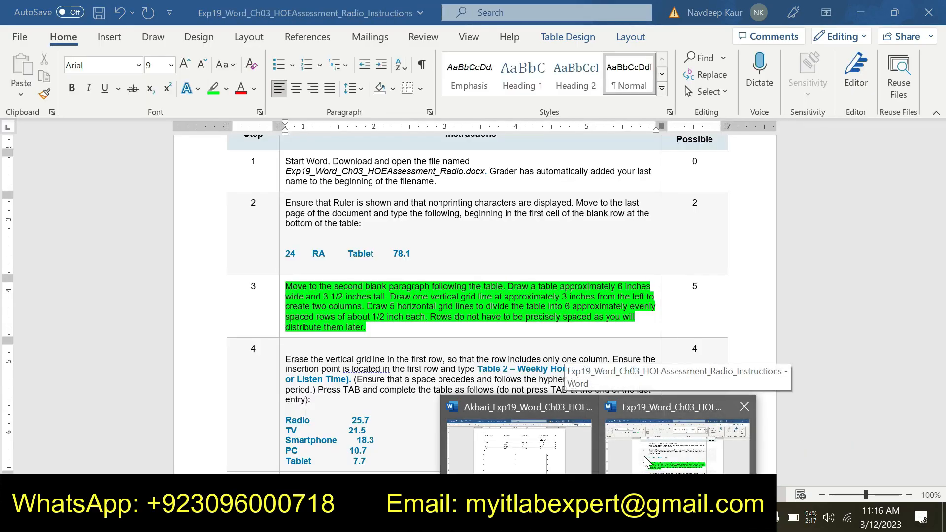
left_click(644, 456)
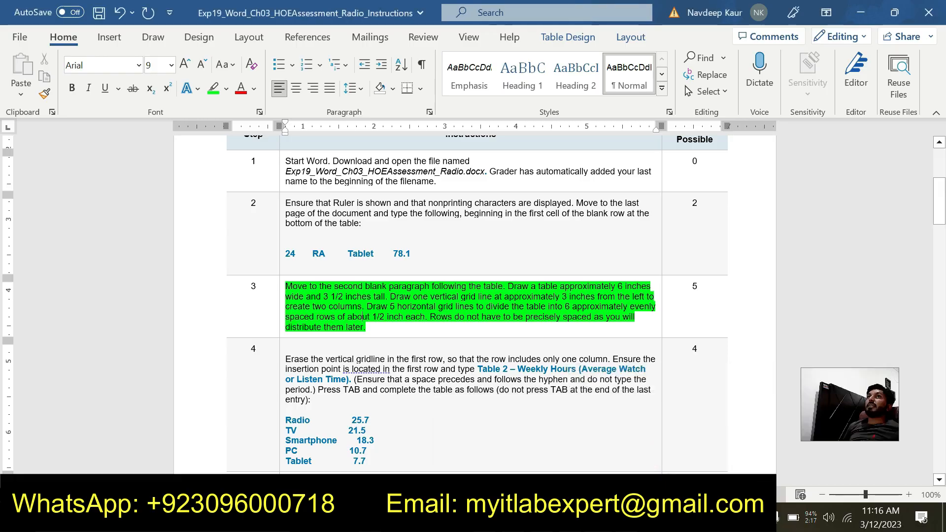
left_click_drag(368, 327, 288, 286)
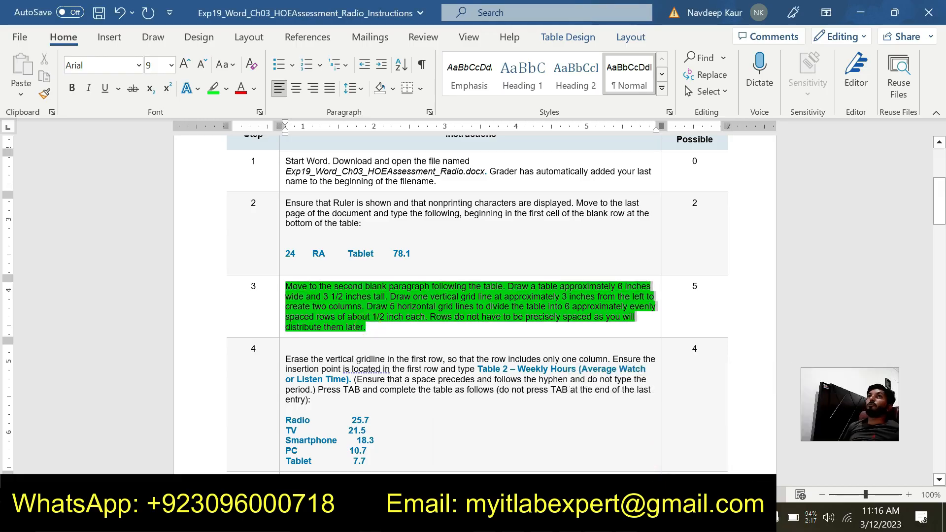
left_click(213, 89)
- Highlight the entire step 4 text, including its list of table entries, in bright green
scroll(473, 304, "down", 4)
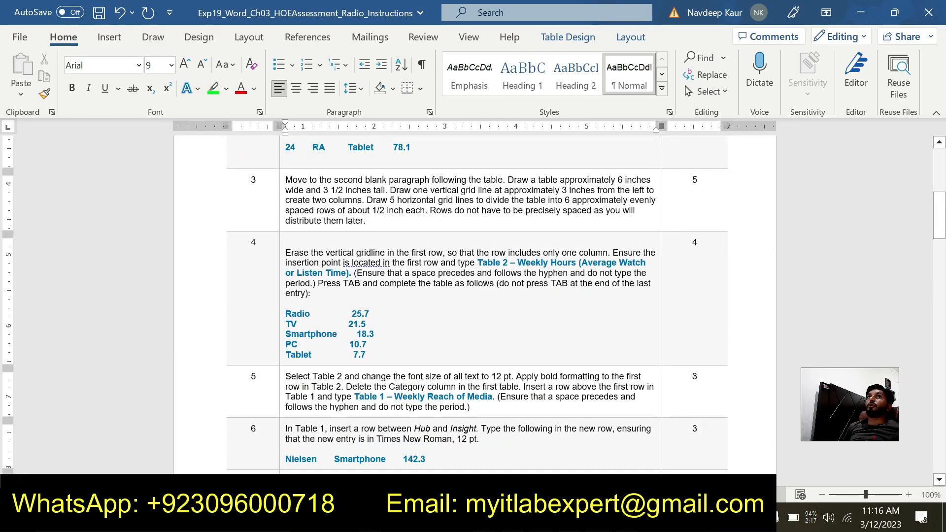
left_click(282, 257)
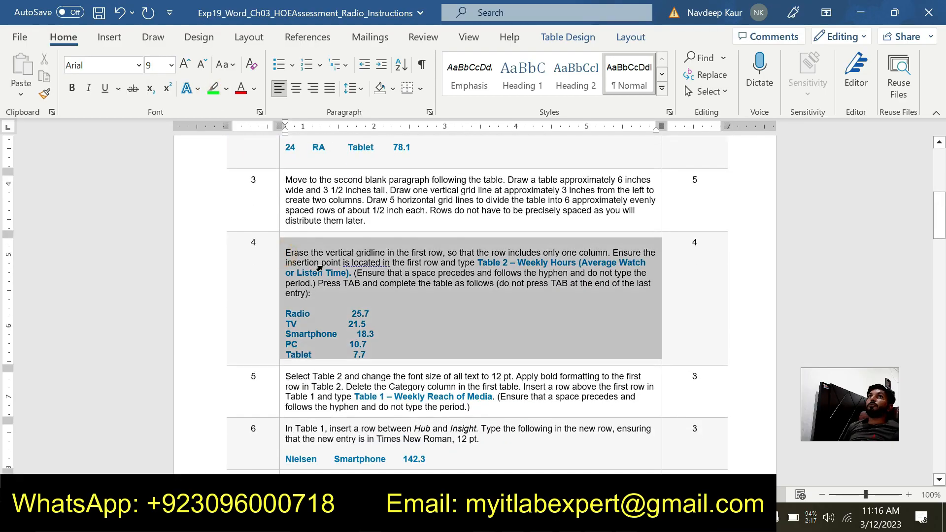
left_click(408, 283)
mouse_move(284, 252)
left_mouse_down()
mouse_move(370, 326)
mouse_move(367, 355)
left_mouse_up()
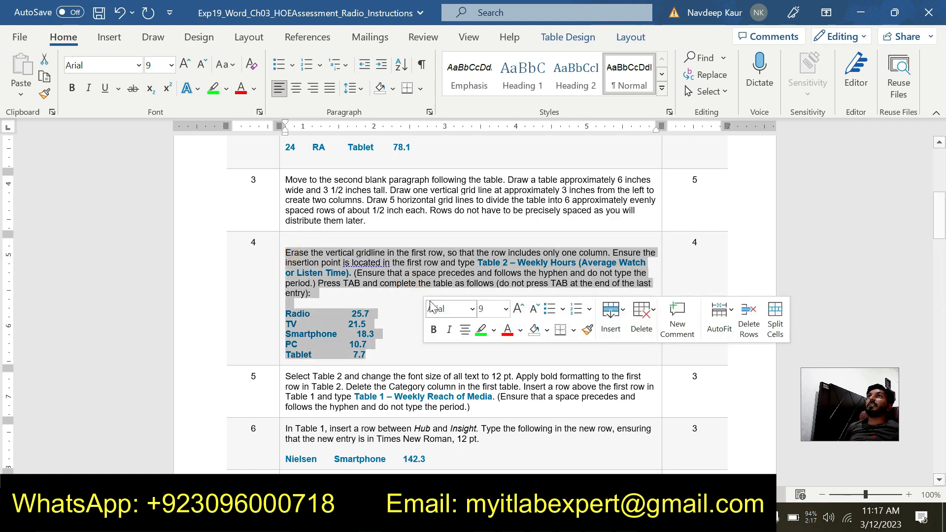
left_click(481, 329)
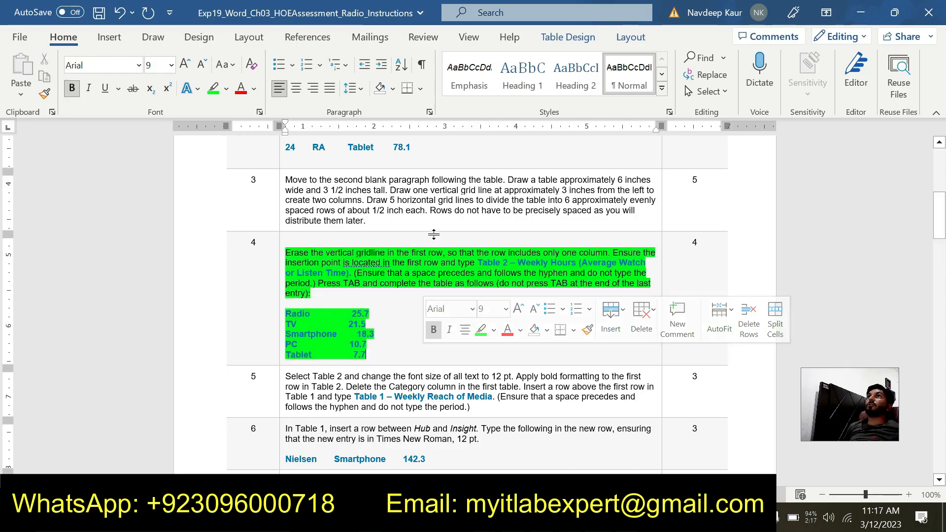
left_click(479, 253)
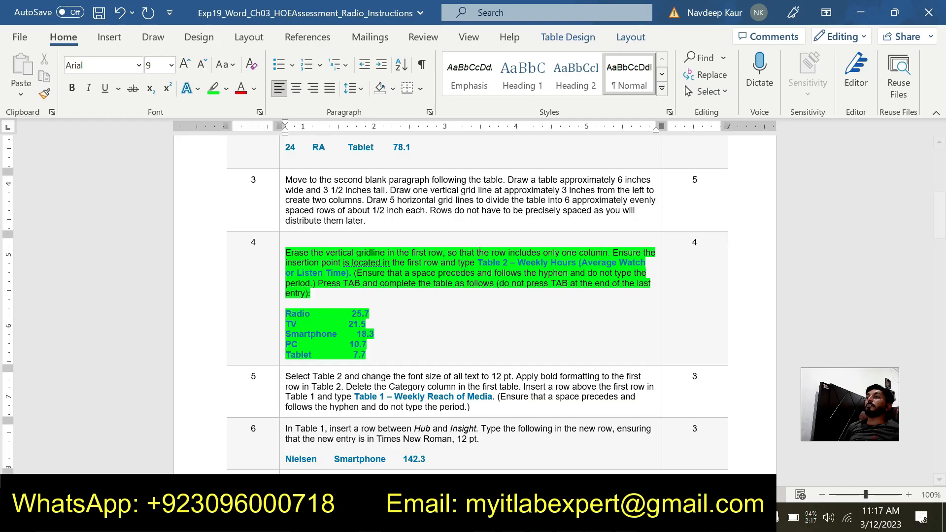
- Switch to the Radio assessment document and erase the vertical gridline in the first row of the second table
mouse_move(599, 521)
left_click(544, 460)
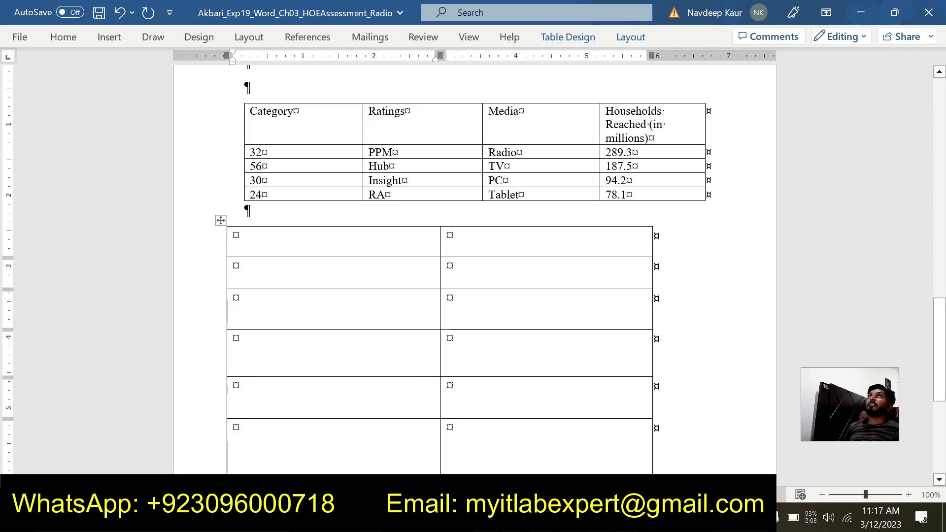
left_click(620, 39)
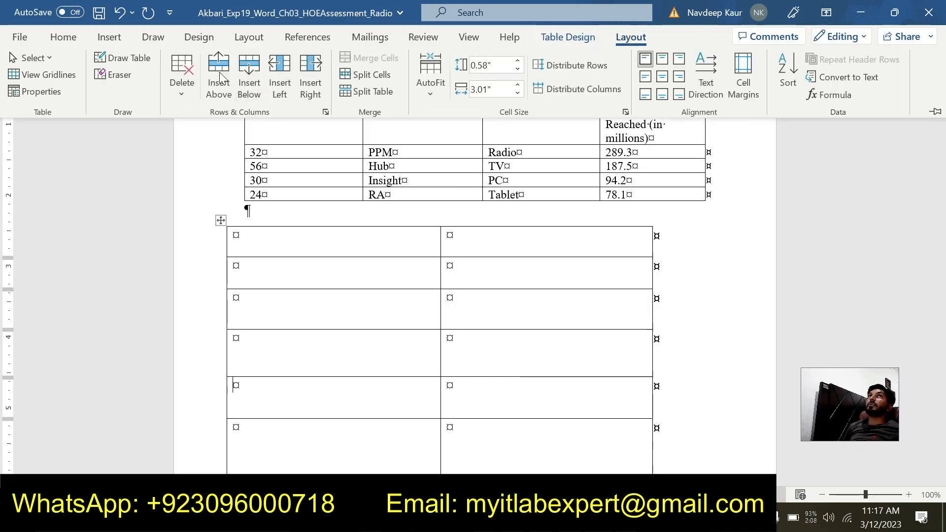
left_click(119, 74)
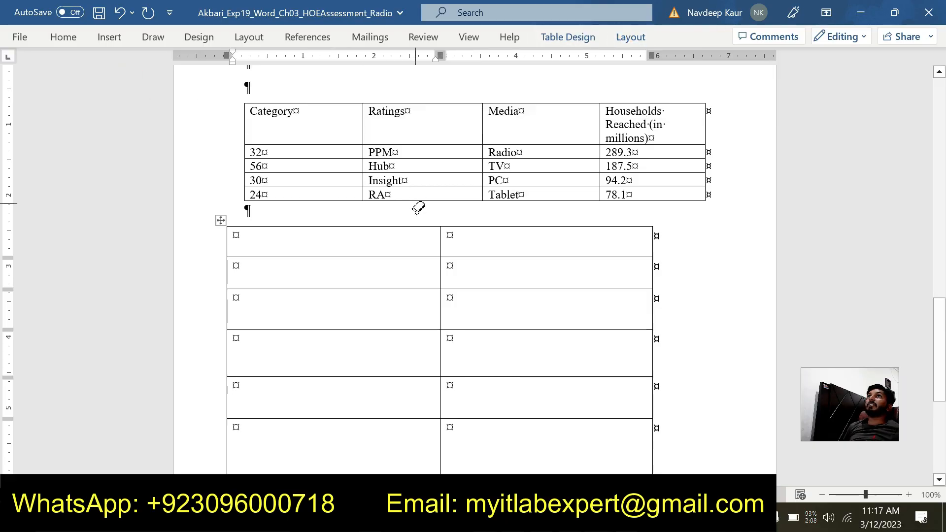
left_click(439, 236)
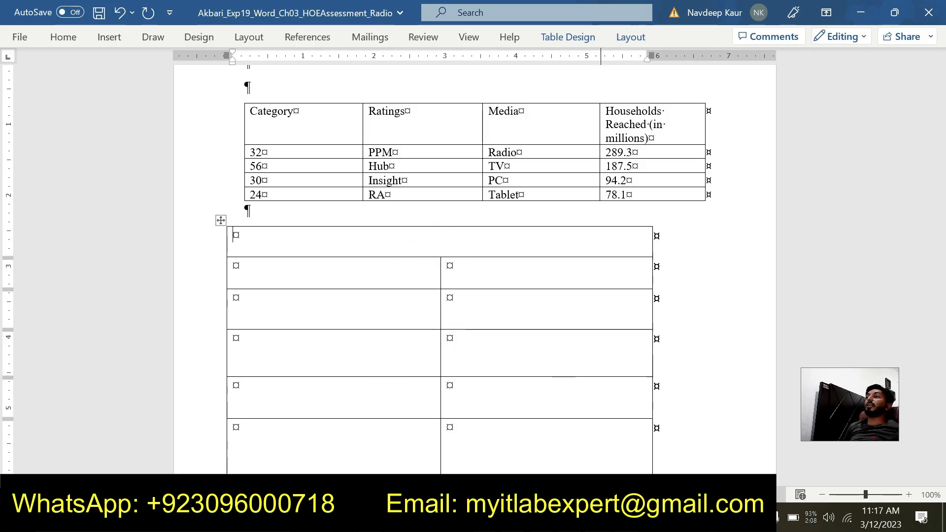
- Return to the instructions document and copy the step 4 title "Table 2 – Weekly Hours (Average Watch or Listen Time)" without its period
left_click(600, 517)
left_click(652, 451)
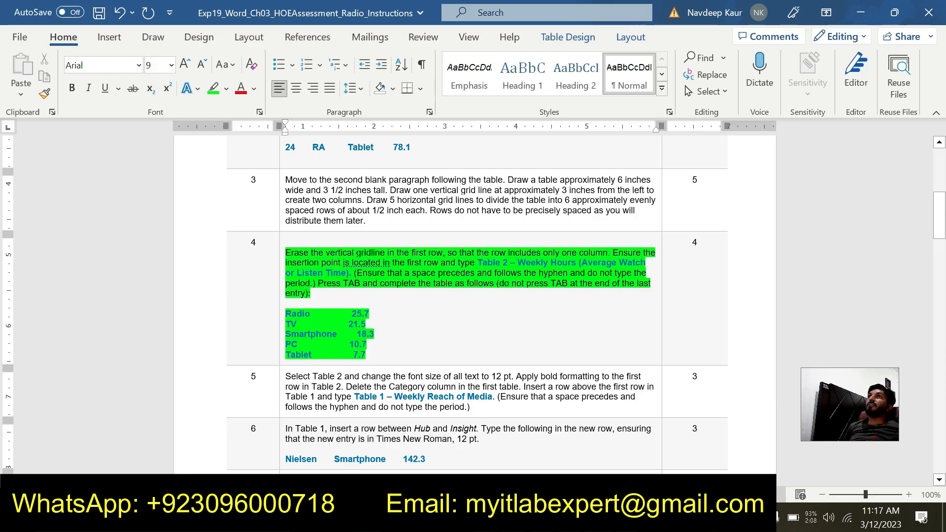
left_click_drag(477, 262, 346, 273)
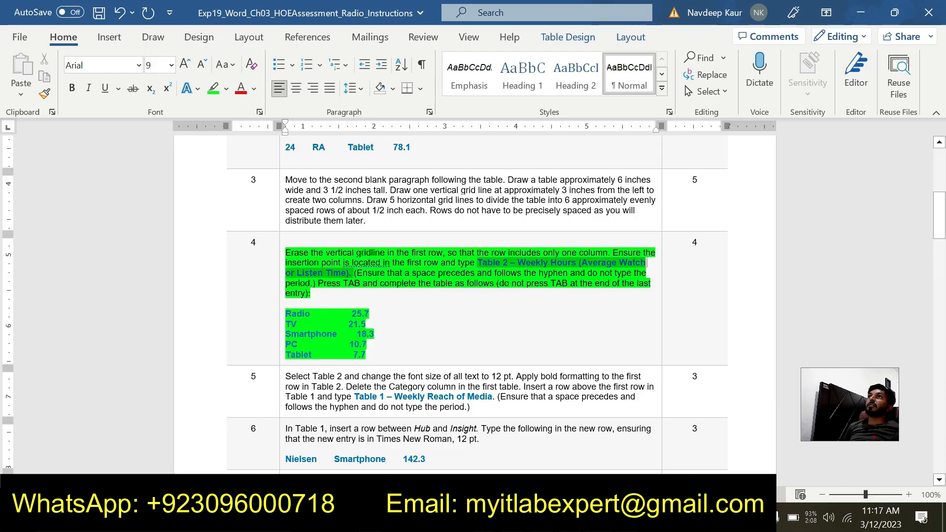
left_click_drag(353, 273, 347, 273)
left_click(482, 303)
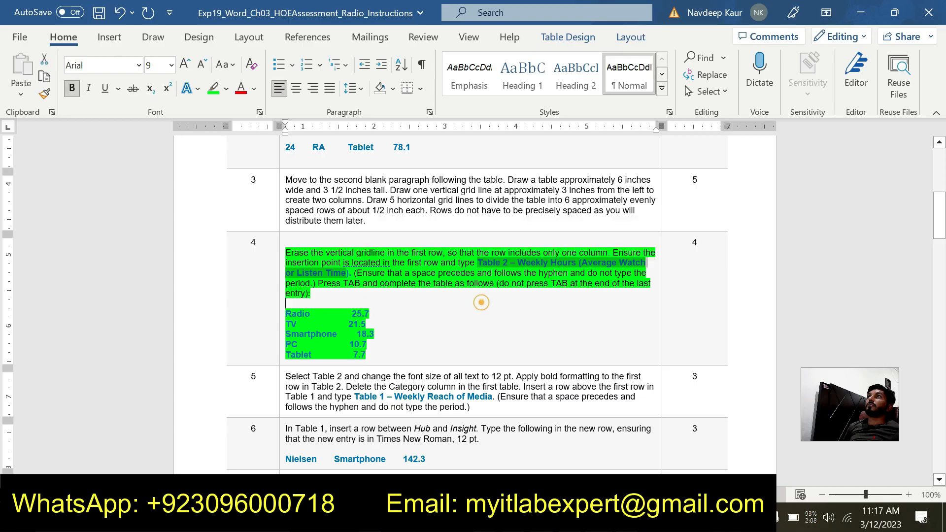
left_click_drag(474, 261, 494, 262)
left_click(479, 264)
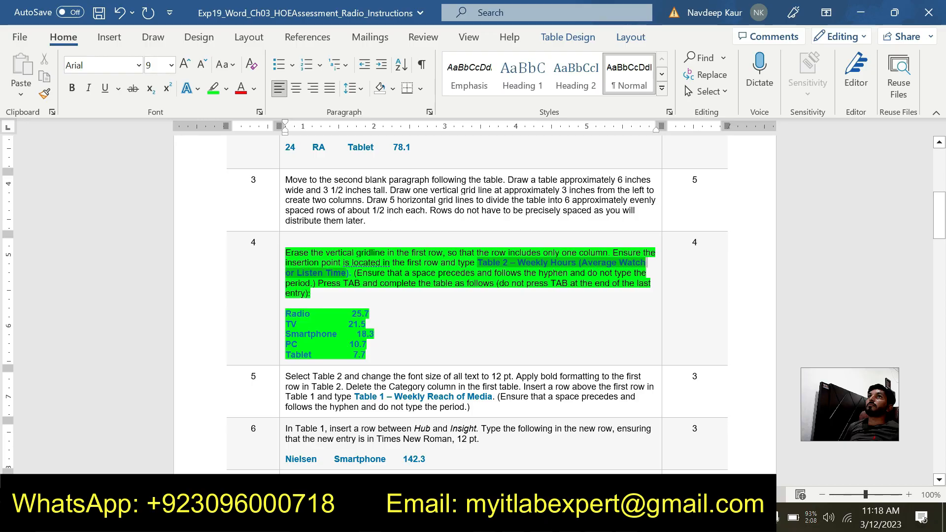
key("ctrl+c")
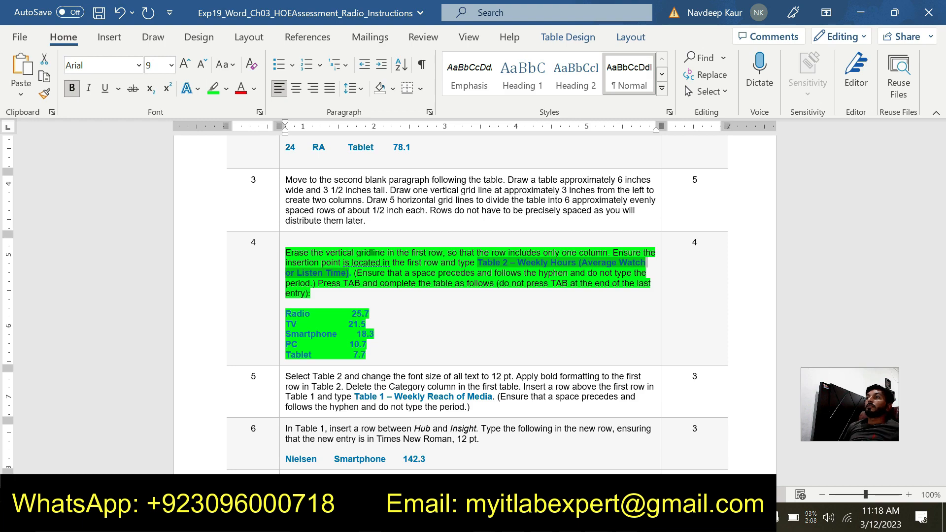
- Switch to the Radio assessment document and paste the copied title as text only into the second table's first row
left_click(598, 518)
left_click(519, 446)
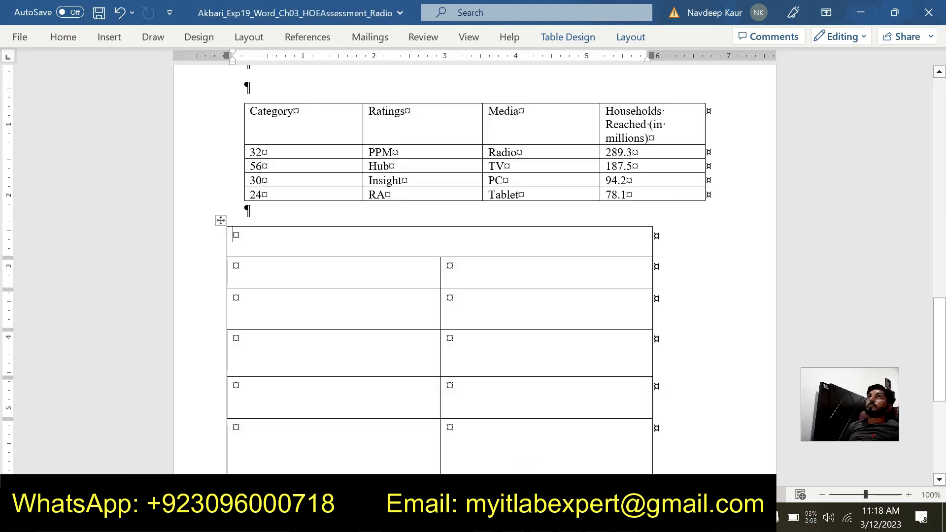
key("ctrl+v")
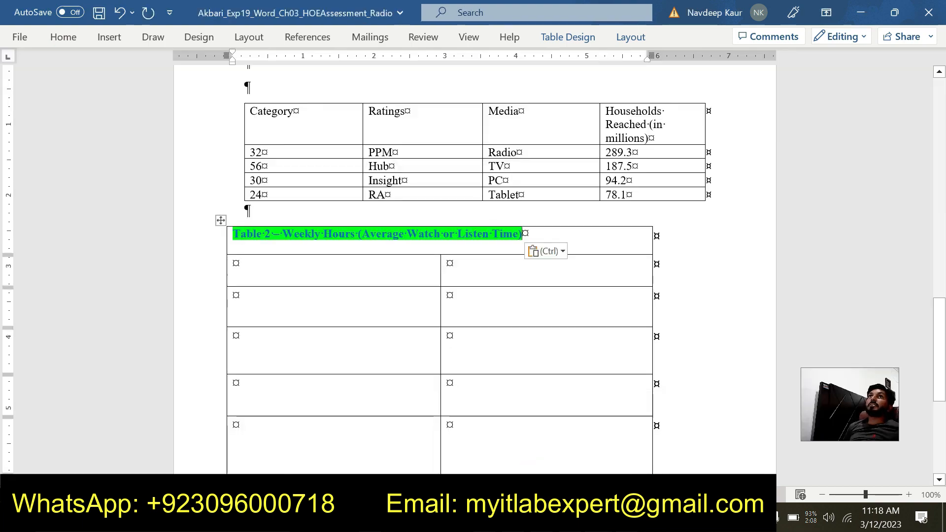
left_click(561, 260)
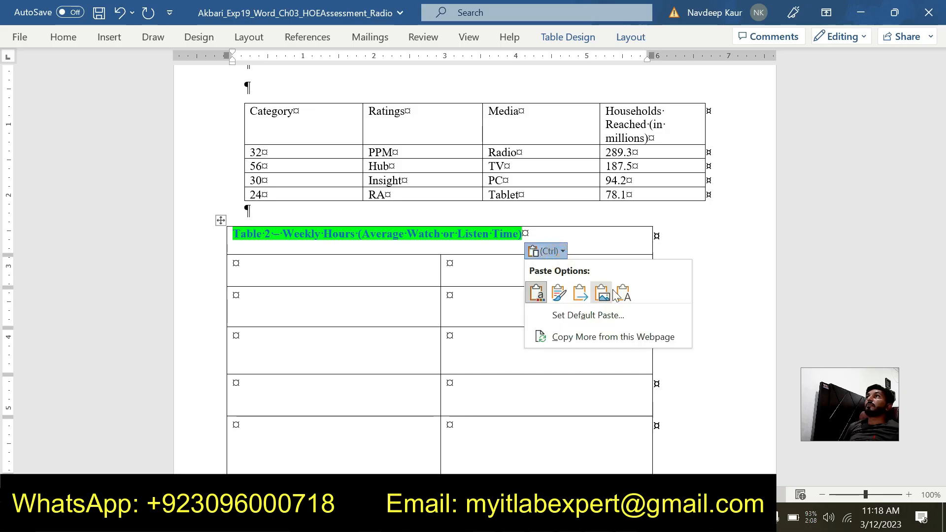
left_click(623, 292)
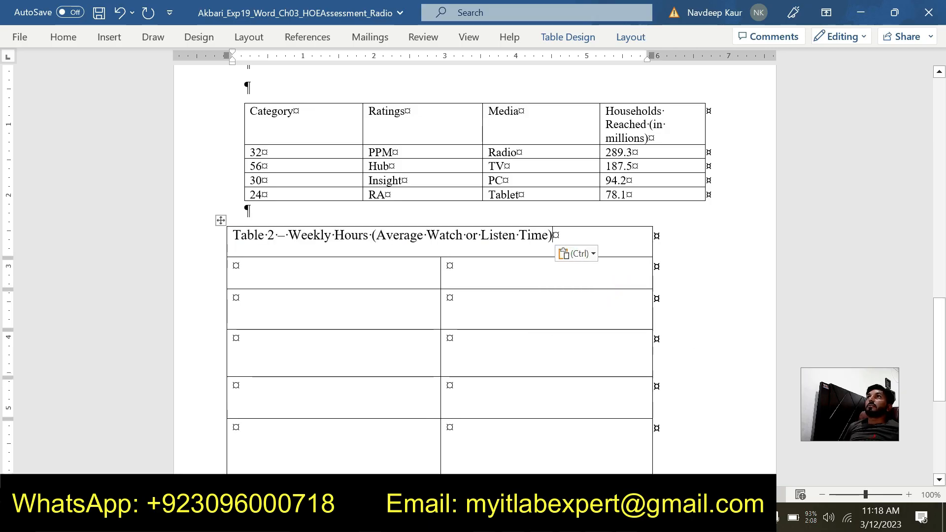
- Check the step 4 entries in the instructions document, and enter Radio in the first cell of Table 2's second row in the Radio assessment document
mouse_move(598, 519)
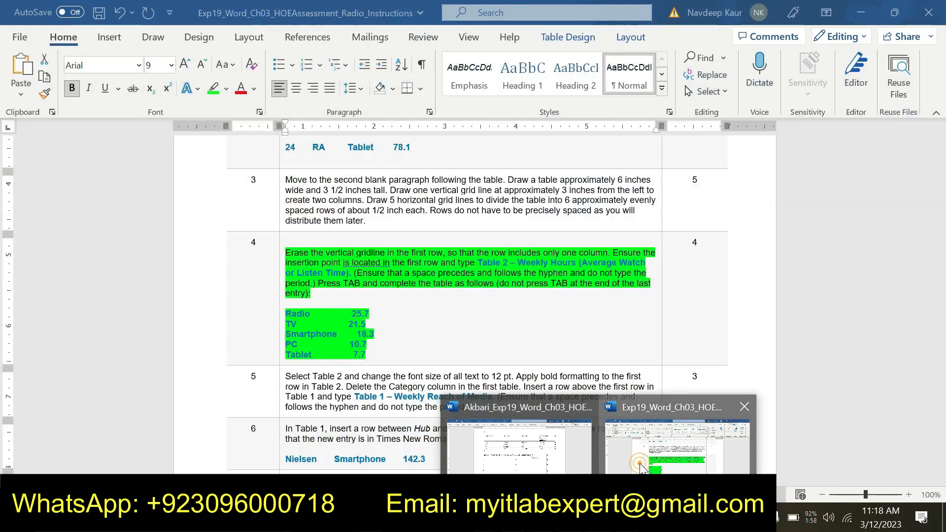
left_click(611, 459)
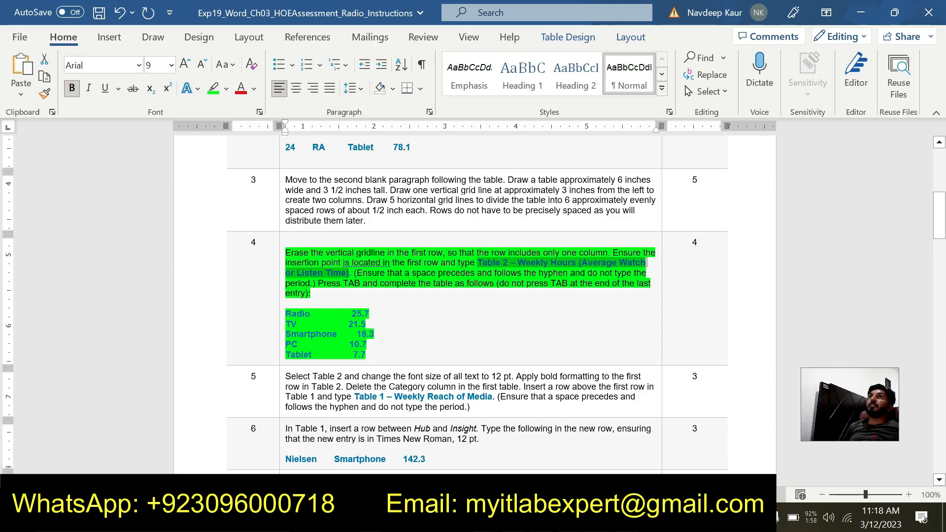
scroll(475, 301, "down", 1)
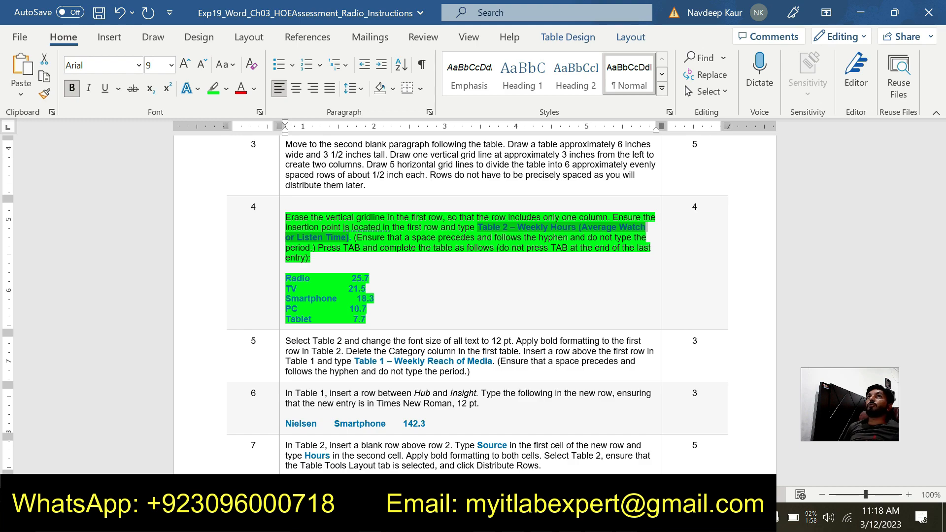
left_click(553, 455)
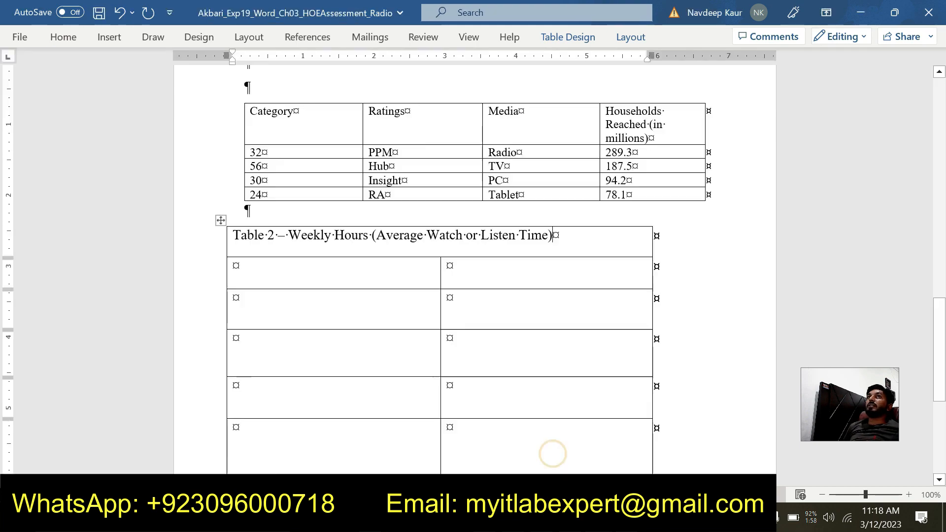
left_click(235, 265)
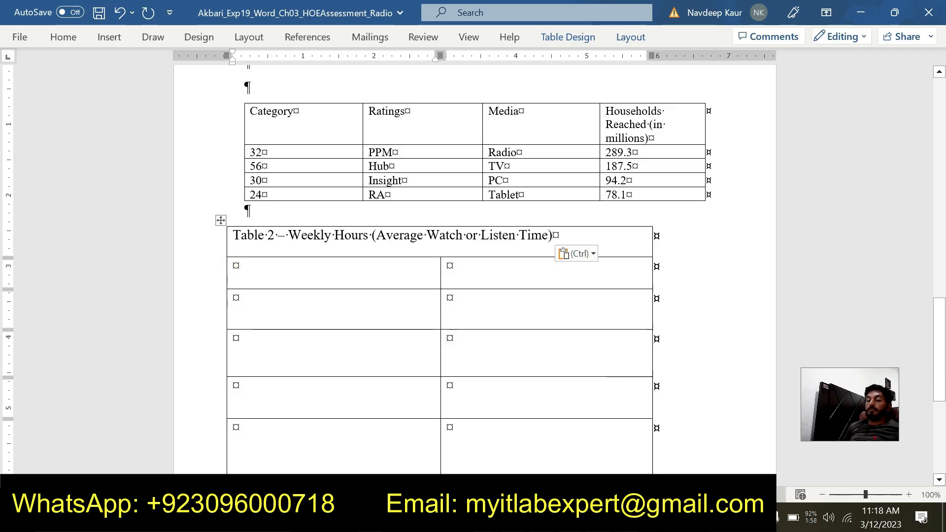
type("Ra")
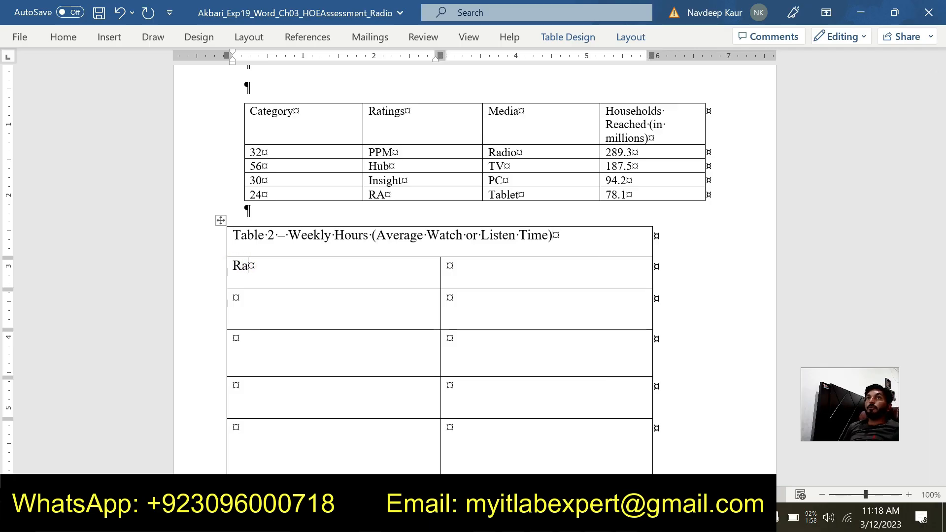
type("dio")
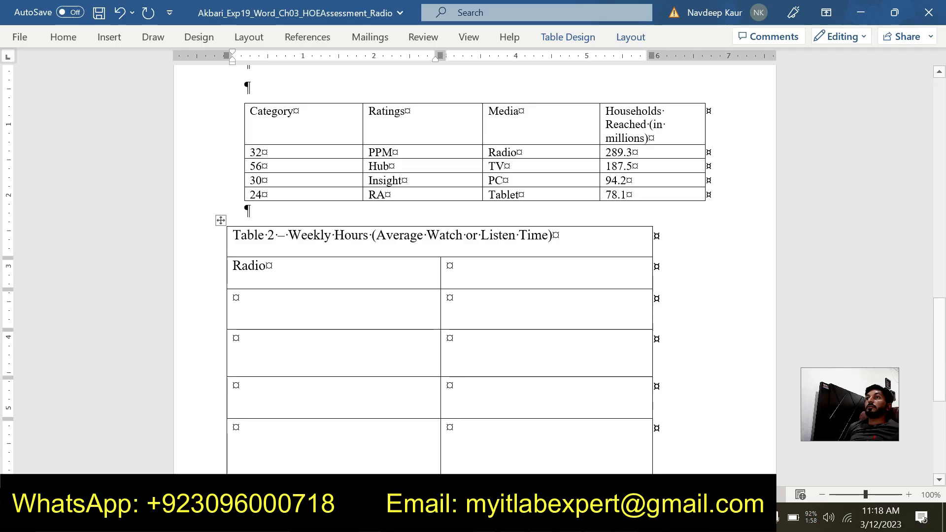
- Check the Radio hours in the instructions document and enter 25.7 beside Radio in Table 2 of the assessment document
mouse_move(598, 518)
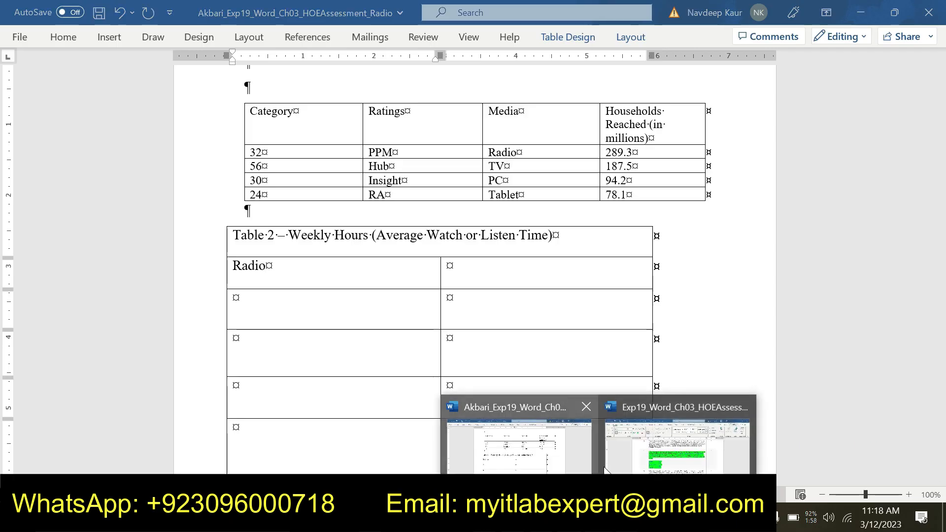
left_click(641, 471)
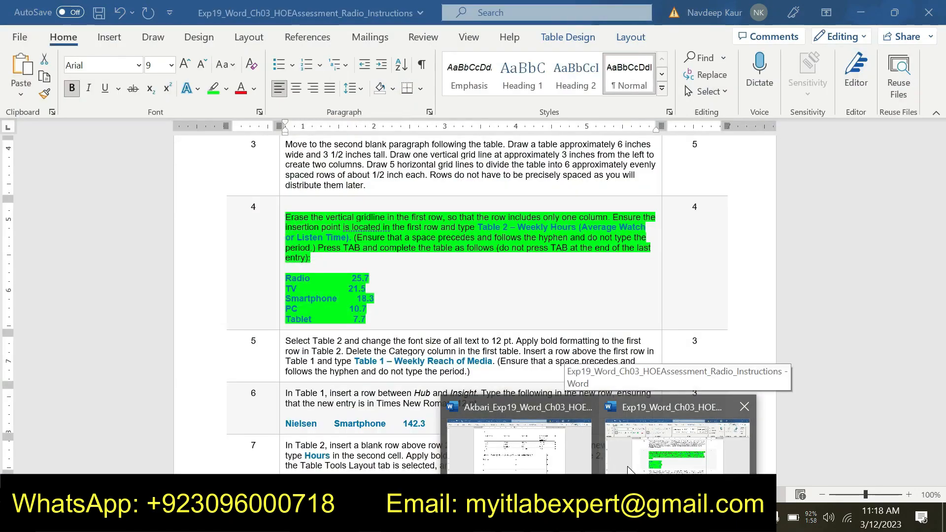
left_click(564, 458)
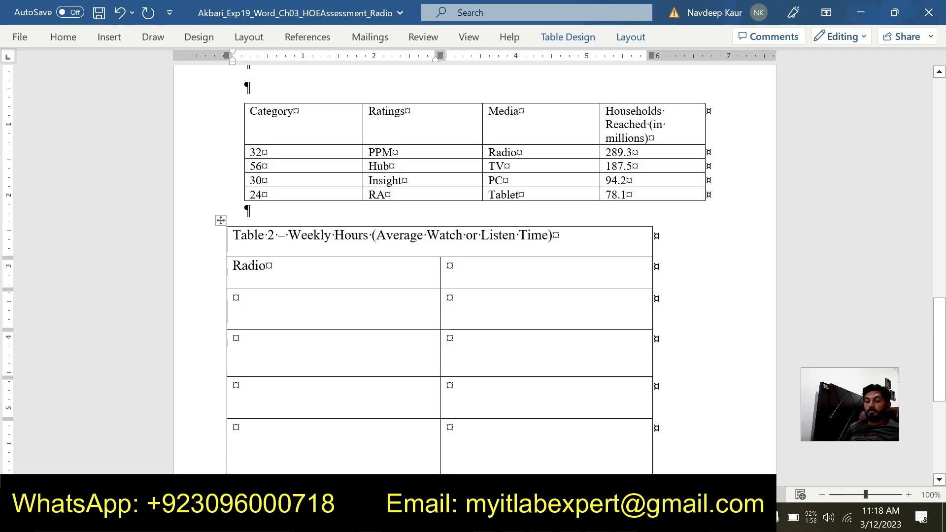
key("Tab")
type("2")
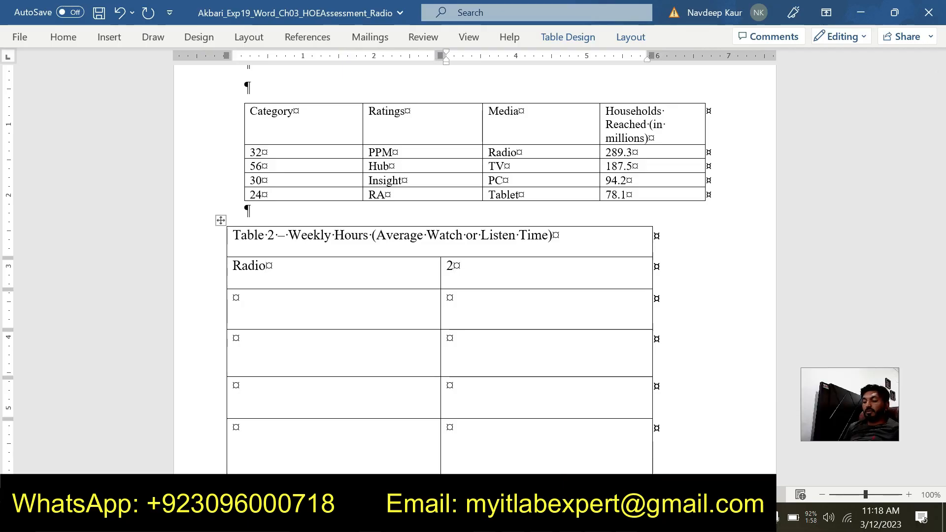
type("5.7")
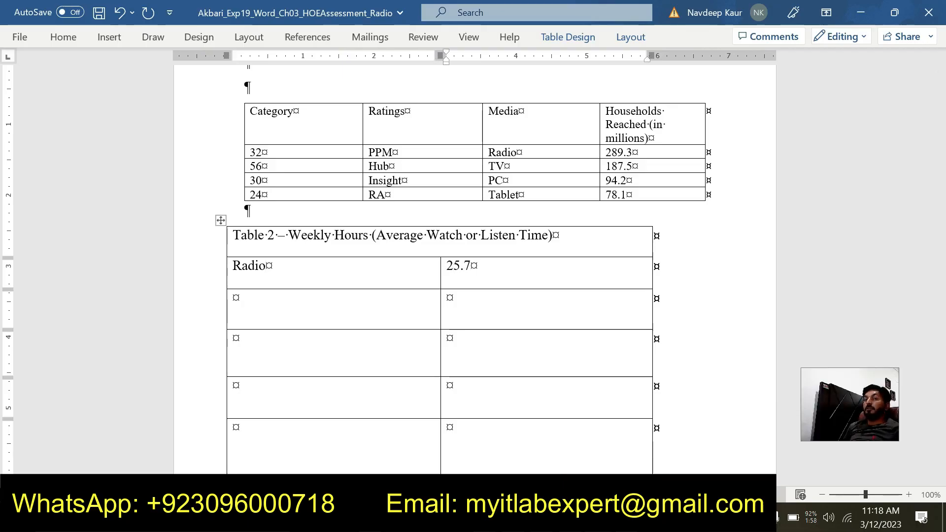
key("Tab")
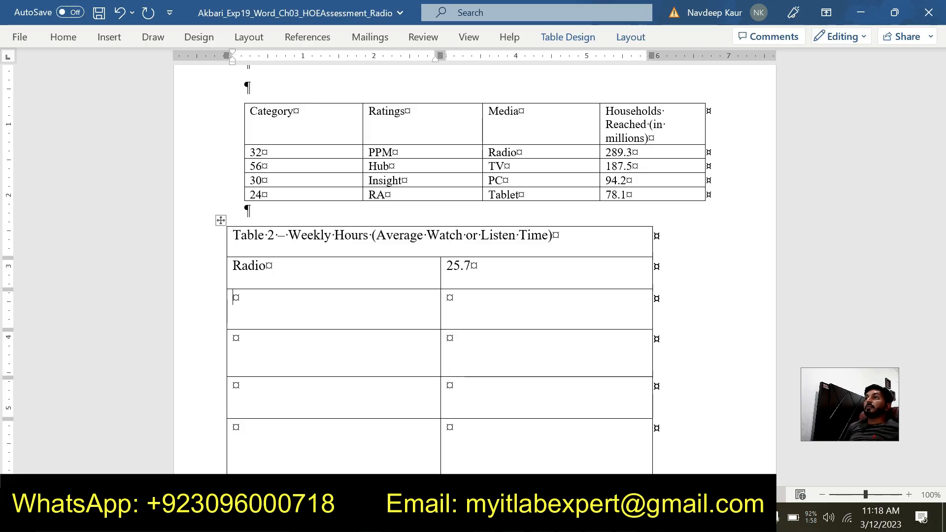
- Check the TV entry in the instructions document and fill Table 2's third row with TV and 21.5 in the assessment document
mouse_move(599, 522)
left_click(628, 466)
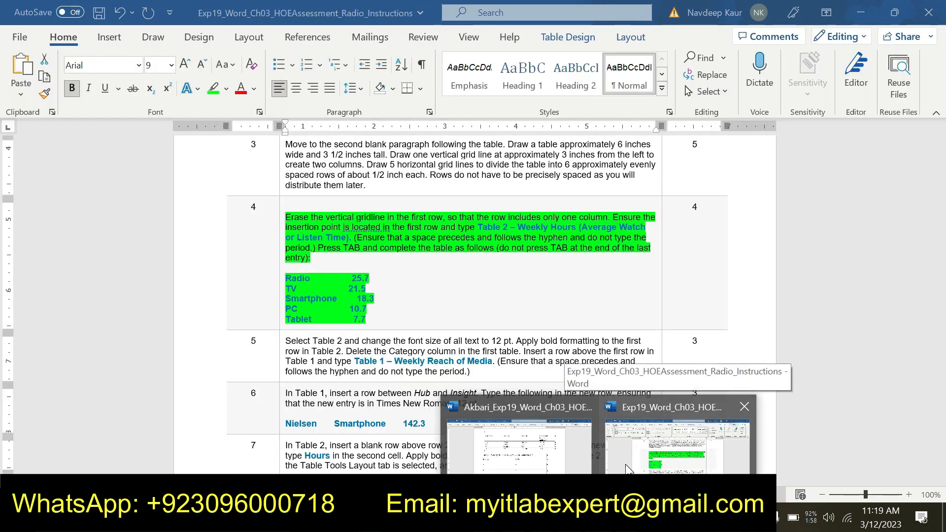
left_click(519, 434)
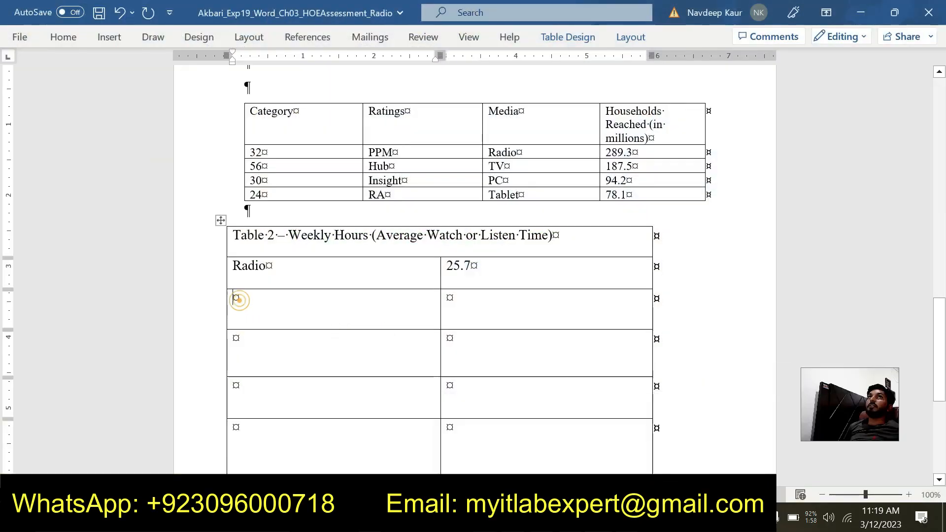
type("TV")
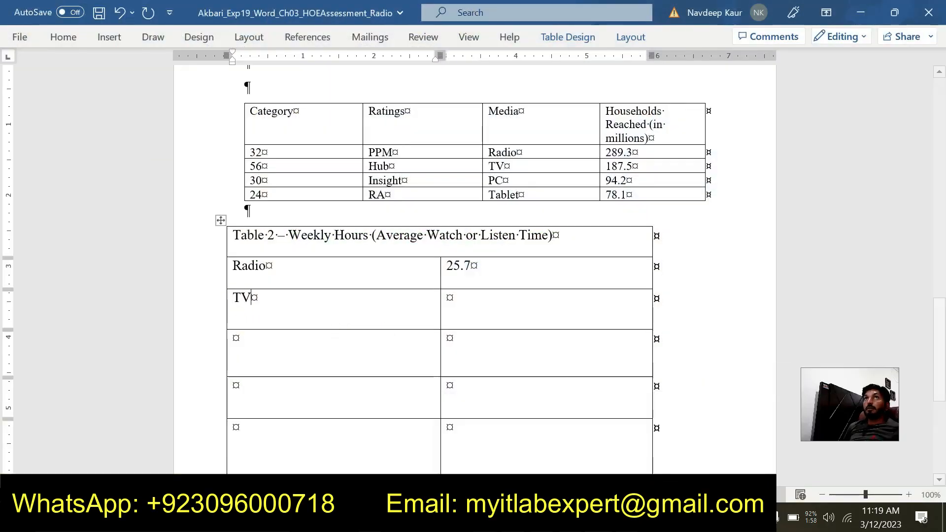
key("Tab")
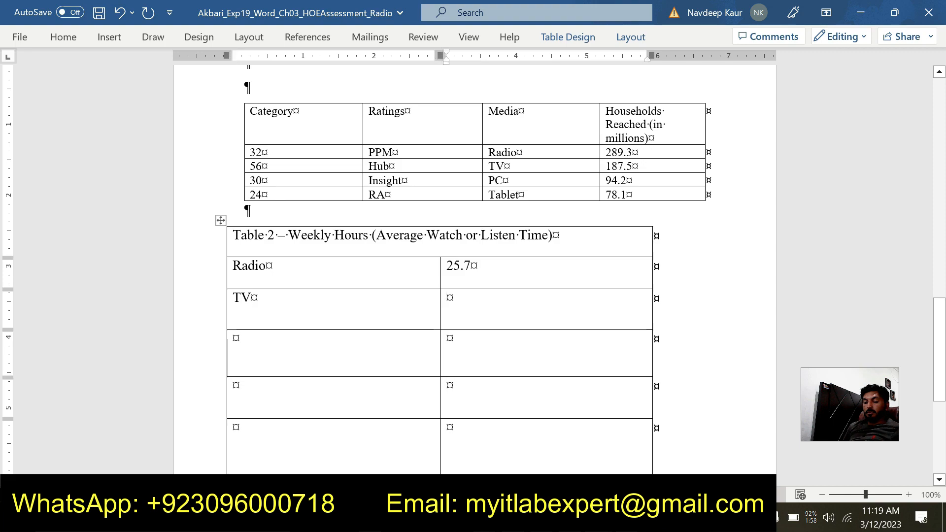
type("21.5")
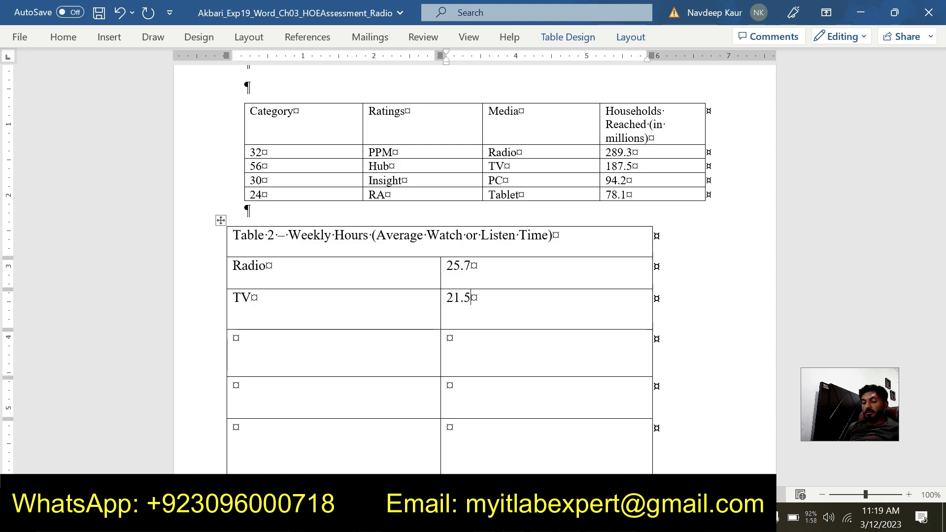
key("Tab")
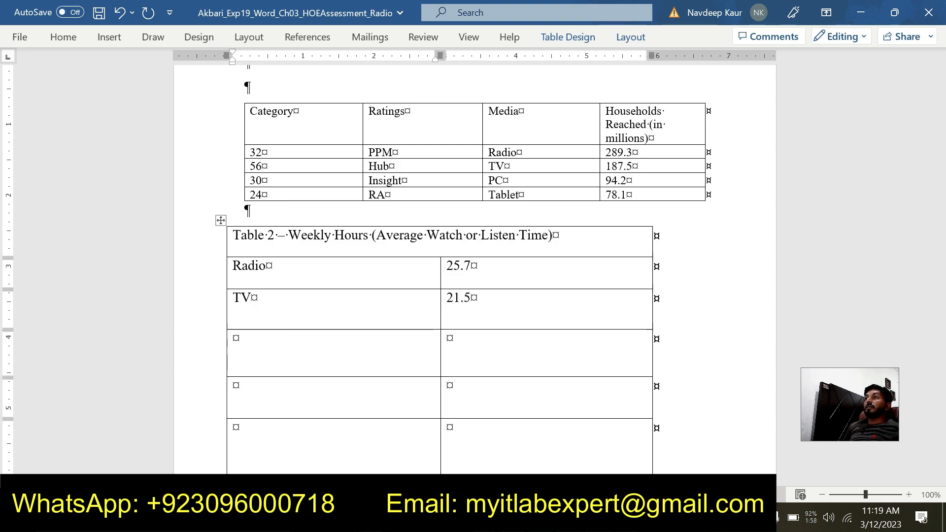
- Check the next entry in the instructions document and fill Table 2's fourth row with Smartphone and 18.3 in the assessment document
left_click(626, 458)
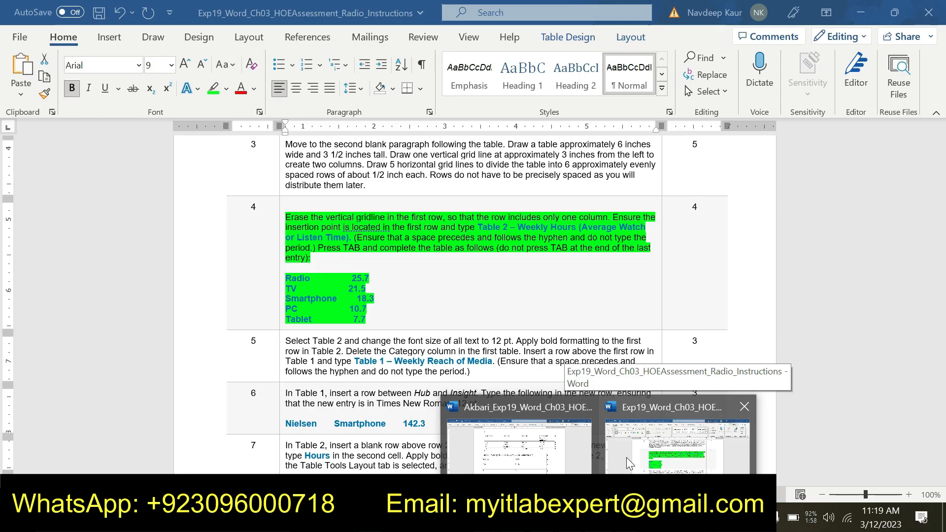
left_click(585, 461)
type("Smart")
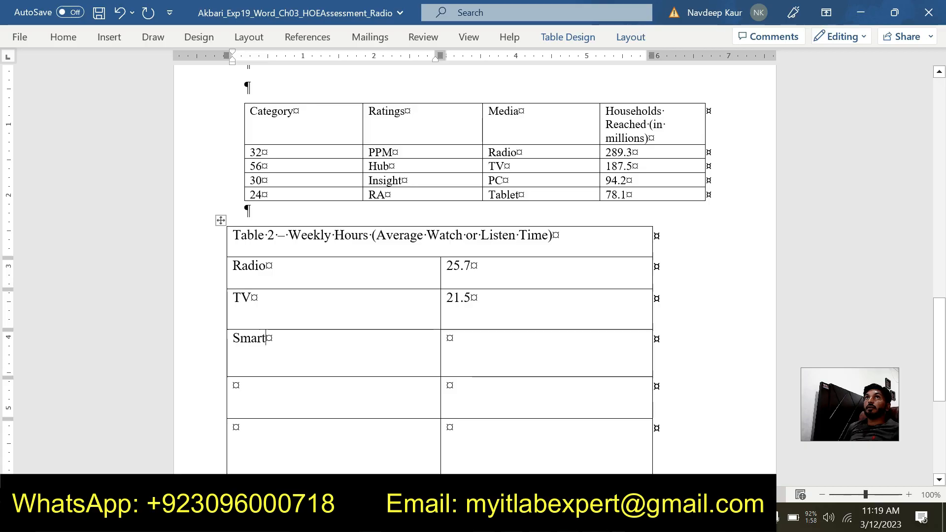
type("pho")
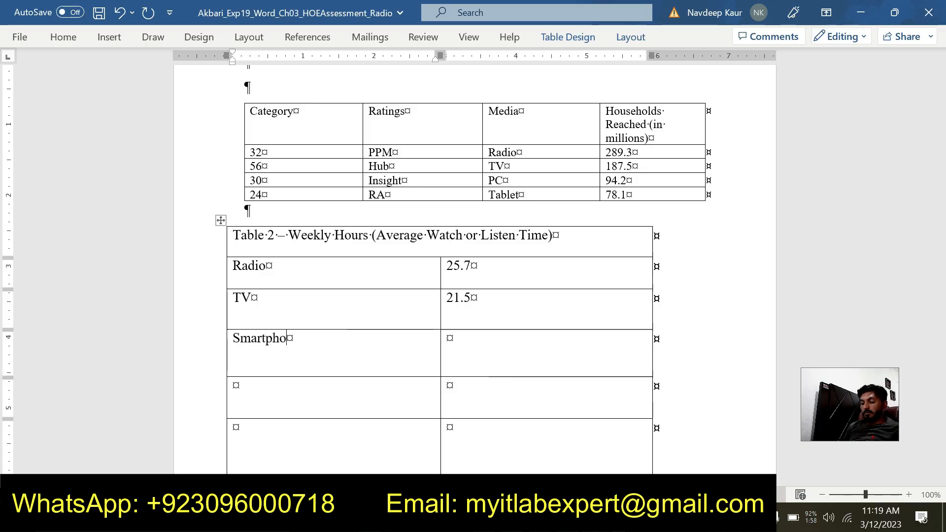
type("ne")
key("Tab")
type("18.3")
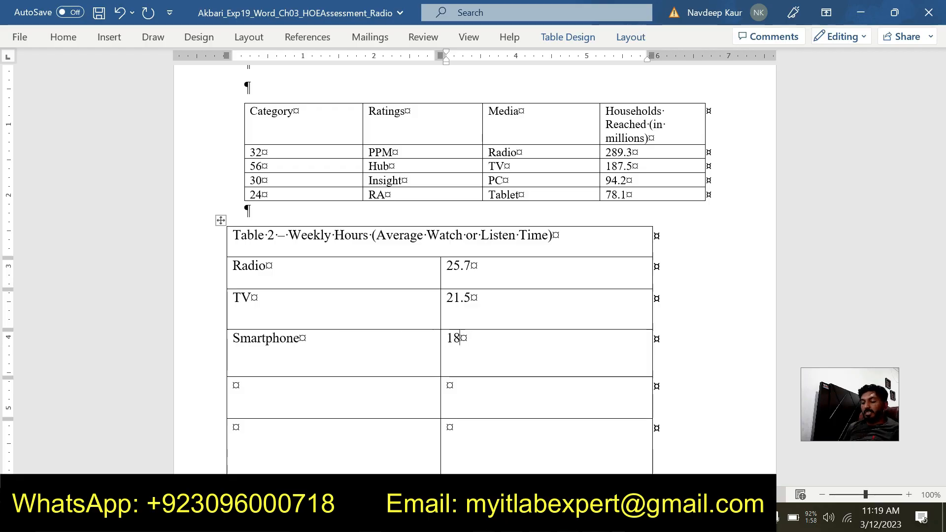
key("Tab")
- Check the PC entry in the instructions document and fill Table 2's fifth row with PC and 10.7 in the assessment document
key("alt+Tab")
left_click(596, 518)
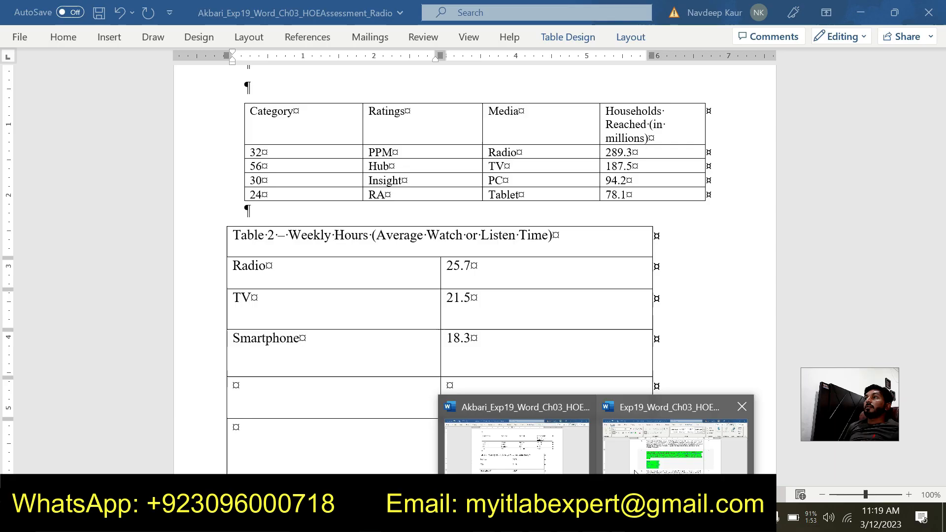
mouse_move(634, 474)
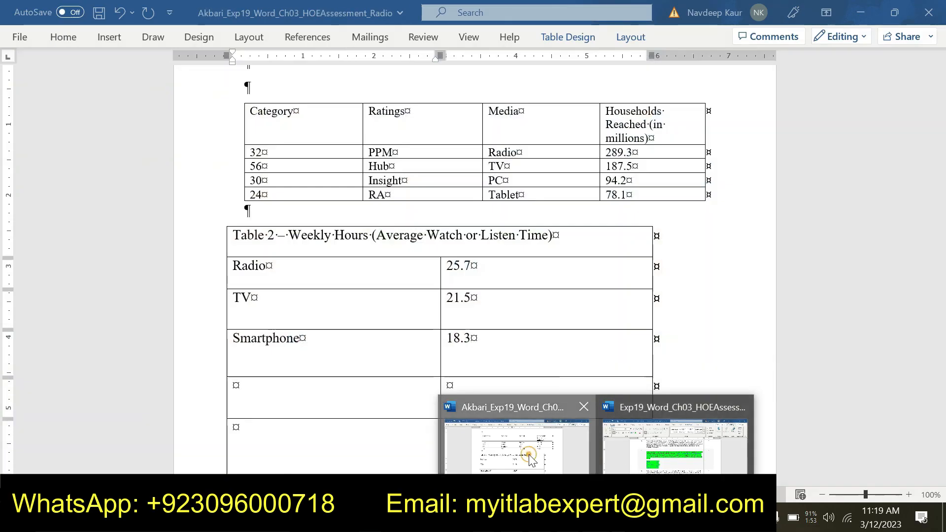
left_click(516, 446)
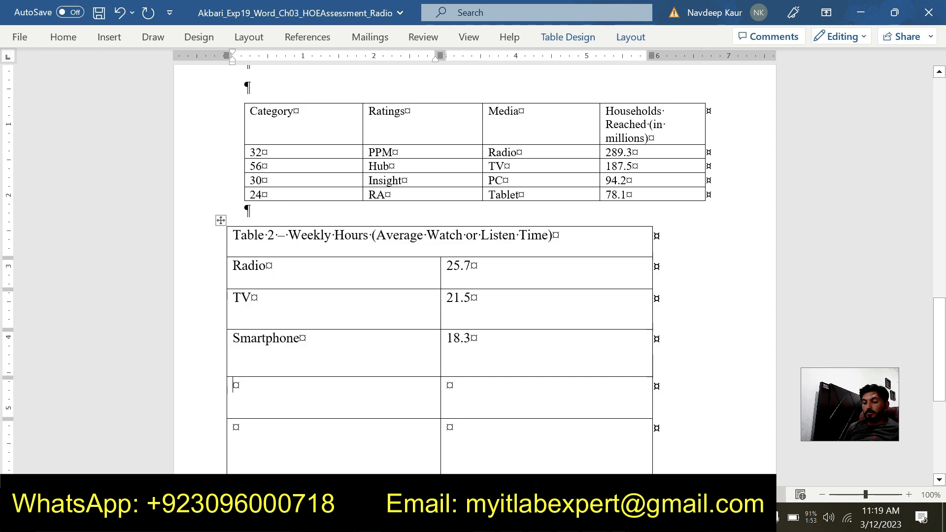
type("PC")
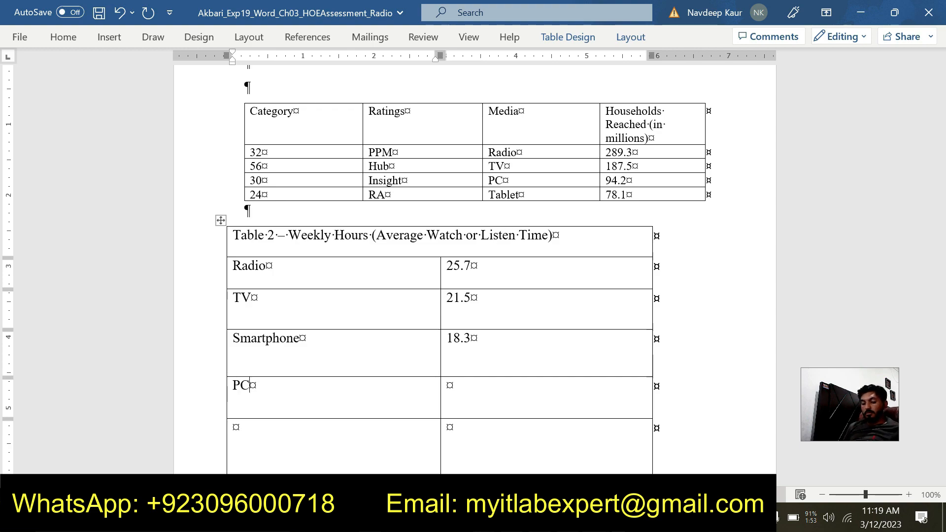
key("Tab")
type("10.7")
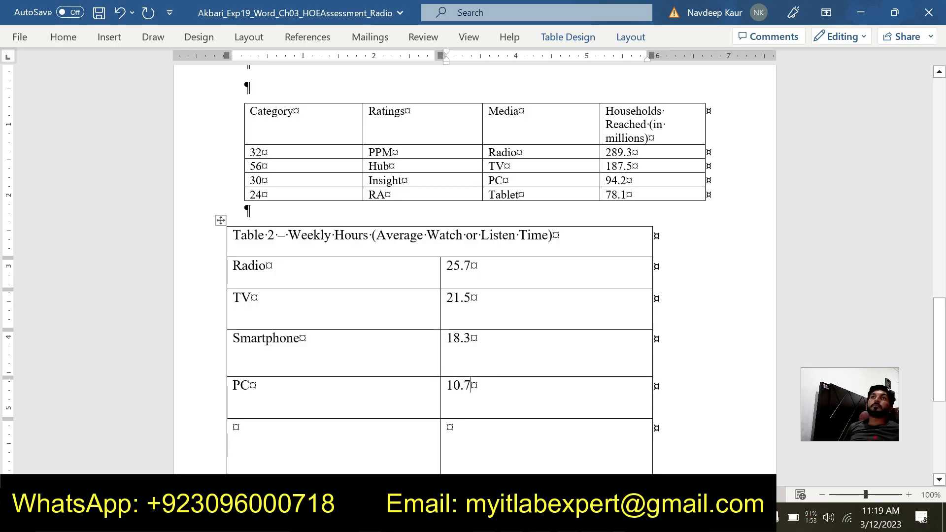
mouse_move(567, 522)
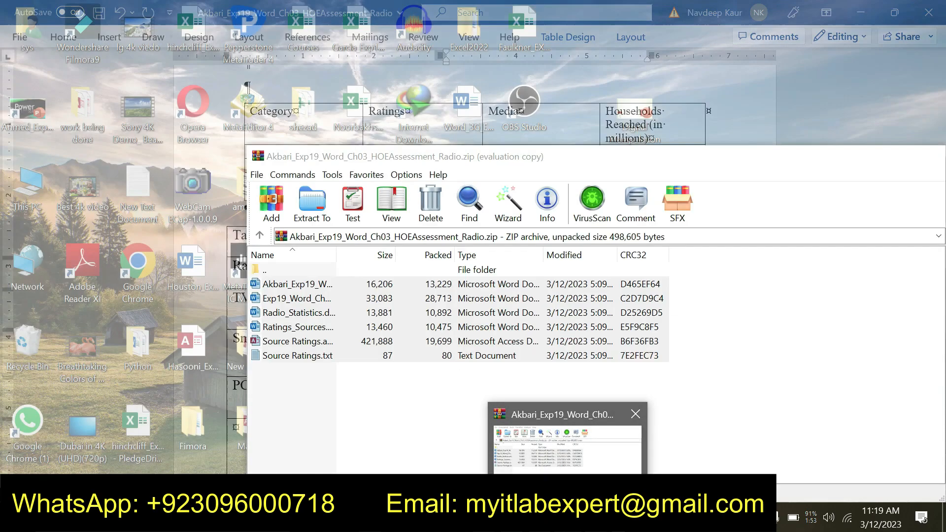
right_click(579, 498)
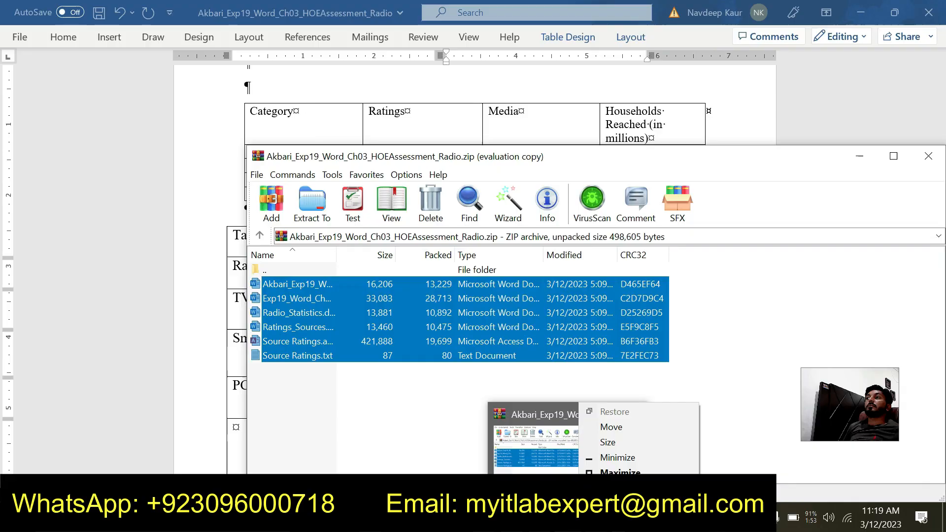
left_click(604, 491)
- Check the Tablet entry in the instructions document and fill Table 2's last row with Tablet and 7.7 in the assessment document
mouse_move(611, 521)
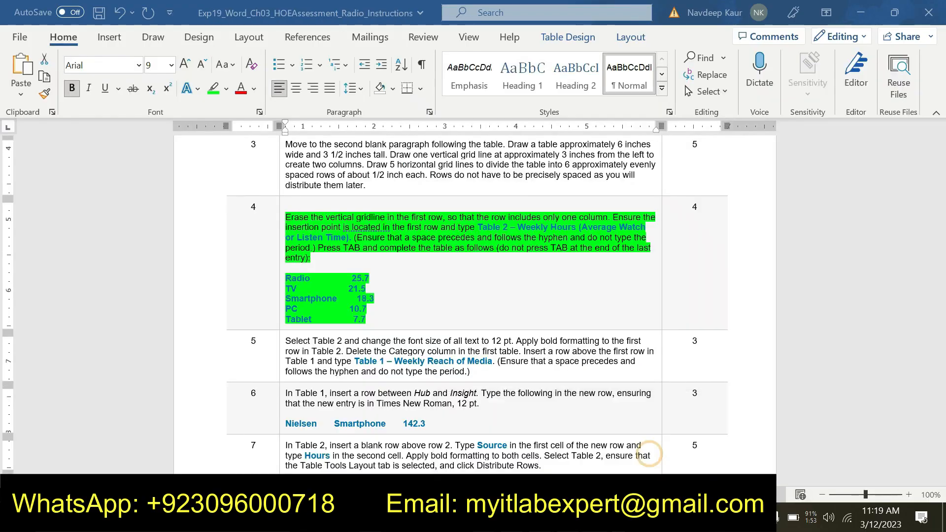
left_click(651, 458)
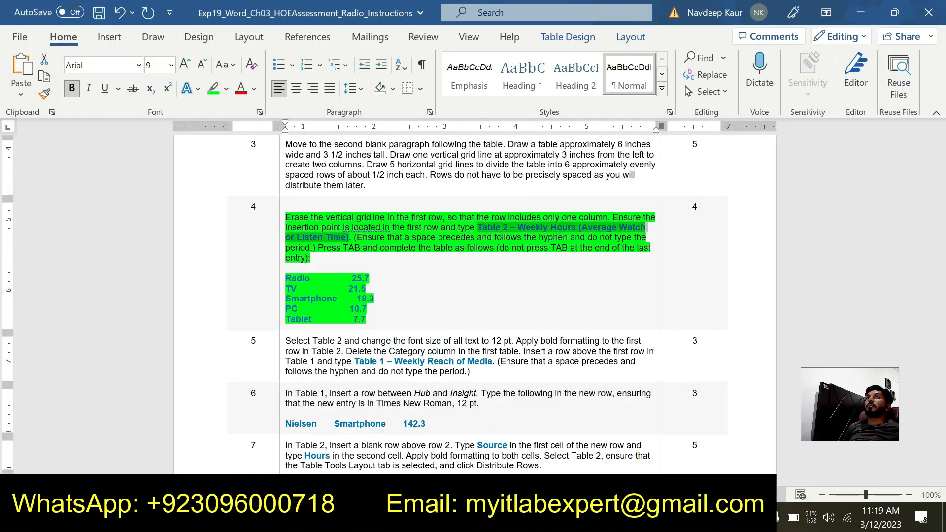
mouse_move(596, 519)
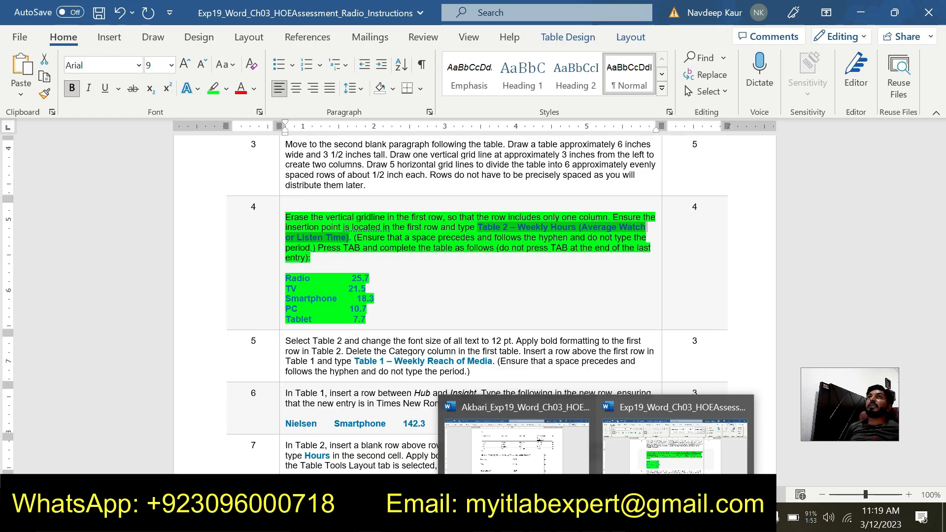
left_click(539, 456)
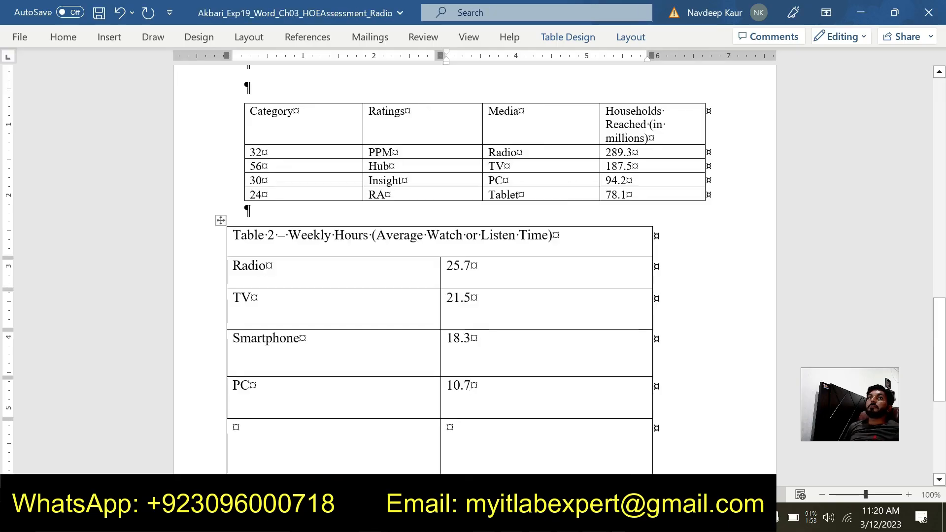
left_click(333, 471)
type("Ta")
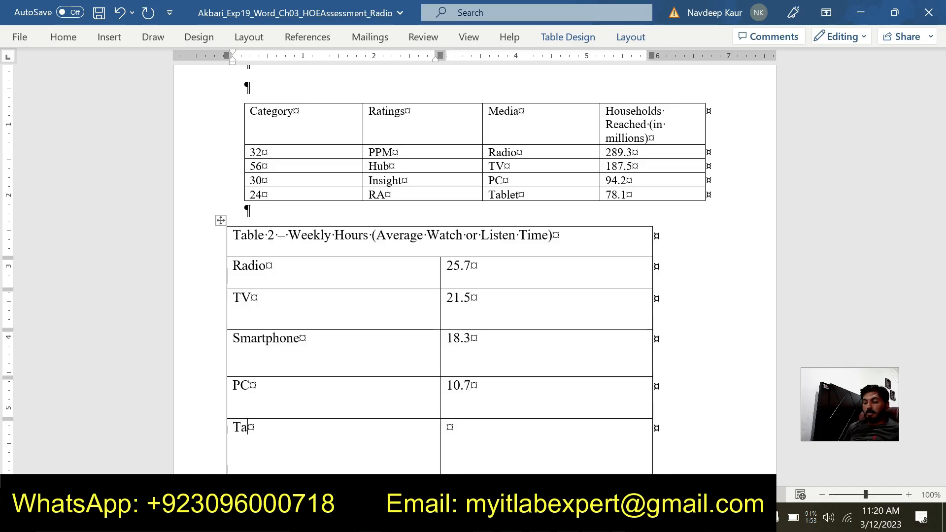
type("blet")
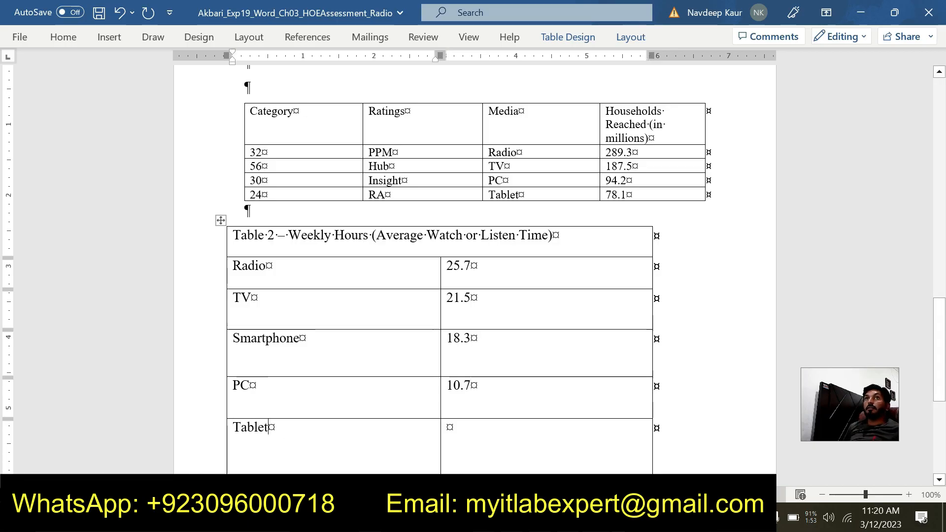
key("Tab")
left_click(598, 517)
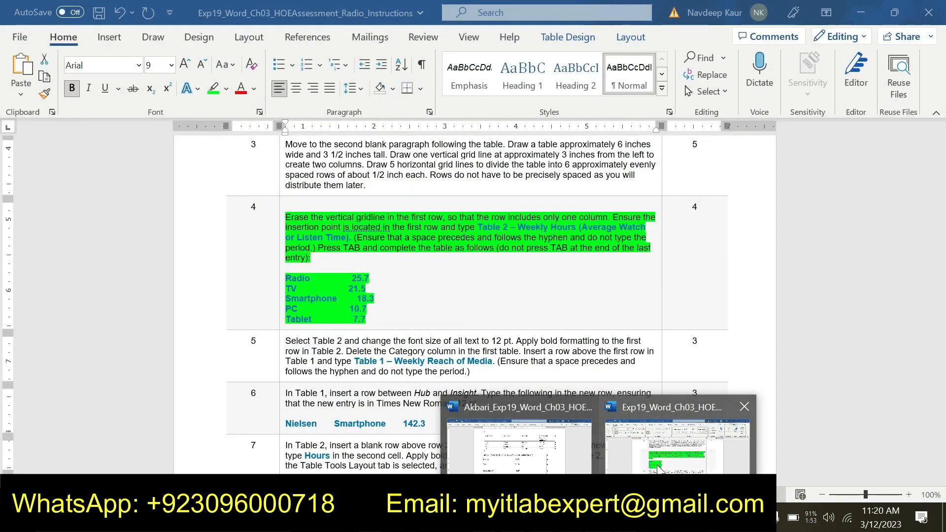
left_click(561, 460)
type("7.7")
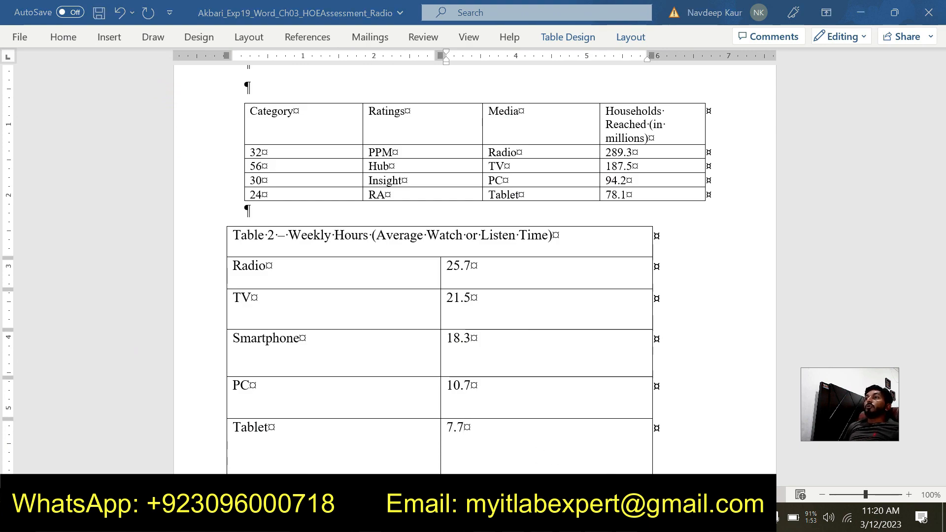
- In the instructions document, remove the green highlight from step 4 and highlight the step 5 text in green
mouse_move(599, 517)
left_click(632, 460)
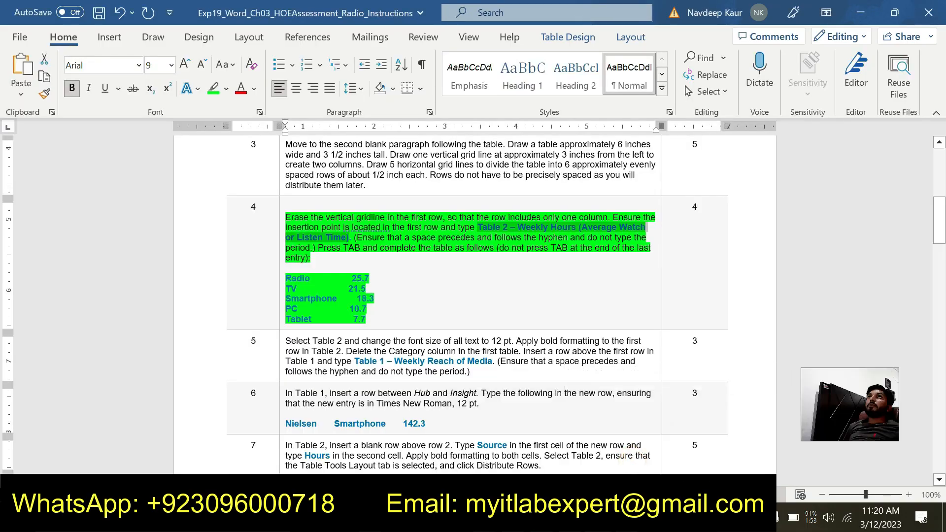
mouse_move(375, 316)
left_mouse_down()
mouse_move(291, 268)
mouse_move(286, 217)
left_mouse_up()
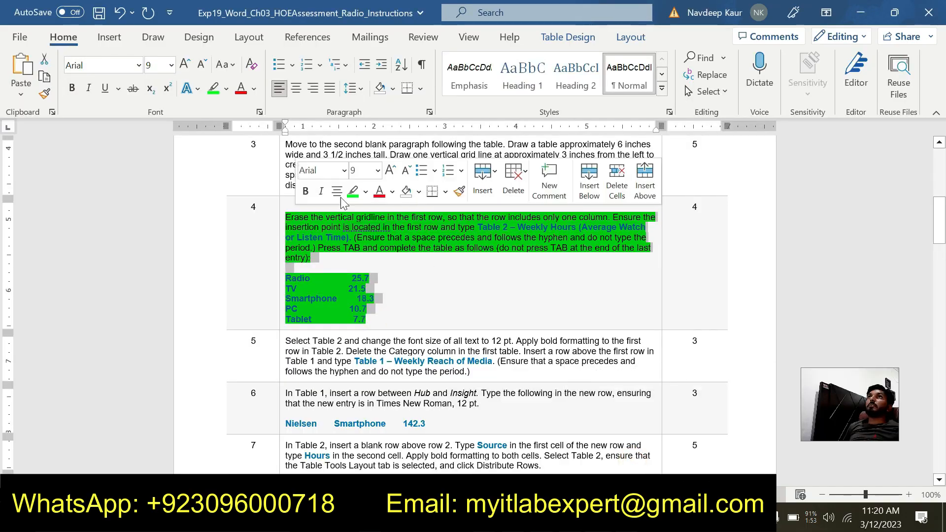
left_click(354, 191)
scroll(474, 304, "down", 2)
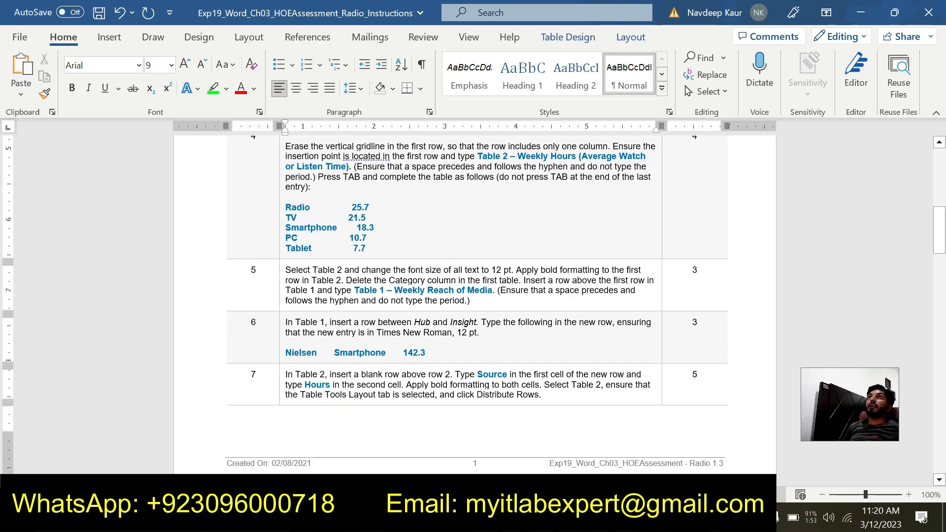
left_click_drag(471, 302, 286, 270)
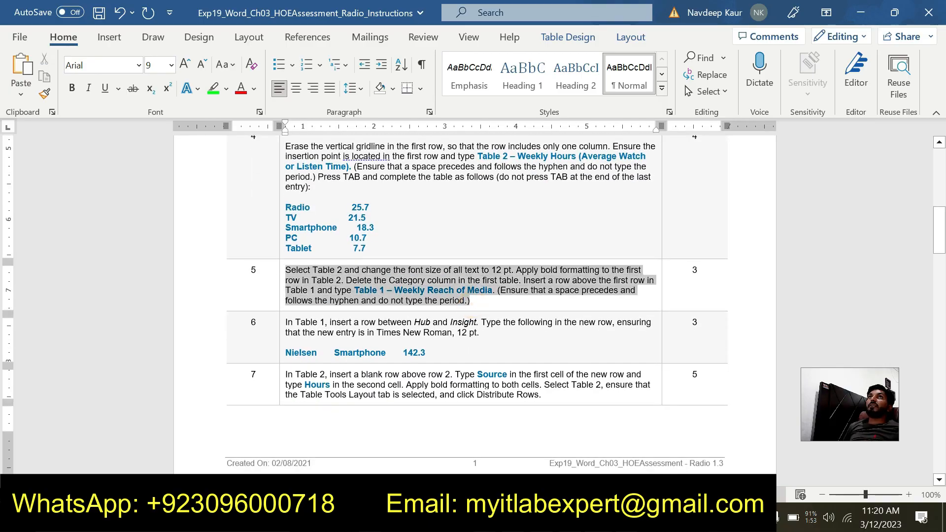
left_click(352, 242)
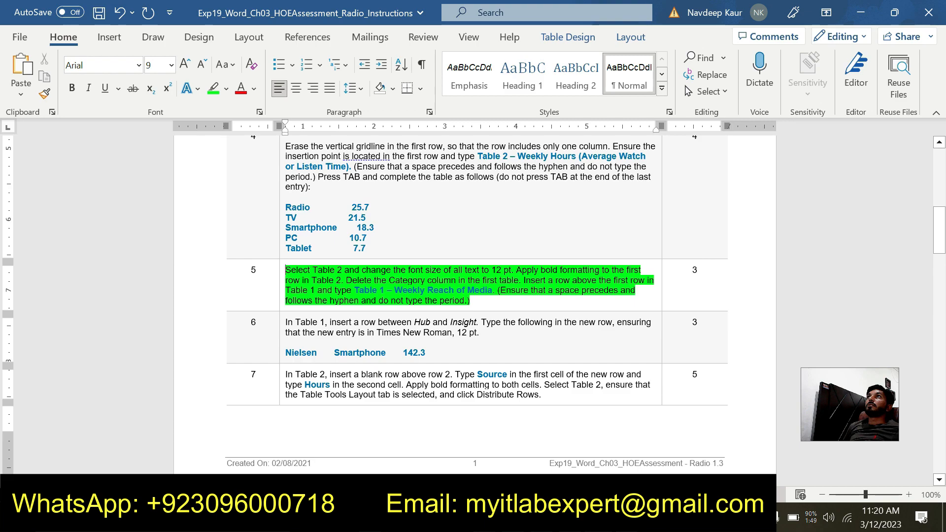
scroll(474, 289, "up", 1)
scroll(474, 305, "up", 1)
scroll(473, 304, "down", 1)
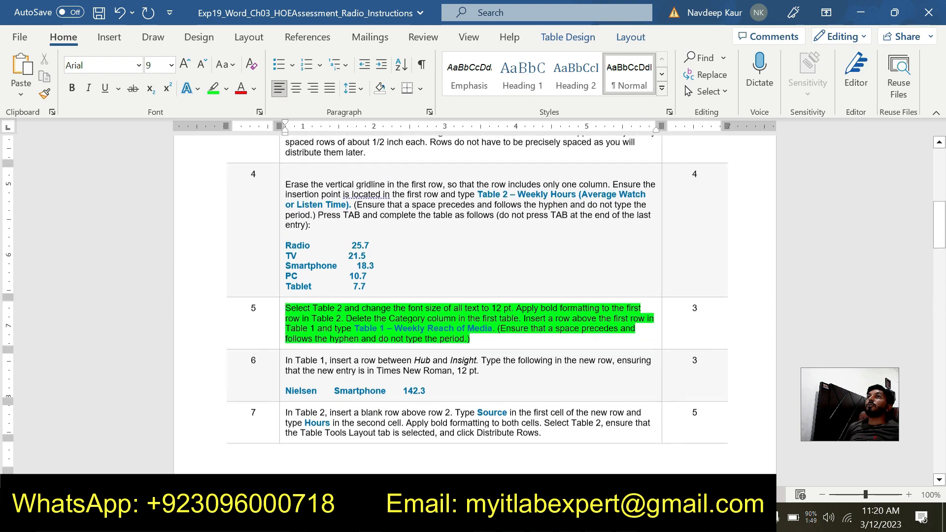
- Switch to the assessment document and set the font size of all text in Table 2 to 12 pt
mouse_move(599, 518)
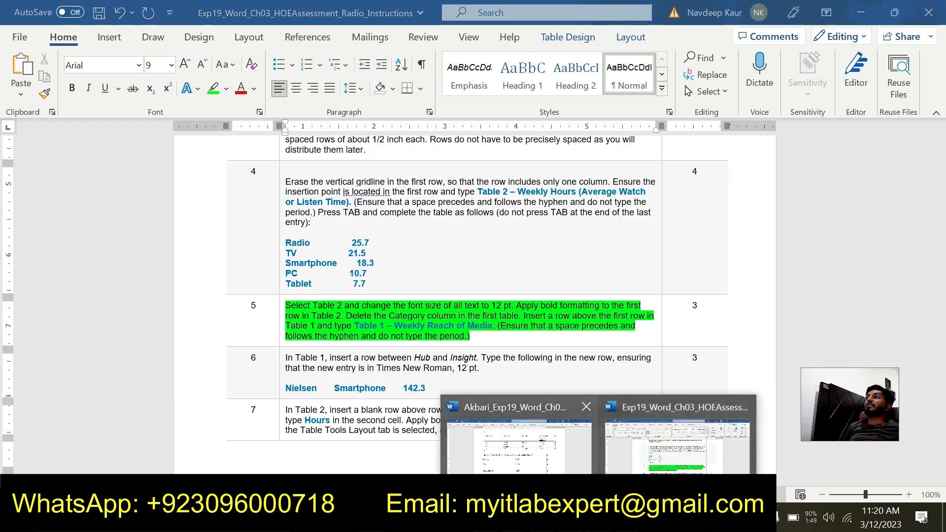
left_click(540, 456)
scroll(469, 384, "down", 5)
scroll(469, 385, "down", 3)
scroll(469, 384, "up", 9)
scroll(474, 270, "down", 1)
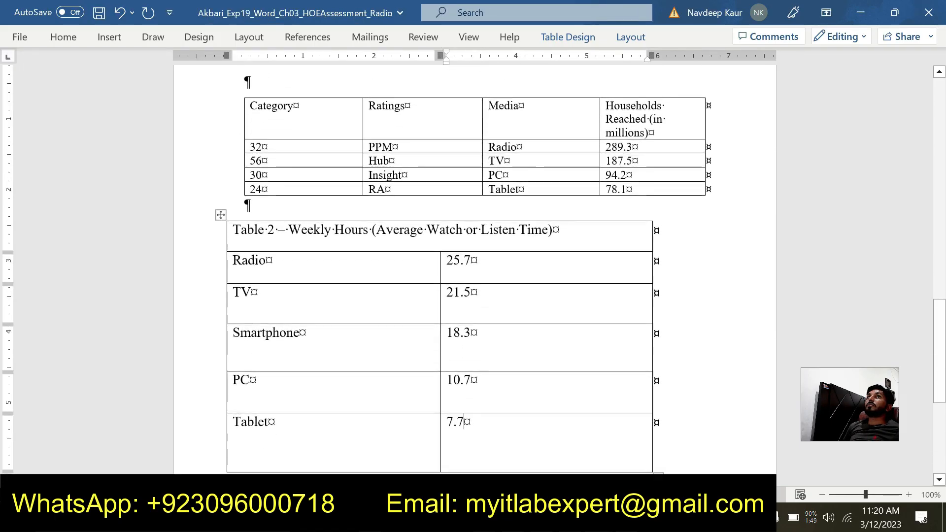
left_click(222, 216)
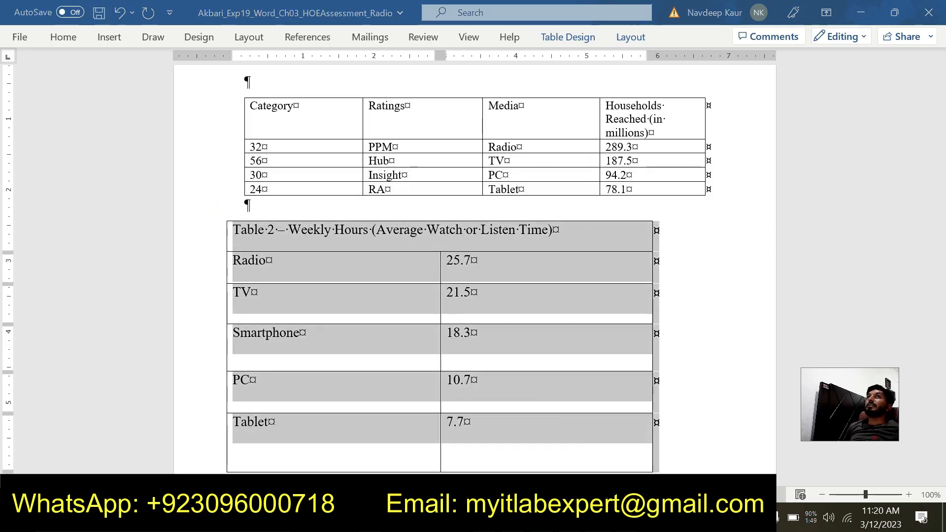
left_click(599, 518)
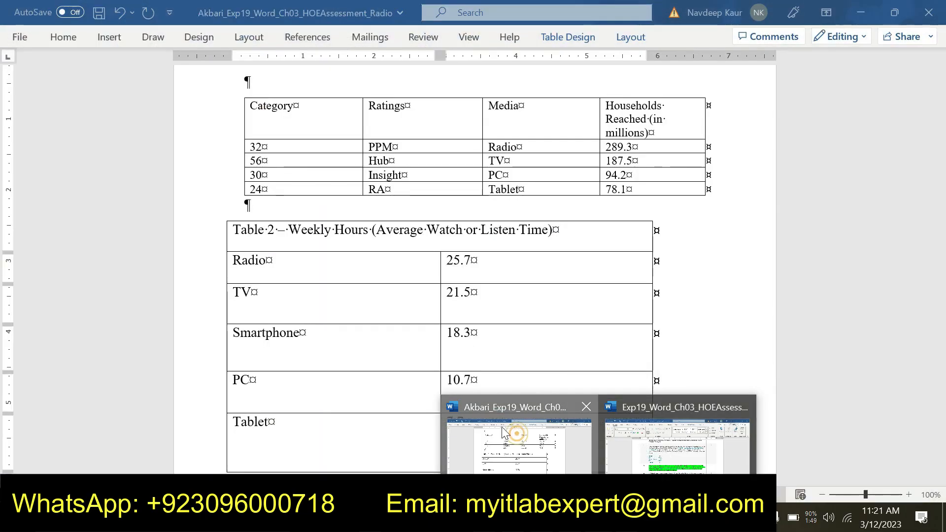
left_click(515, 438)
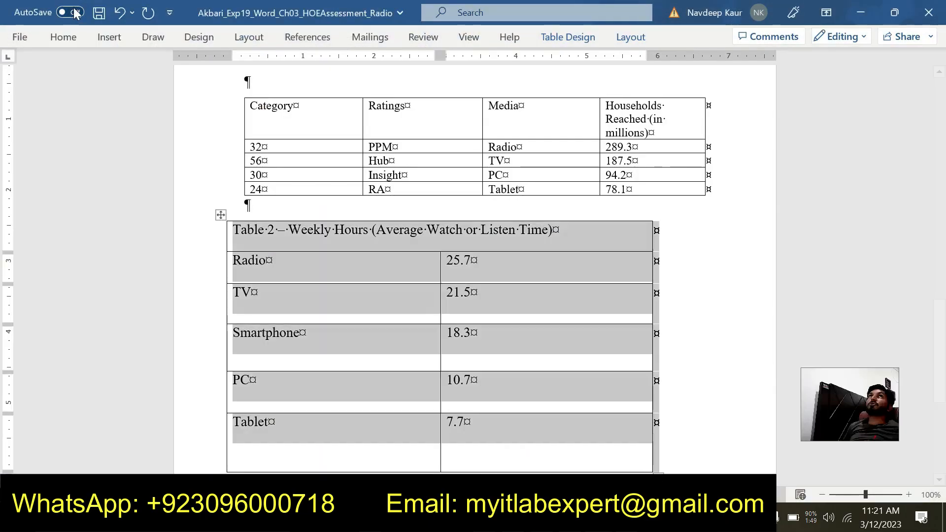
left_click(64, 37)
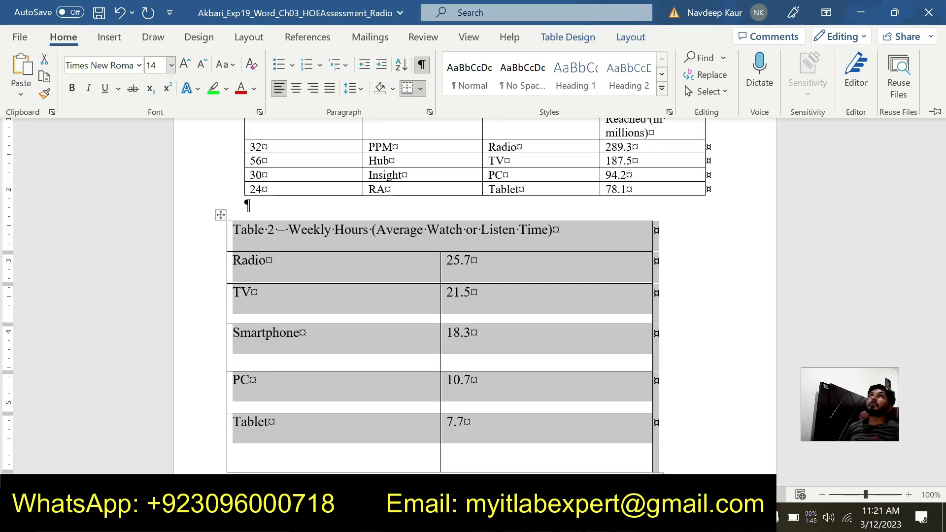
left_click(171, 65)
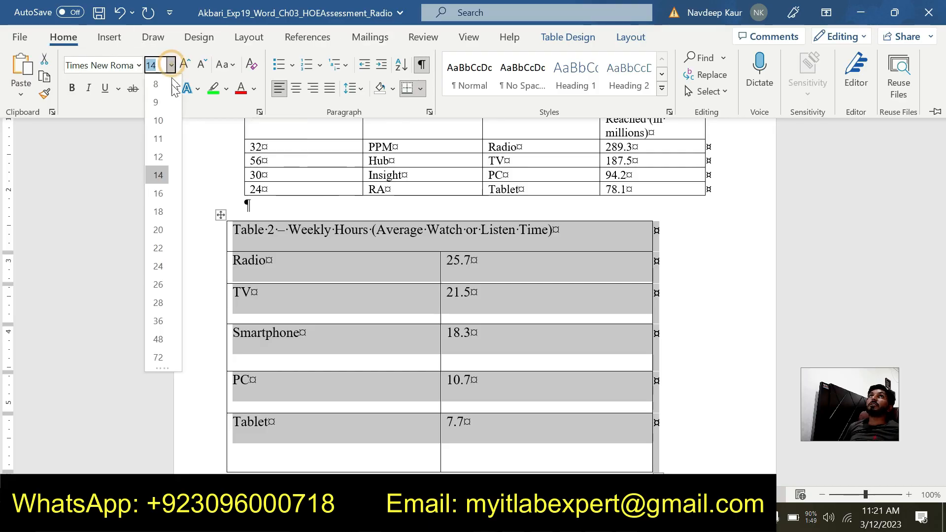
left_click(157, 157)
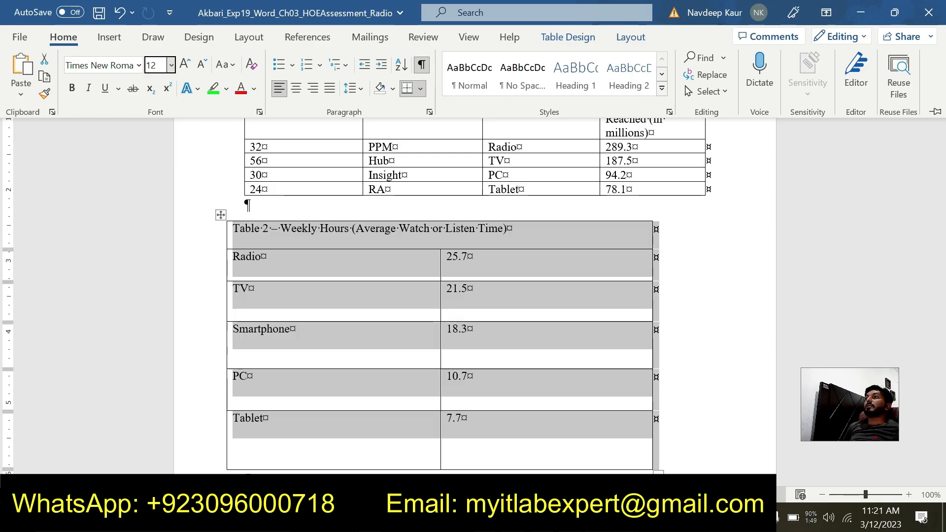
- Check step 5 in the instructions document and apply bold formatting to Table 2's title row in the assessment document
mouse_move(599, 517)
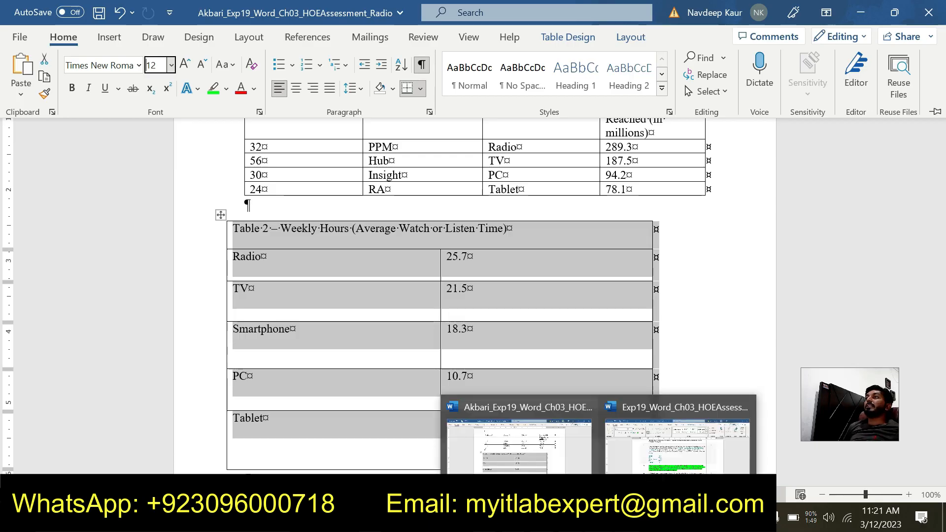
left_click(635, 468)
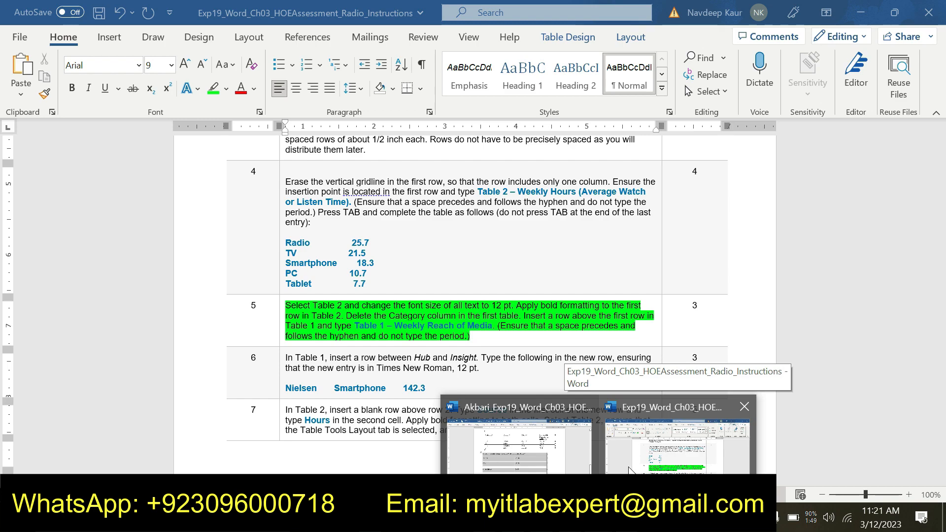
left_click(512, 464)
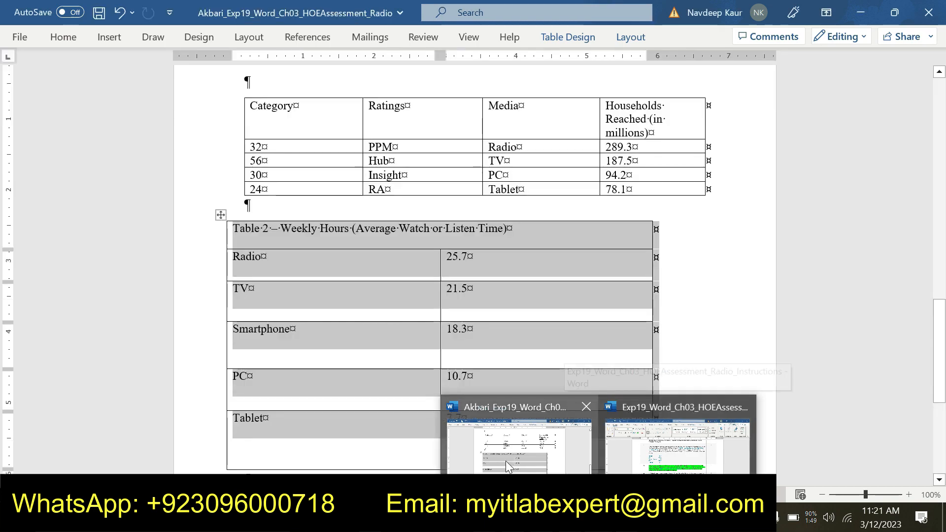
left_click_drag(507, 229, 232, 229)
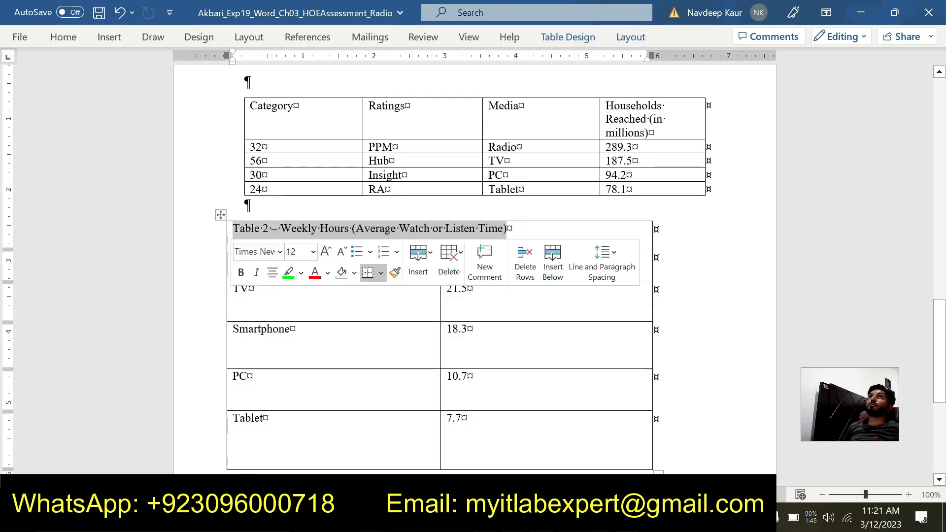
left_click(59, 37)
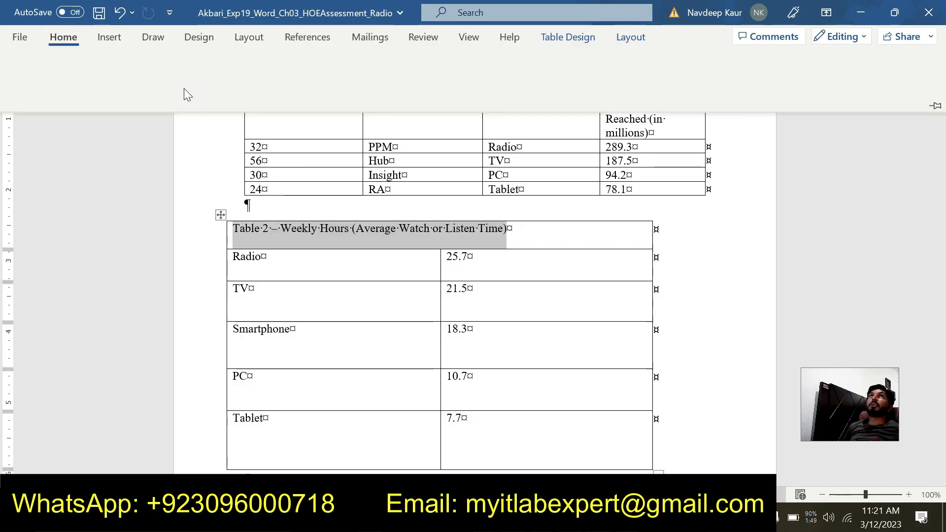
left_click(71, 87)
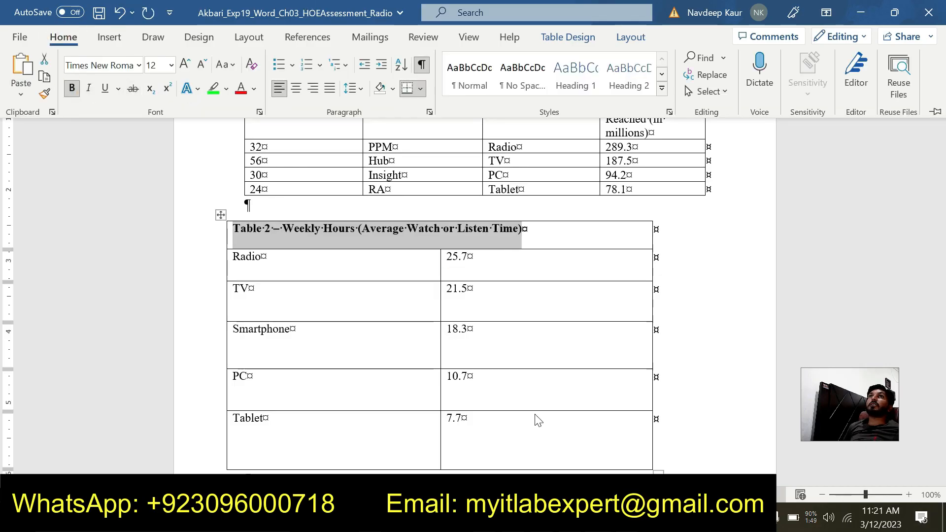
- Check step 5 in the instructions document and delete the Category column from the first table in the assessment document
mouse_move(599, 521)
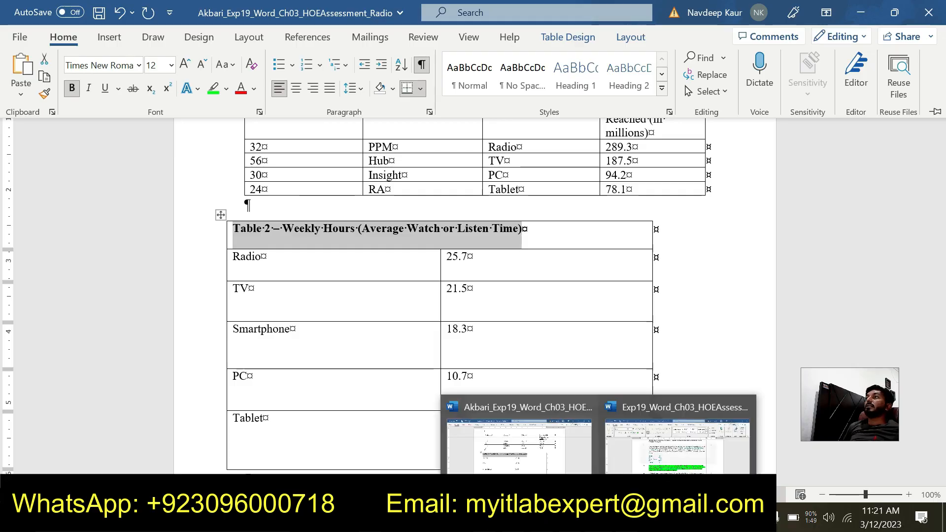
left_click(634, 470)
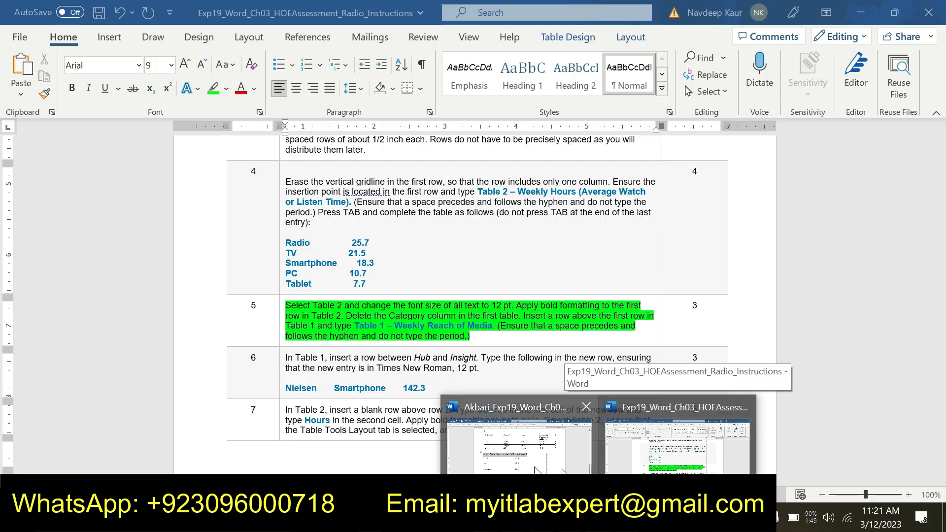
left_click(505, 419)
scroll(328, 151, "up", 1)
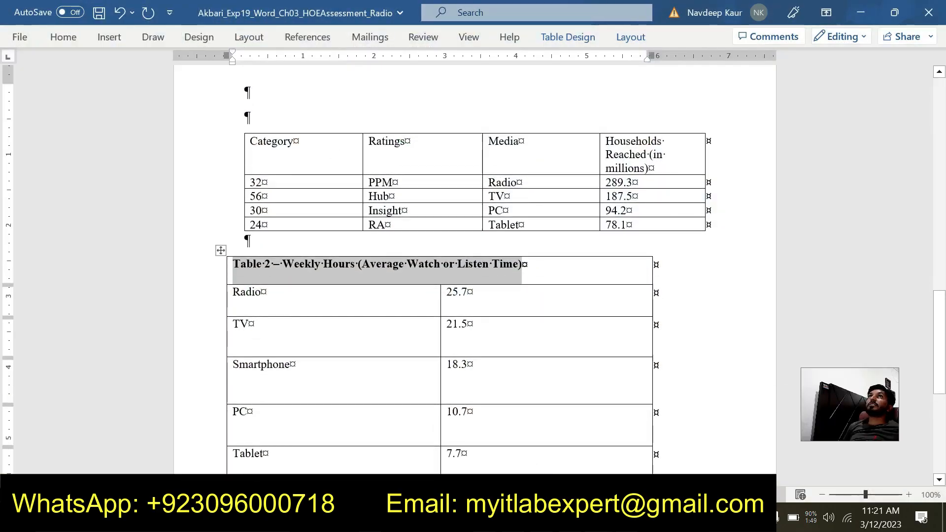
left_click_drag(291, 142, 296, 225)
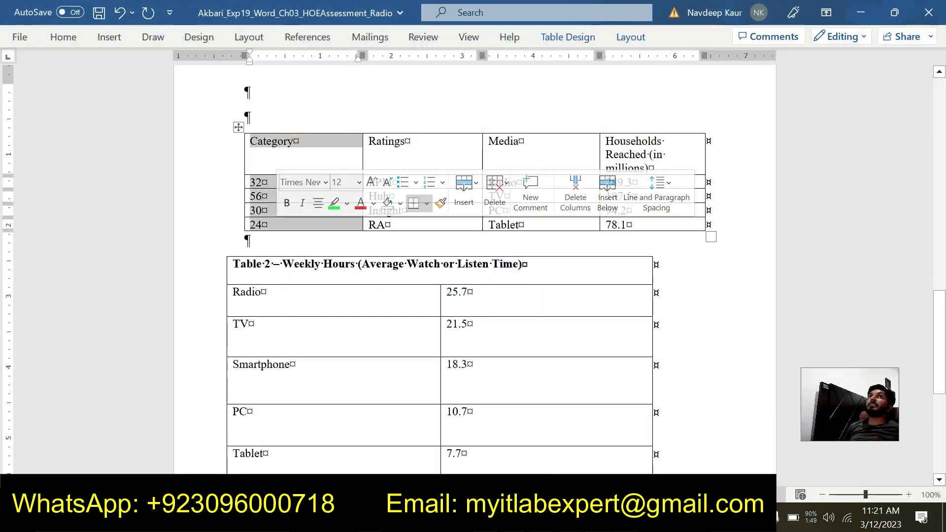
left_click(630, 37)
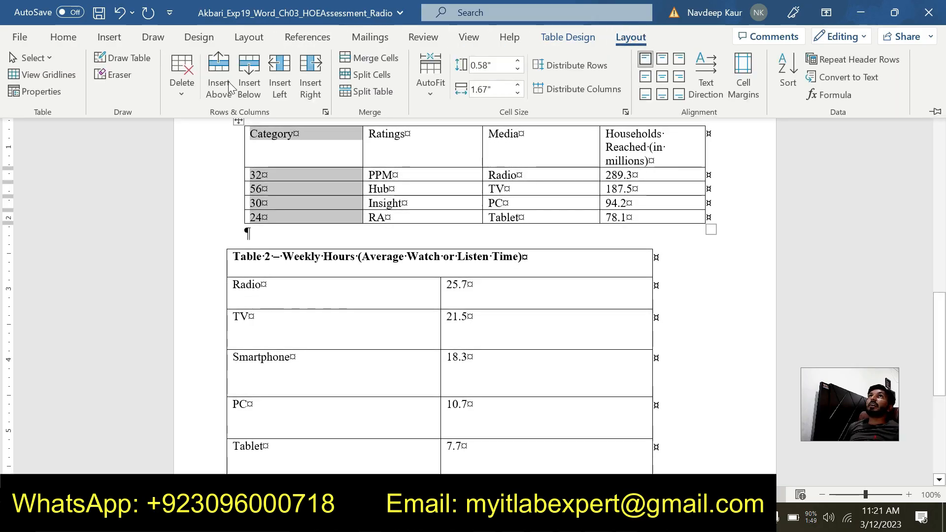
left_click(181, 87)
left_click(198, 138)
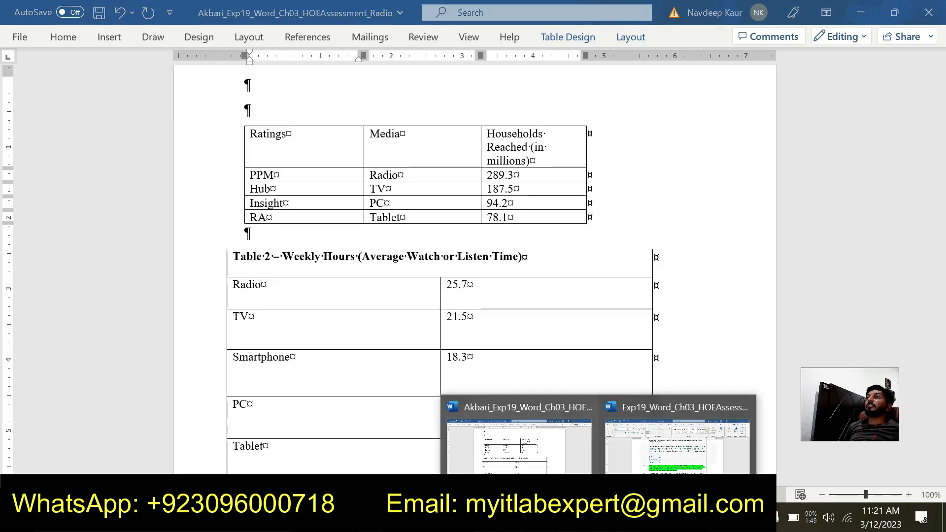
- Copy the title "Table 1 – Weekly Reach of Media" from step 5 in the instructions document
left_click(670, 452)
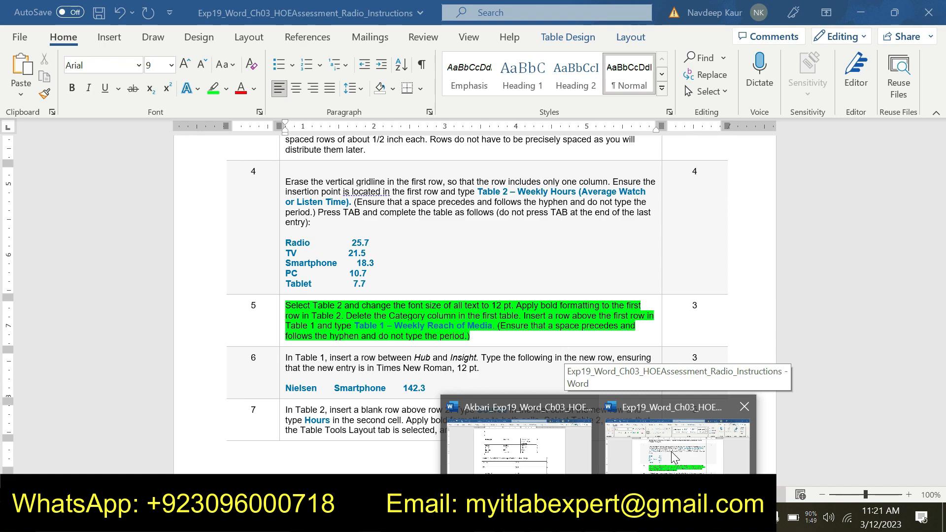
left_click(671, 452)
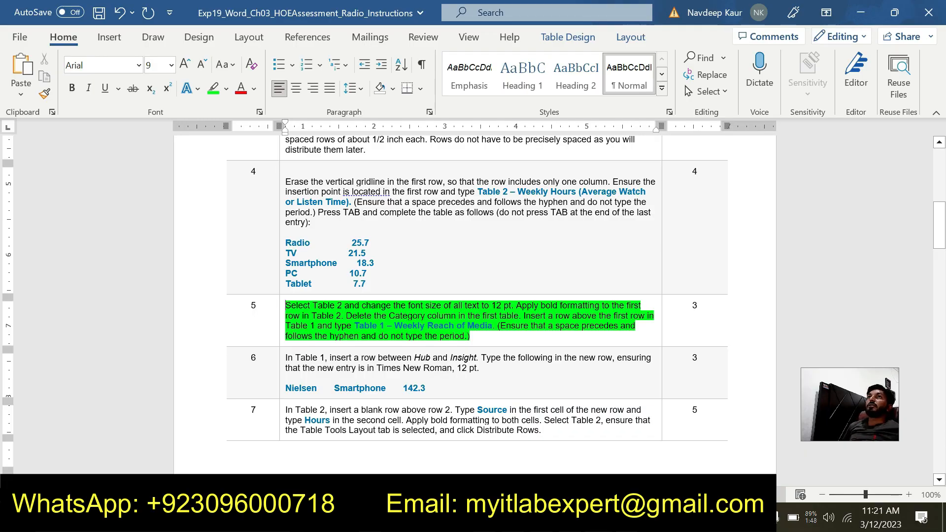
left_click_drag(354, 326, 492, 326)
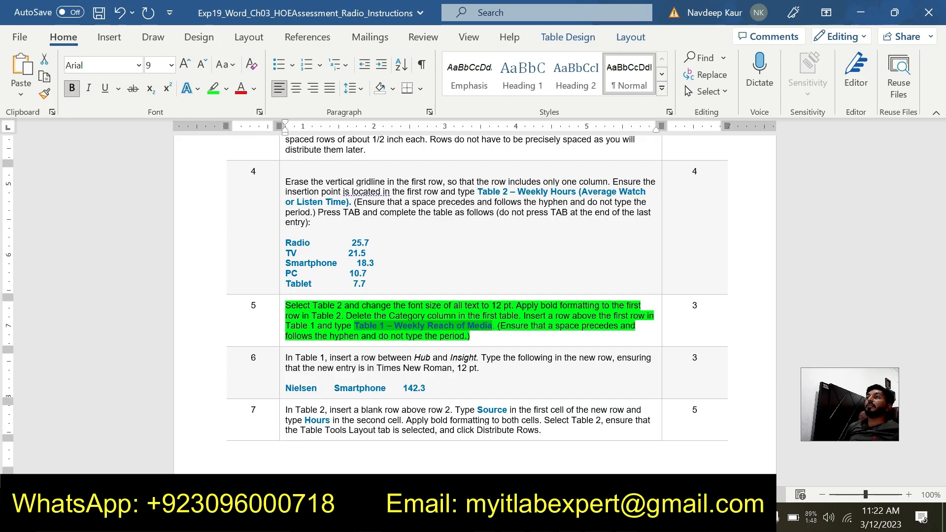
- Switch to the assessment document and insert a blank row above the Ratings header row in Table 1
left_click(599, 517)
left_click(551, 464)
left_click(309, 134)
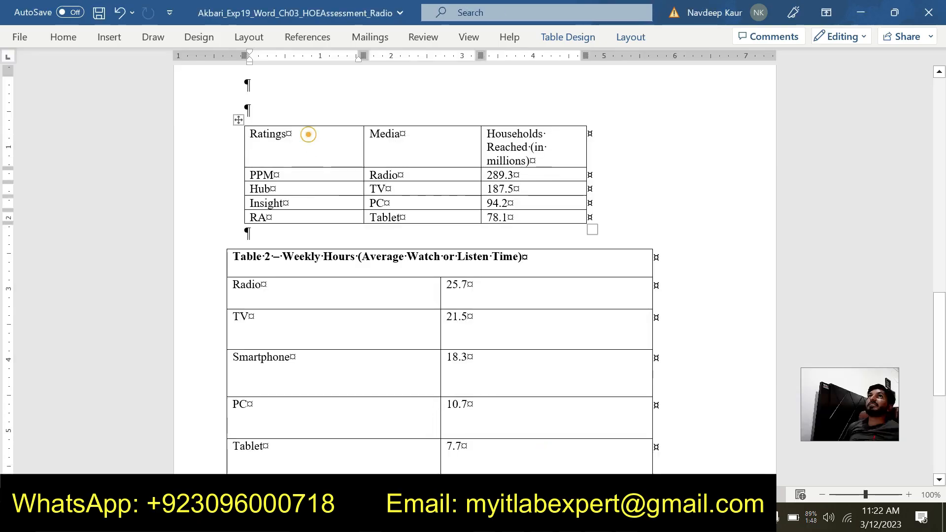
left_click(631, 37)
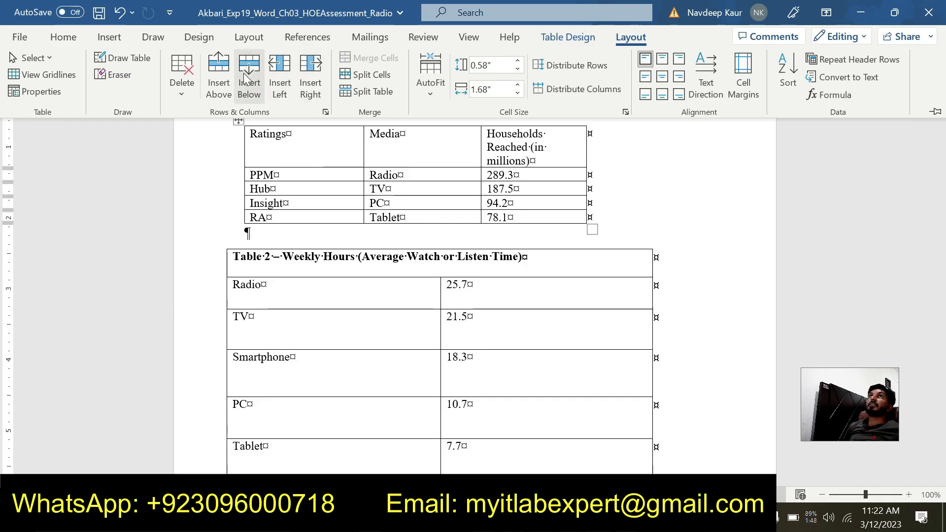
left_click(218, 79)
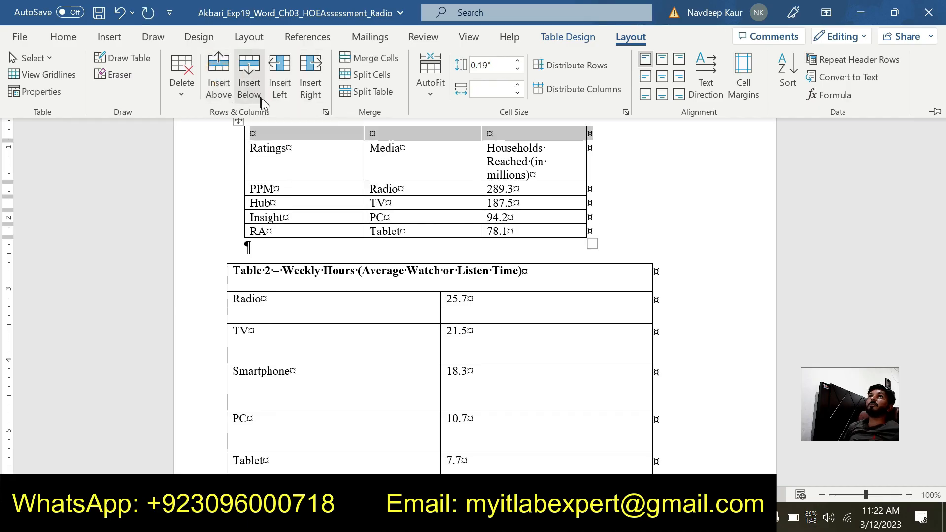
- Paste "Table 1 – Weekly Reach of Media" into the first cell of Table 1's new top row, without its source formatting
left_click(253, 137)
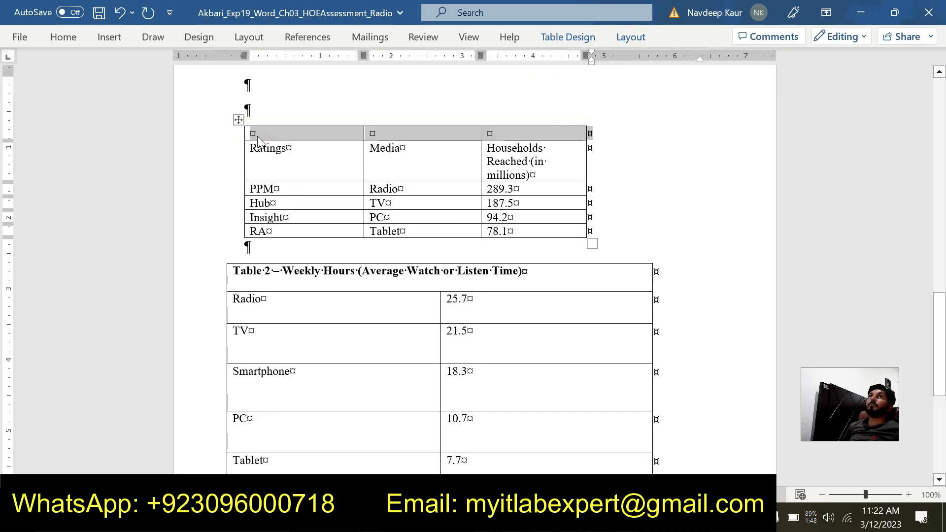
left_click(252, 137)
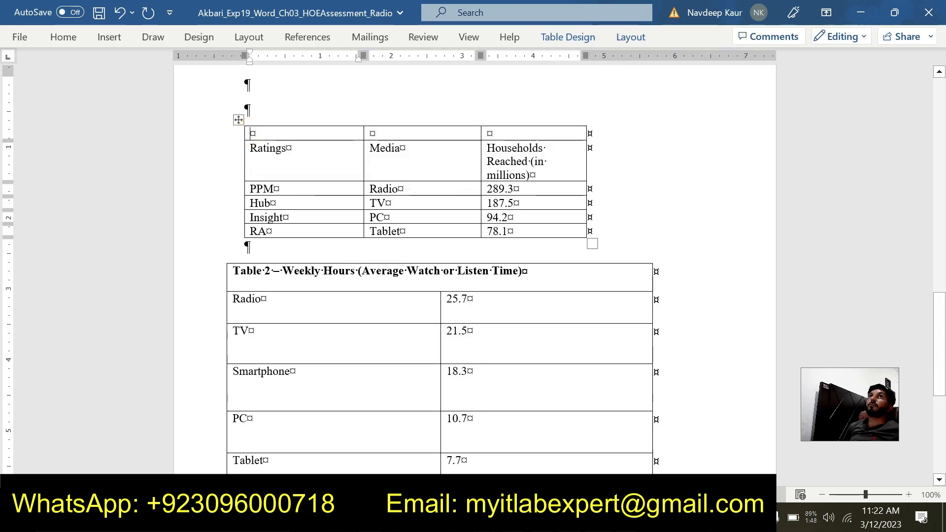
type("Table 1—Weekly Reach of Media")
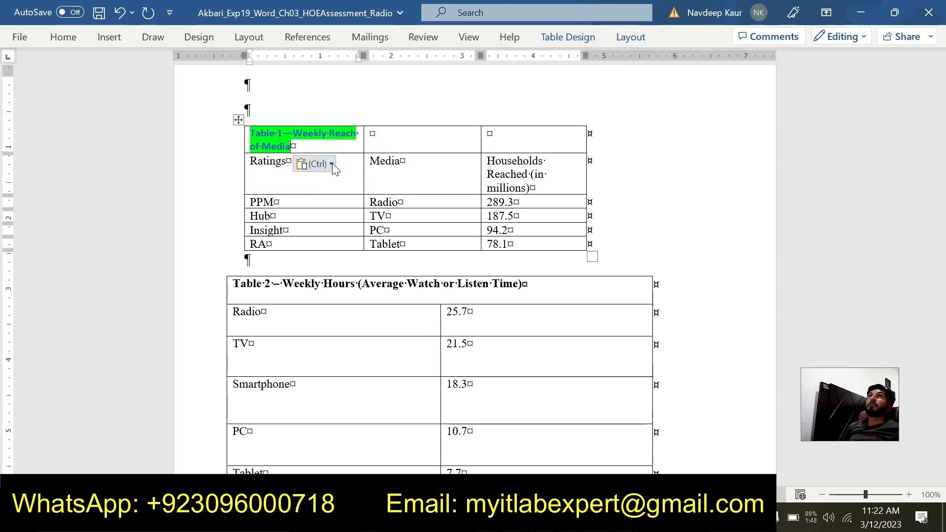
left_click(314, 164)
left_click(393, 206)
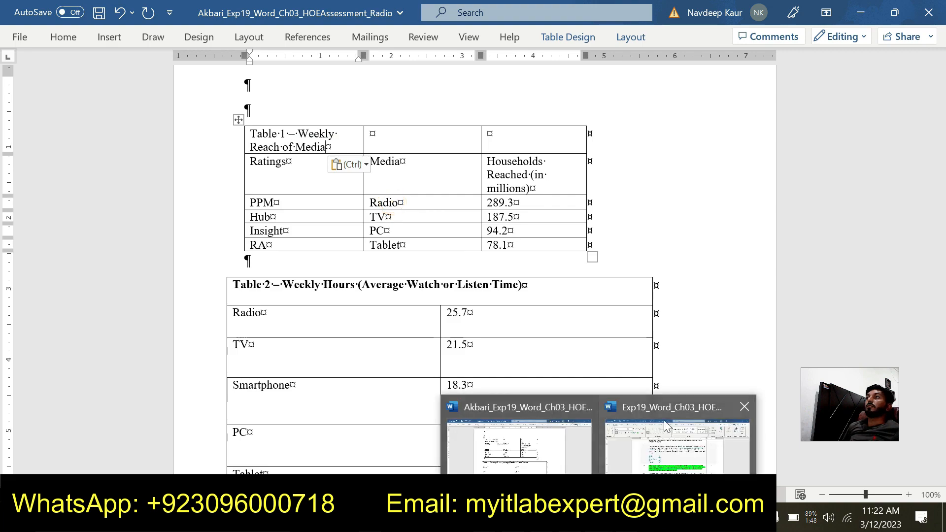
- Switch to the instructions document and remove the green highlight from the step 5 text
left_click(670, 444)
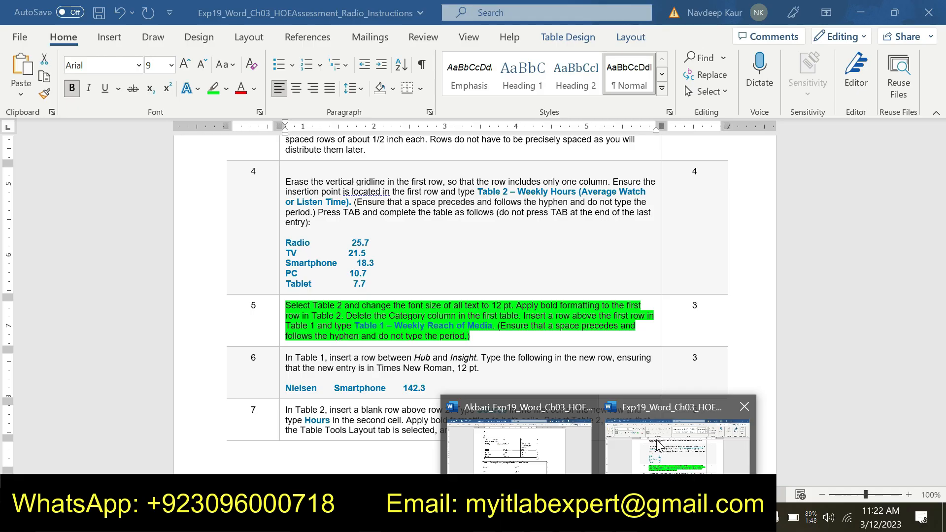
left_click(658, 446)
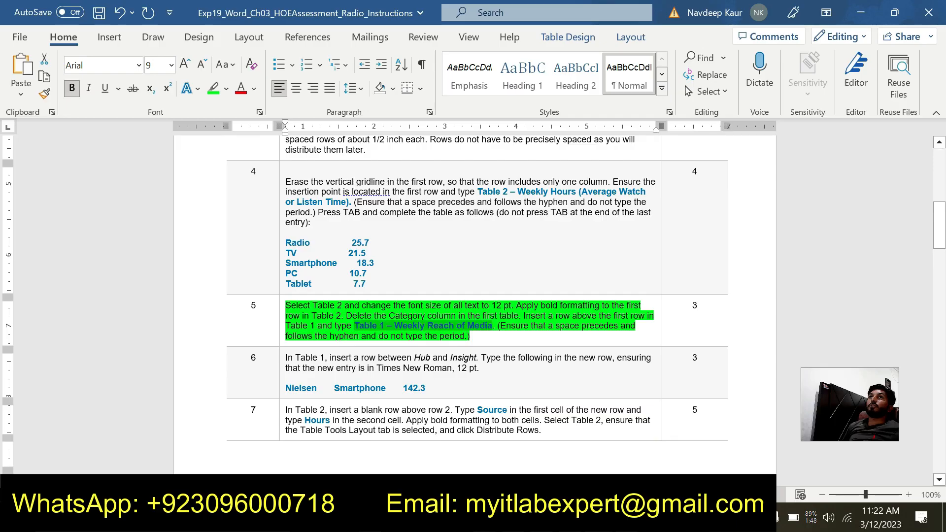
scroll(476, 296, "down", 2)
left_click_drag(472, 266, 285, 235)
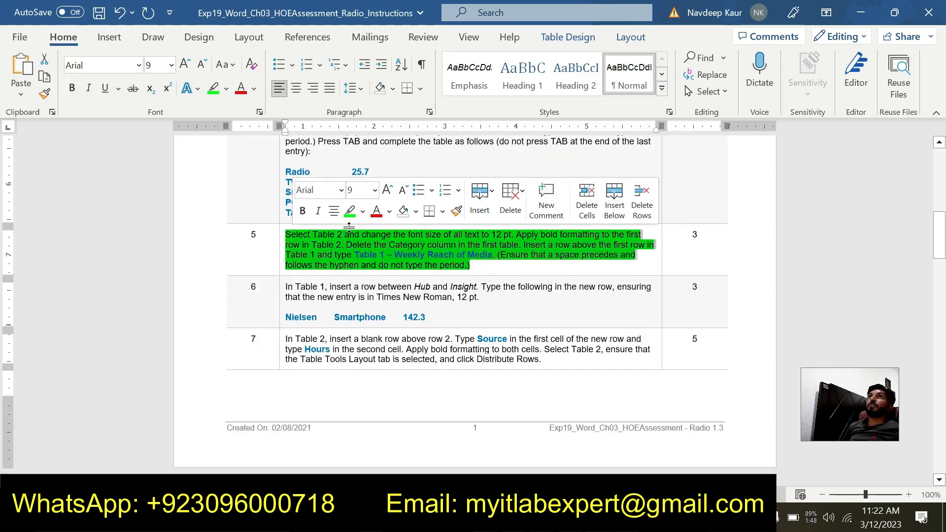
left_click(350, 211)
scroll(366, 331, "down", 1)
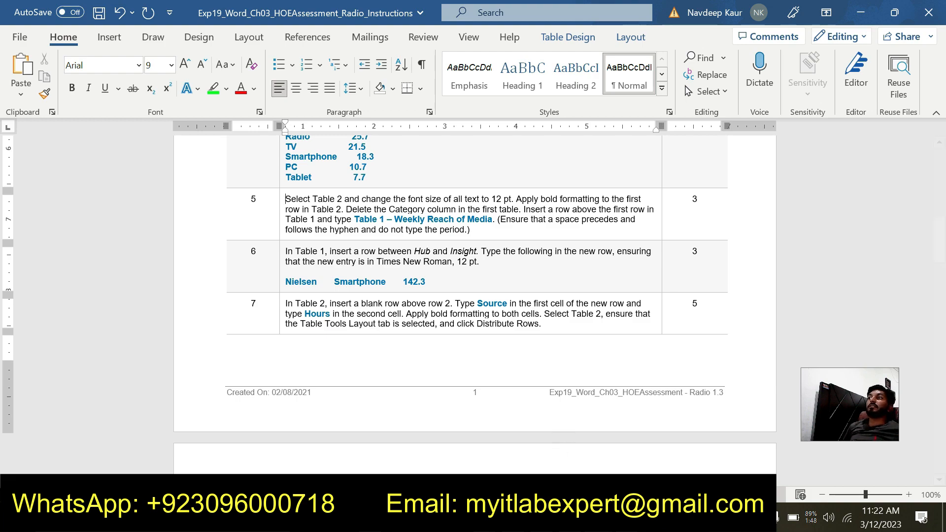
- Switch to the assessment document and insert a blank row between Hub and Insight in Table 1
left_click(599, 517)
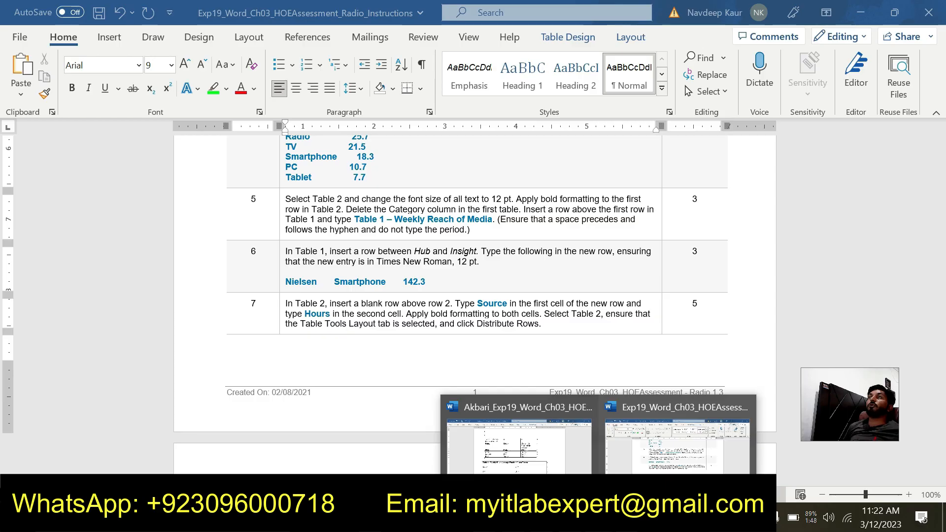
left_click(551, 458)
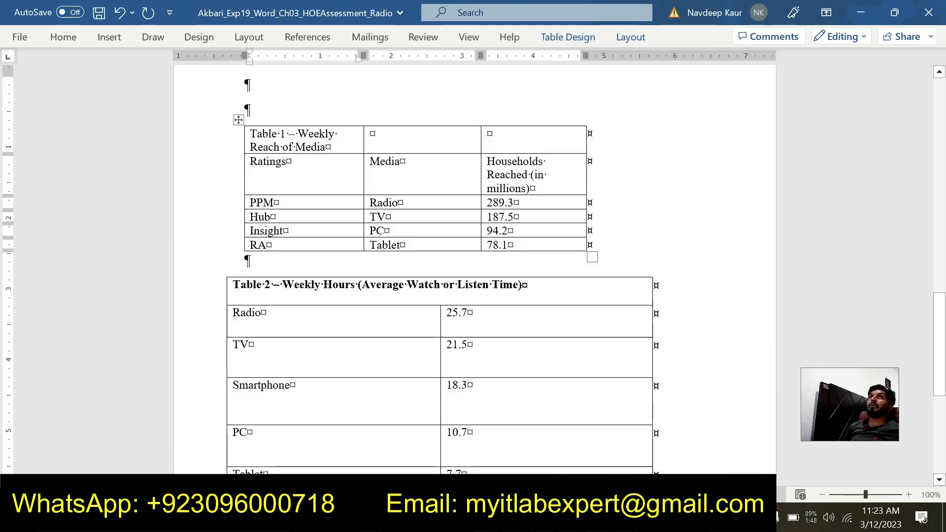
left_click(290, 231)
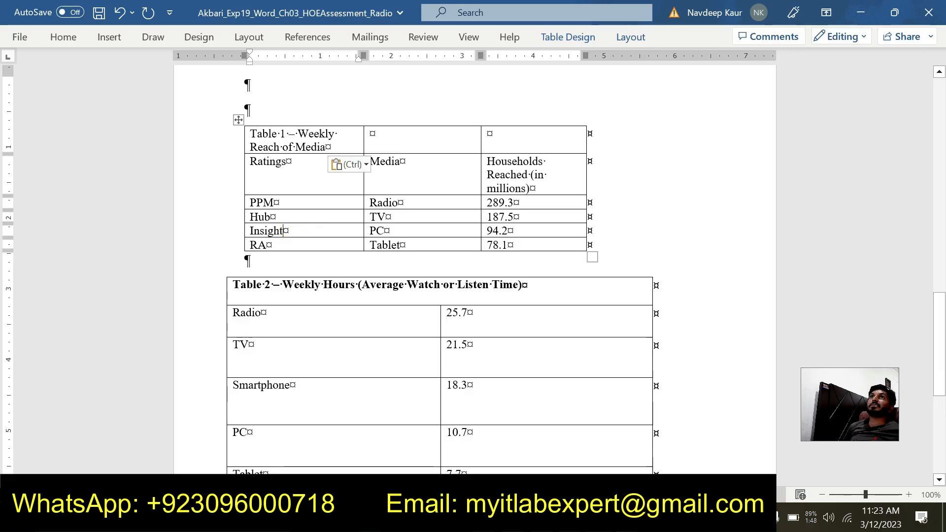
left_click(631, 38)
left_click(219, 74)
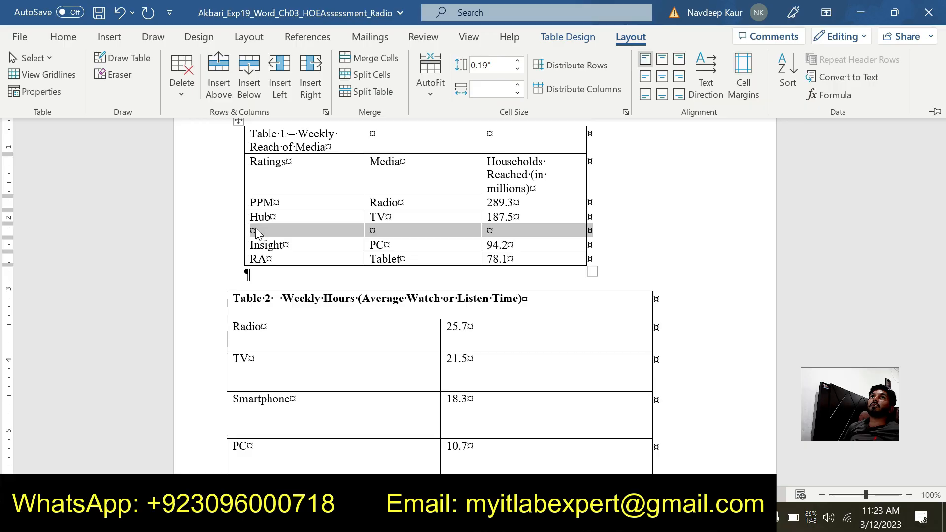
left_click(253, 233)
left_click(251, 232)
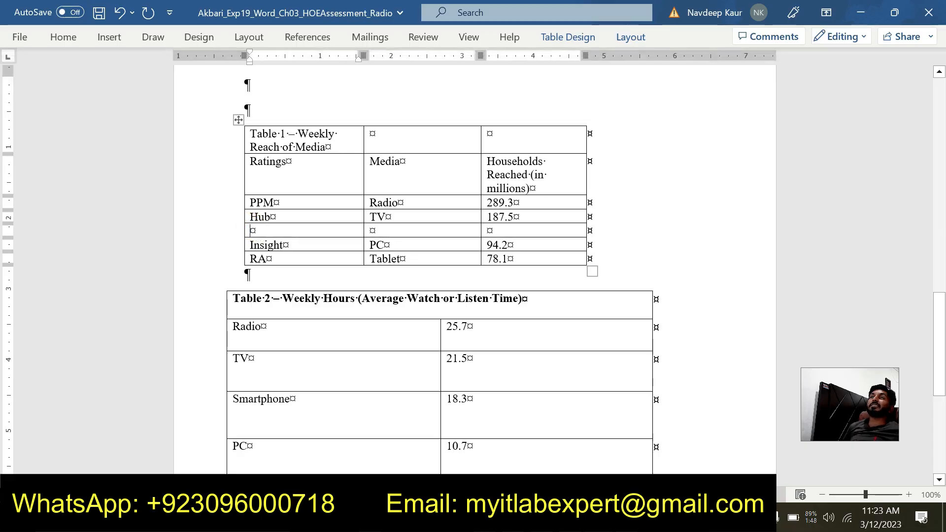
- Check step 6 in the instructions document and enter Nielsen and Smartphone in the first two cells of Table 1's blank row
key("alt+Tab")
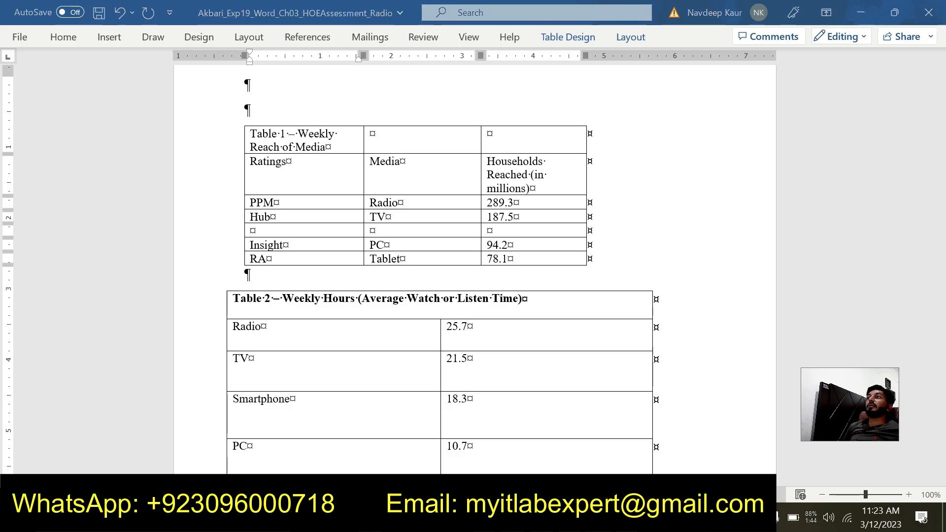
left_click(599, 517)
mouse_move(641, 457)
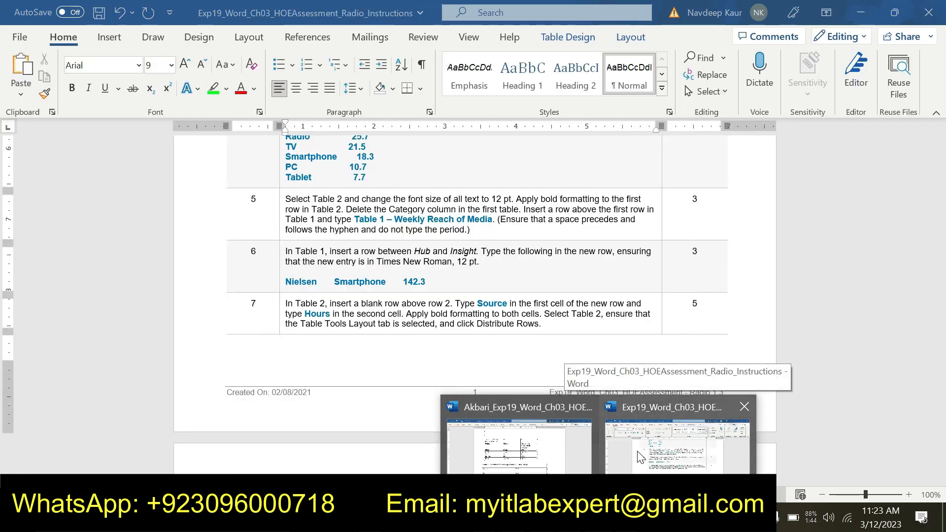
left_click(552, 450)
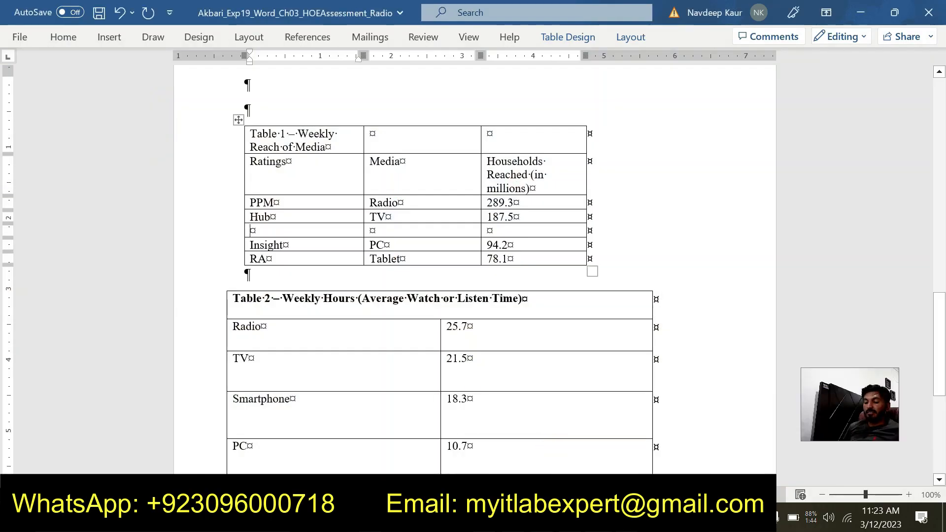
type("Nie")
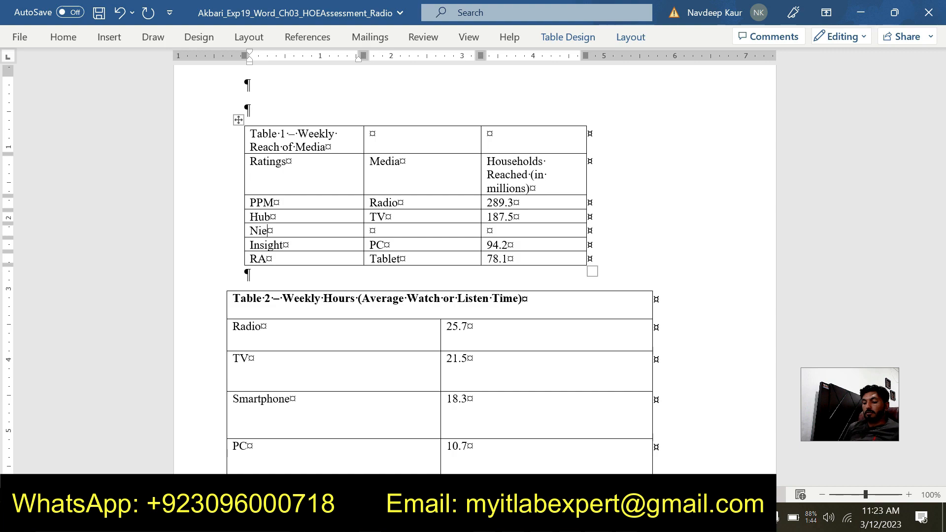
type("lsen")
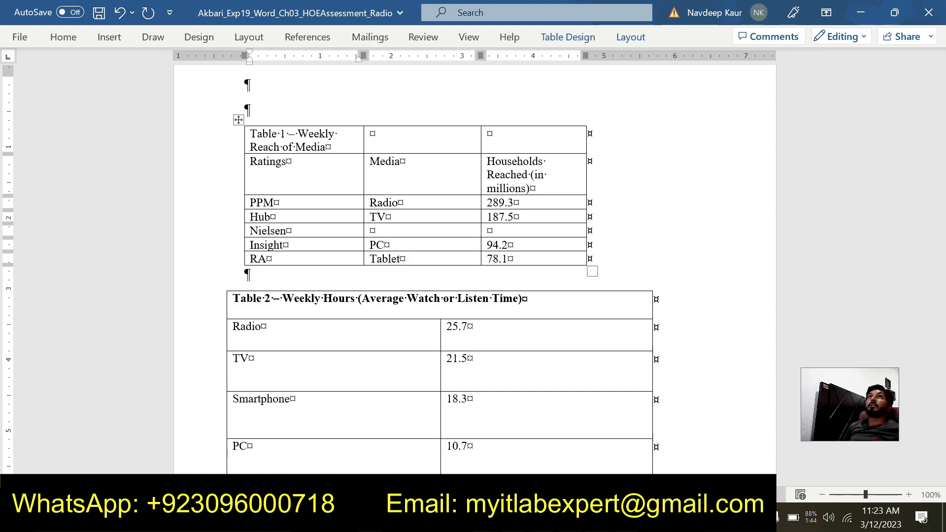
key("Tab")
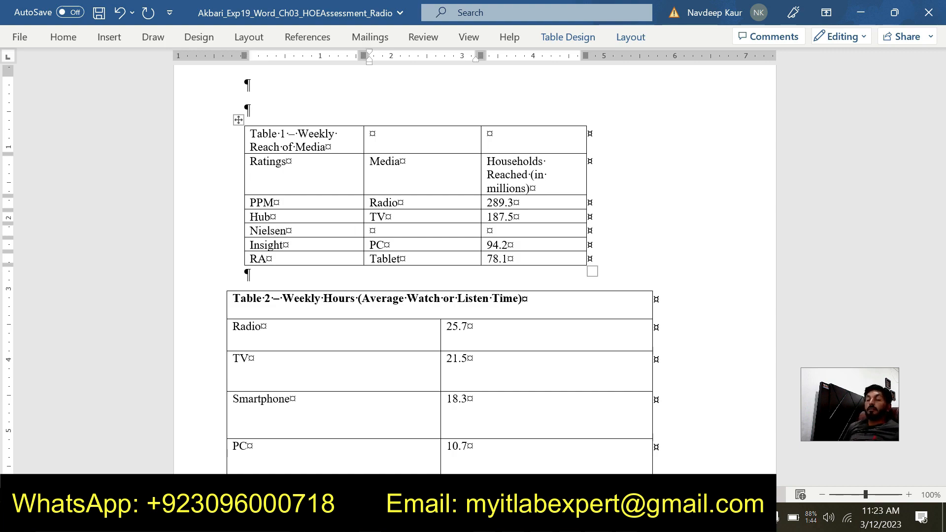
type("S")
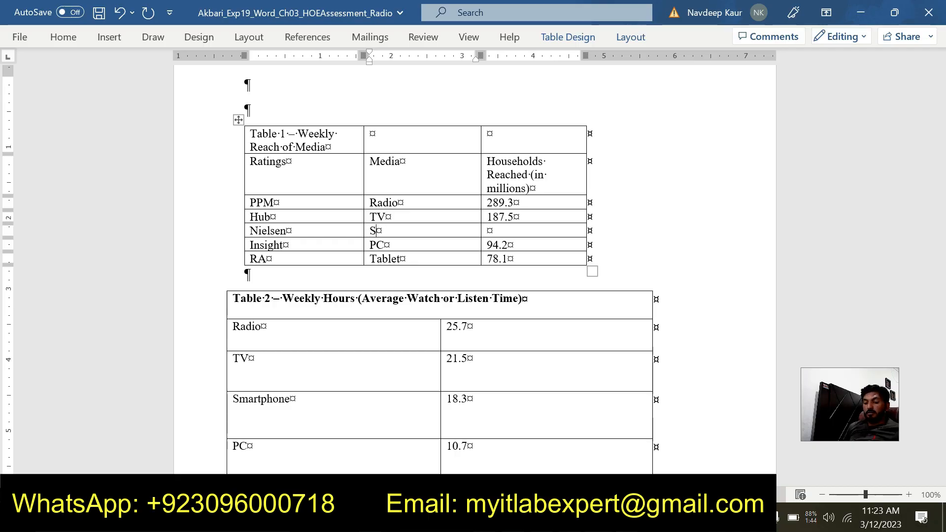
type("mart")
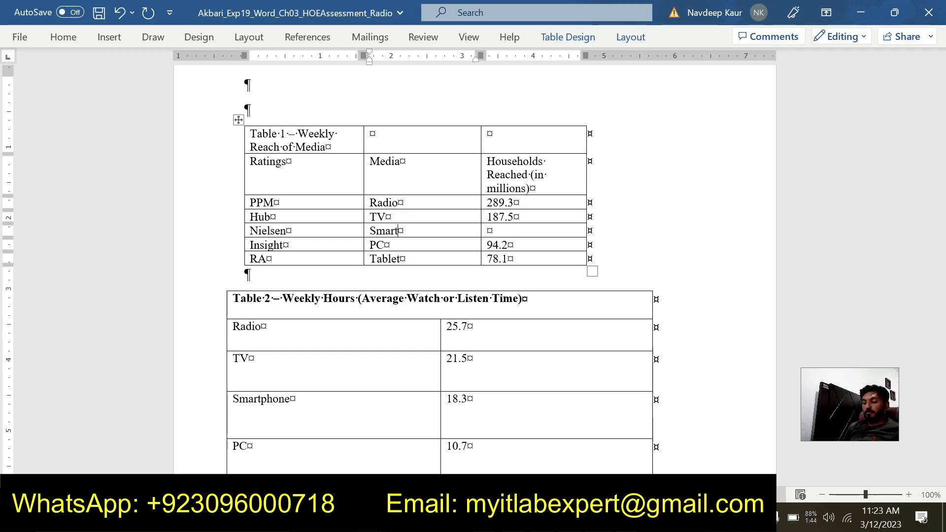
type("phone")
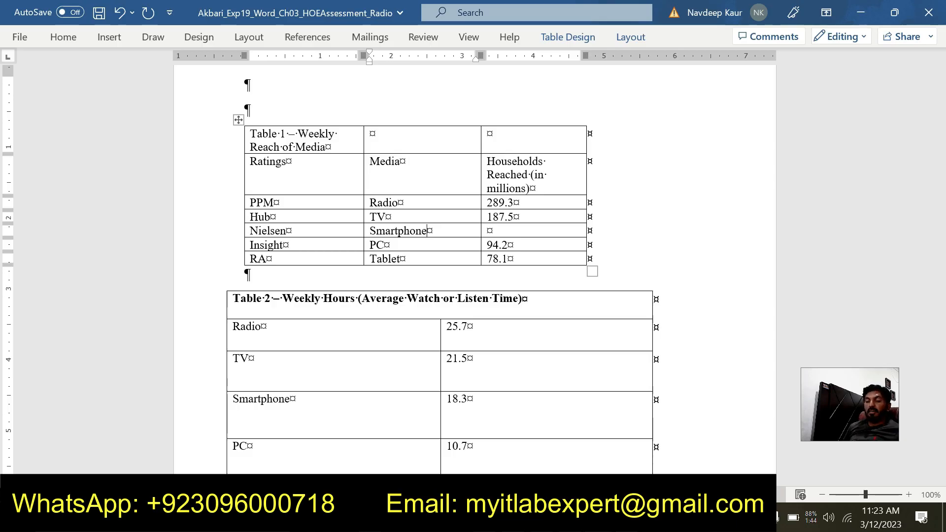
- Check the remaining step 6 value in the instructions and enter 142.3 in the last cell of Table 1's Nielsen row
key("Tab")
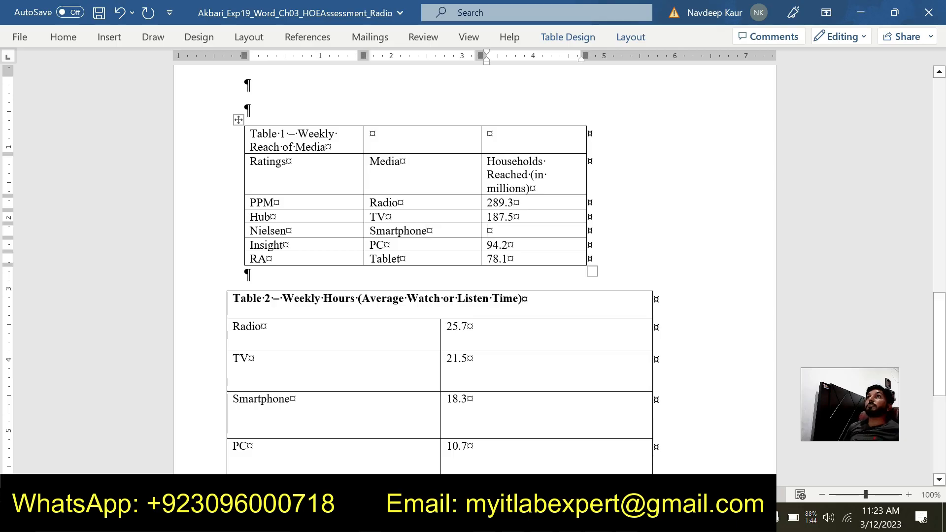
left_click(598, 518)
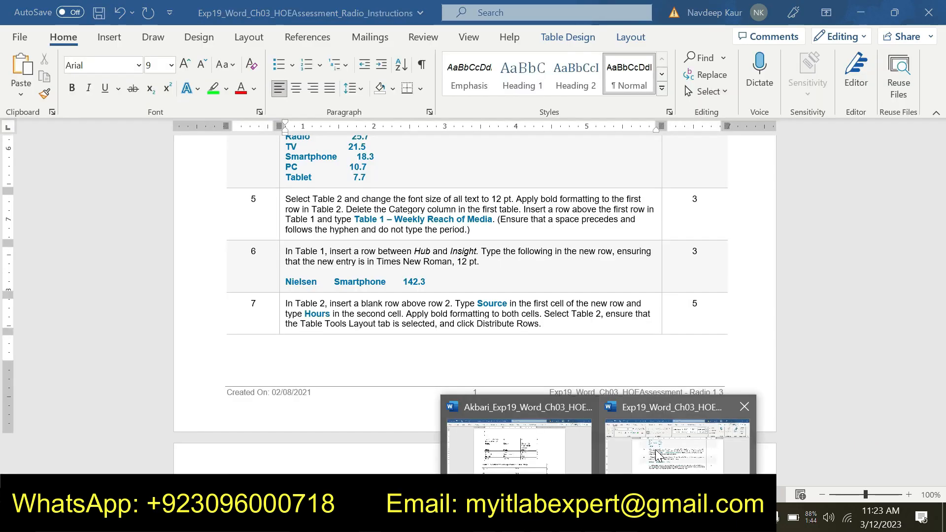
left_click(563, 453)
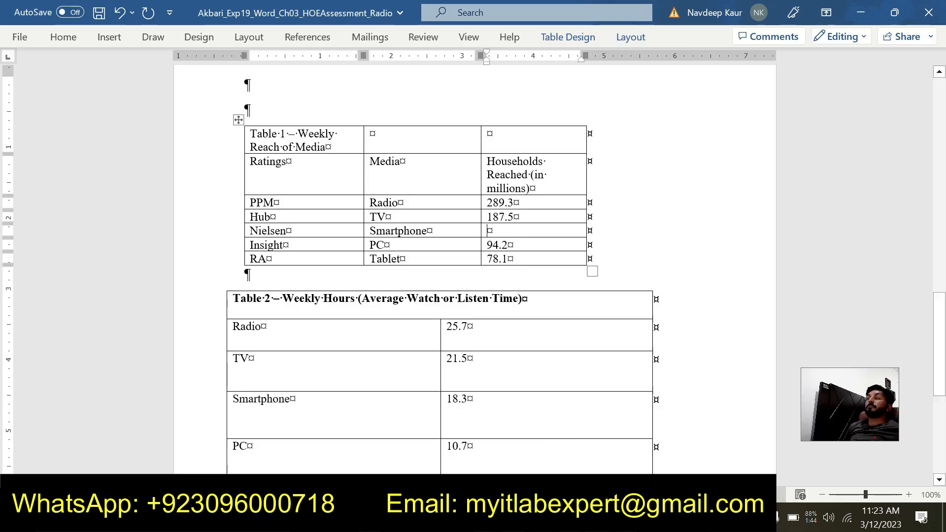
type("142.3")
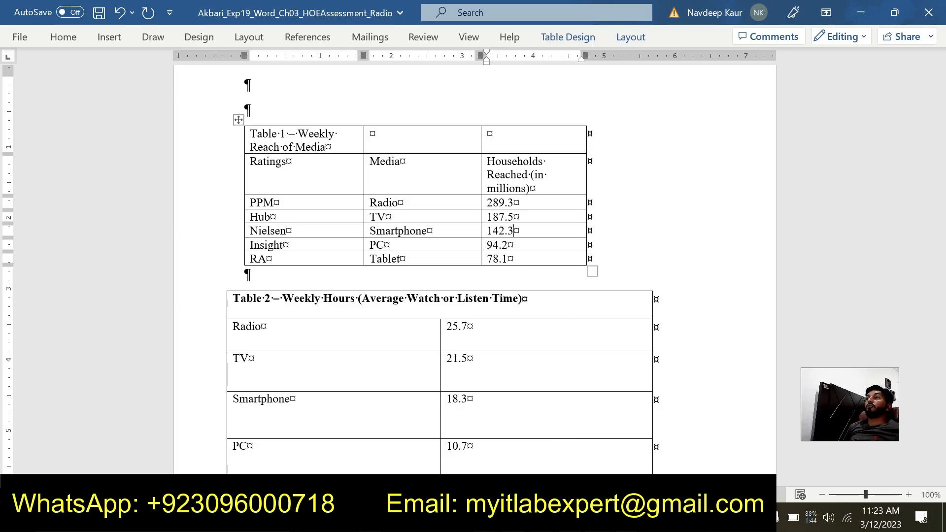
- Switch to the instructions document and highlight the step 7 text in green
left_click(599, 517)
left_click(650, 467)
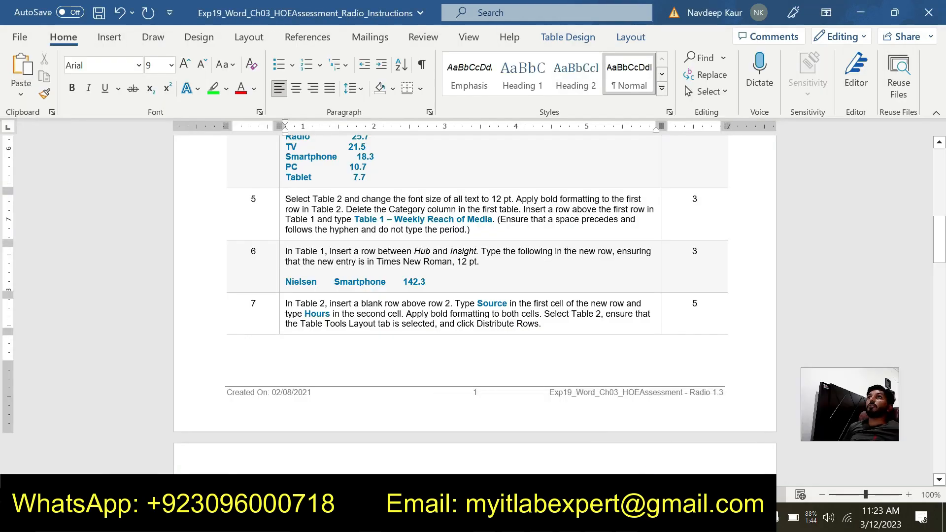
scroll(473, 296, "down", 1)
left_click_drag(542, 289, 286, 269)
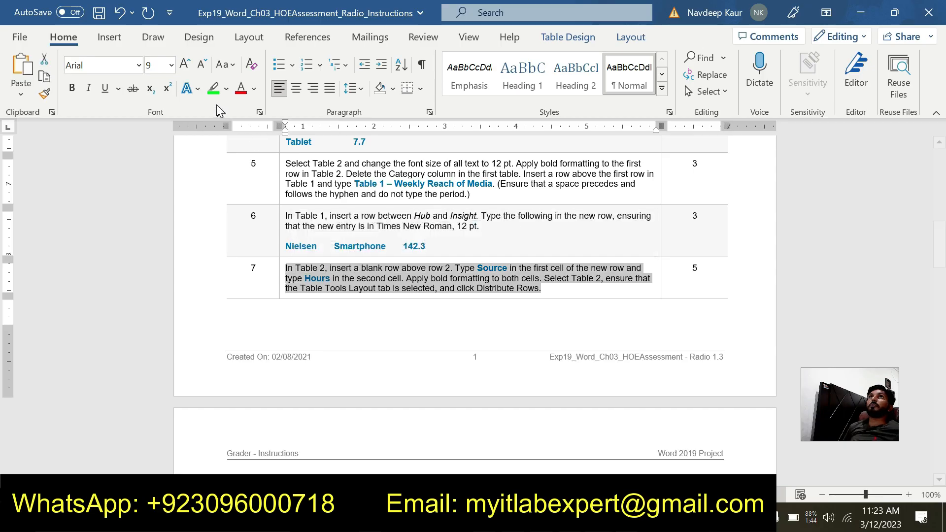
left_click(213, 88)
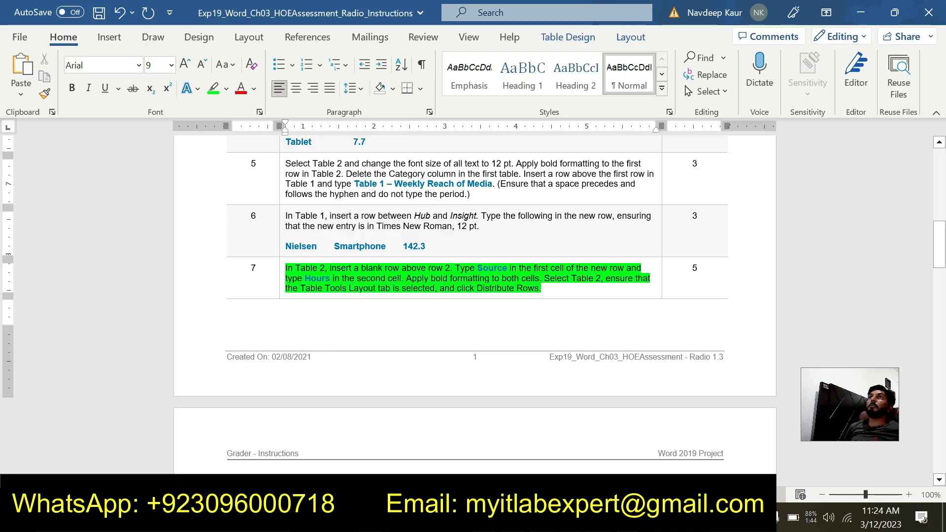
- Switch to the assessment document and insert a blank row above the Radio row in Table 2
left_click(560, 292)
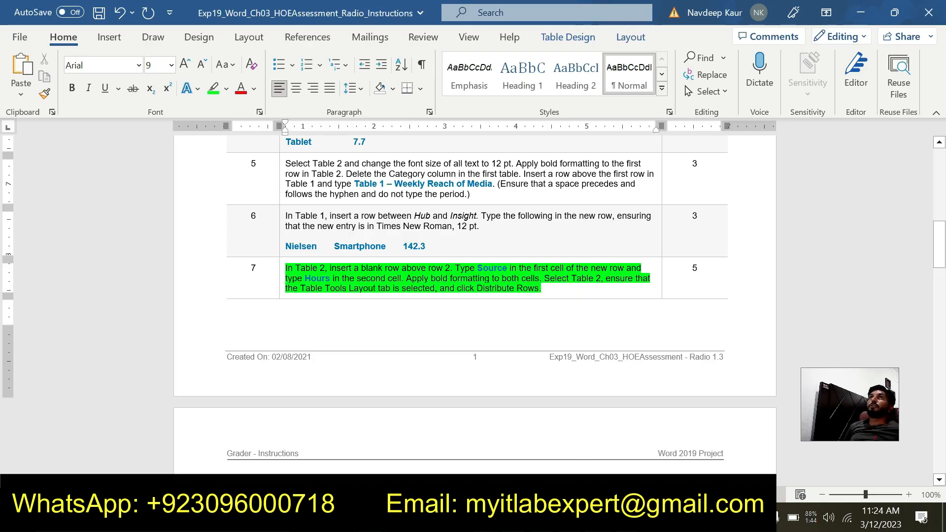
left_click(598, 517)
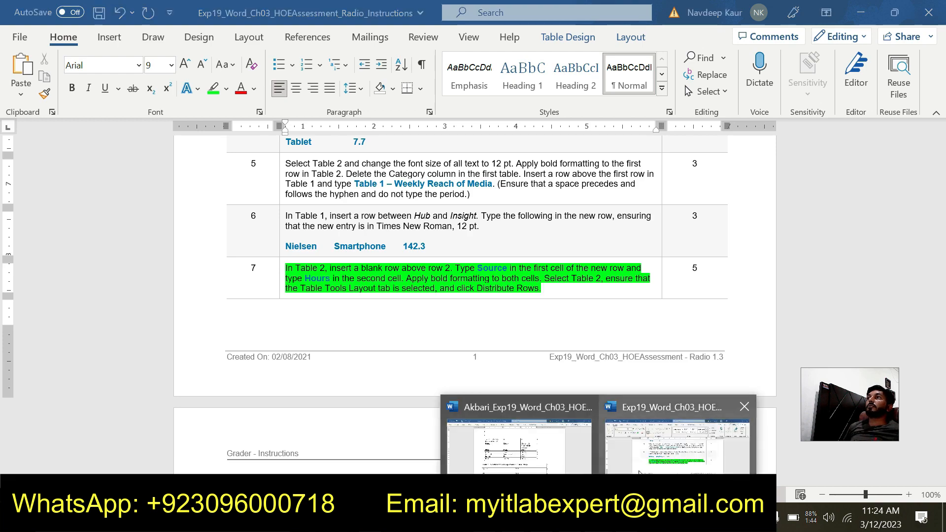
left_click(535, 447)
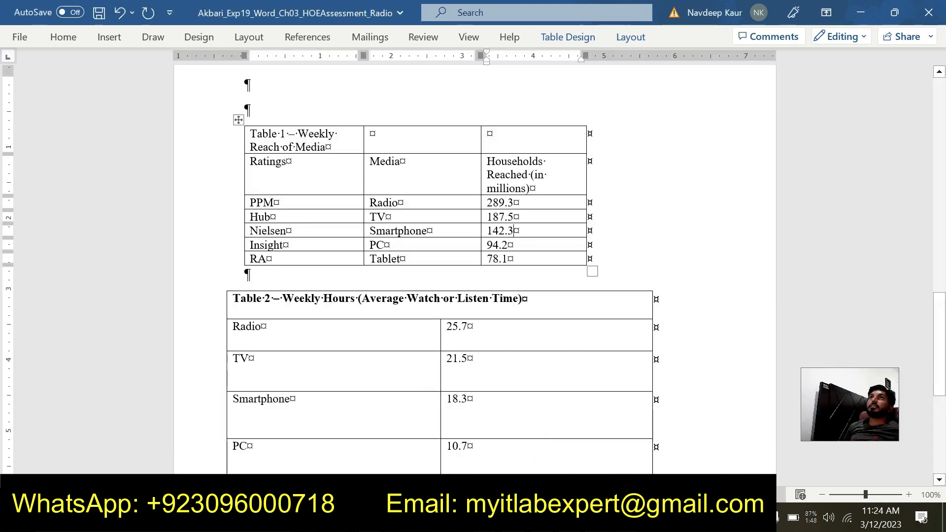
left_click(293, 326)
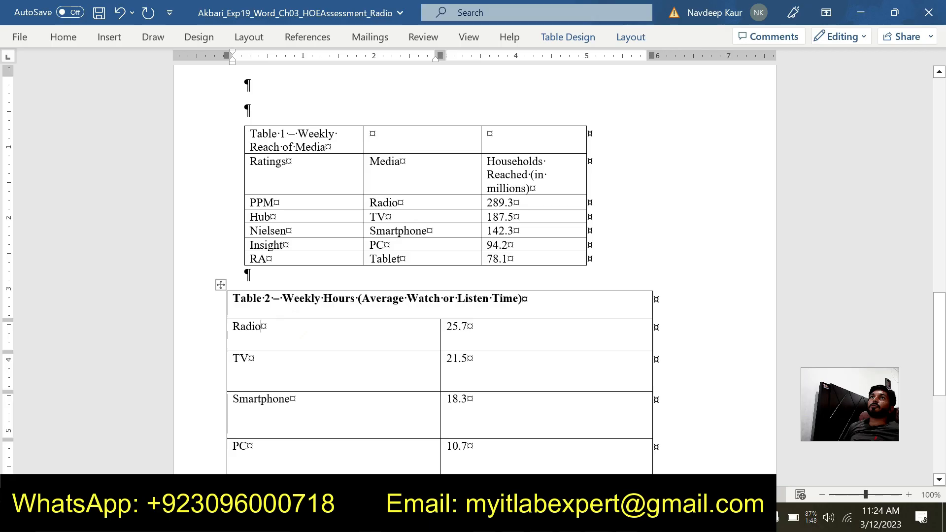
left_click(314, 332)
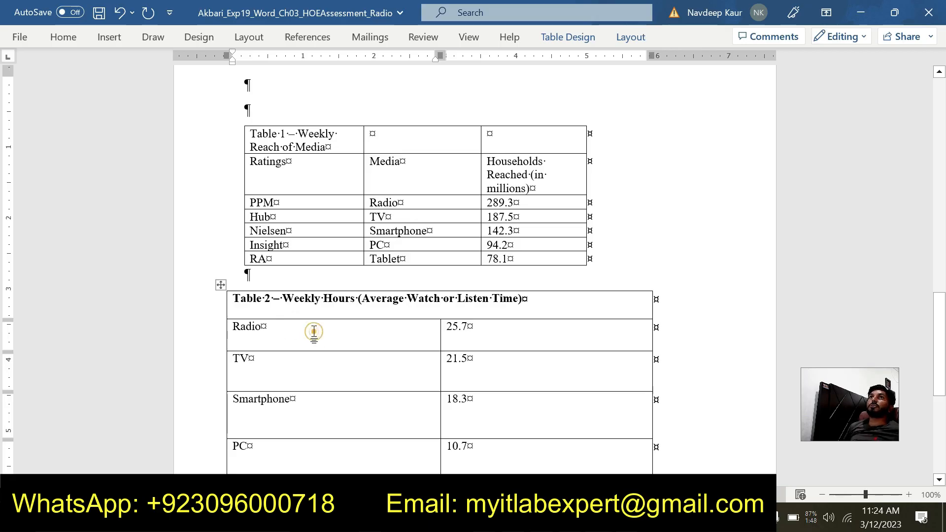
left_click(636, 39)
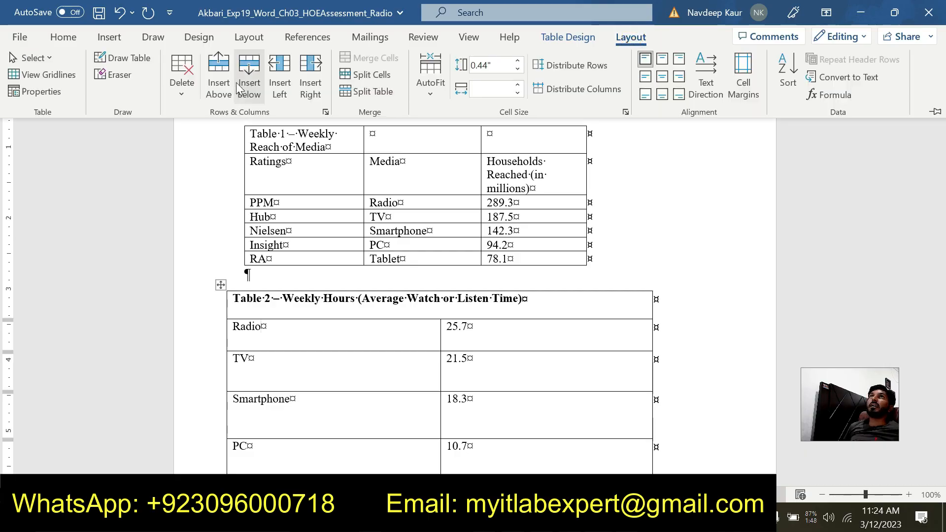
left_click(219, 76)
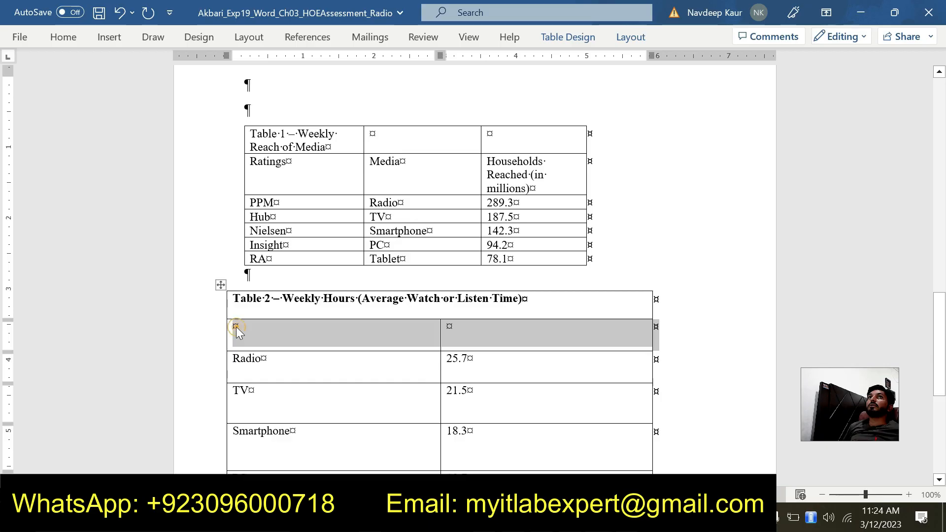
- Enter Source in the first cell and Hours in the second cell of Table 2's new blank row
left_click(235, 327)
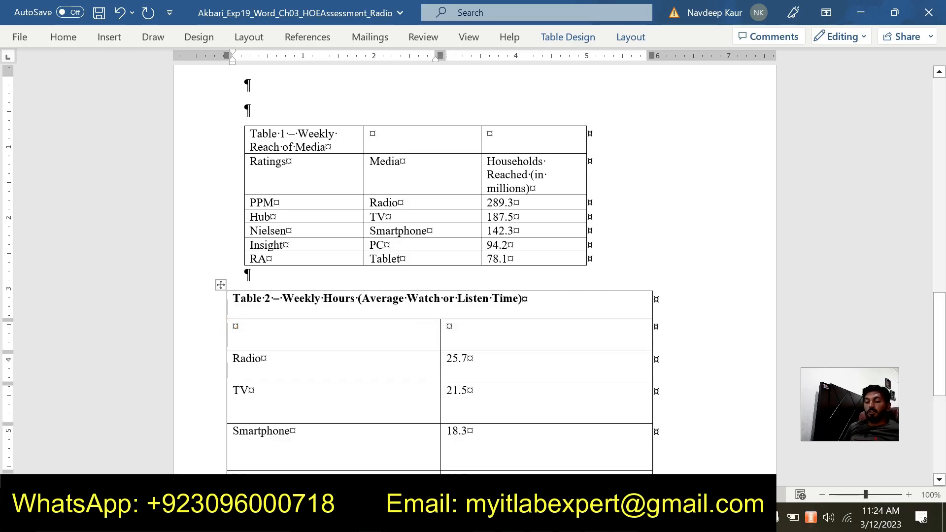
type("So")
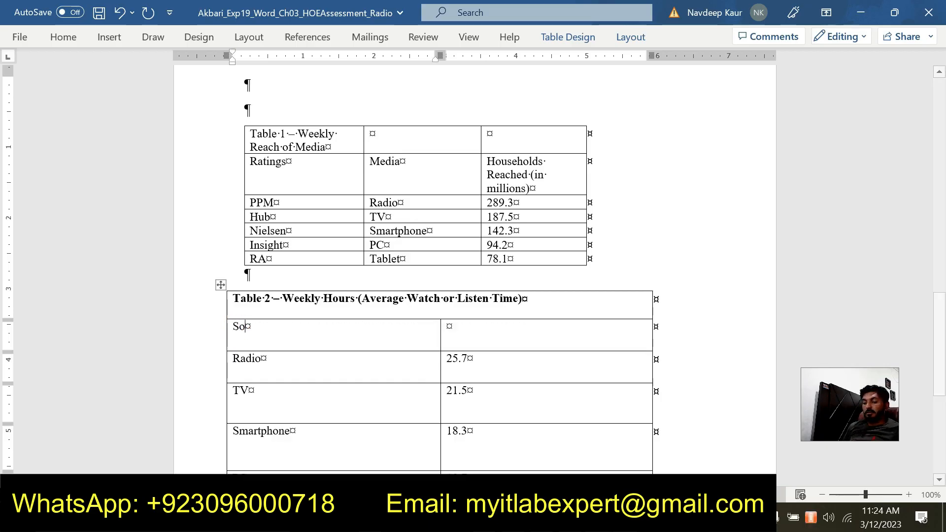
type("urce")
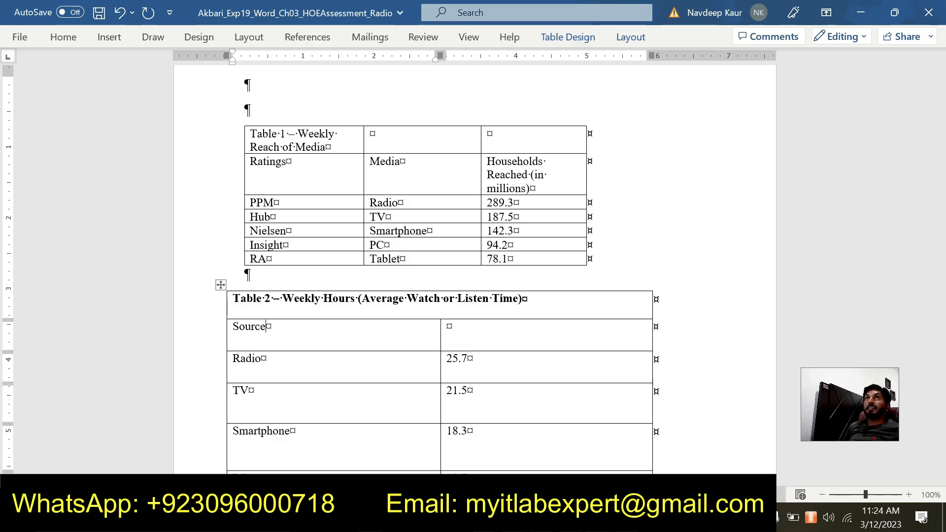
left_click(449, 326)
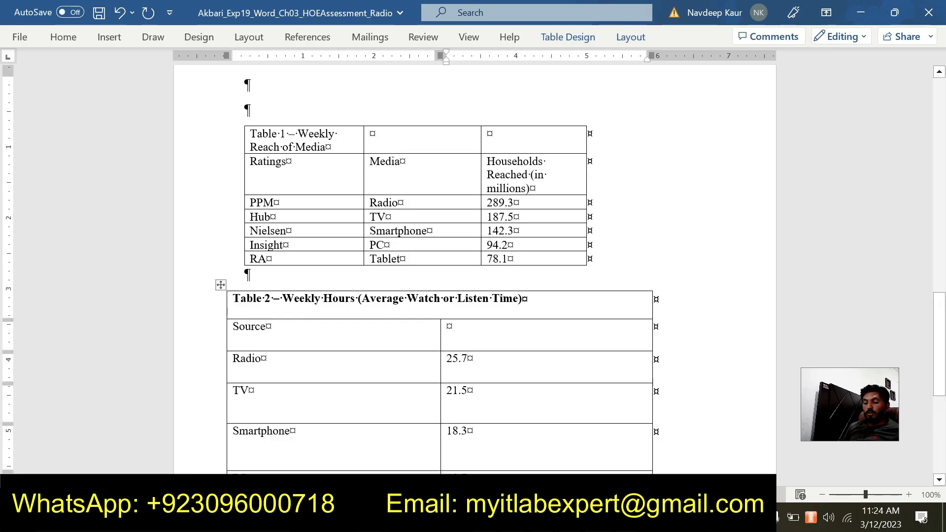
type("H")
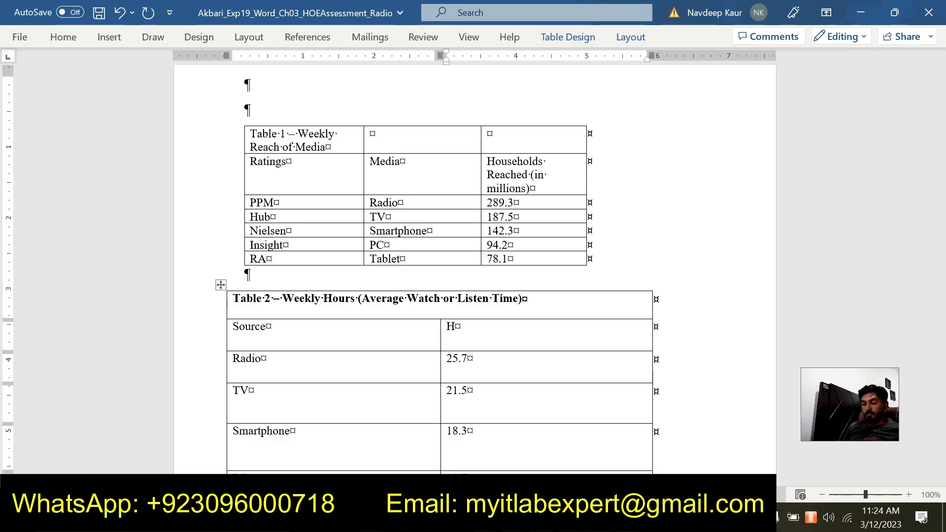
type("ours")
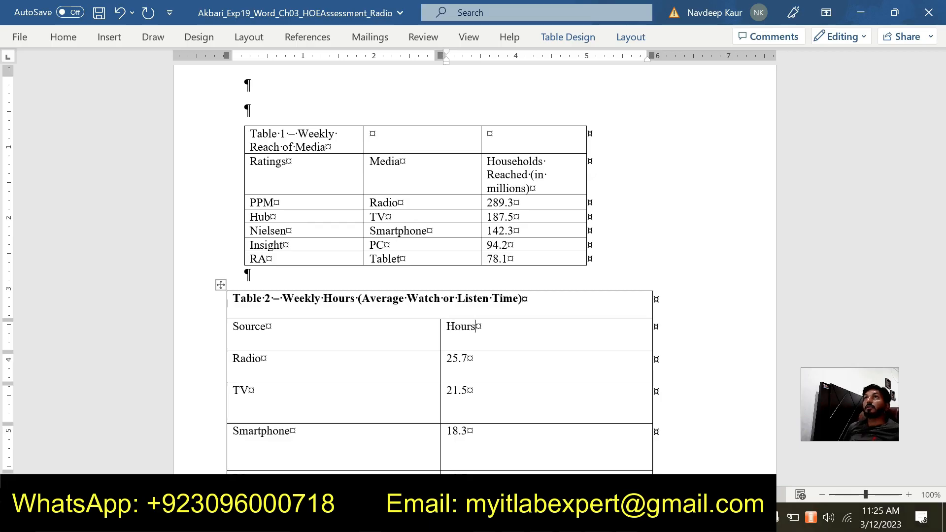
- Apply bold formatting to the Source and Hours cells in Table 2
left_click_drag(492, 327, 288, 329)
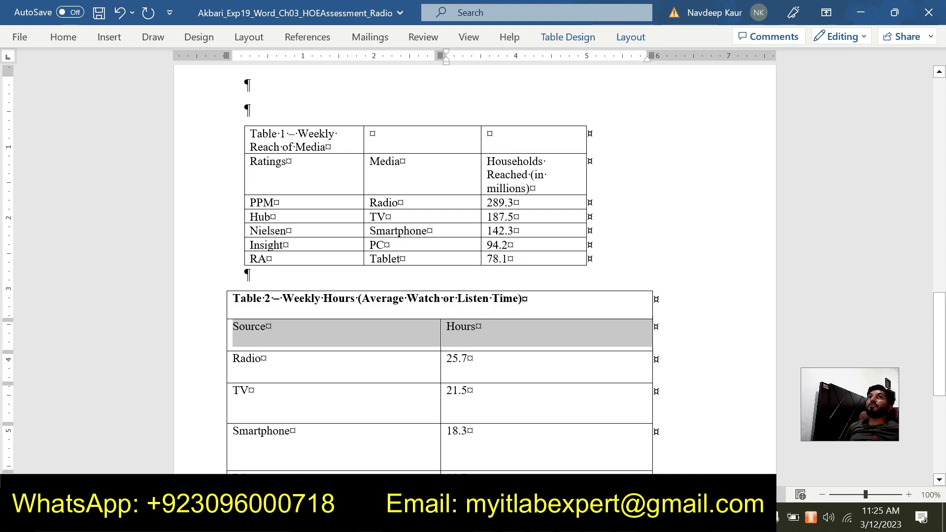
left_click(477, 340)
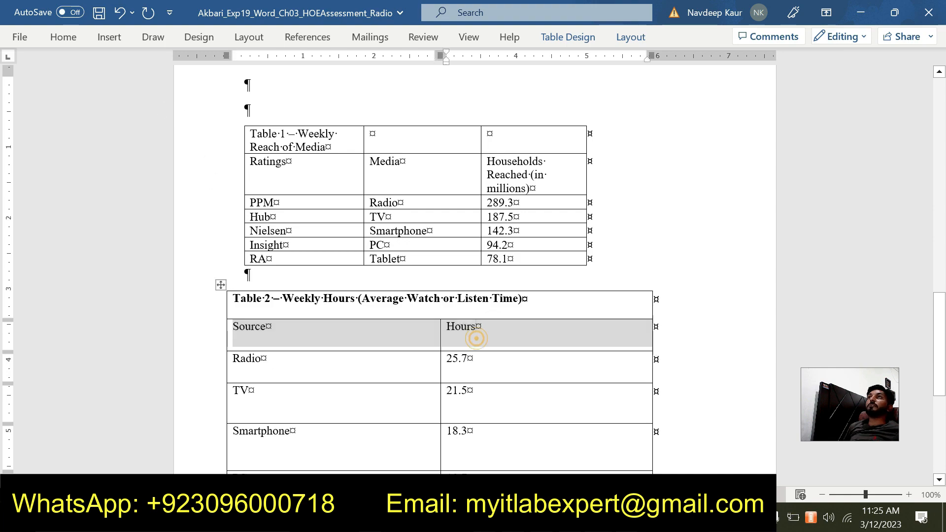
left_click_drag(488, 327, 403, 332)
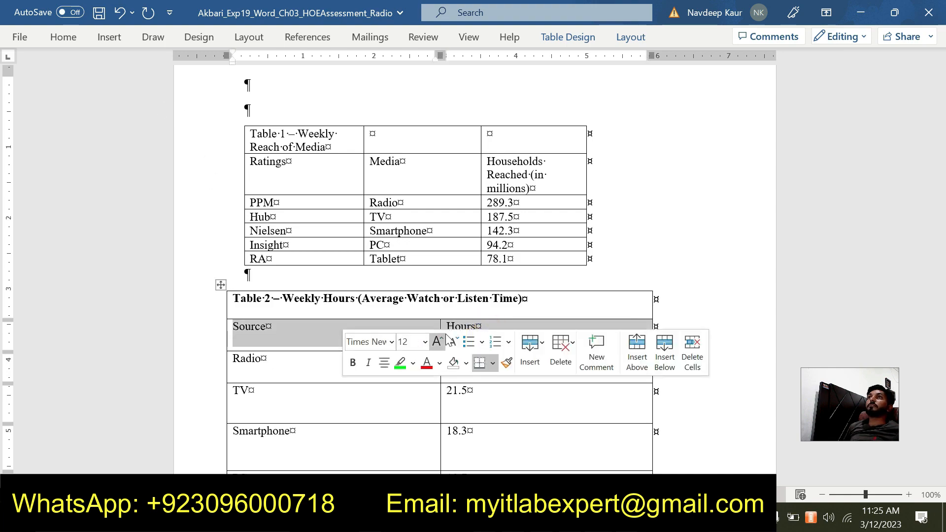
left_click(353, 363)
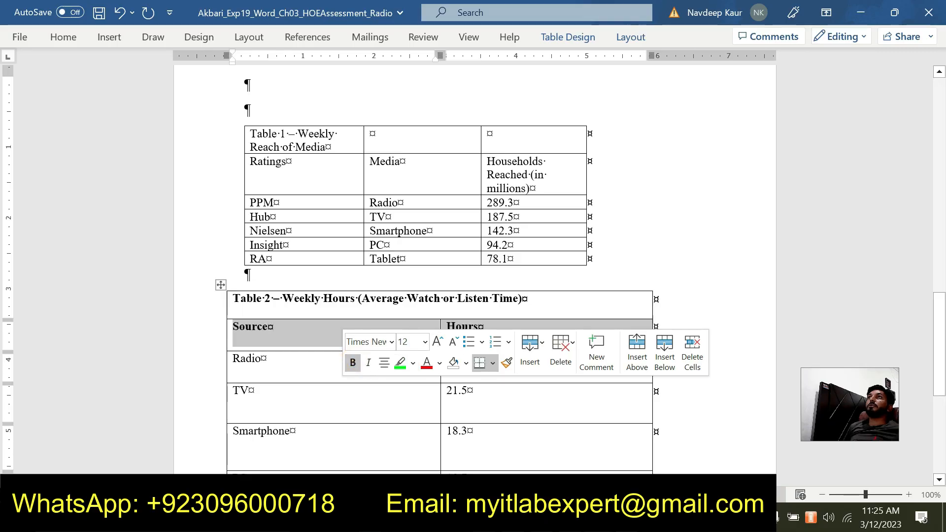
left_click(513, 322)
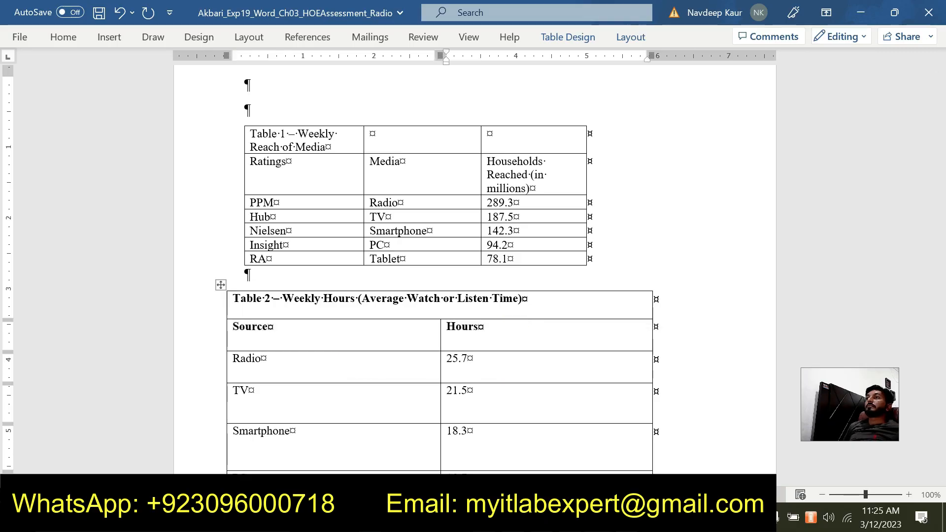
- Select all of Table 2 and distribute its rows evenly
left_click(599, 517)
mouse_move(634, 468)
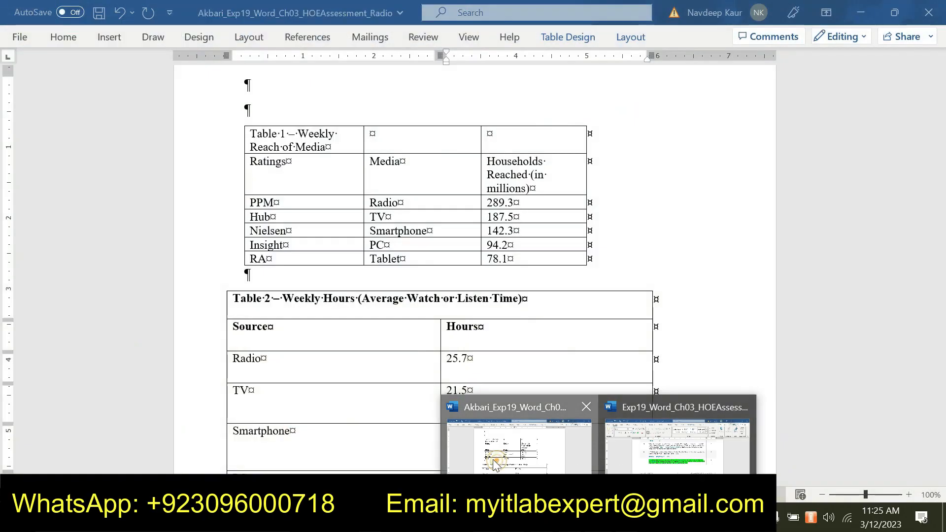
left_click(496, 463)
left_click(220, 285)
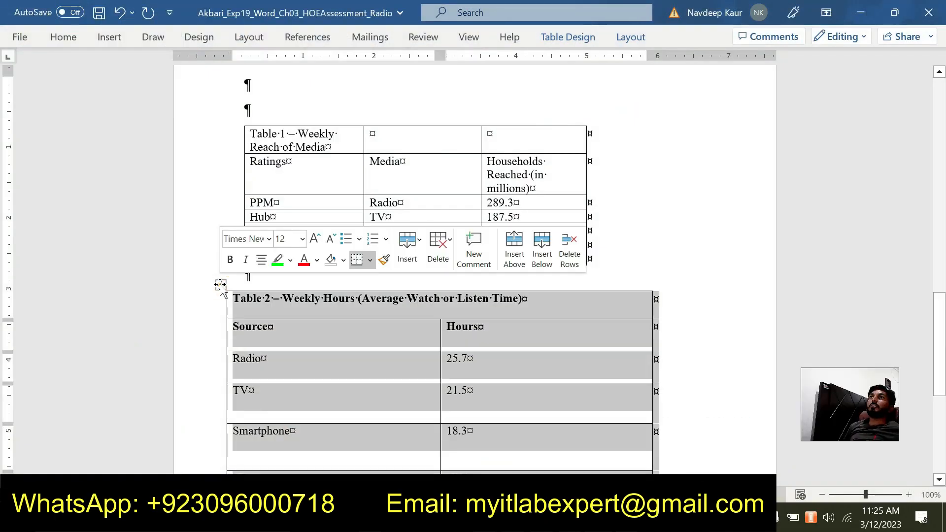
left_click(623, 40)
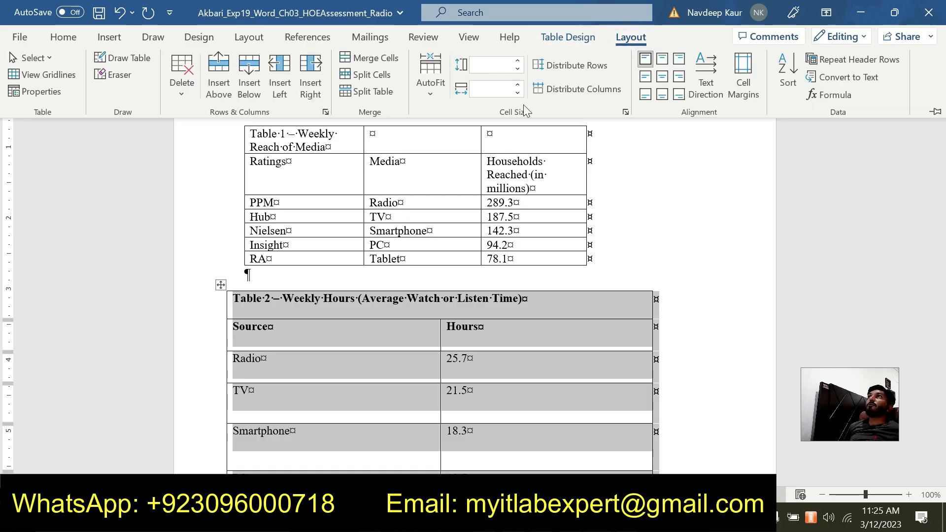
left_click(567, 65)
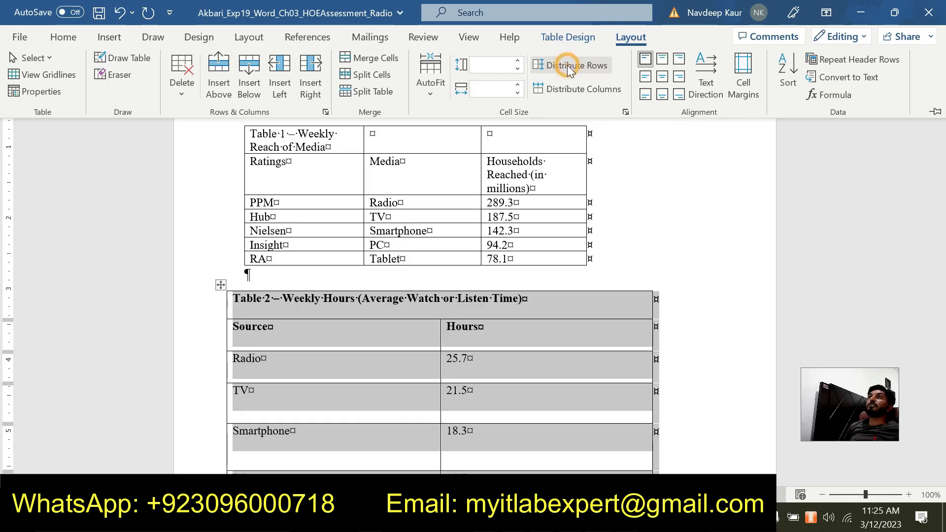
scroll(606, 317, "down", 2)
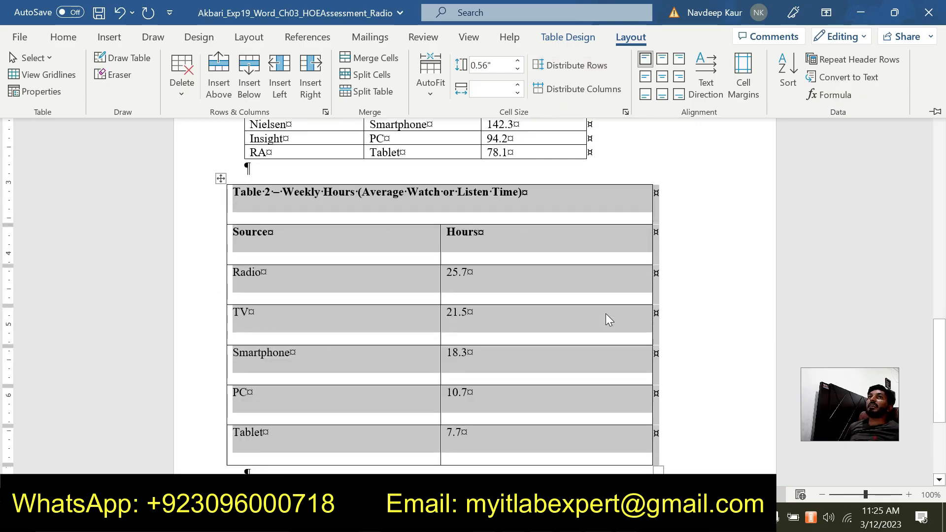
left_click(716, 330)
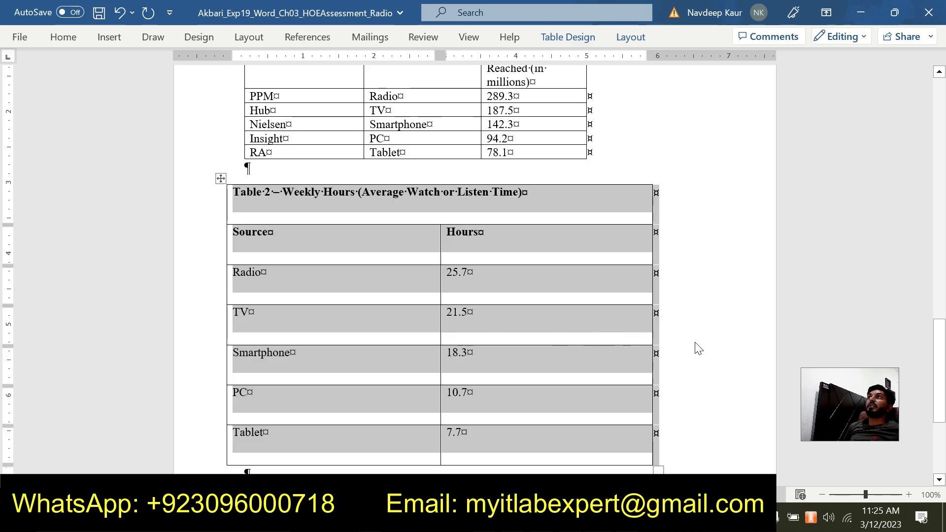
- Switch to the instructions document, remove the highlight from the step 7 text and highlight the step 8 text in green
left_click(599, 518)
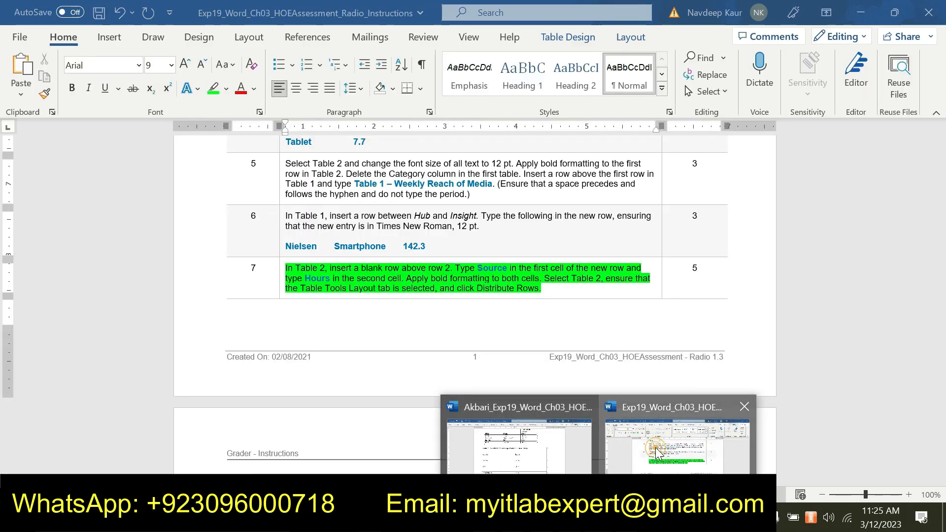
left_click(658, 451)
left_click_drag(542, 288, 286, 268)
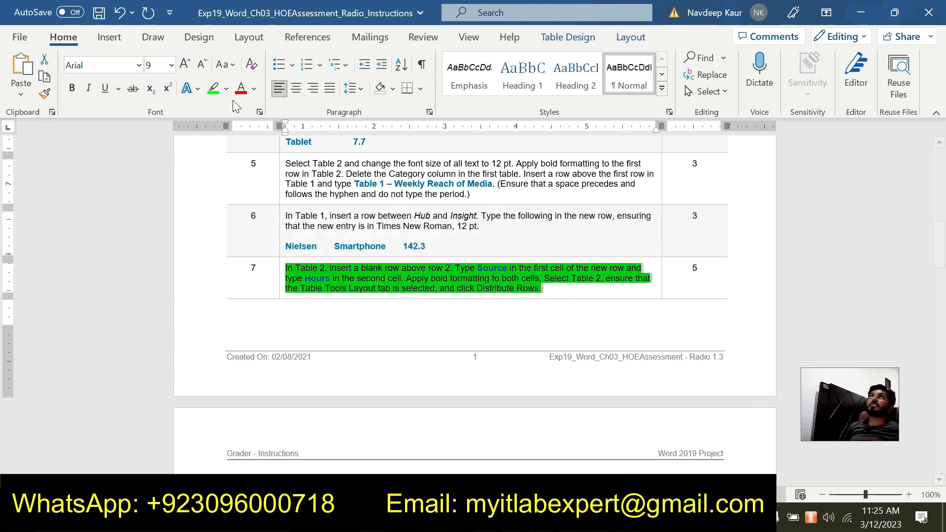
left_click(217, 92)
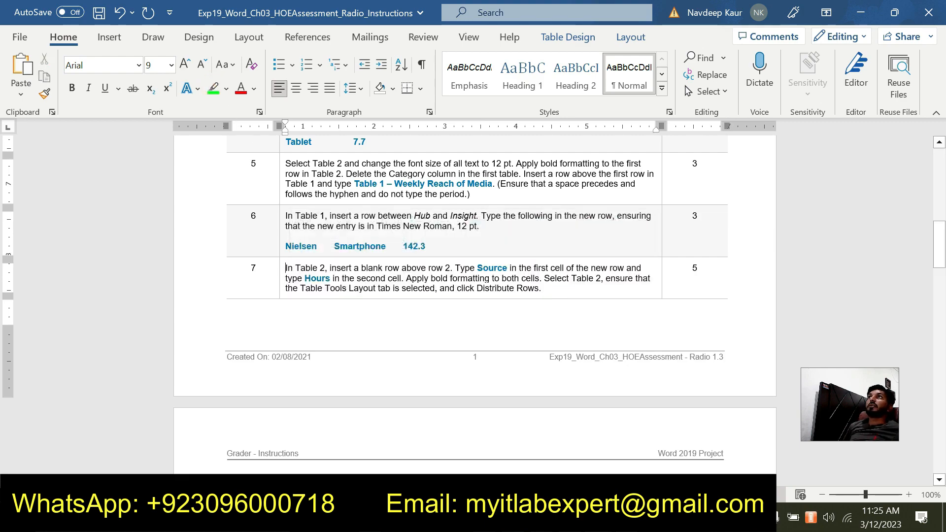
scroll(561, 302, "down", 5)
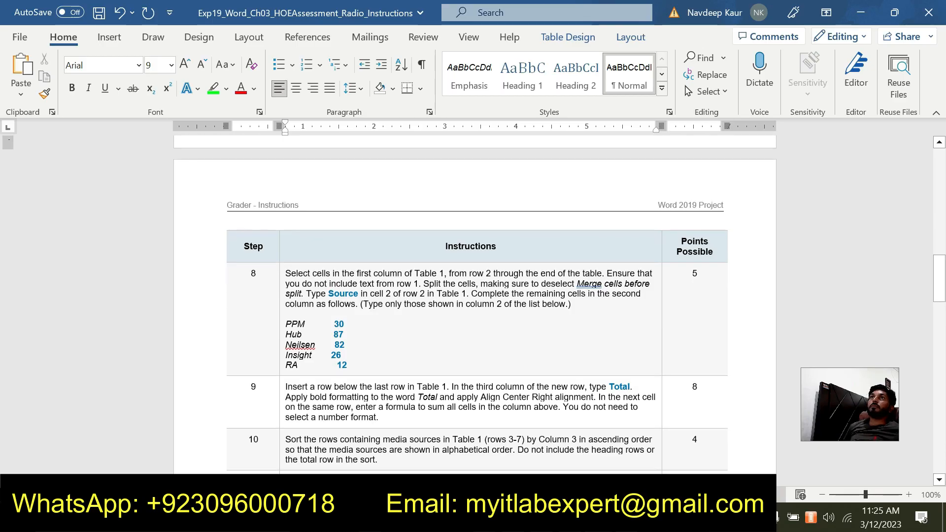
left_click_drag(351, 366, 285, 273)
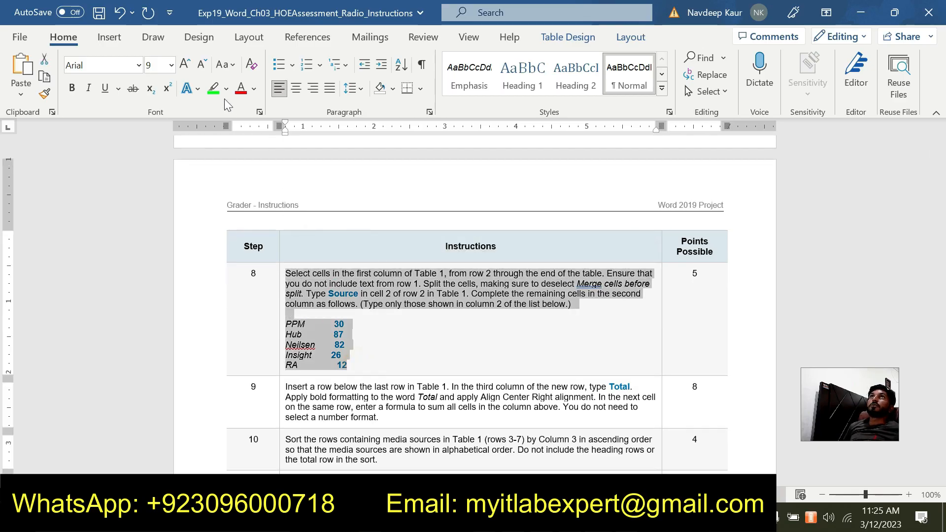
left_click(213, 89)
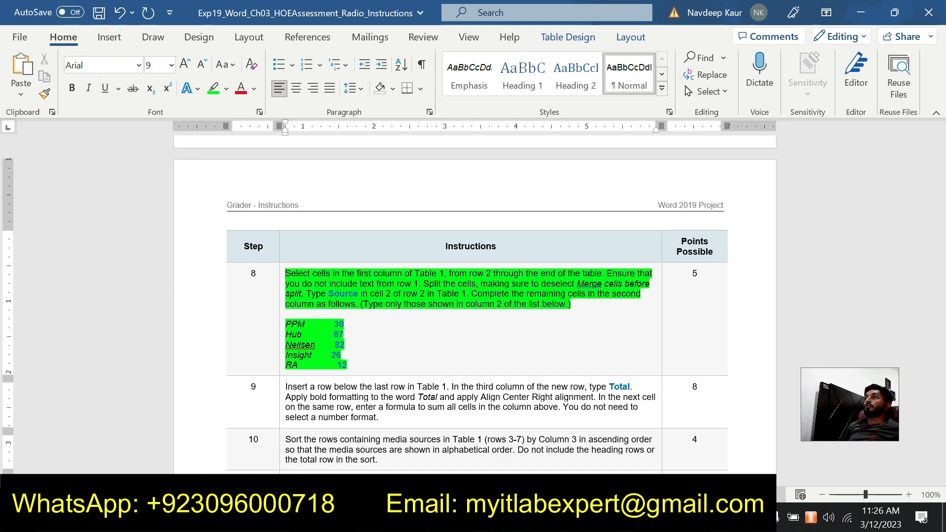
- In the Radio project document, split Table 1's first-column cells from row 2 down into 2 columns without merging them before the split
left_click(598, 518)
left_click(514, 462)
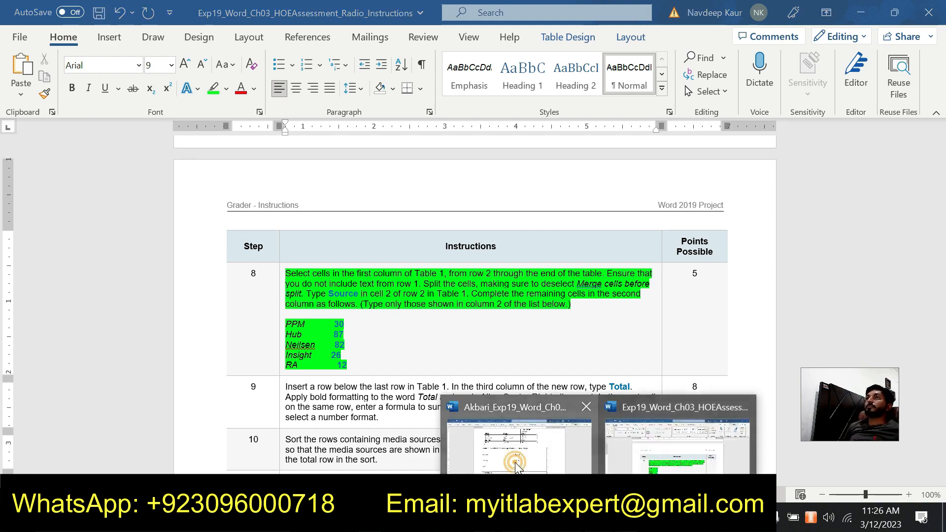
scroll(330, 364, "up", 3)
left_click(313, 237)
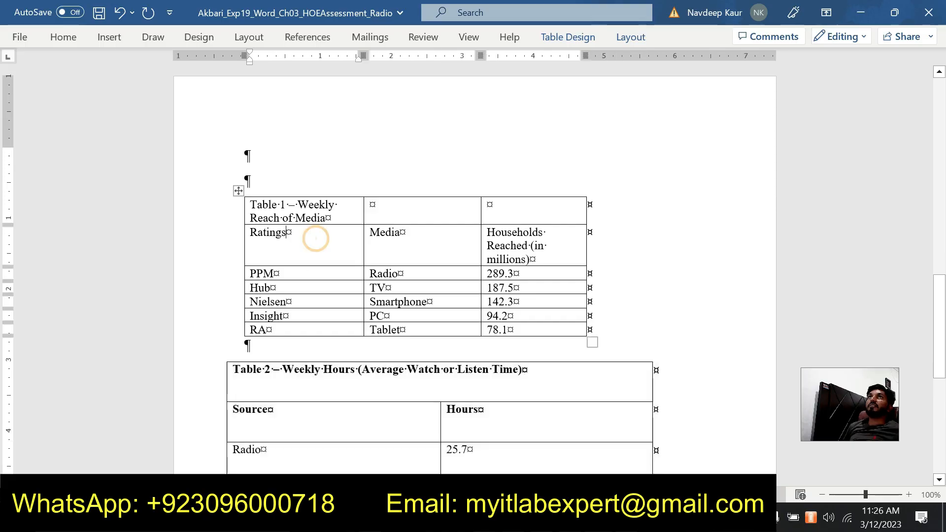
left_click_drag(306, 232, 309, 328)
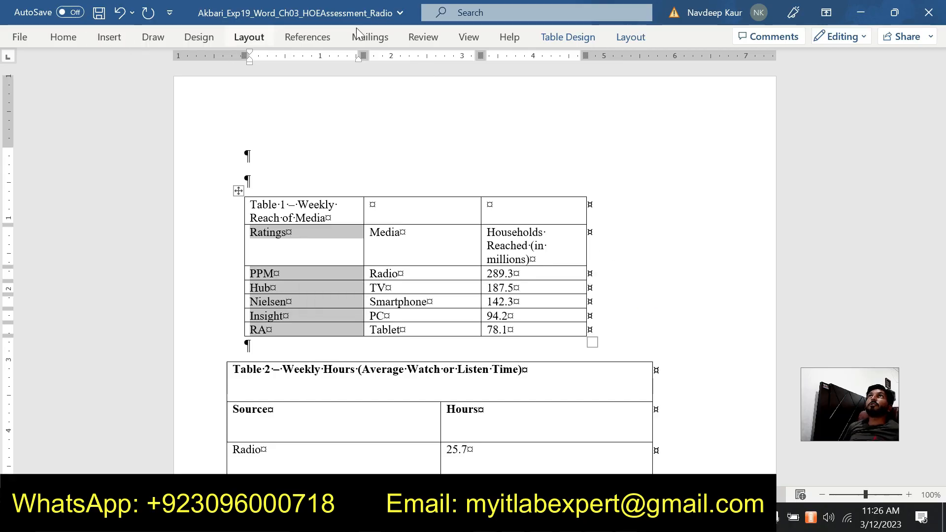
left_click(630, 40)
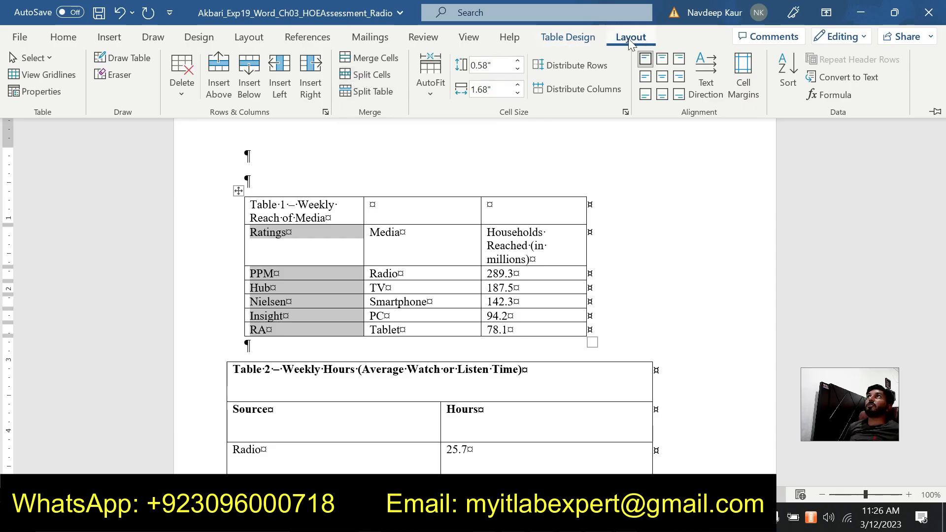
left_click(377, 76)
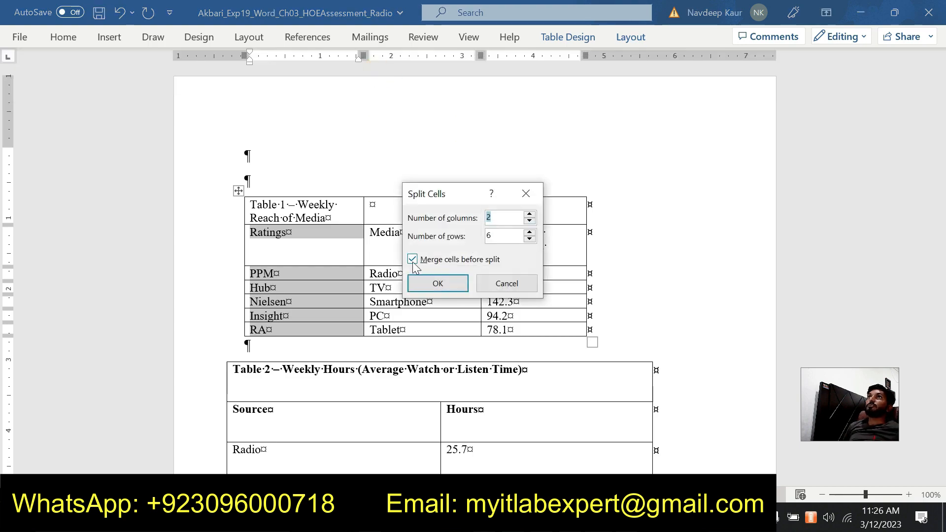
left_click(414, 260)
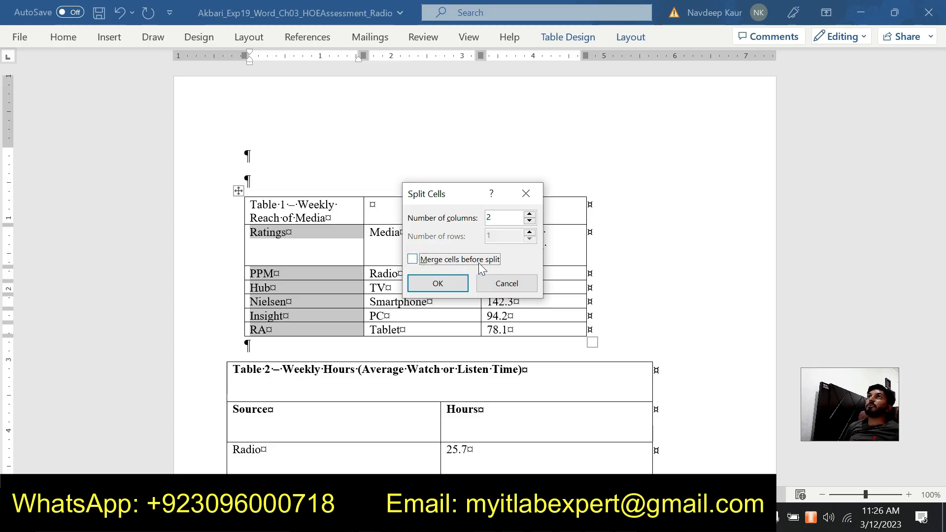
left_click(433, 285)
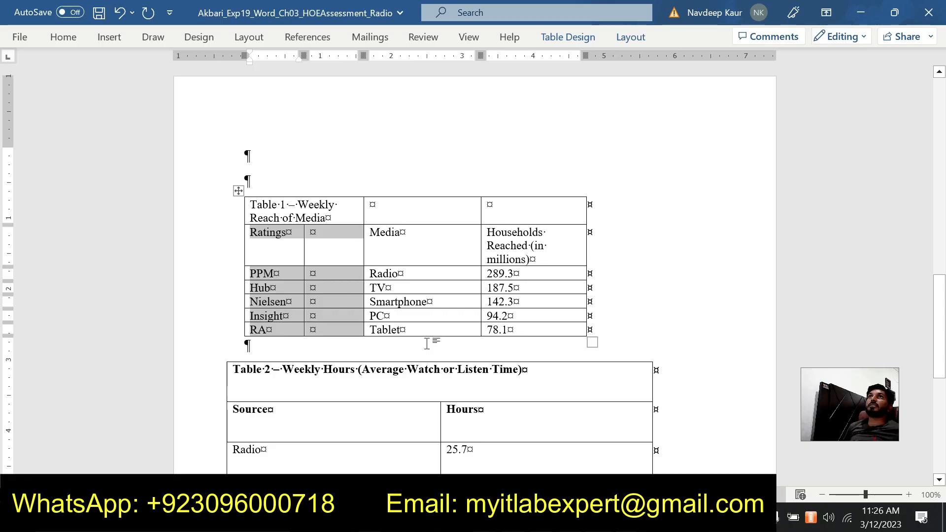
- Enter Source in the second cell of row 2 in Table 1, consulting the step 8 instructions for the text
left_click(312, 231)
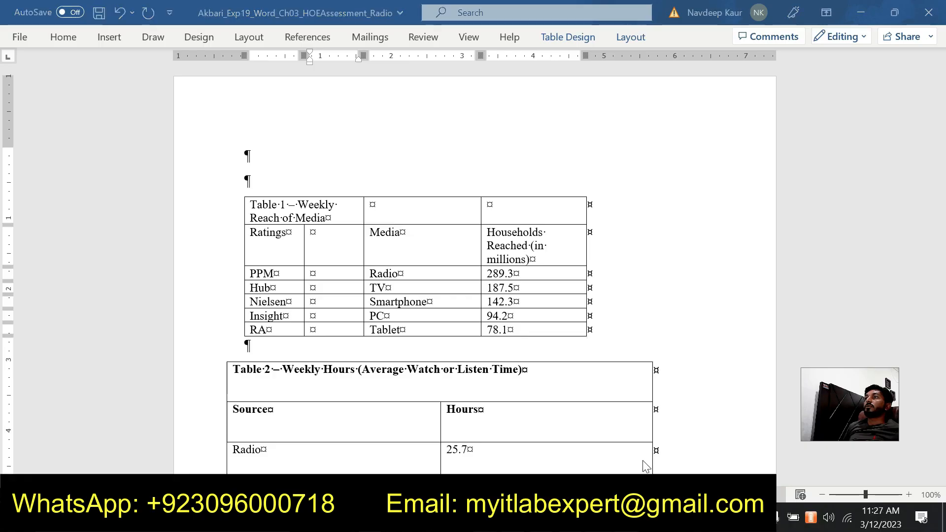
left_click(668, 442)
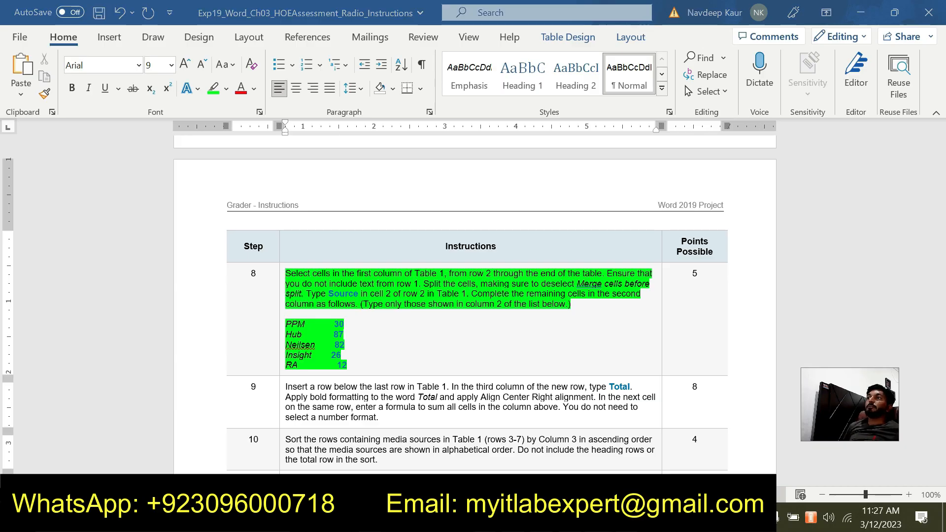
mouse_move(559, 472)
left_click(559, 470)
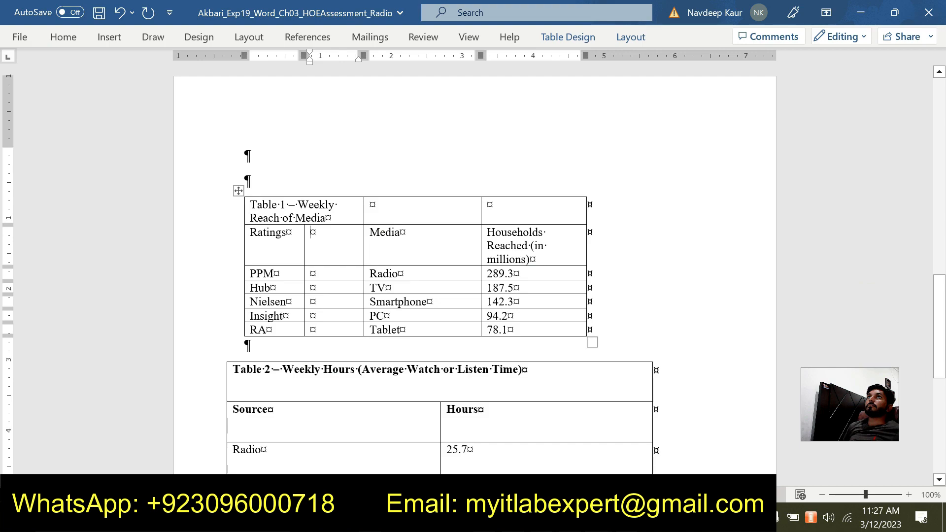
left_click(338, 240)
type("S")
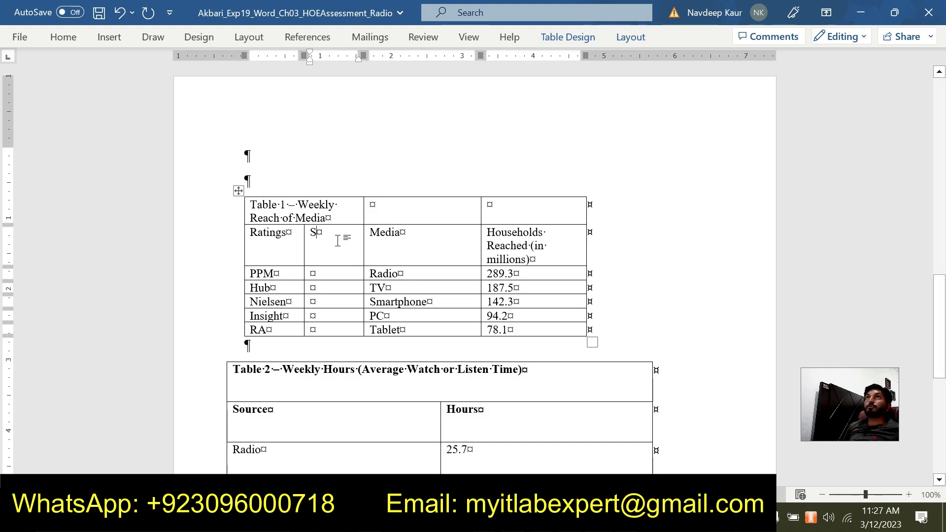
type("ource")
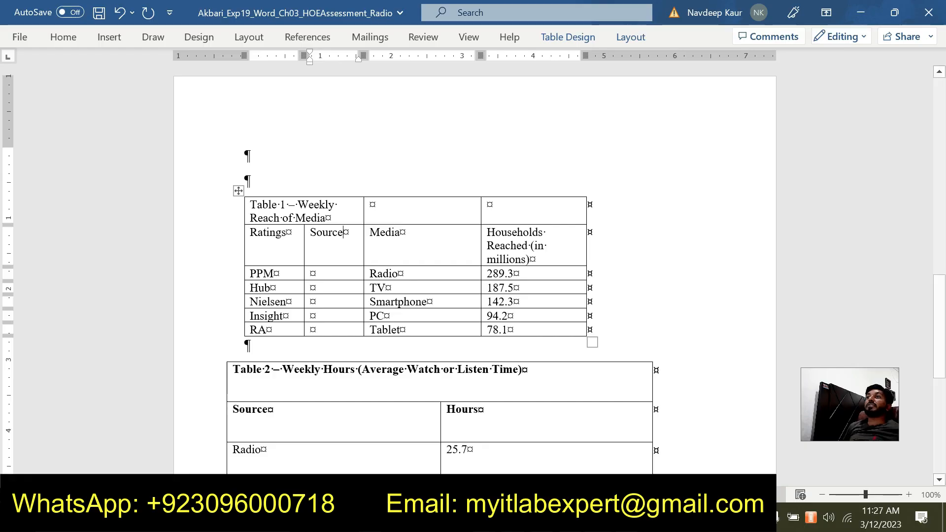
- Look up the step 8 list and fill Table 1's Source column with 30 for PPM and 87 for Hub
left_click(600, 517)
left_click(638, 458)
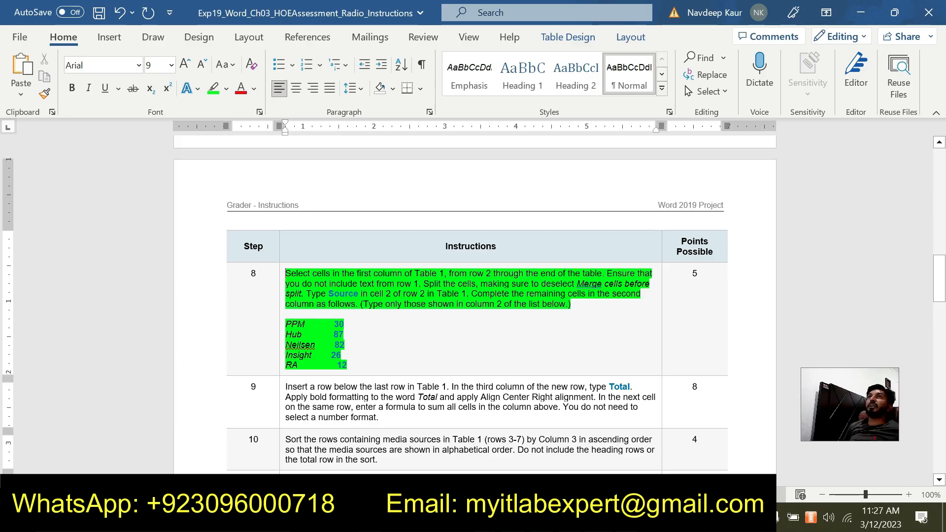
left_click(311, 334)
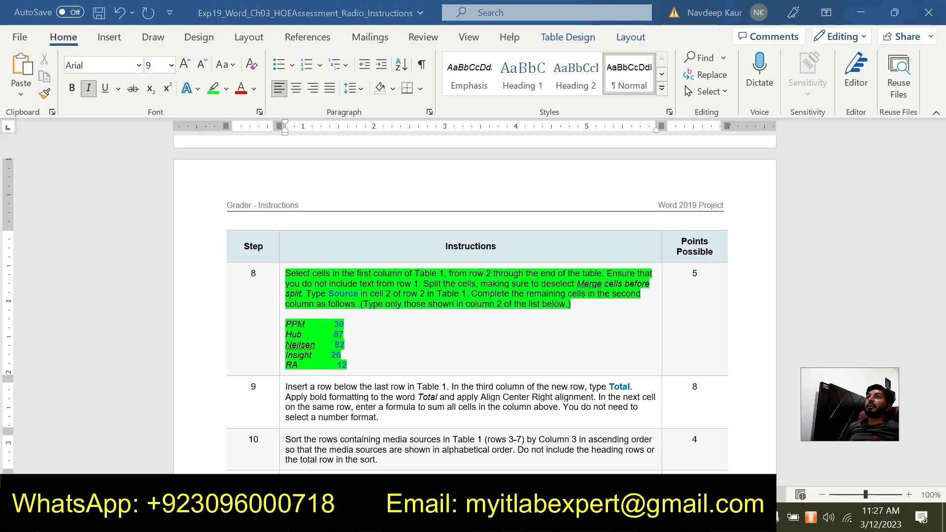
mouse_move(599, 520)
mouse_move(547, 461)
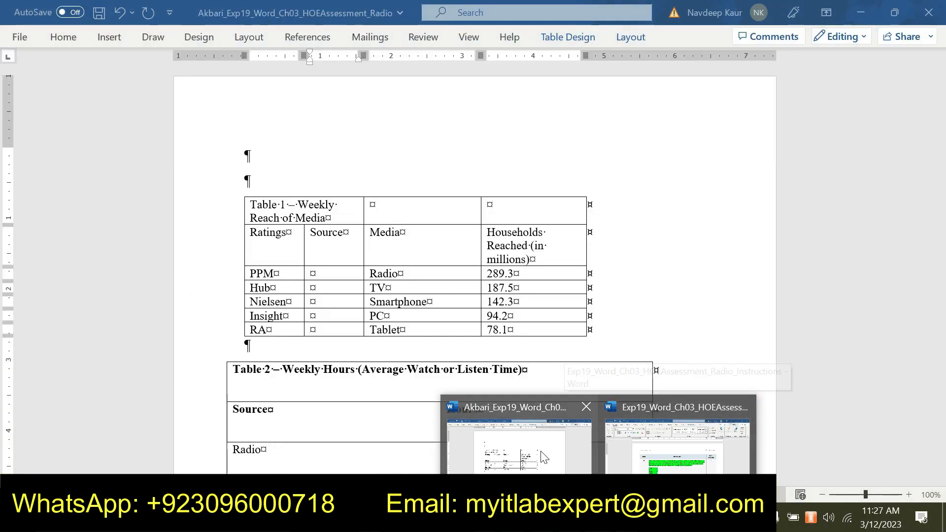
left_click(543, 457)
left_click(315, 271)
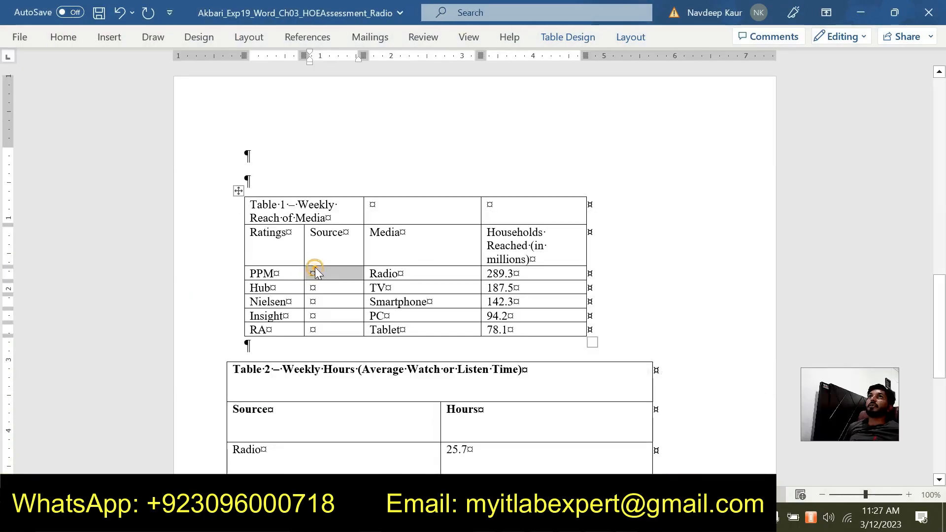
left_click(312, 273)
type("30")
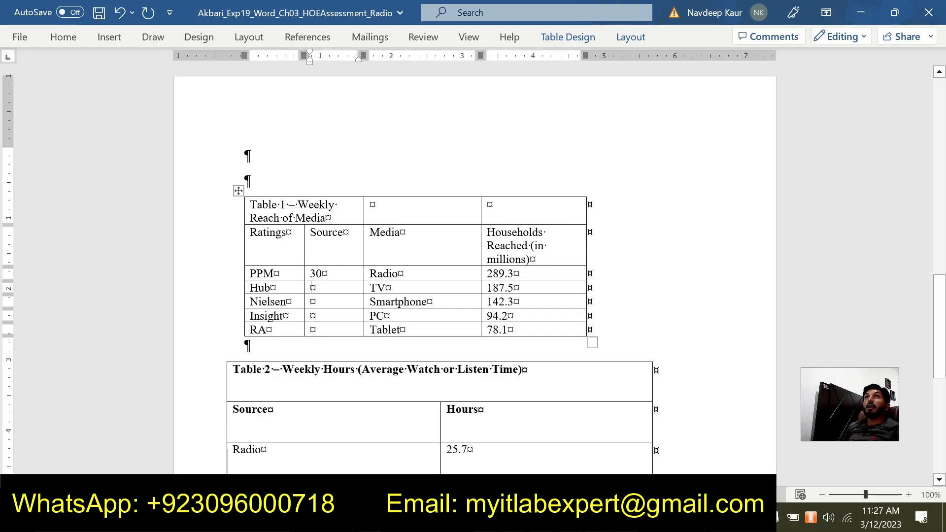
type("87")
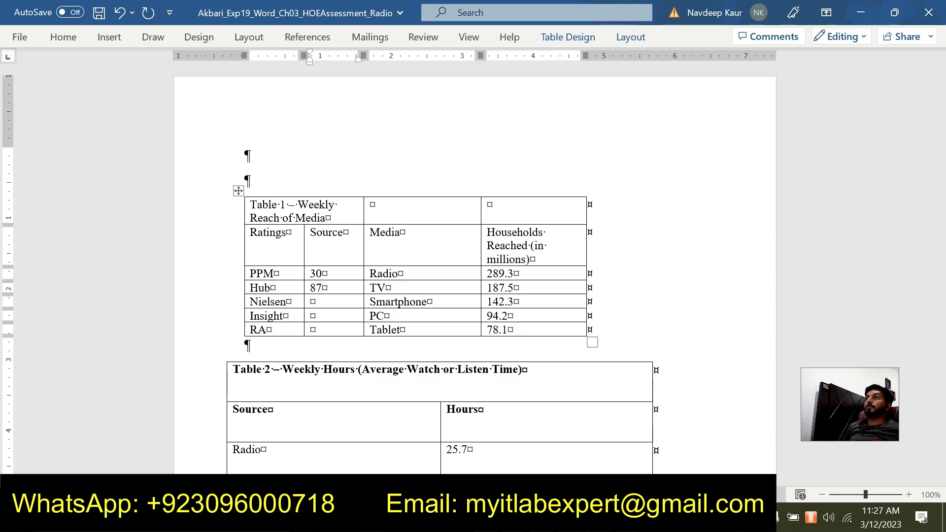
- Complete Table 1's Source column with 82 for Nielsen, 26 for Insight and 12 for RA, checking the values against the instructions
left_click(642, 473)
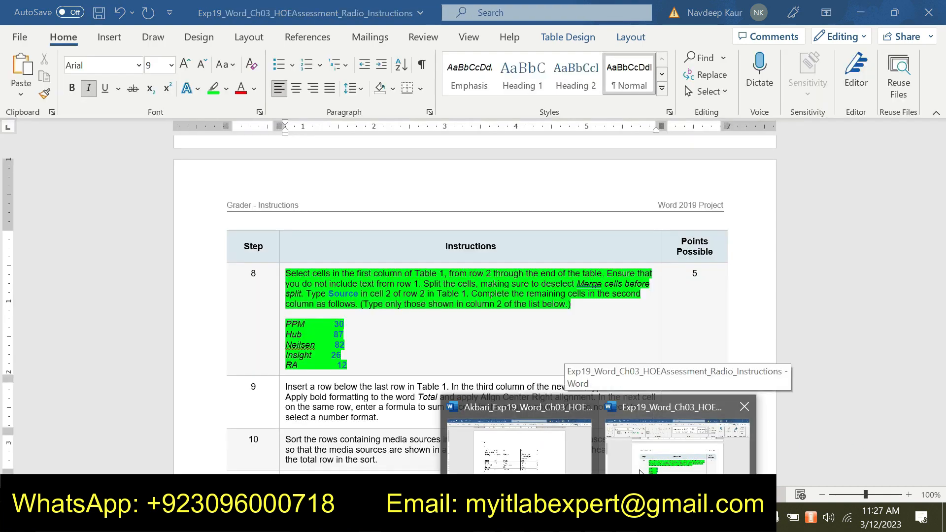
left_click(548, 466)
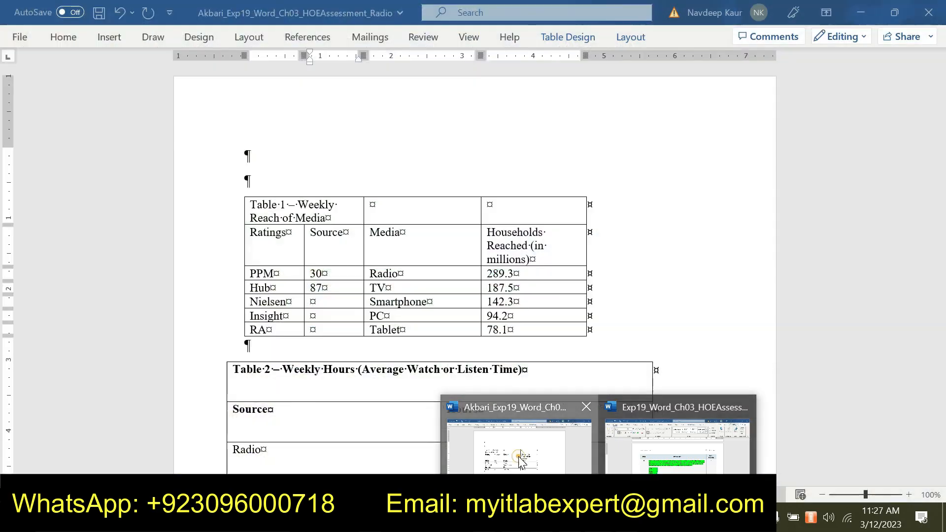
type("8")
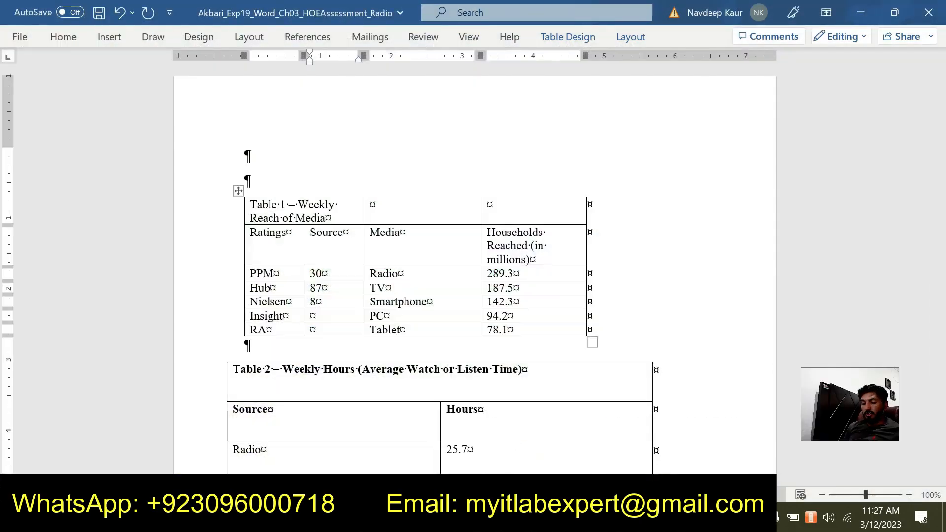
type("226")
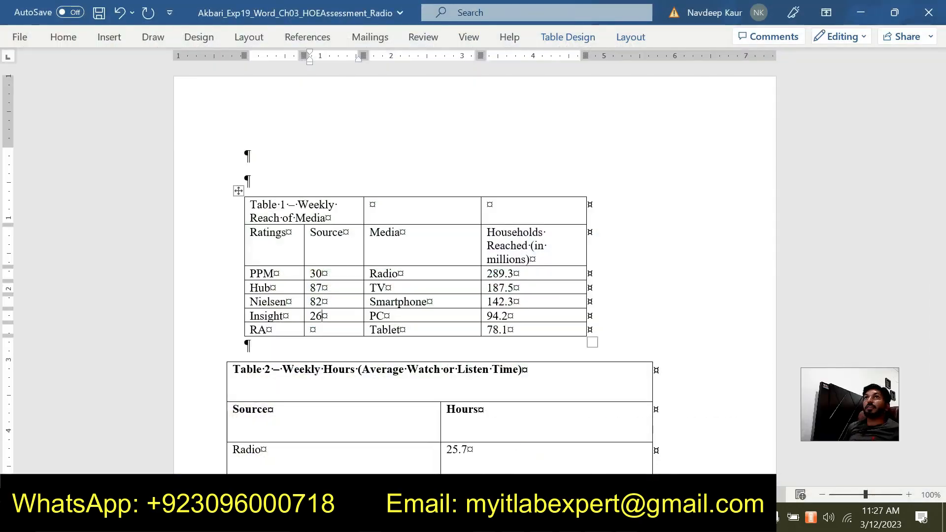
left_click(599, 517)
mouse_move(647, 475)
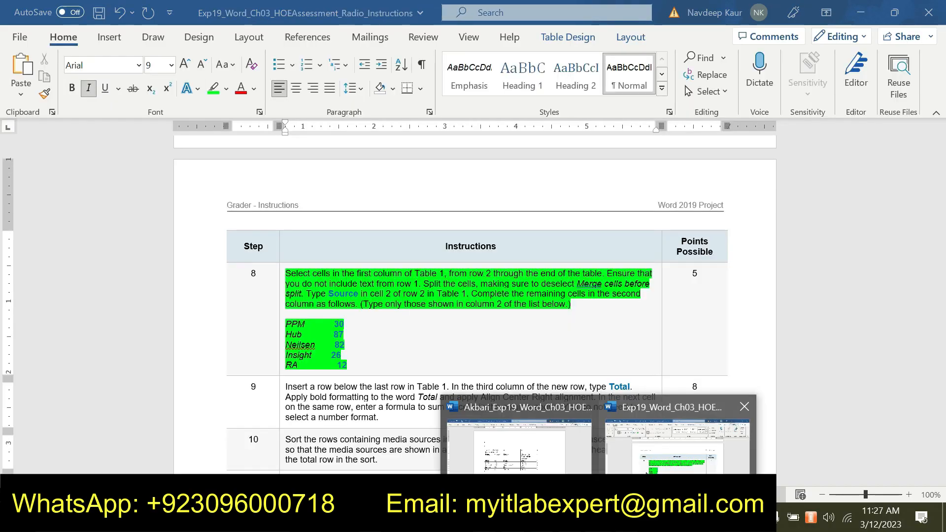
left_click(531, 461)
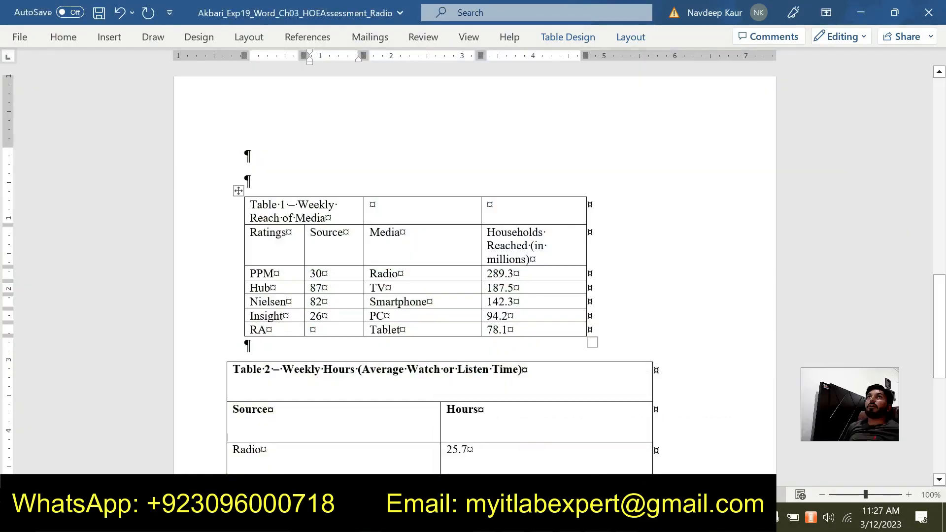
type("12")
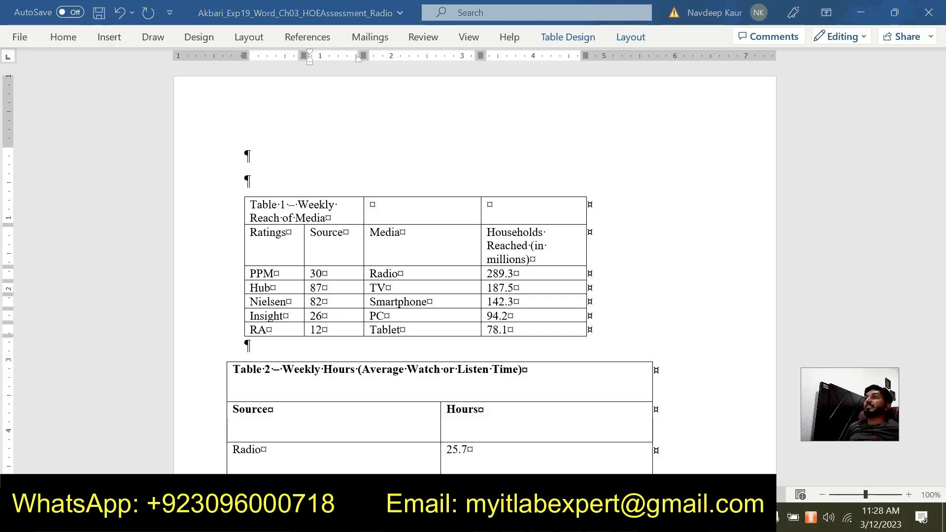
- Switch to the instructions document and remove the green highlight from the whole step 8 text
left_click(639, 463)
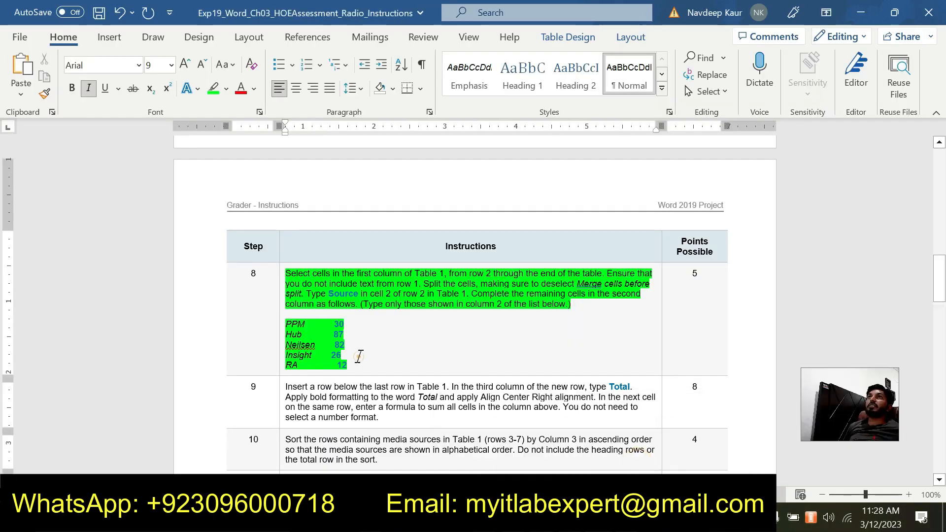
left_click_drag(359, 356, 285, 274)
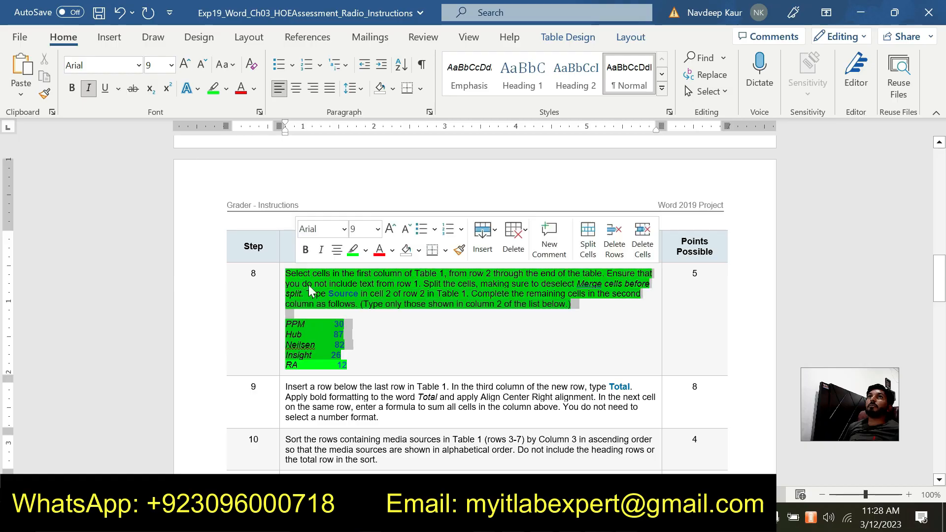
left_click_drag(358, 365, 285, 272)
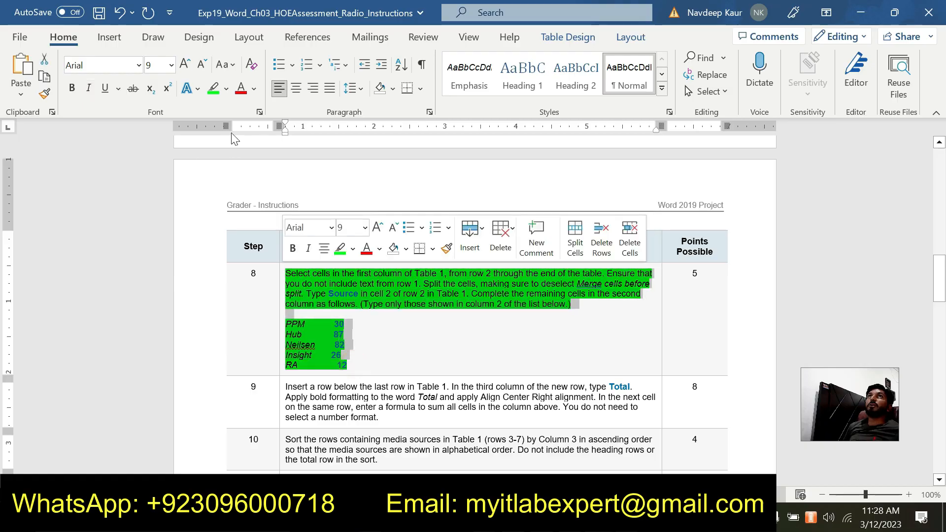
left_click(215, 92)
- Highlight the entire step 9 text in green in the instructions table
scroll(473, 305, "down", 3)
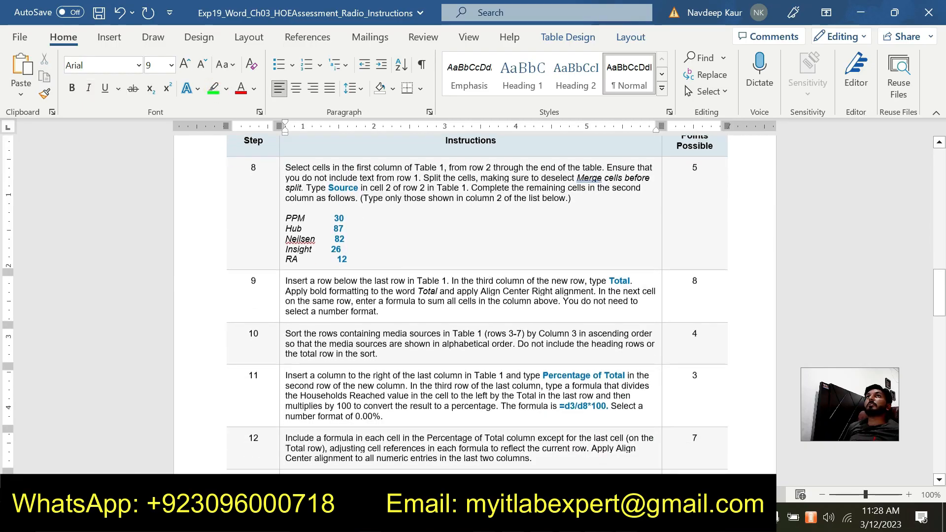
double_click(396, 300)
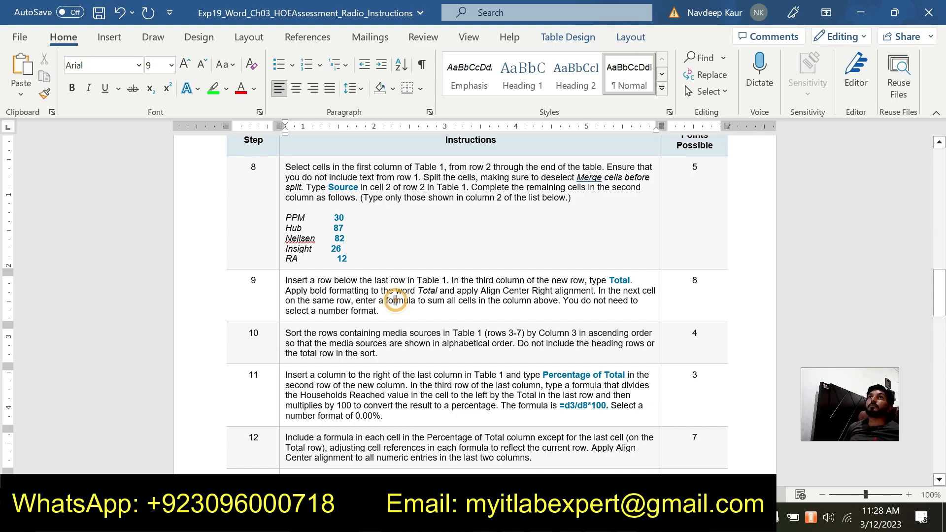
left_click(387, 311)
left_click_drag(387, 309, 286, 280)
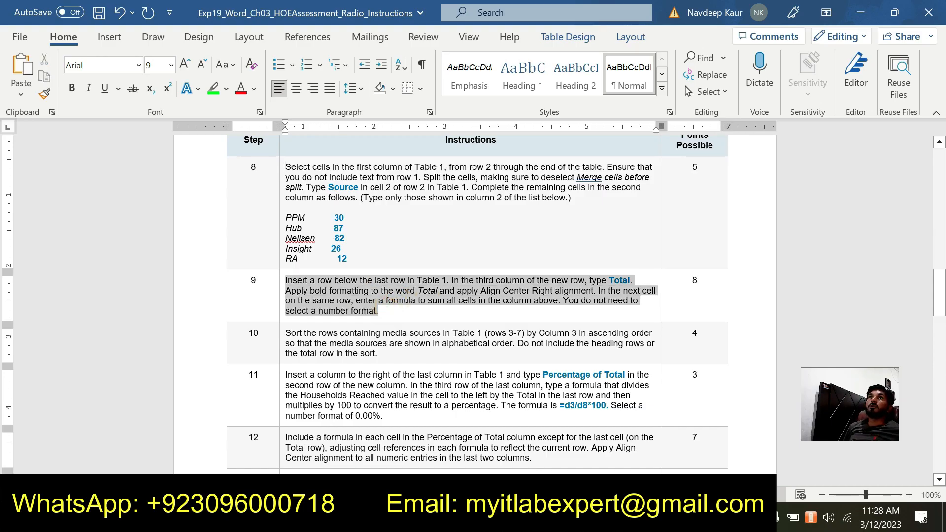
left_click(213, 90)
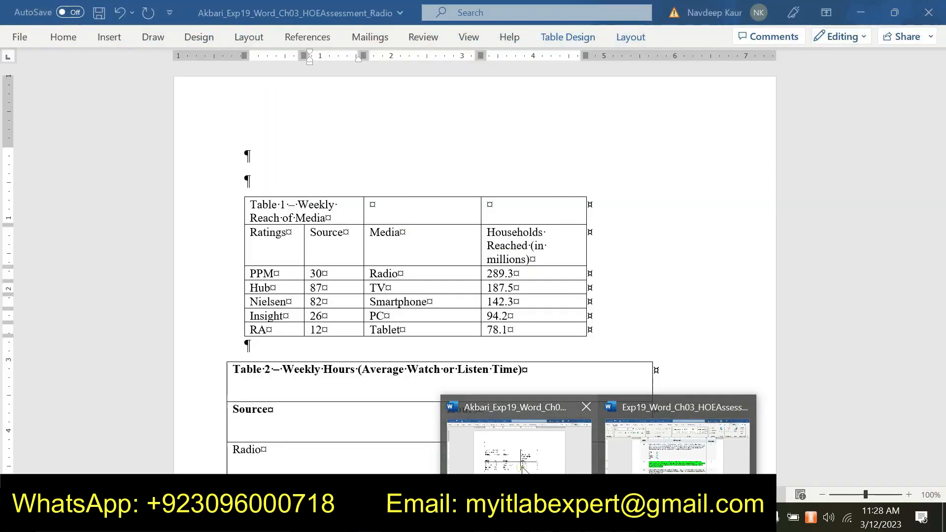
- Switch to the Radio assessment document and set its ribbon to always show both tabs and commands
left_click(524, 469)
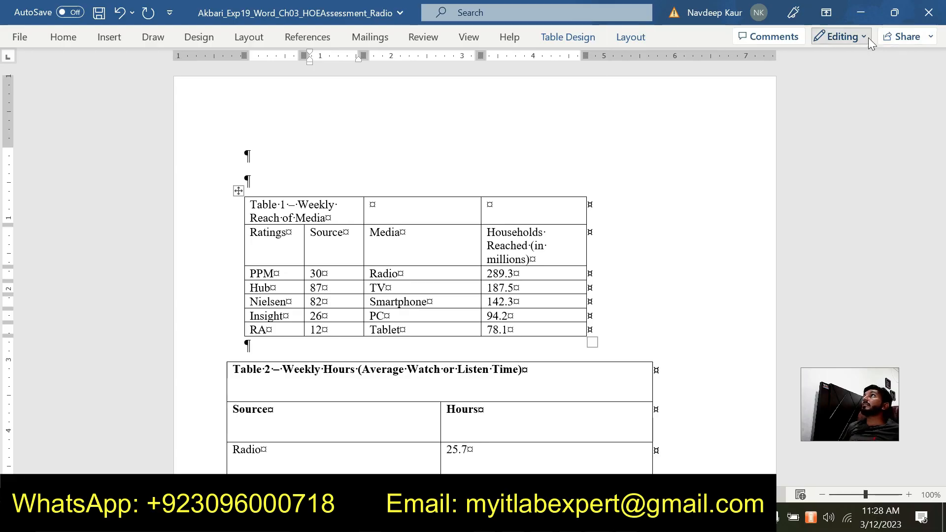
left_click(820, 15)
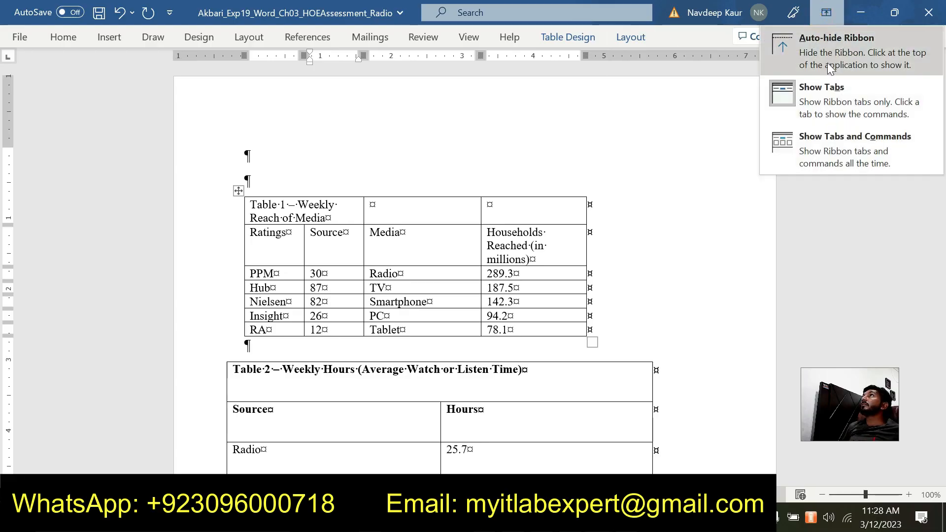
left_click(821, 115)
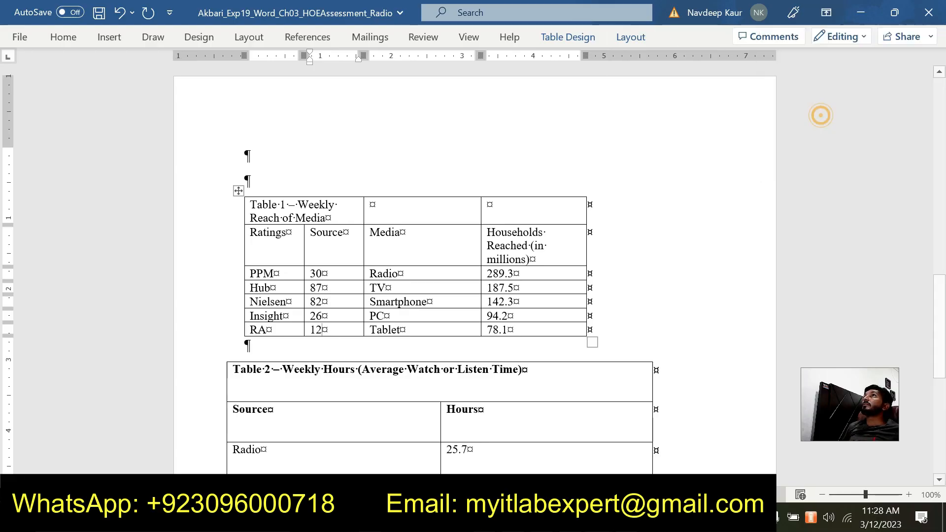
left_click(822, 15)
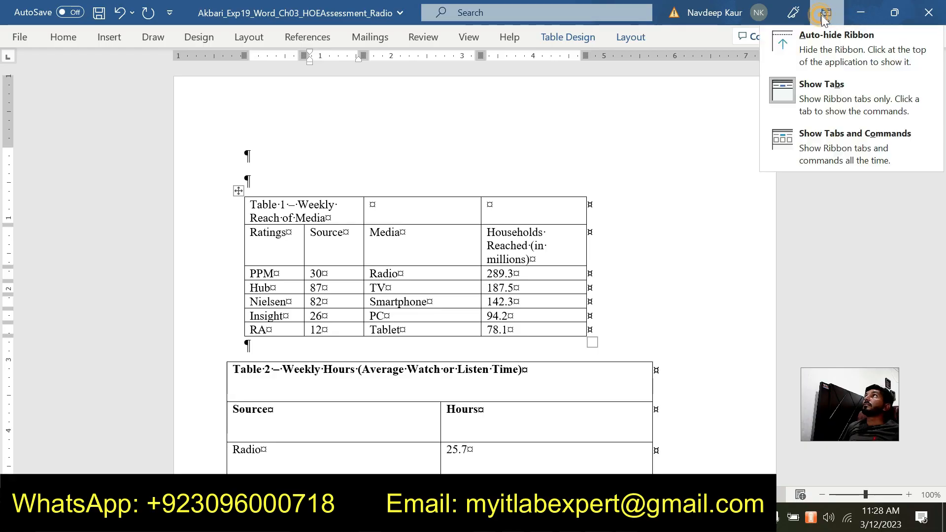
left_click(830, 149)
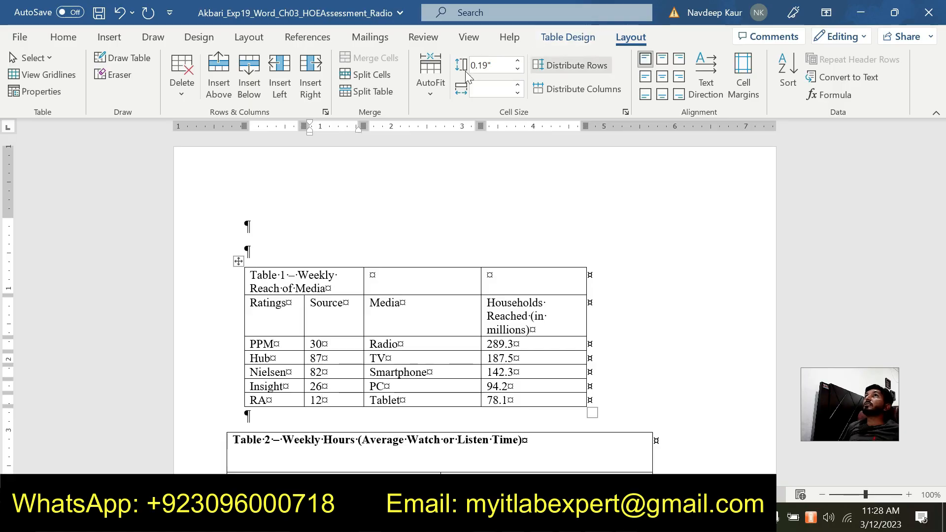
- Insert a row below the last row of Table 1 and enter Total in its third column
left_click(248, 91)
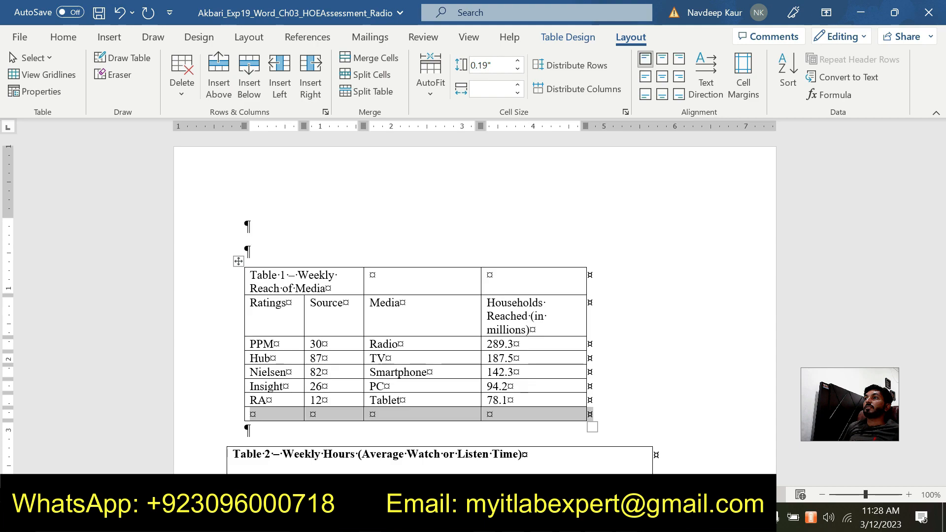
mouse_move(597, 520)
left_click(643, 459)
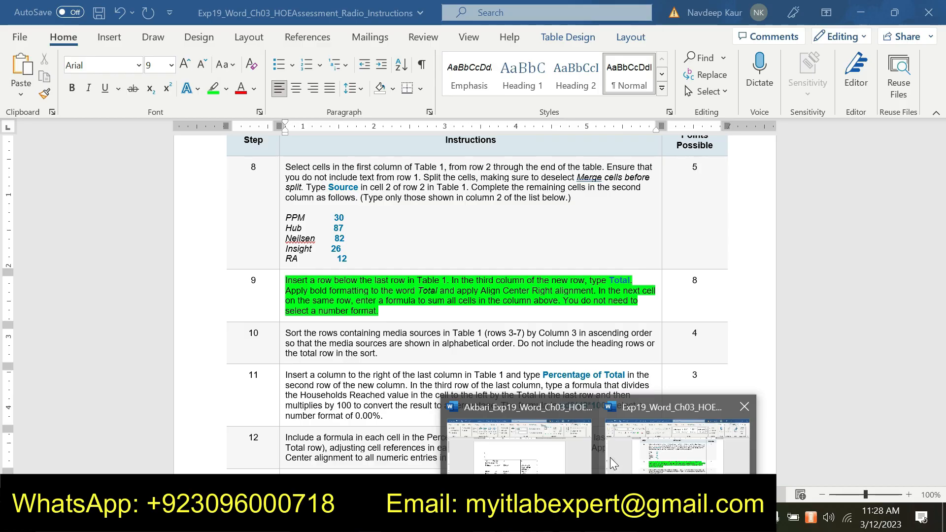
left_click(567, 446)
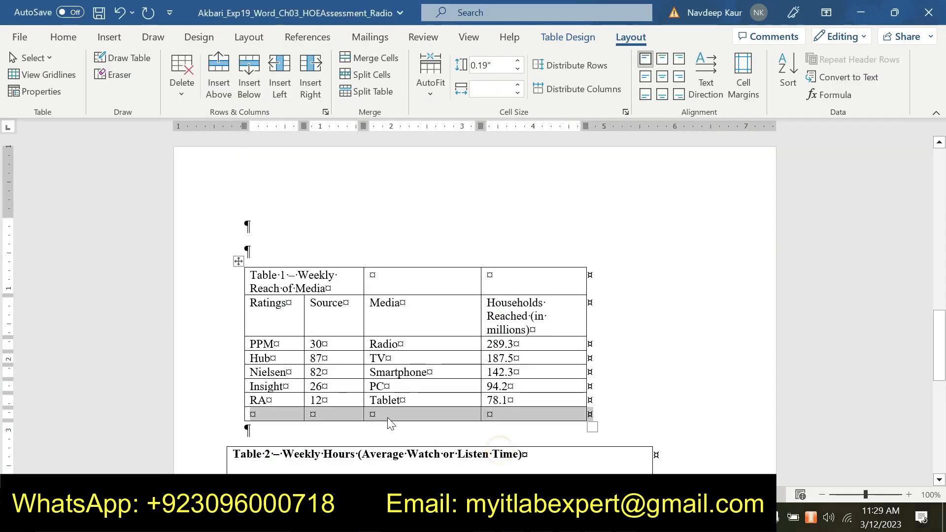
left_click(373, 417)
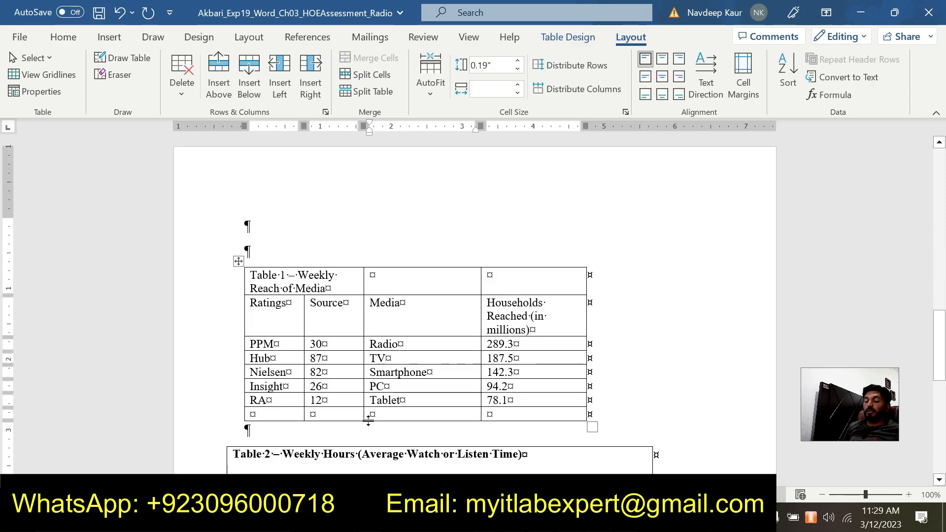
type("To")
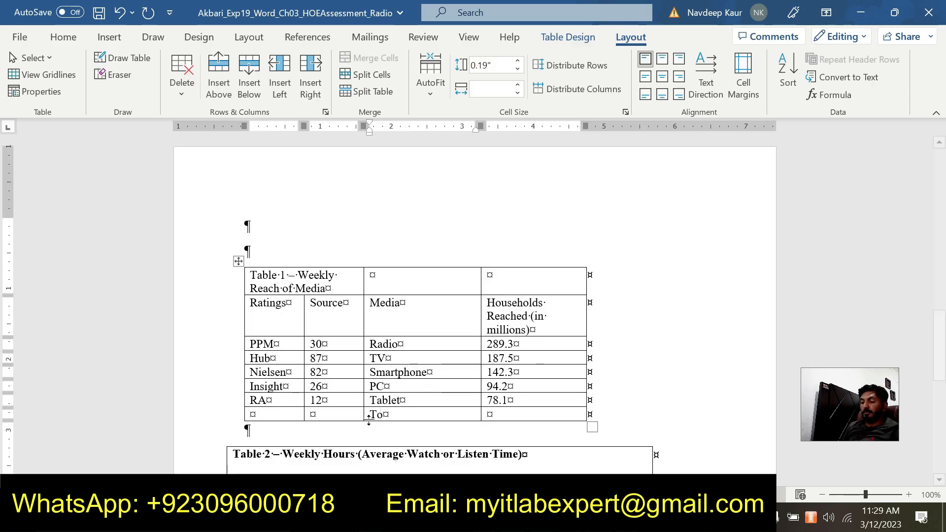
type("tal")
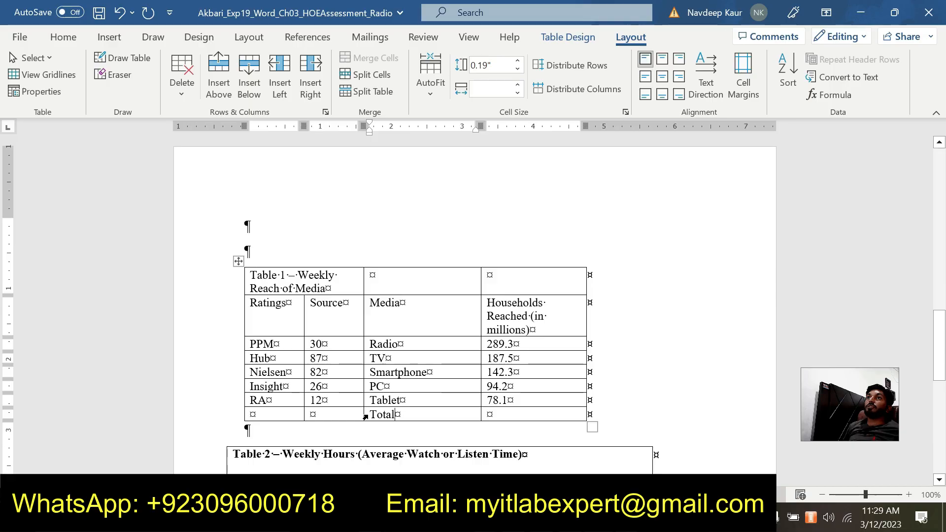
- Make the word Total in Table 1's last row bold and apply Align Center Right to its cell
double_click(378, 414)
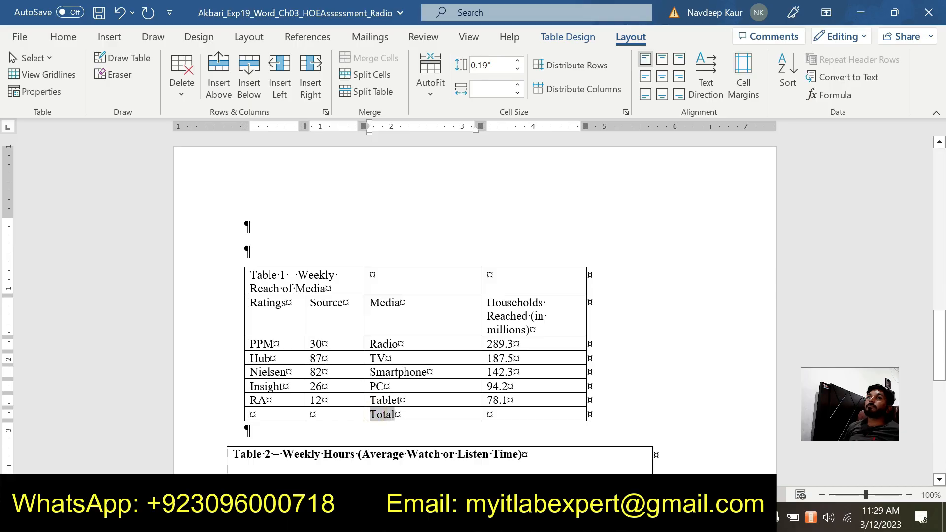
left_click(60, 38)
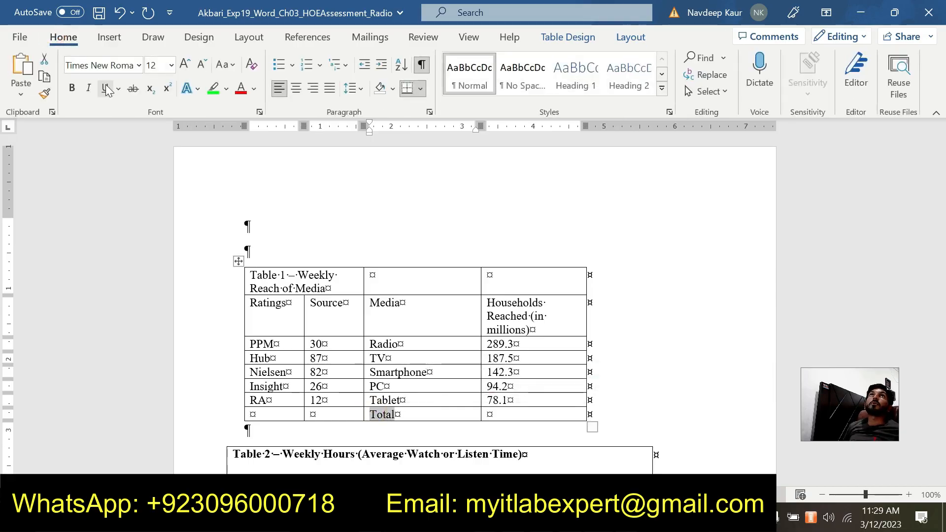
left_click(72, 89)
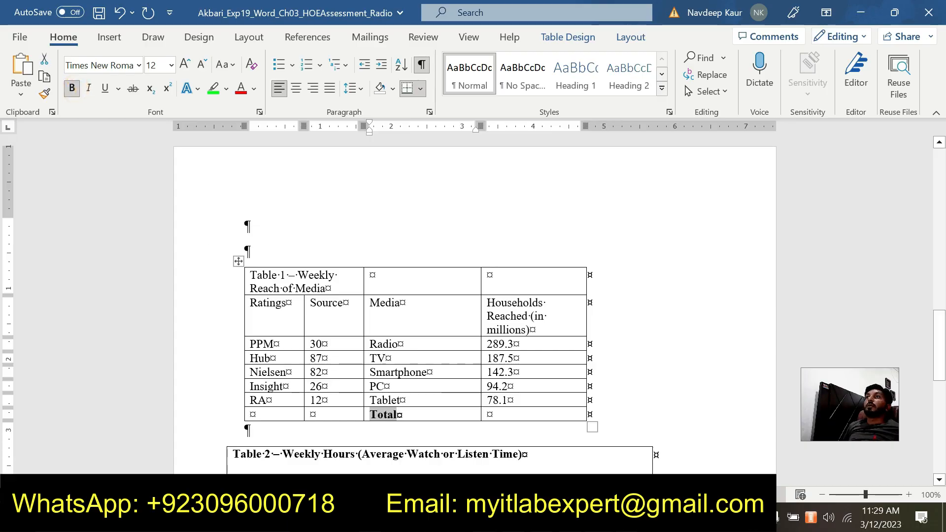
left_click(631, 37)
left_click(661, 78)
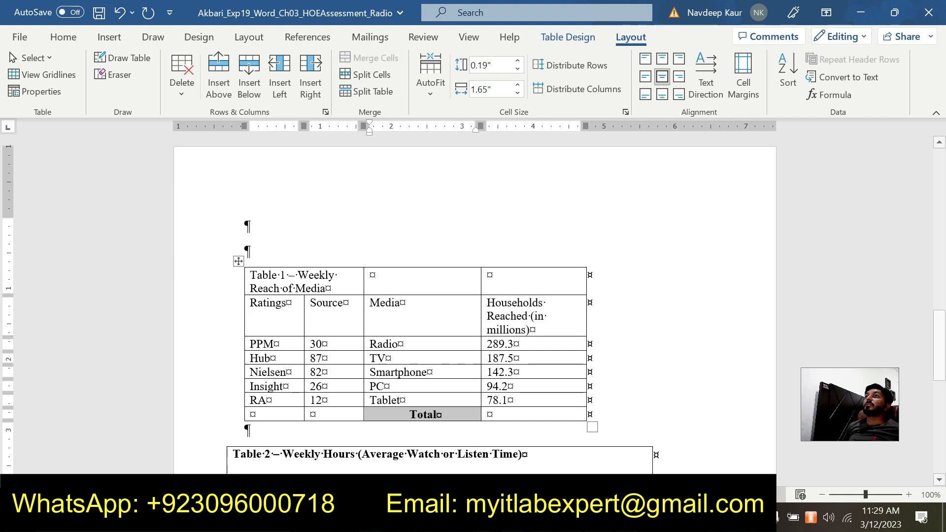
mouse_move(599, 516)
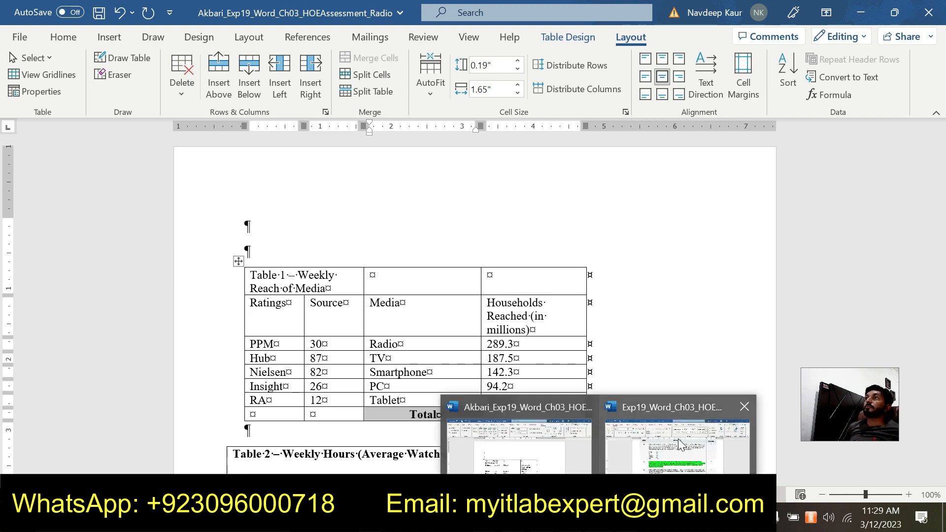
mouse_move(677, 438)
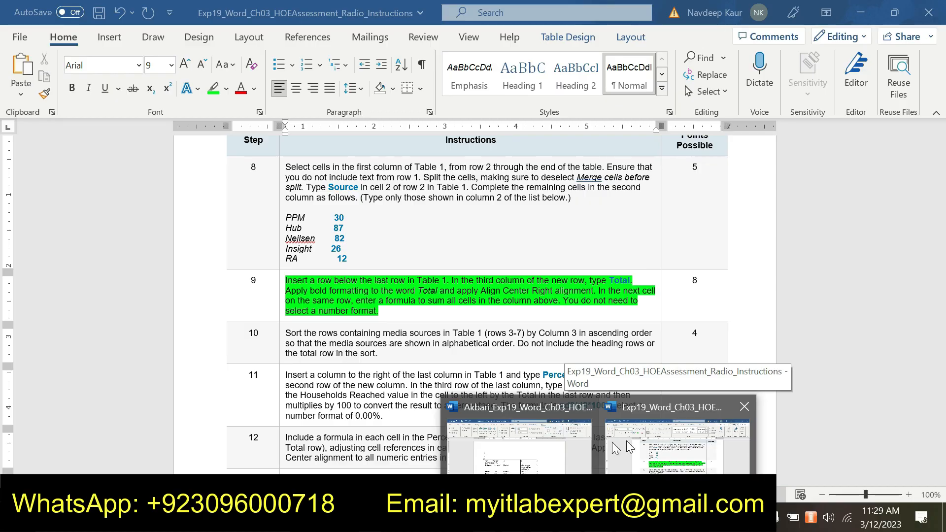
mouse_move(515, 449)
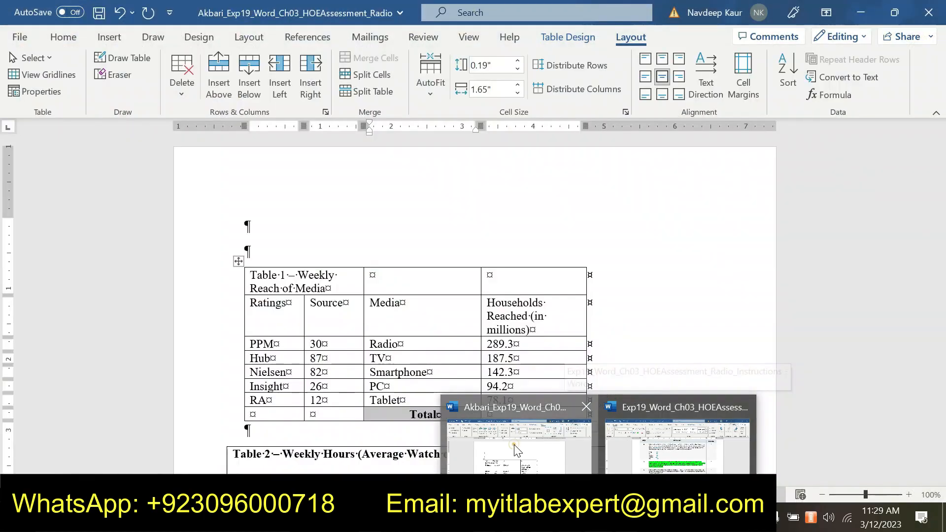
left_click(678, 75)
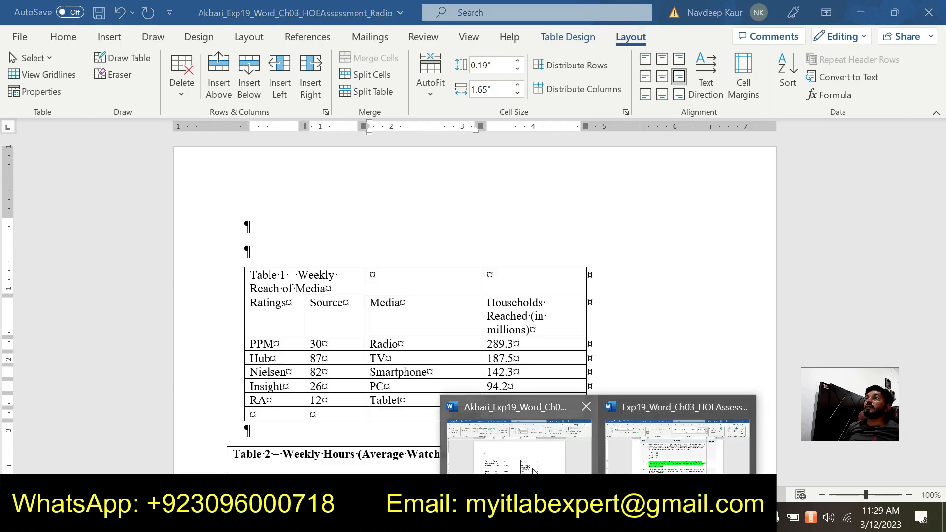
- Check the step 9 instructions and insert the formula =SUM(ABOVE) in the cell after Total, without a number format
left_click(667, 448)
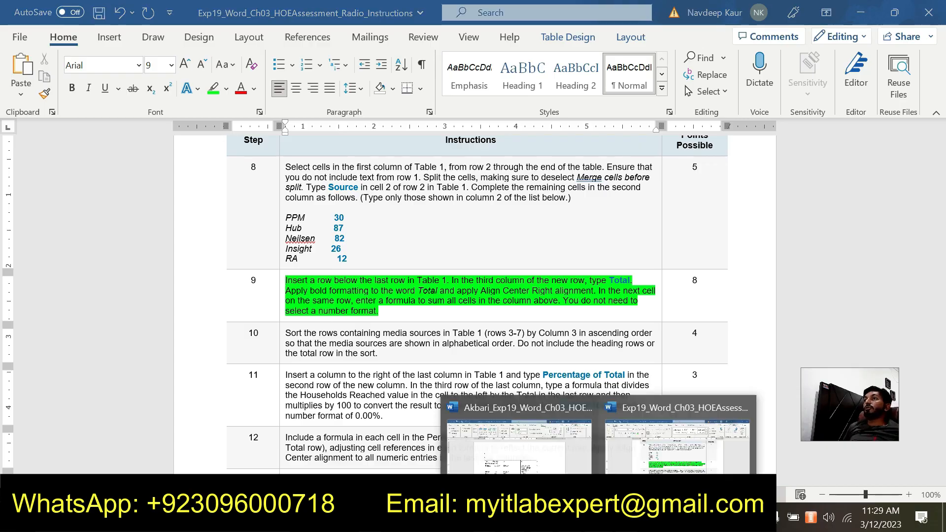
left_click(538, 433)
scroll(538, 434, "down", 1)
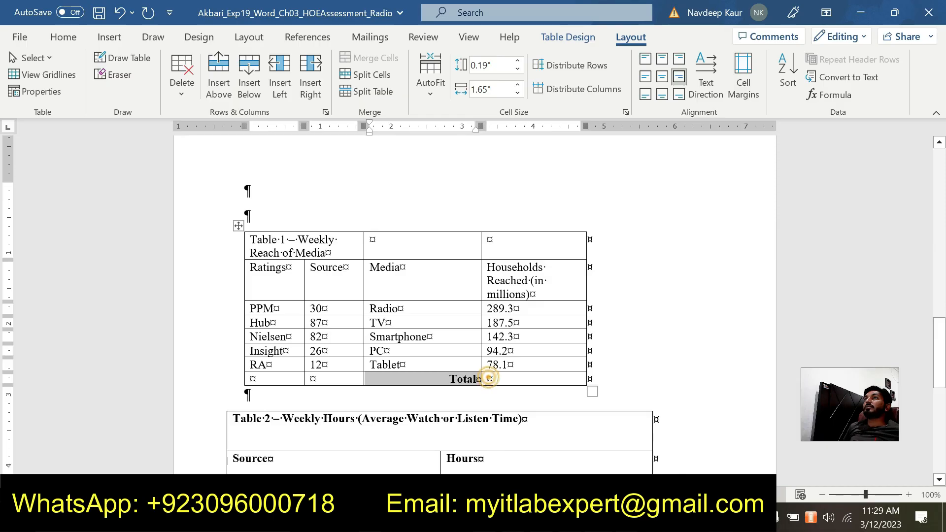
left_click(486, 379)
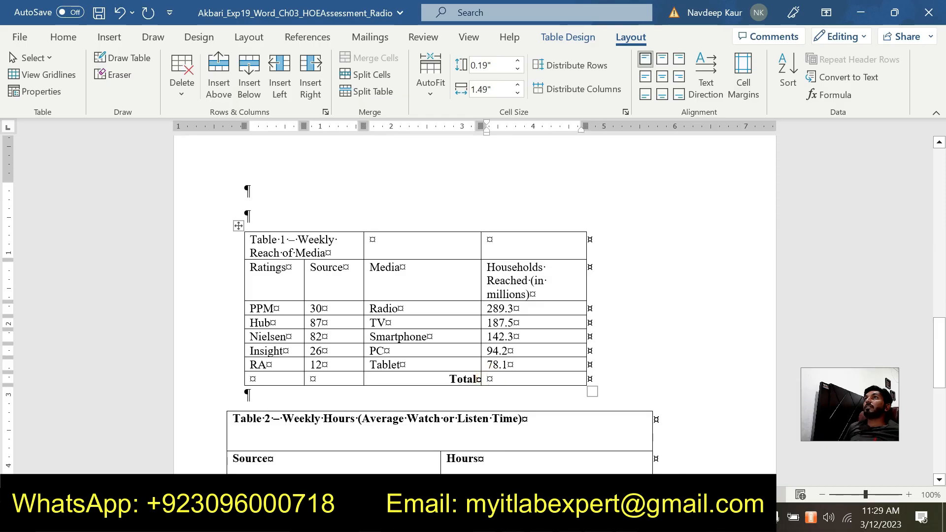
left_click_drag(522, 306, 522, 364)
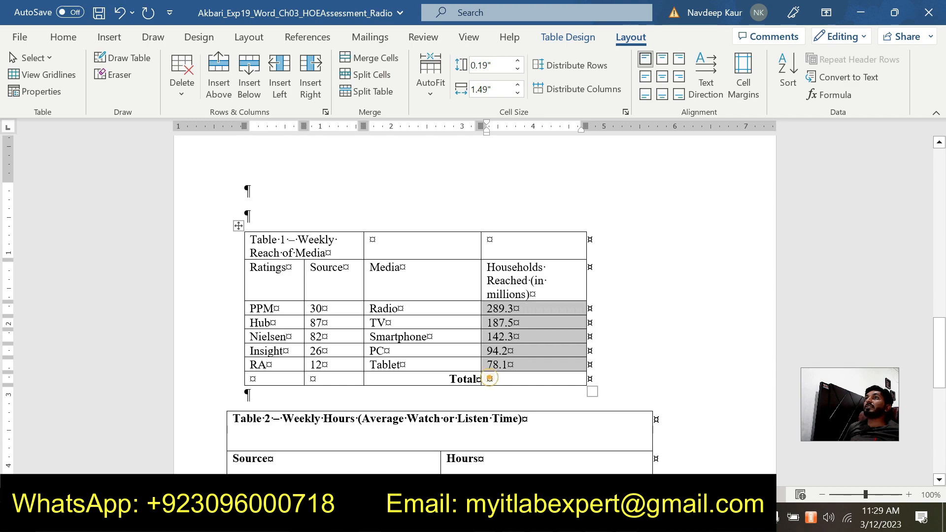
left_click(488, 379)
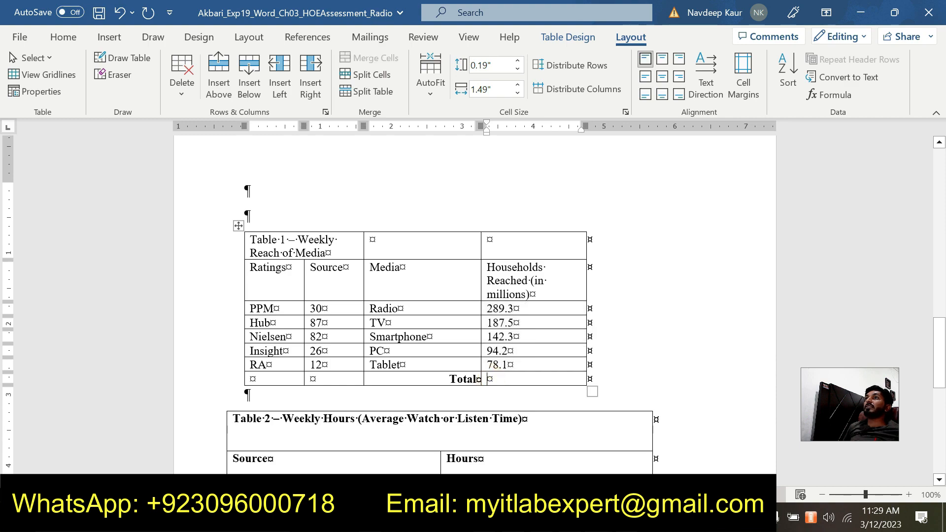
left_click(826, 94)
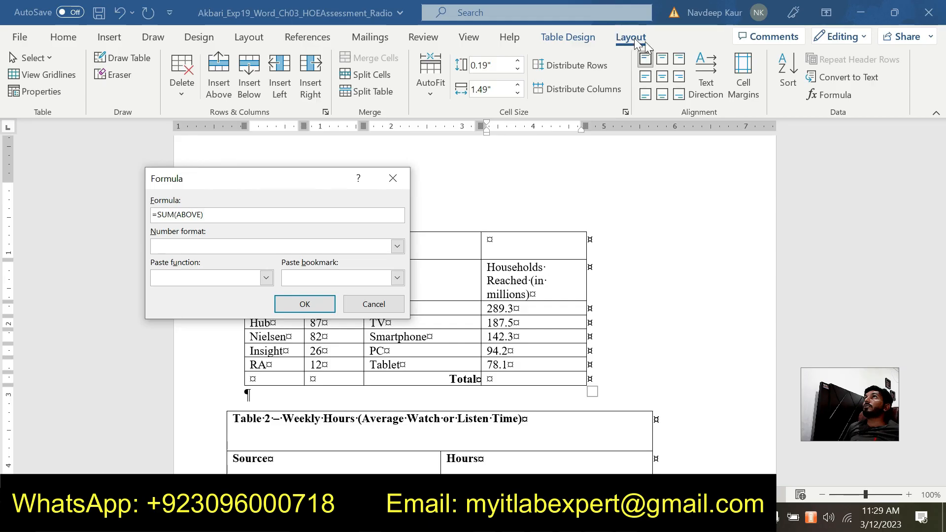
left_click(316, 304)
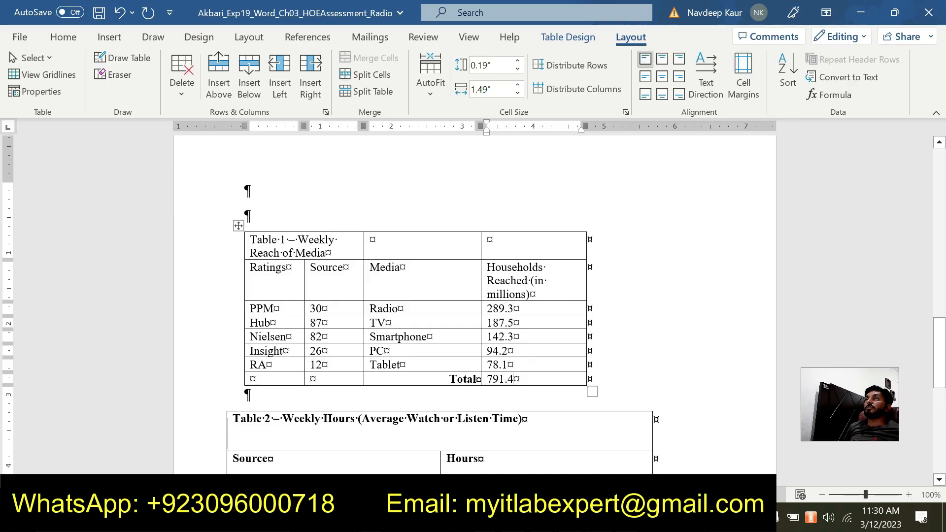
- Switch to the instructions document and remove the green highlight from the whole step 9 text
left_click(599, 517)
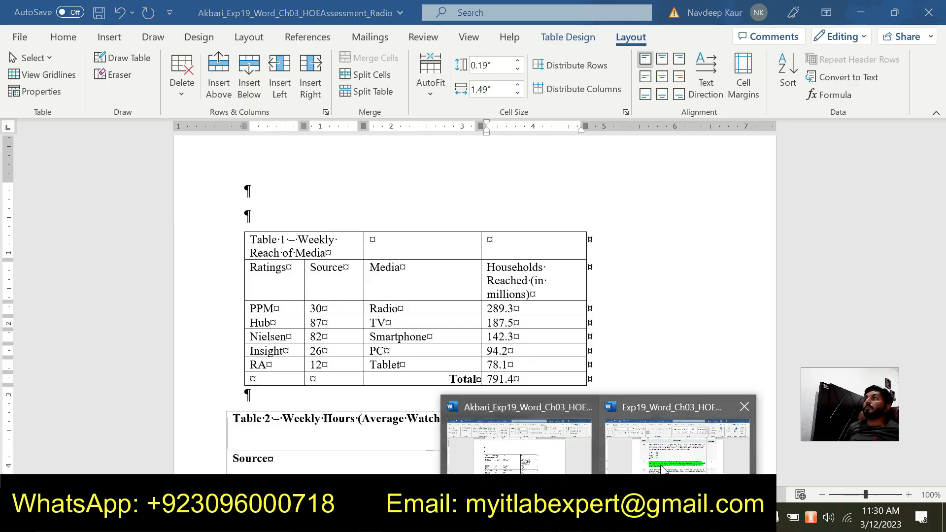
left_click(681, 439)
left_click_drag(393, 312, 287, 282)
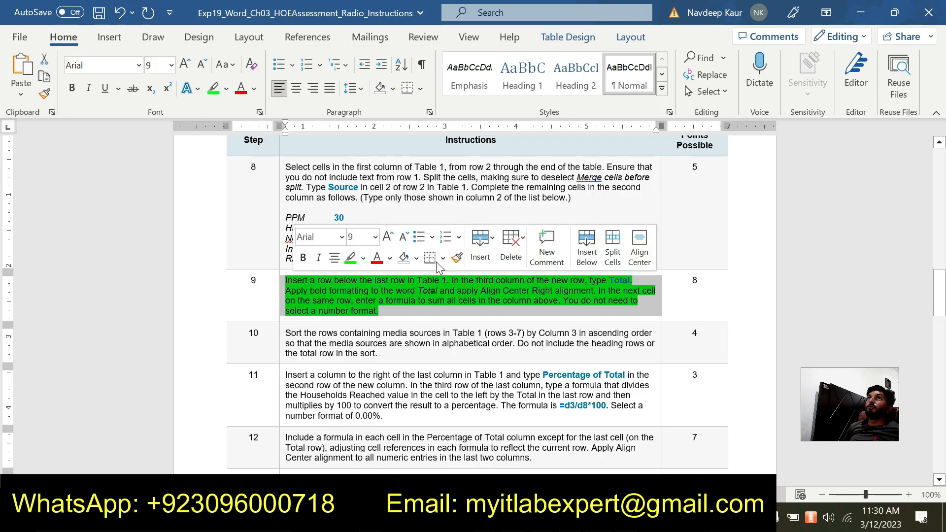
left_click(351, 257)
- Highlight the entire step 10 text about sorting Table 1 in green in the instructions table
scroll(350, 262, "down", 3)
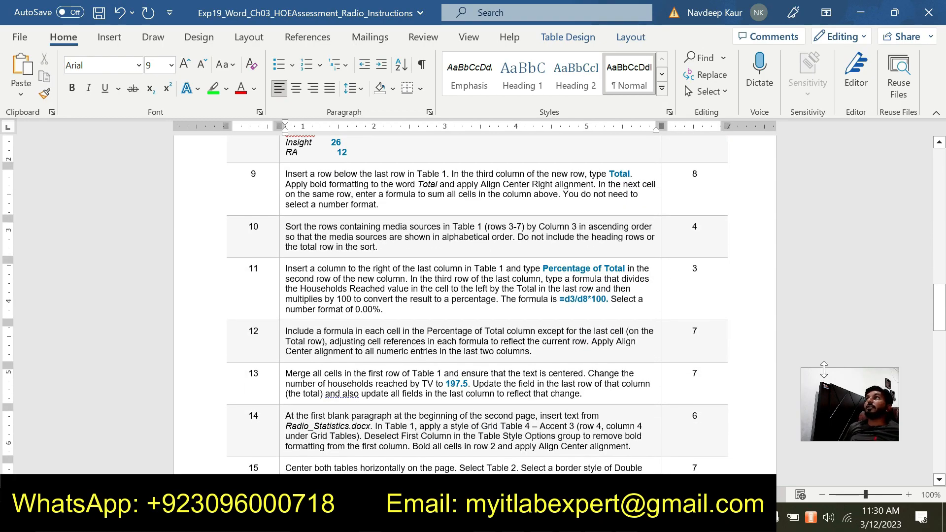
left_click(839, 408)
left_click_drag(825, 393, 837, 178)
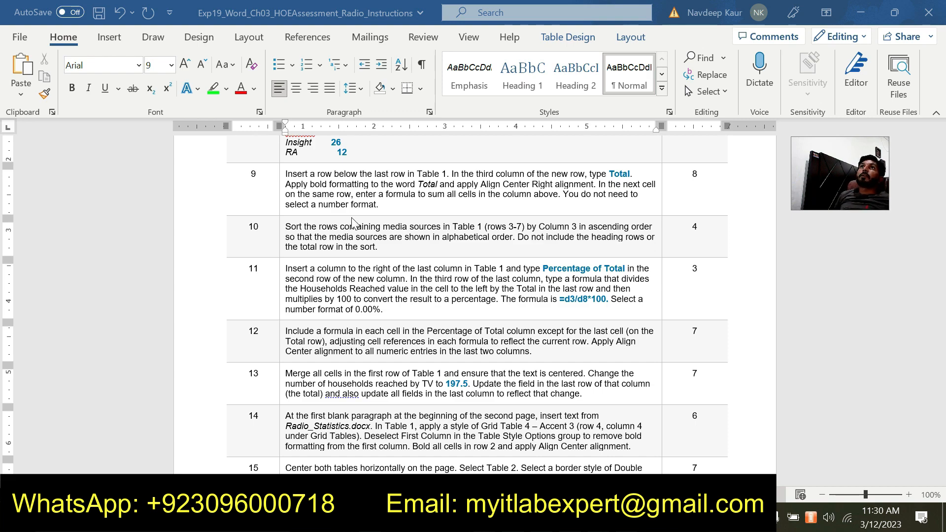
left_click(378, 247)
triple_click(378, 247)
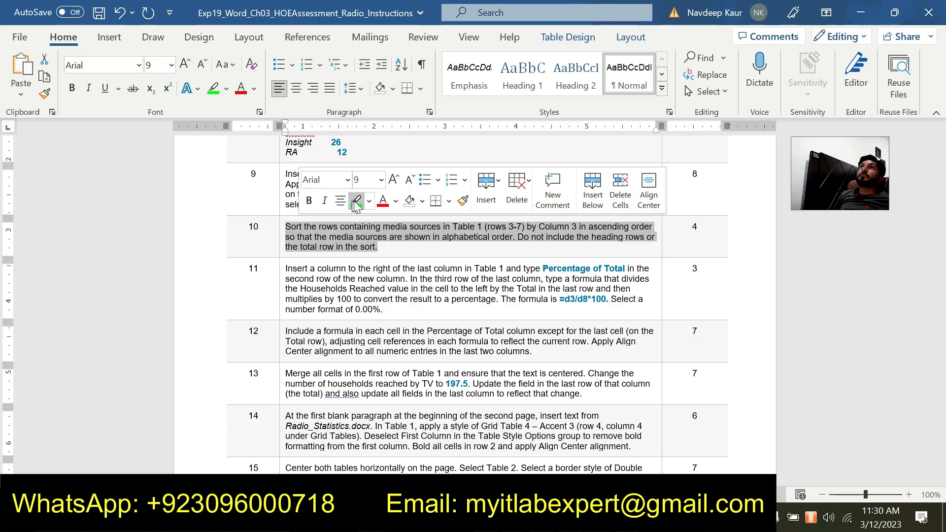
left_click(356, 201)
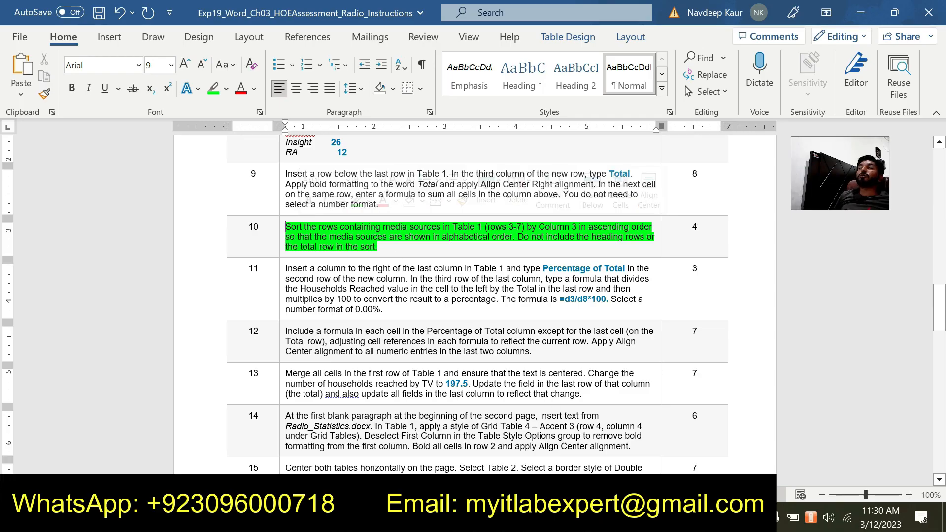
- Switch to the Radio assignment document and sort Table 1's five media rows by Column 3 in ascending order, leaving out the heading and Total rows
left_click(599, 517)
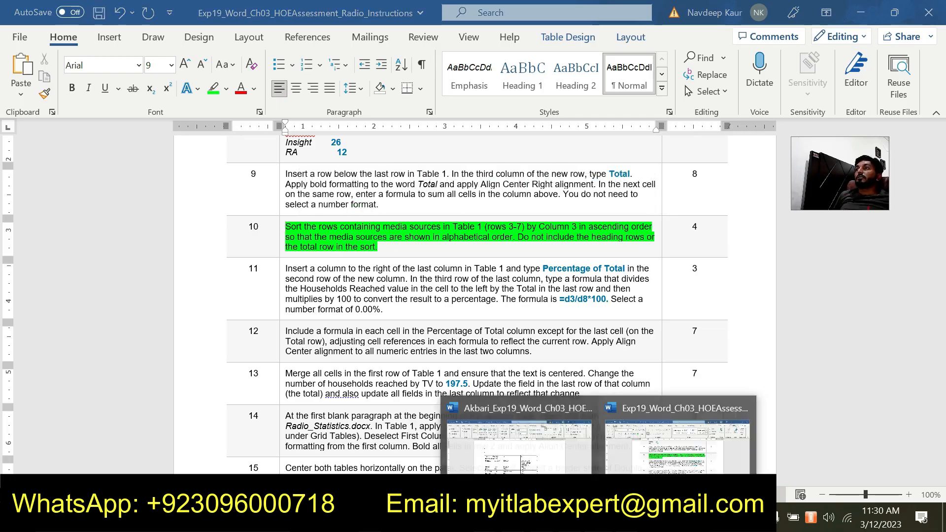
left_click(527, 461)
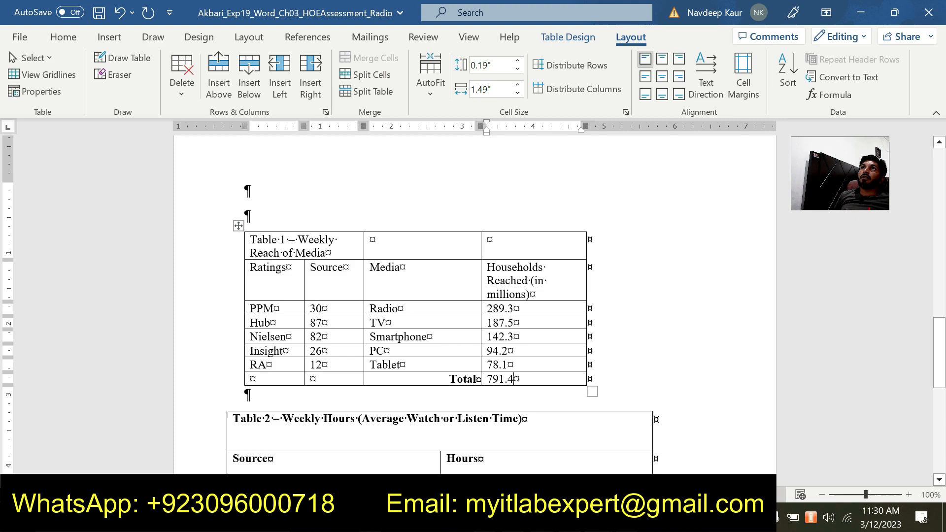
left_click(297, 241)
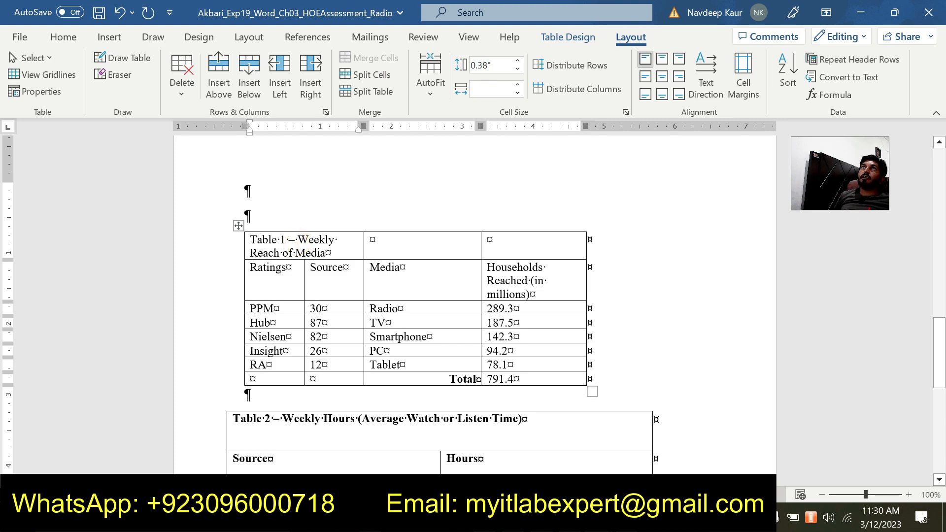
left_click(274, 380)
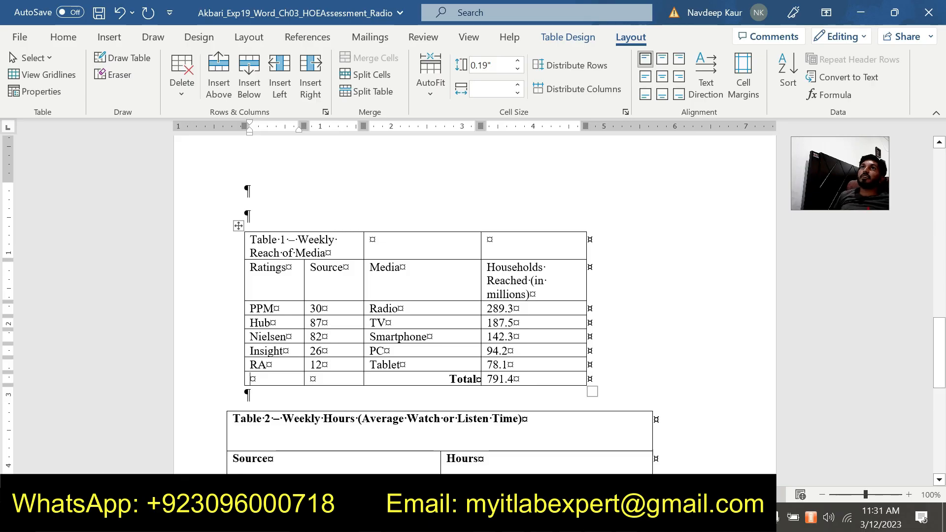
left_click(272, 323)
left_click_drag(251, 306, 531, 367)
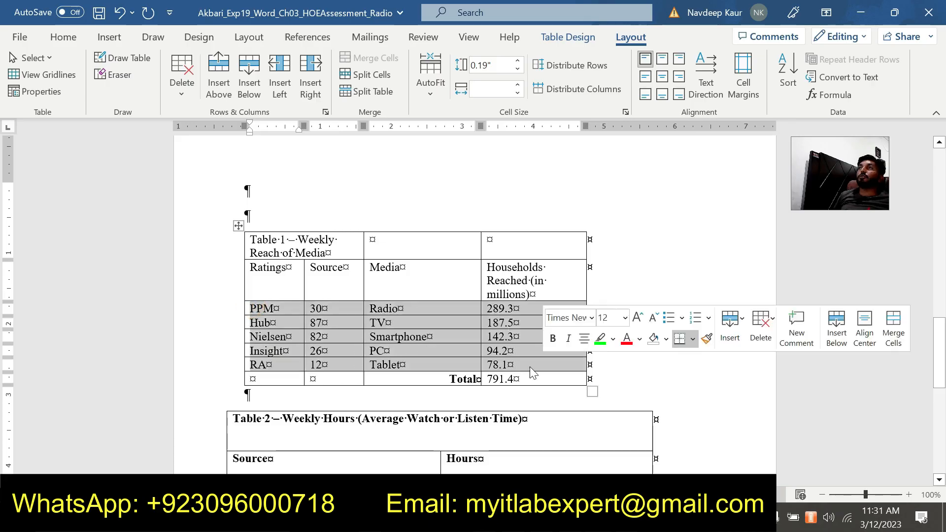
left_click(782, 87)
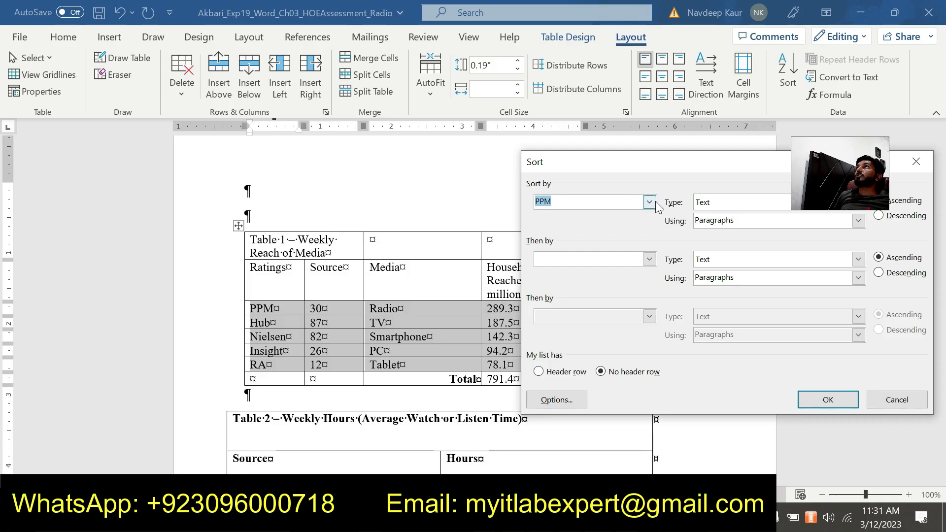
left_click_drag(627, 162, 306, 117)
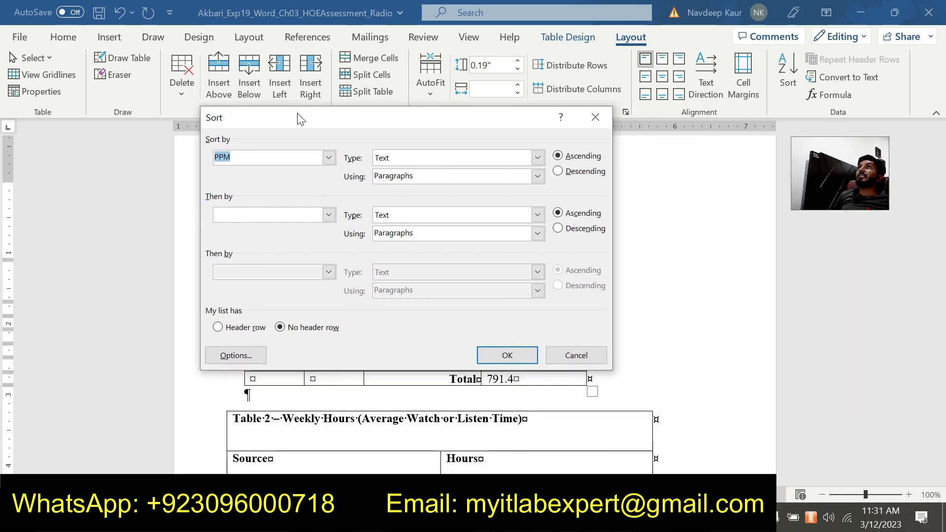
left_click(328, 159)
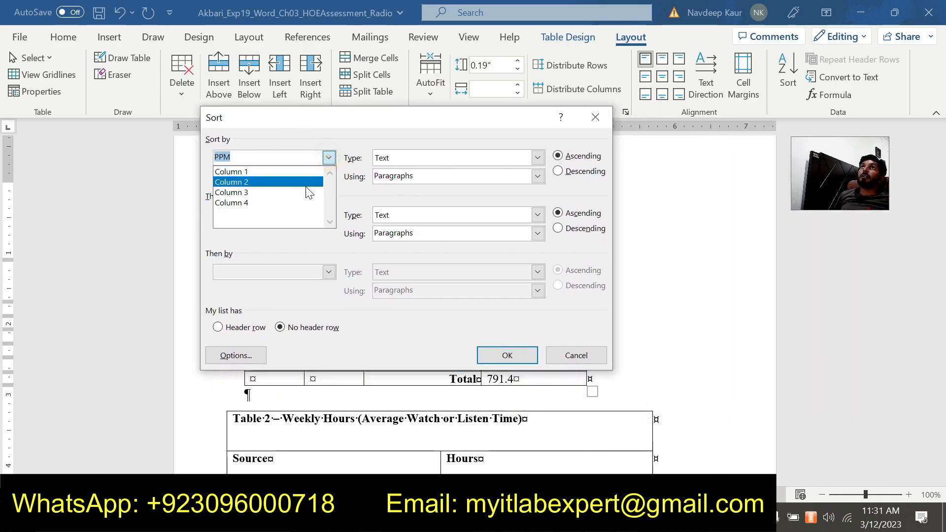
left_click(295, 192)
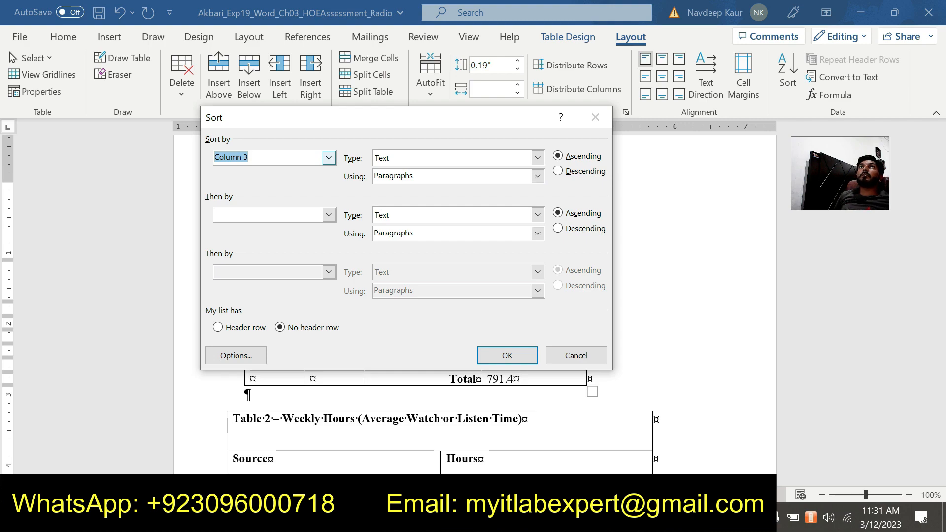
left_click(516, 357)
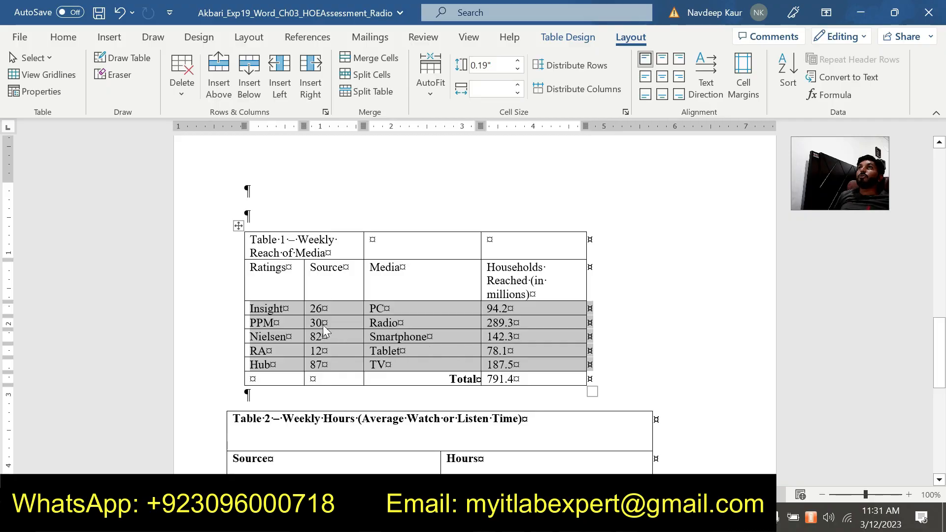
- Switch to the instructions document and remove the green highlight from the entire step 10 text
left_click(370, 518)
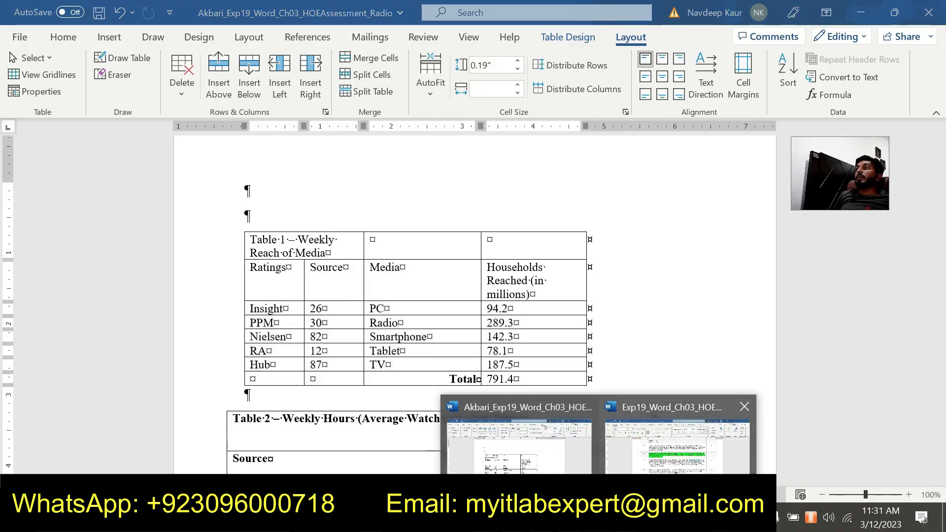
left_click(678, 441)
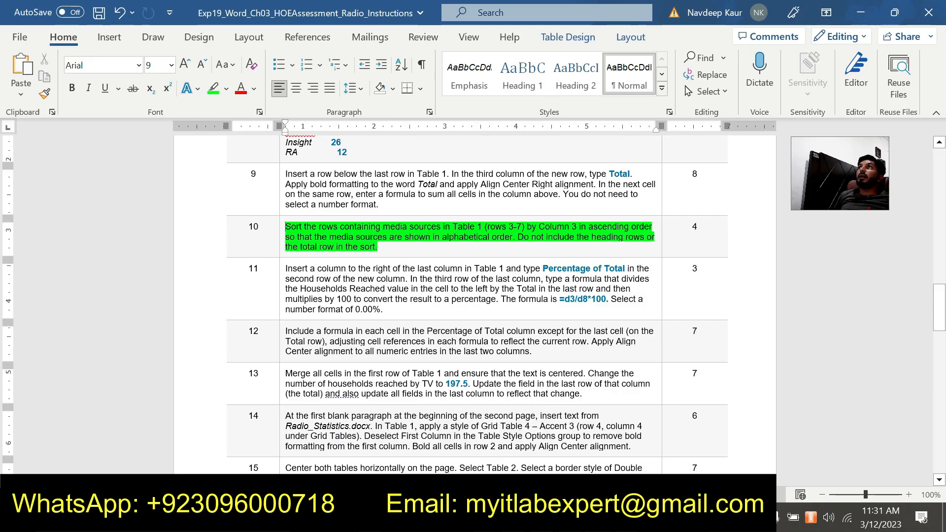
left_click(384, 247)
triple_click(384, 247)
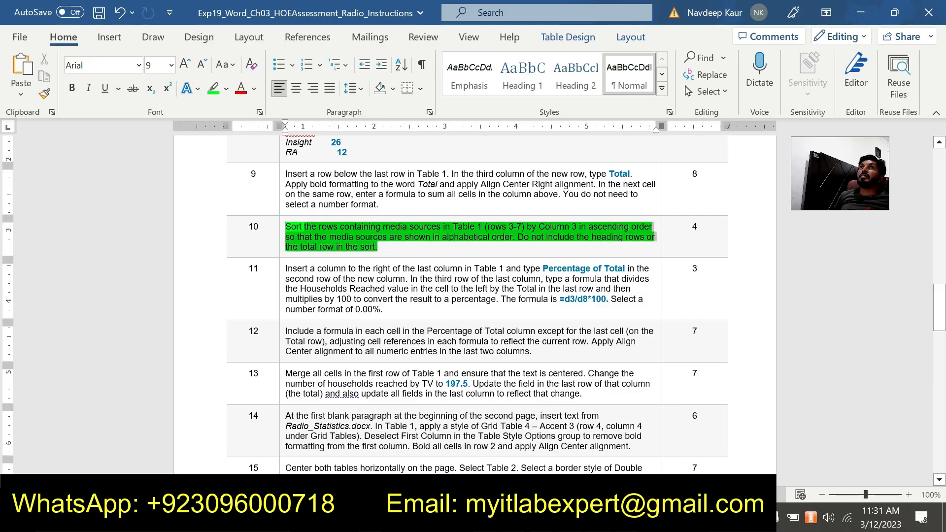
left_click(213, 89)
- Highlight the entire step 11 text about the Percentage of Total column in green
triple_click(384, 309)
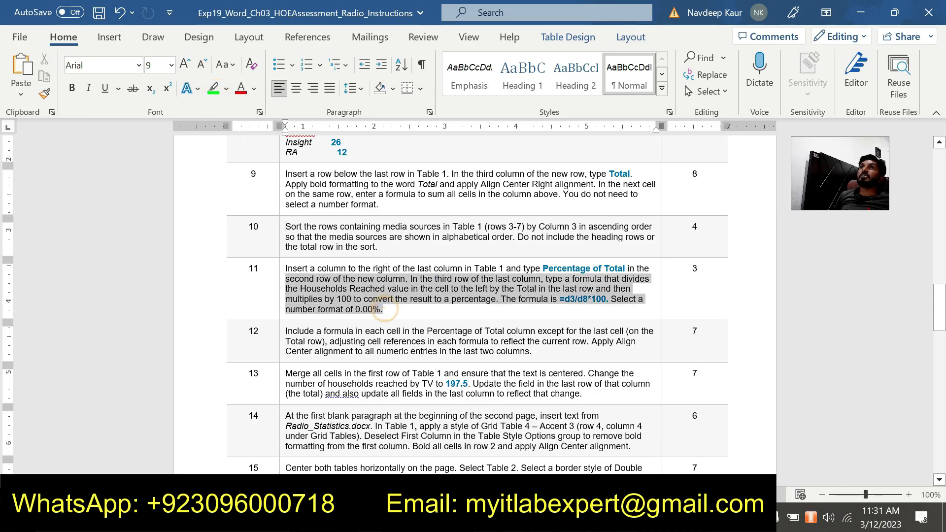
left_click(214, 90)
left_click(389, 313)
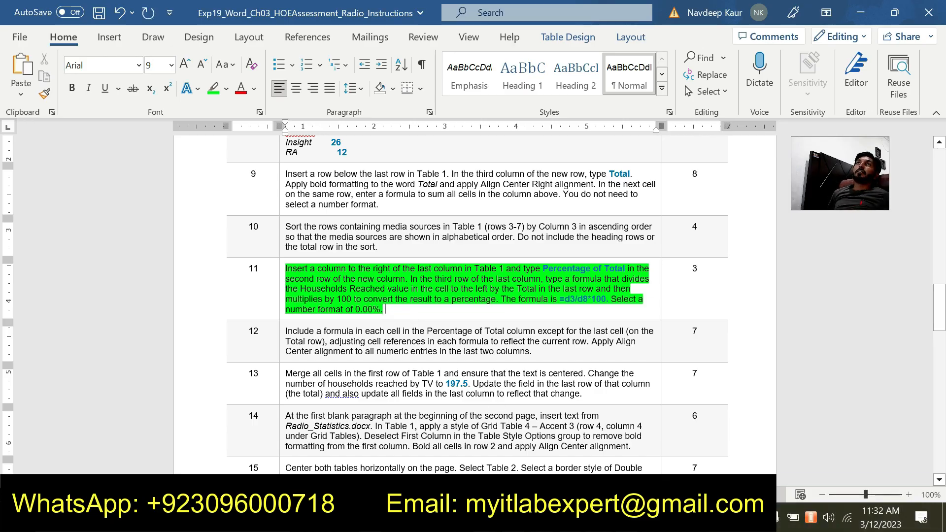
left_click_drag(841, 196, 876, 443)
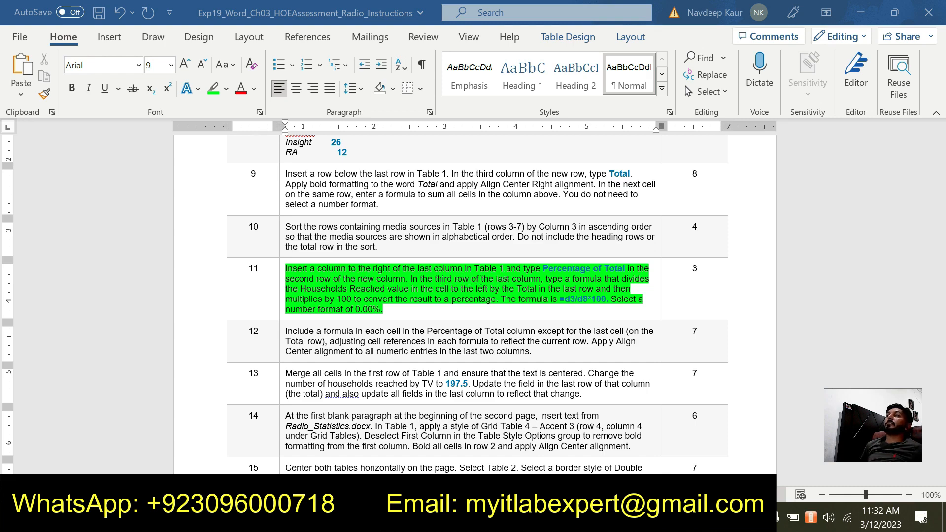
- Switch to the Radio assignment document and insert a column to the right of Table 1's last column
mouse_move(596, 521)
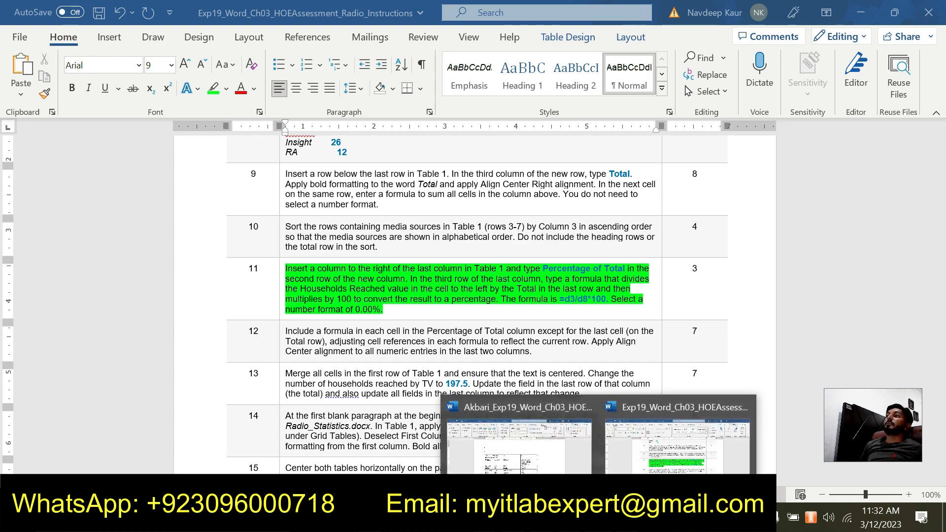
left_click(563, 453)
left_click(531, 295)
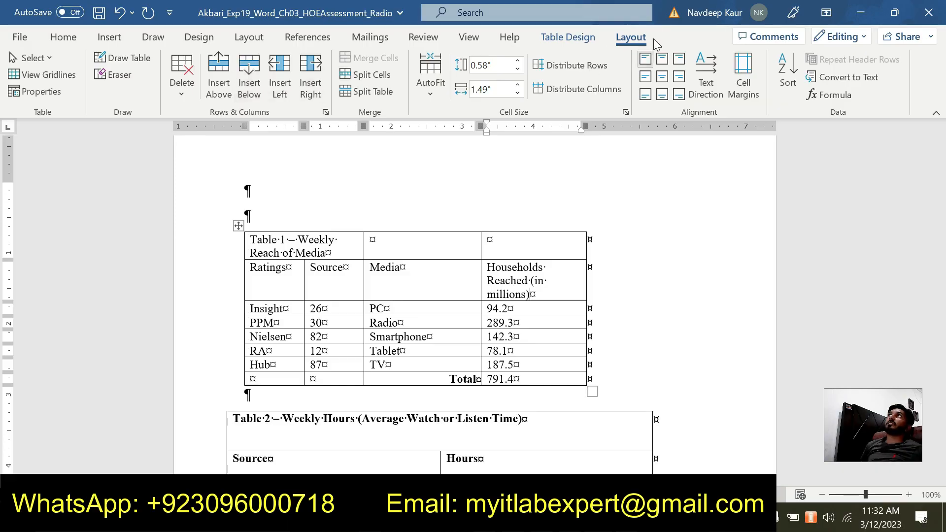
left_click(312, 79)
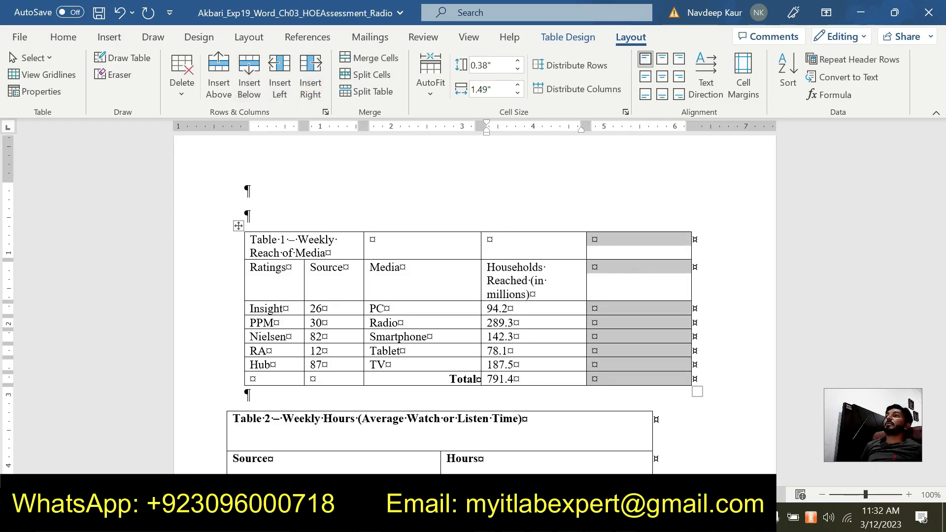
- Return to the instructions document and copy the text Percentage of Total from step 11
key("alt+Tab")
left_click(598, 518)
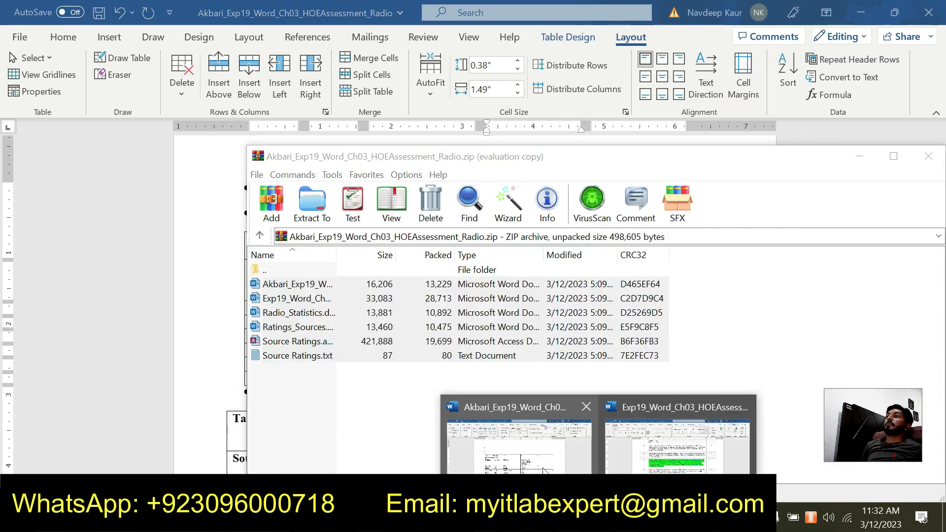
left_click(543, 466)
left_click(599, 517)
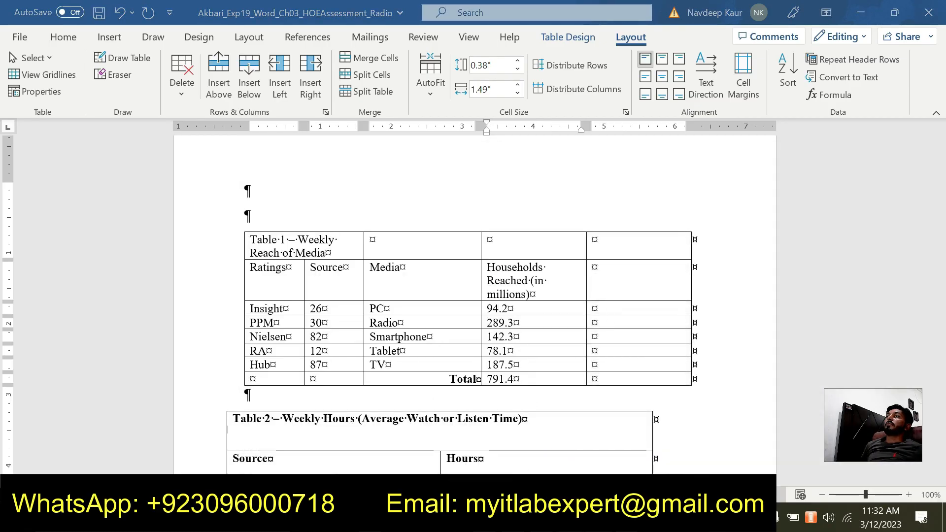
left_click(676, 458)
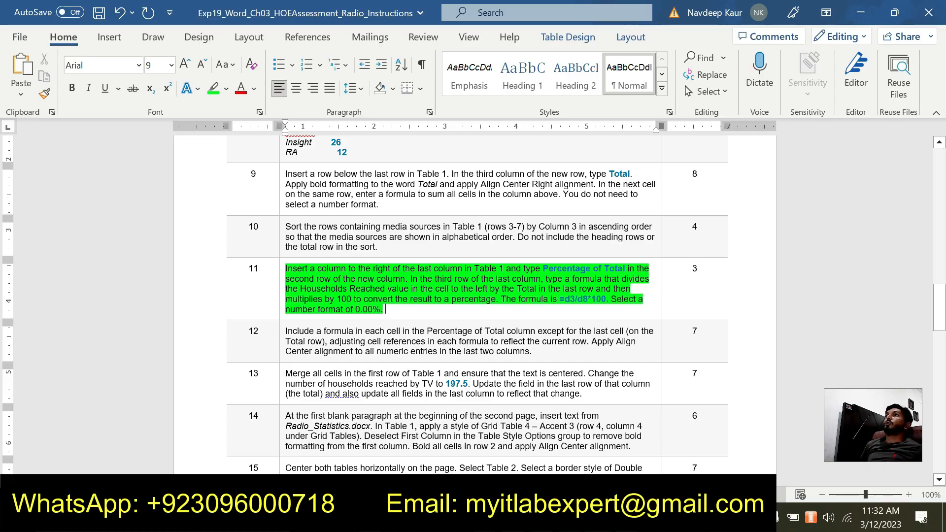
left_click_drag(542, 269, 626, 268)
key("ctrl+c")
left_click(590, 245)
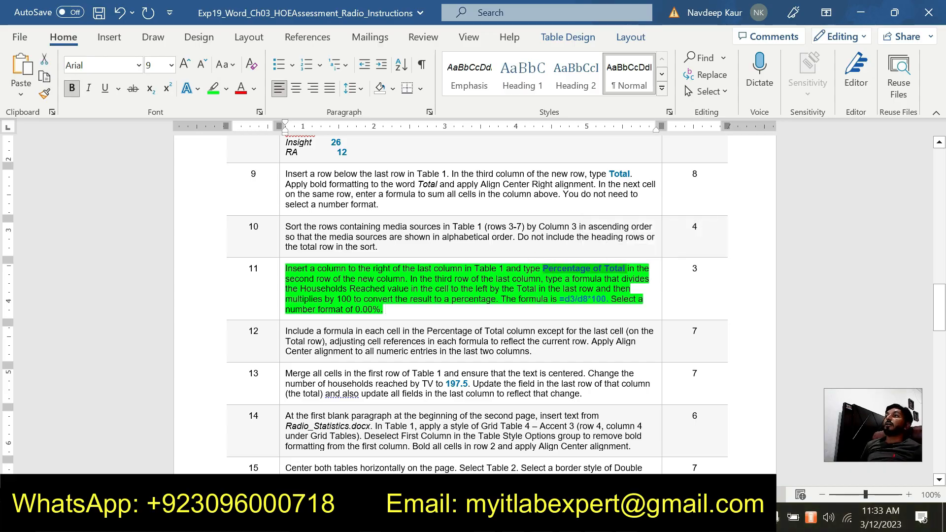
- In the Radio assignment document, paste Percentage of Total as plain text into the second row of Table 1's new column
left_click(551, 468)
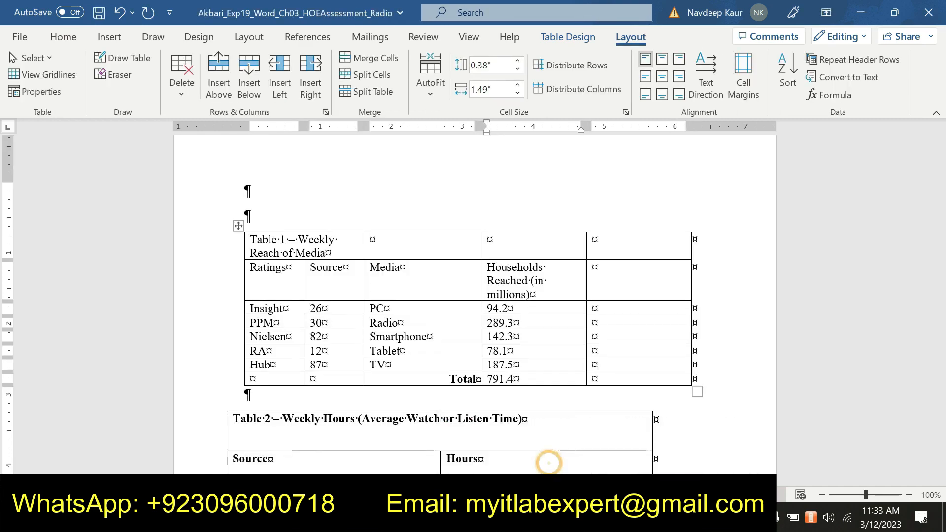
right_click(595, 266)
left_click(595, 267)
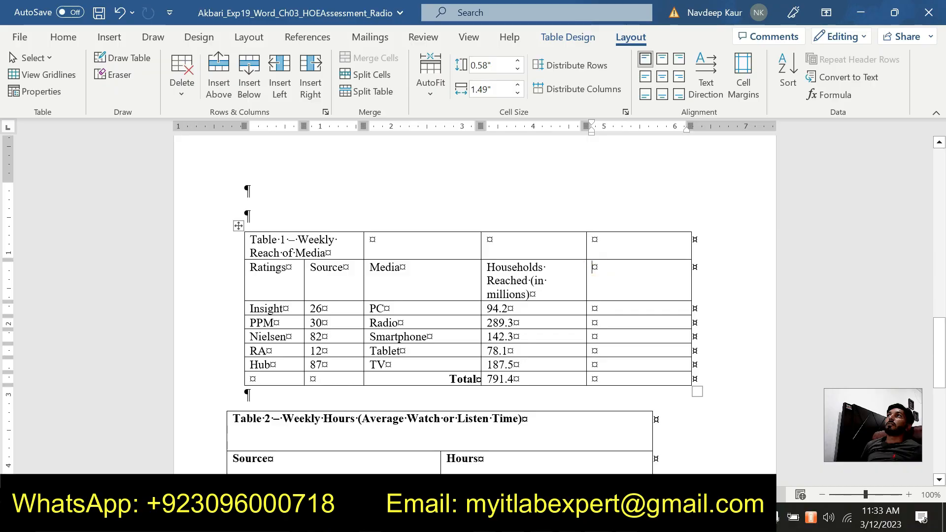
key("ctrl+v")
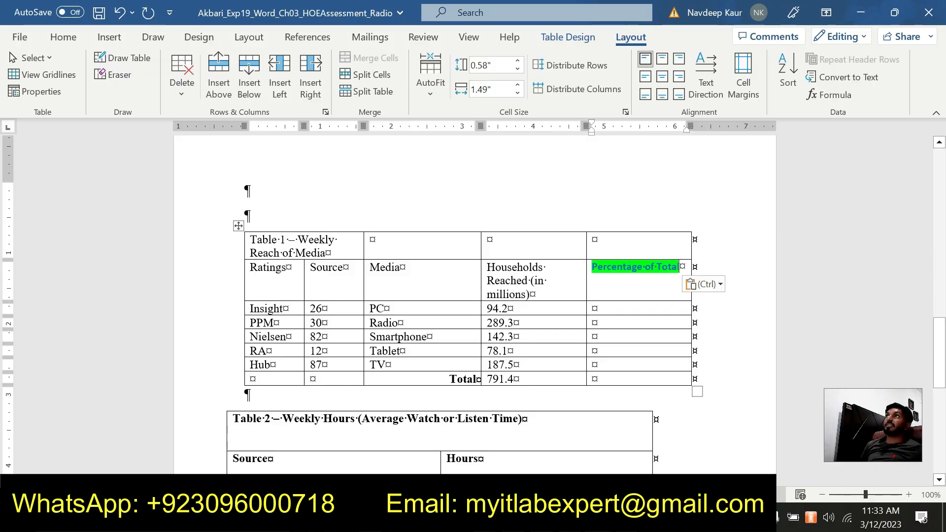
left_click(719, 284)
left_click(784, 322)
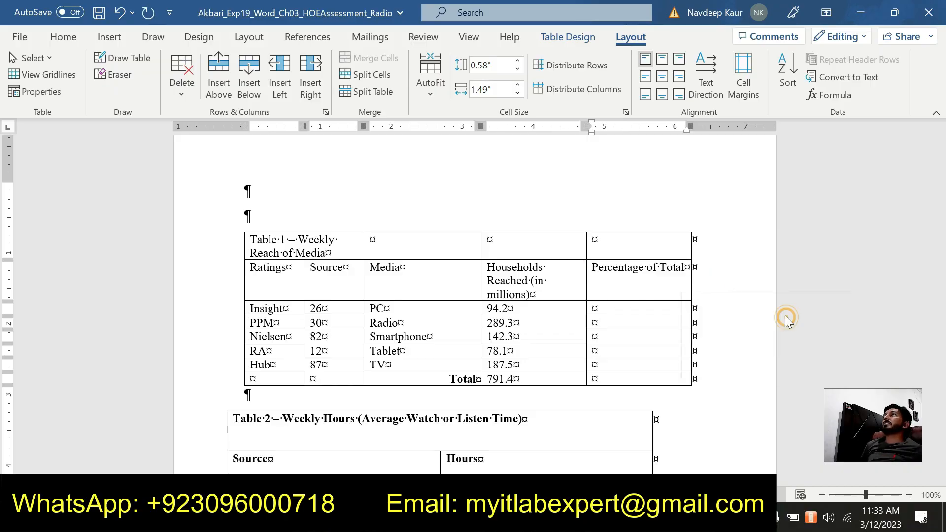
- Switch to the instructions document to check the step 11 formula and number format
mouse_move(571, 474)
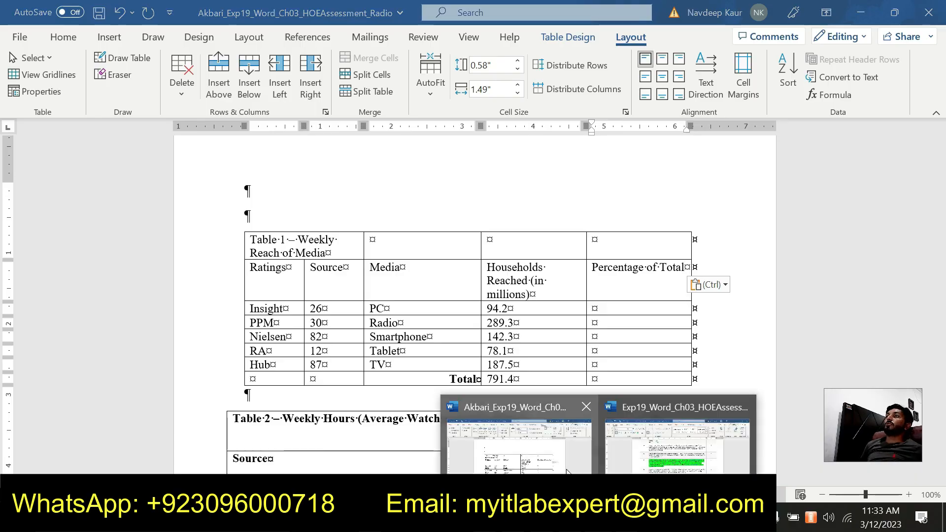
left_click(680, 448)
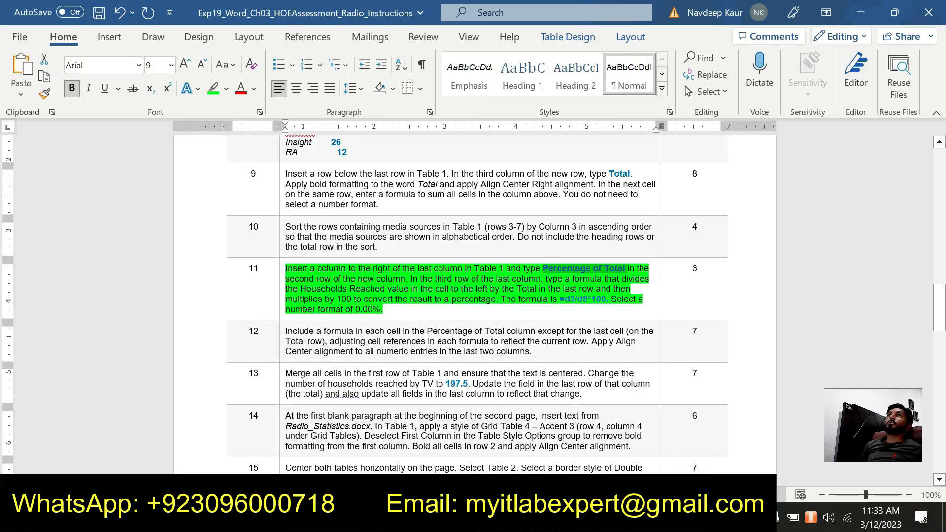
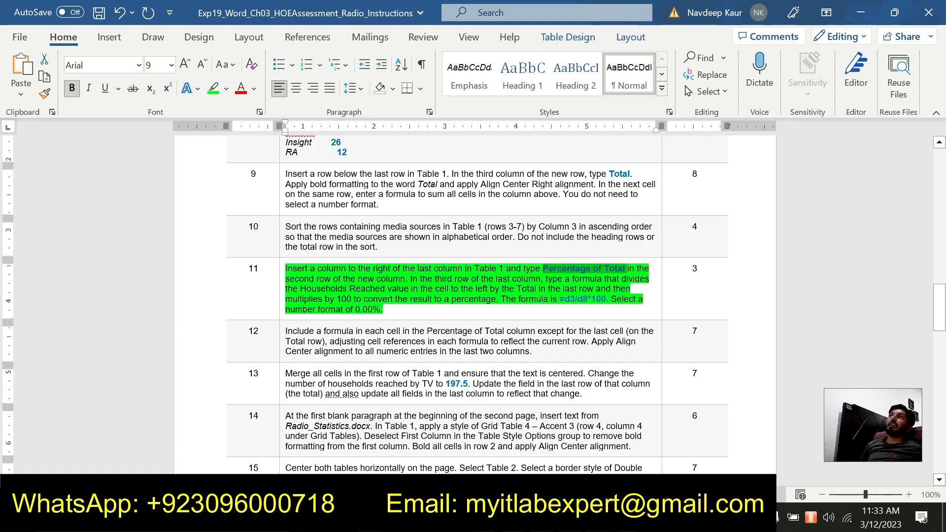
- Copy the formula =d3/d8*100 from step 11 of the instructions and switch to the Radio assignment document
left_click_drag(354, 310, 384, 310)
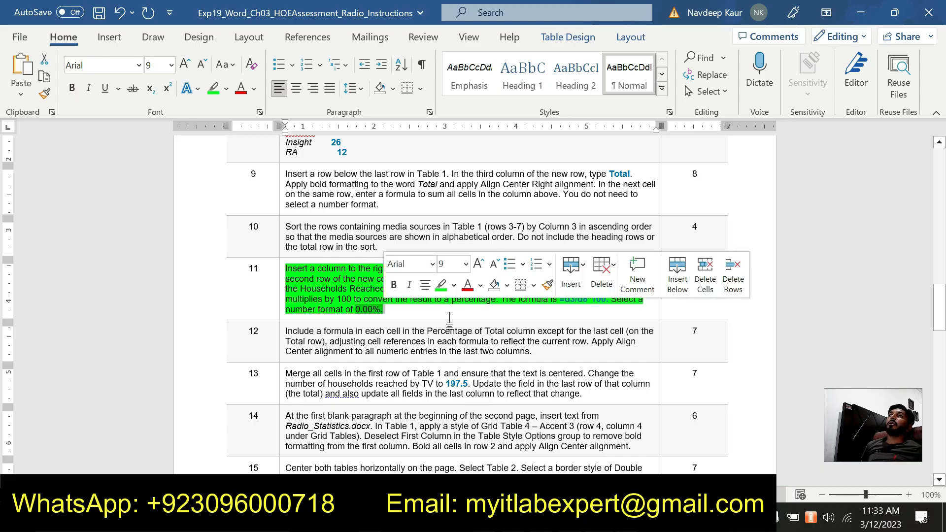
left_click(433, 311)
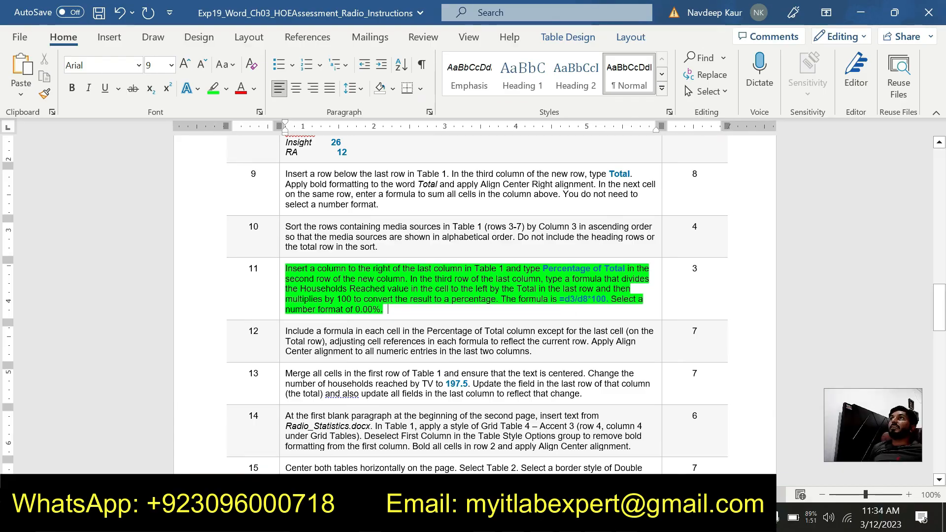
left_click_drag(559, 299, 606, 299)
key("ctrl+c")
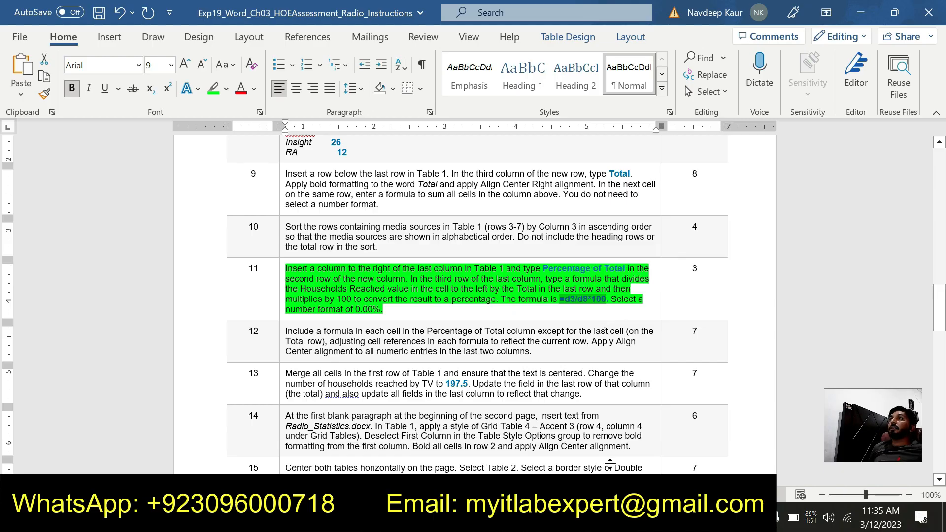
left_click(601, 517)
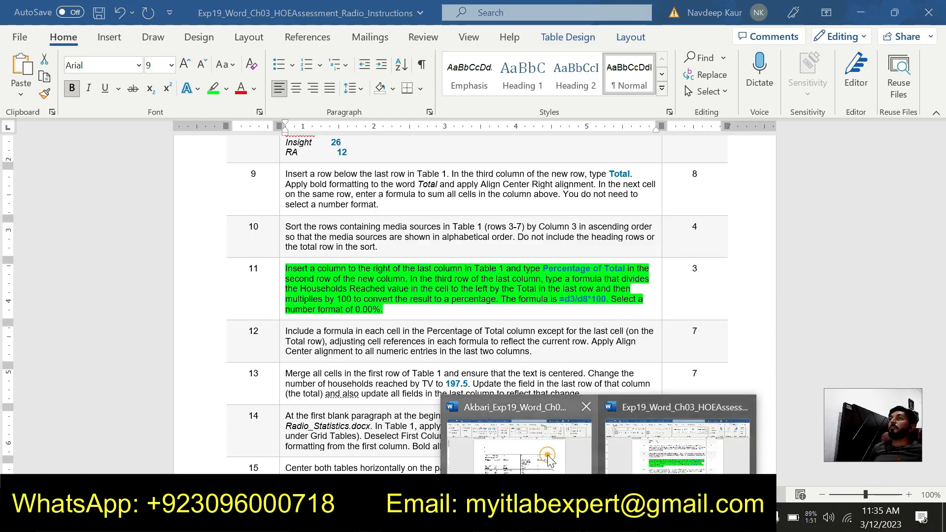
left_click(548, 455)
- Insert the formula =d3/d8*100 with number format 0.00% in the PC row's Percentage of Total cell in Table 1
left_click(592, 307)
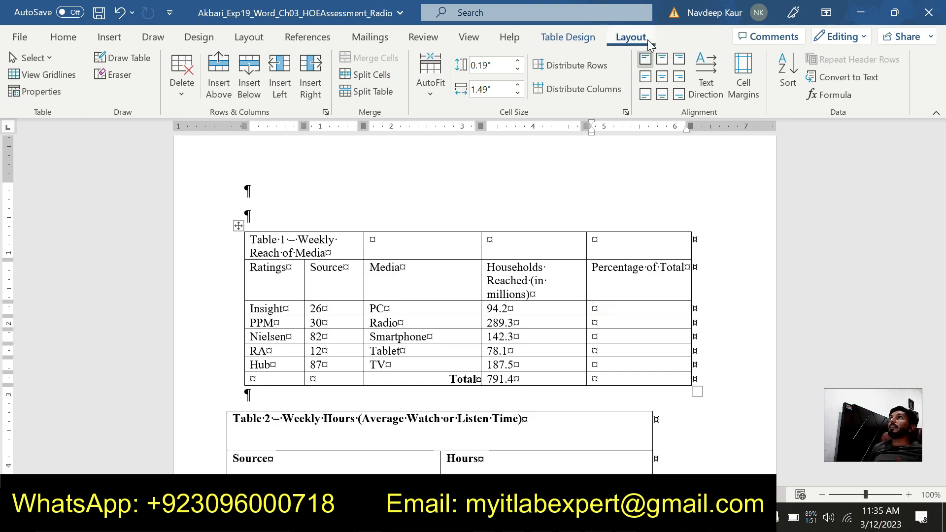
left_click(820, 97)
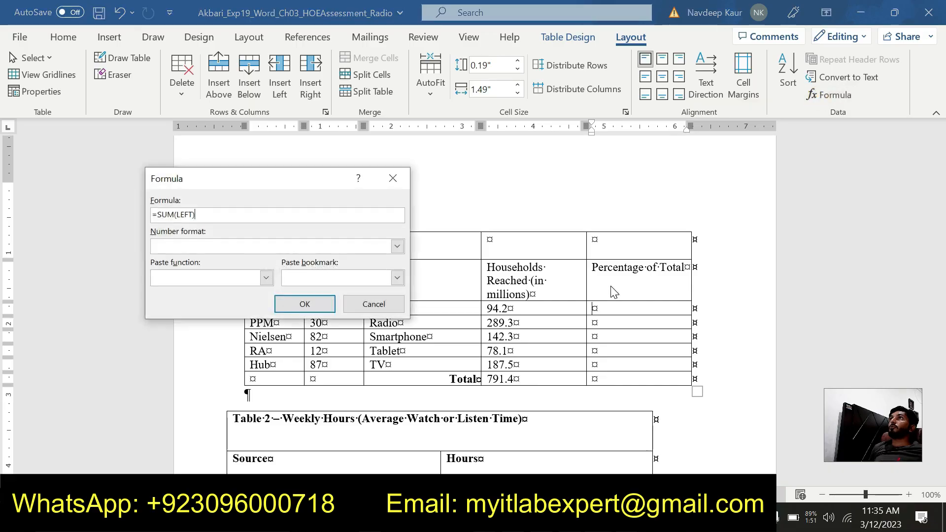
left_click_drag(228, 214, 146, 214)
type("=d3/d8*100")
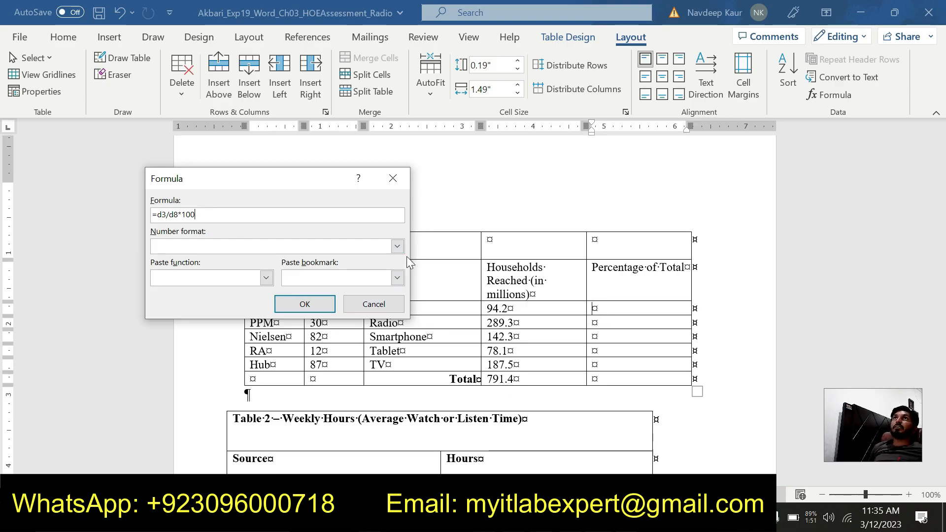
left_click(398, 245)
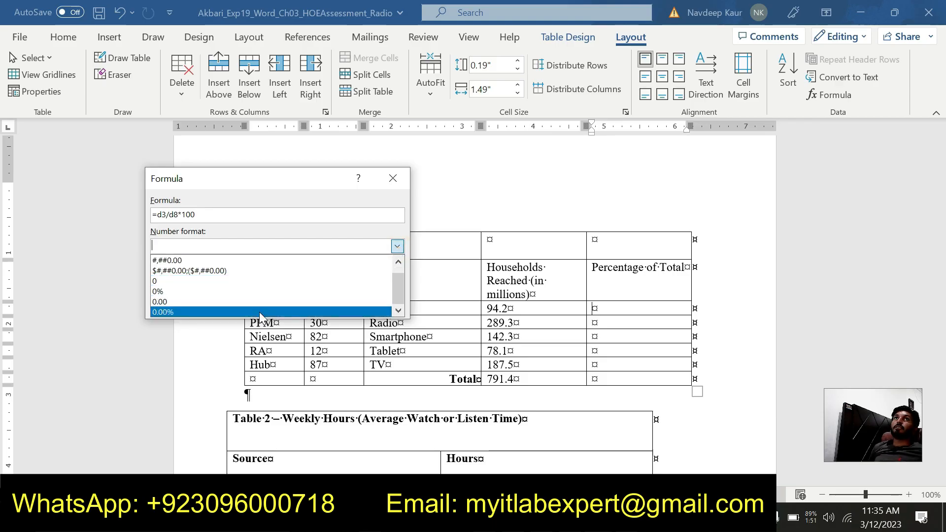
left_click(260, 312)
left_click(304, 305)
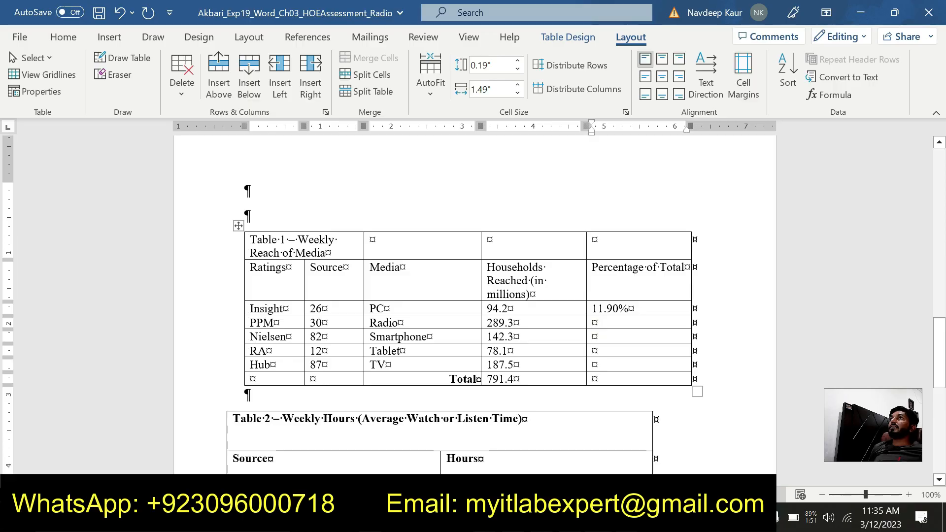
- Insert the formula =d4/d8*100 in the Radio row's Percentage of Total cell
left_click(827, 93)
left_click_drag(224, 214, 153, 214)
key("ctrl+v")
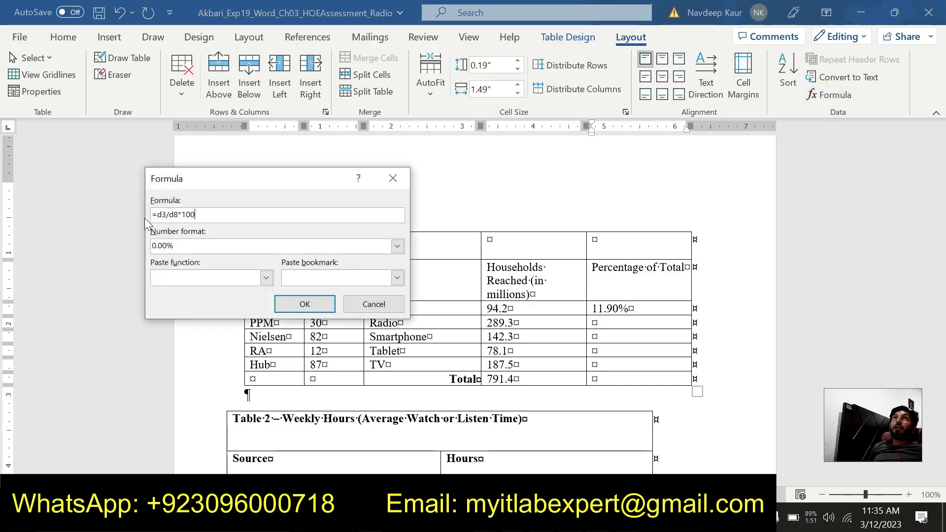
left_click(164, 215)
key("BackSpace")
type("4")
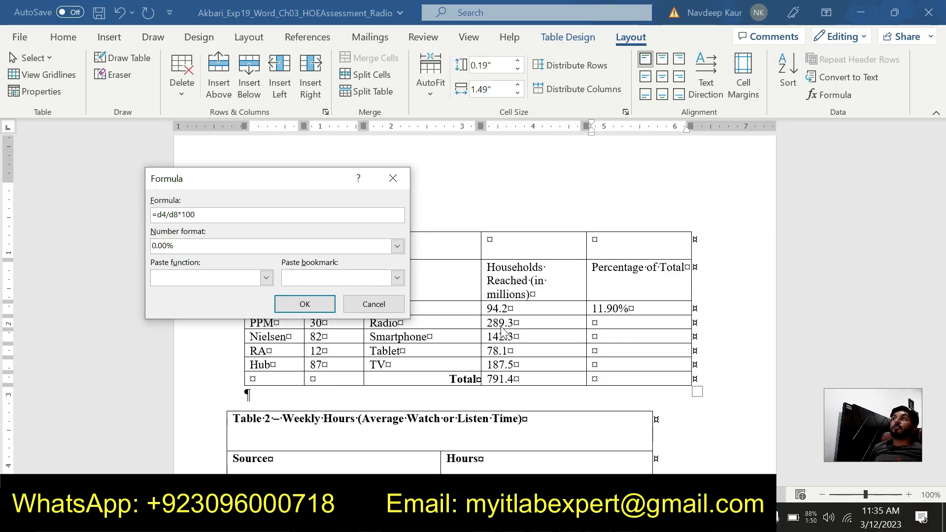
left_click(298, 306)
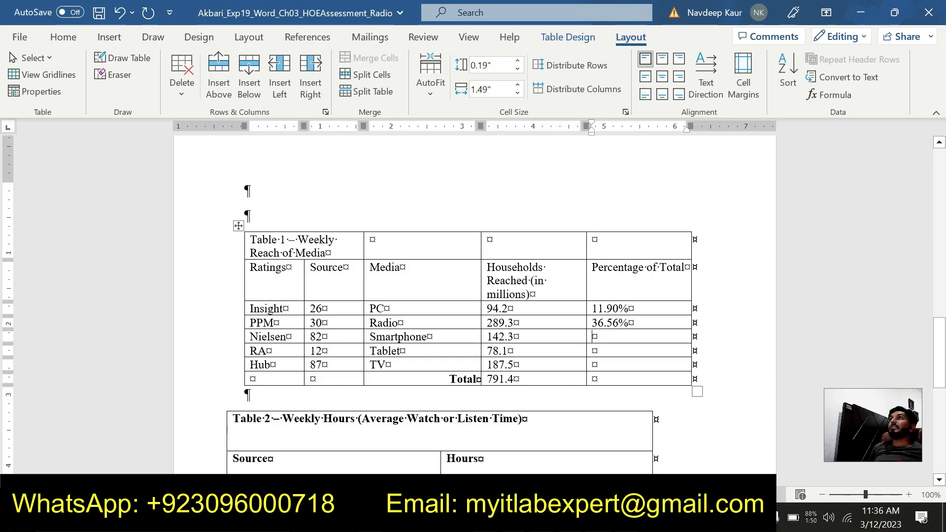
- Insert the formula =d5/d8*100 in the Smartphone row's Percentage of Total cell
left_click(830, 96)
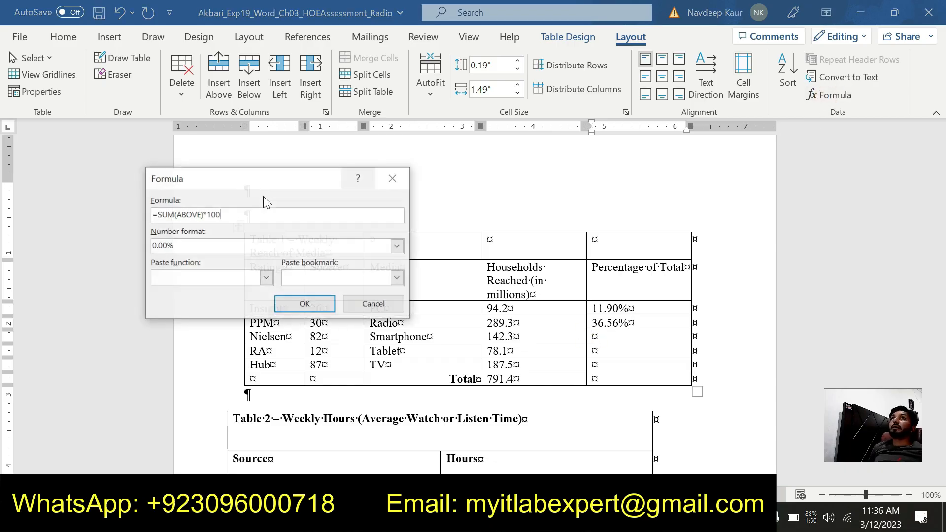
double_click(230, 212)
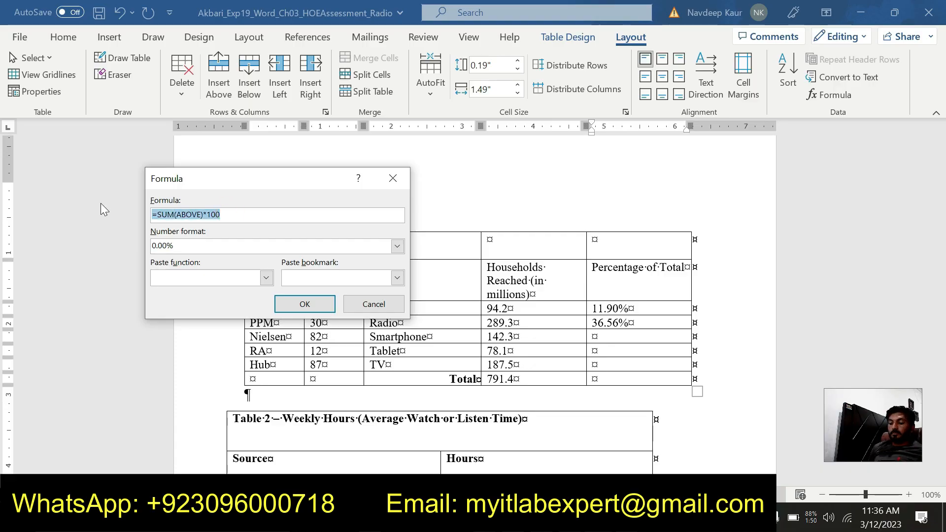
type("=d3/d8*100")
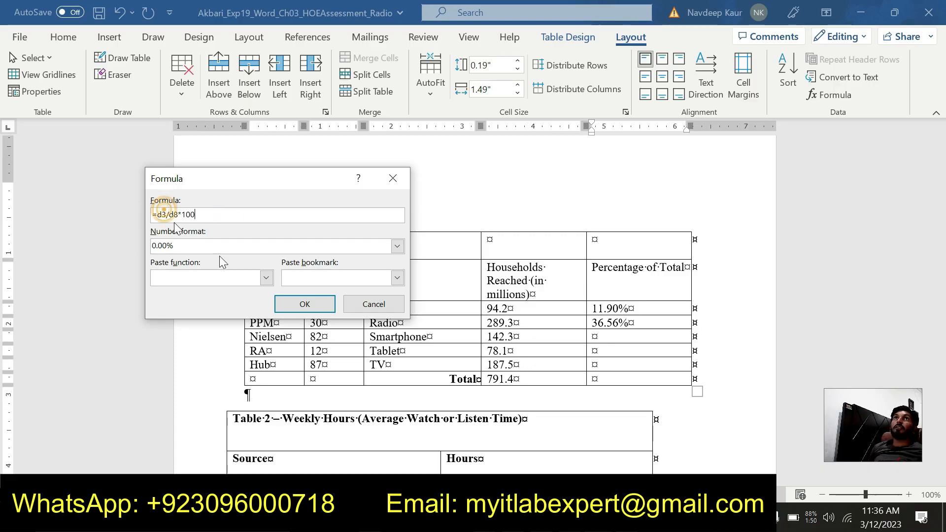
key("BackSpace")
type("5")
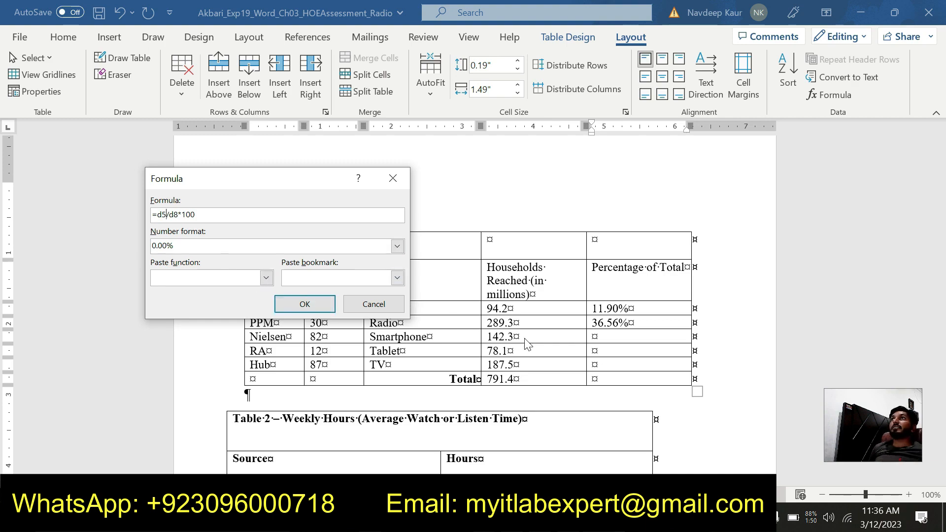
left_click(306, 303)
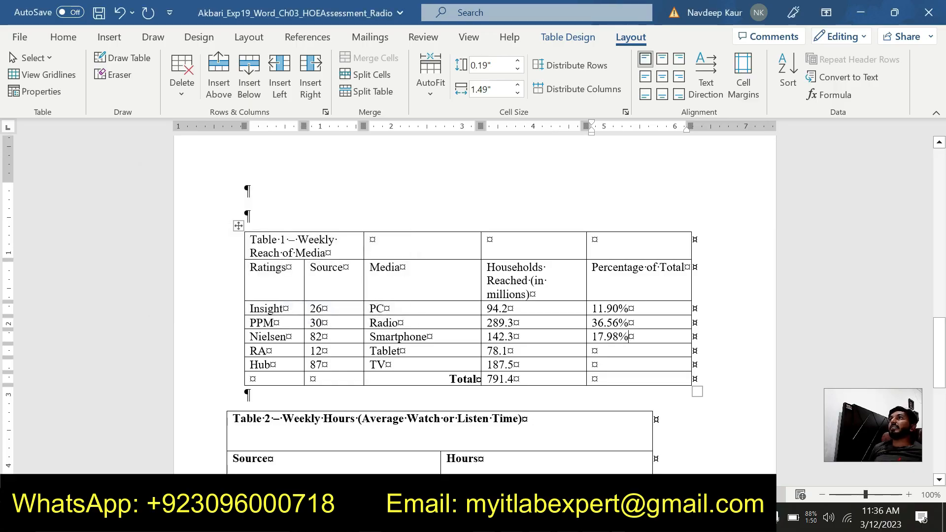
- Insert the formula =d6/d8*100 in the Tablet row's Percentage of Total cell
left_click(589, 351)
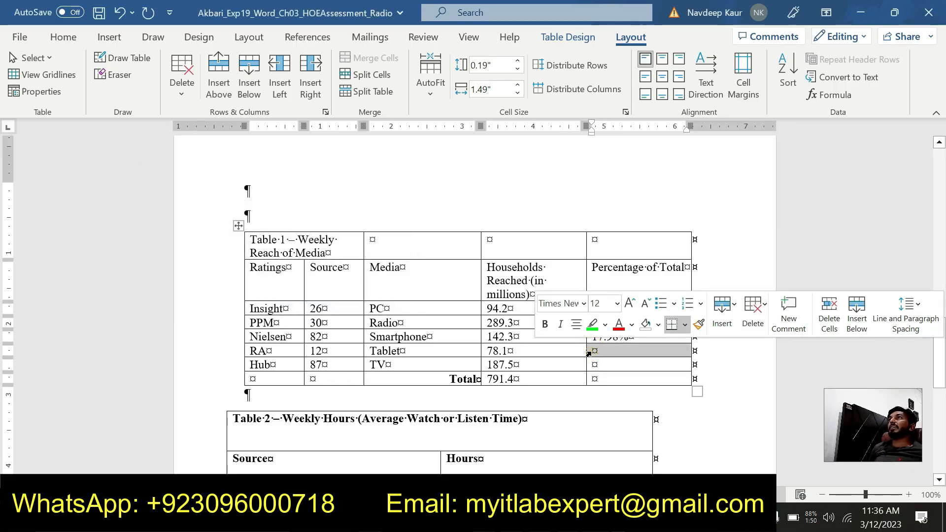
left_click(596, 351)
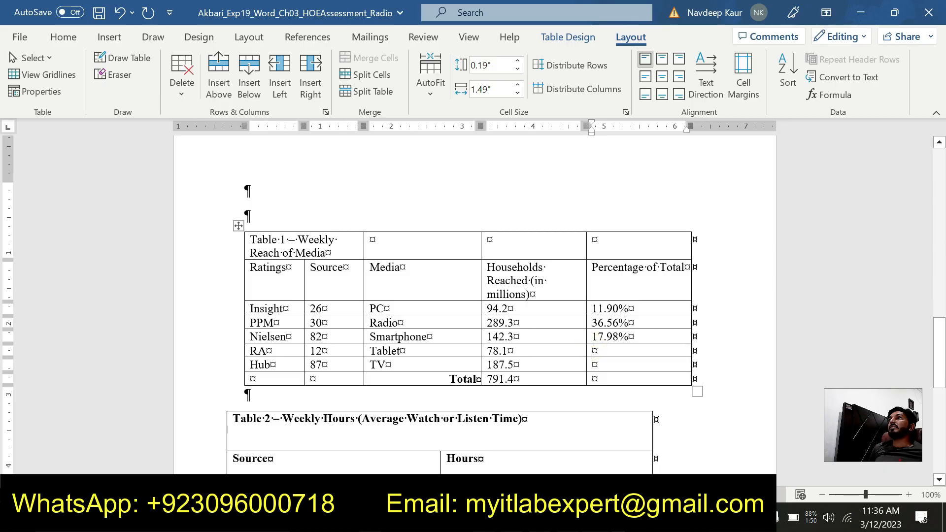
left_click(831, 94)
left_click_drag(244, 210, 117, 212)
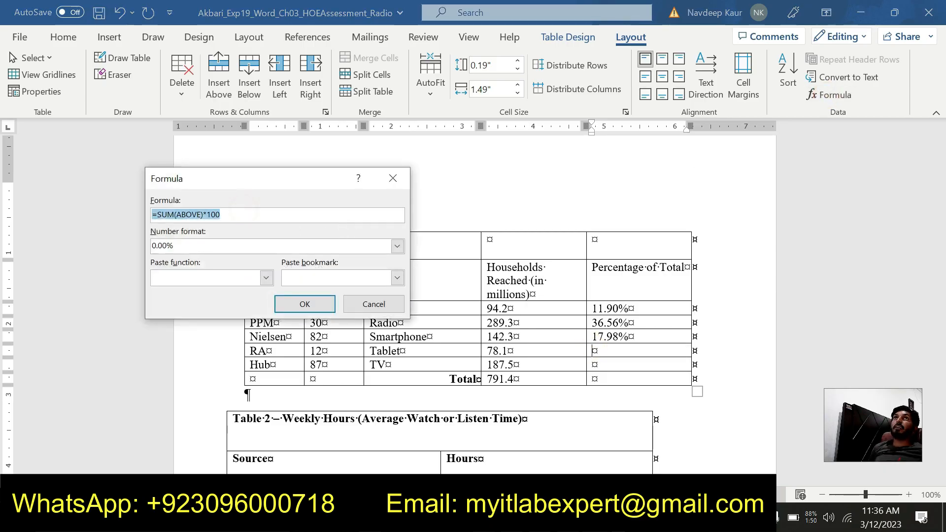
type("=d3/d8*100")
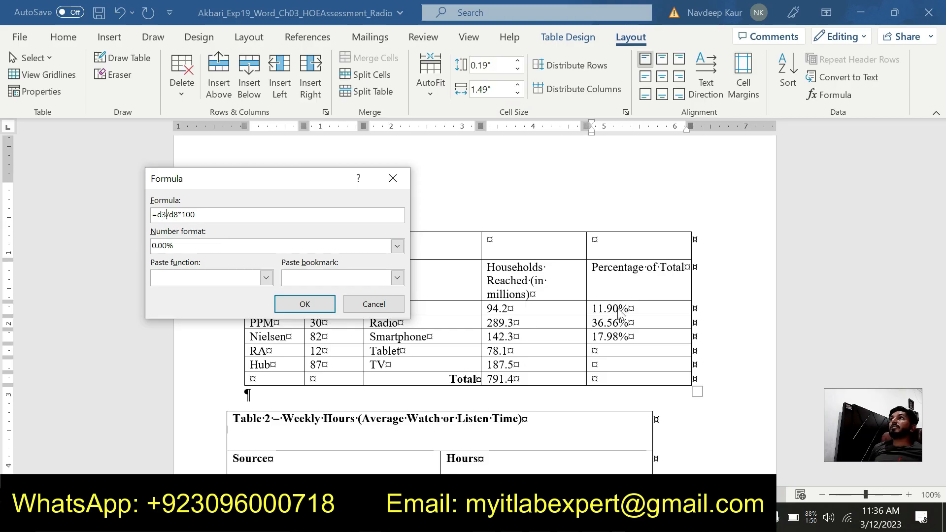
left_click(165, 215)
key("BackSpace")
type("6")
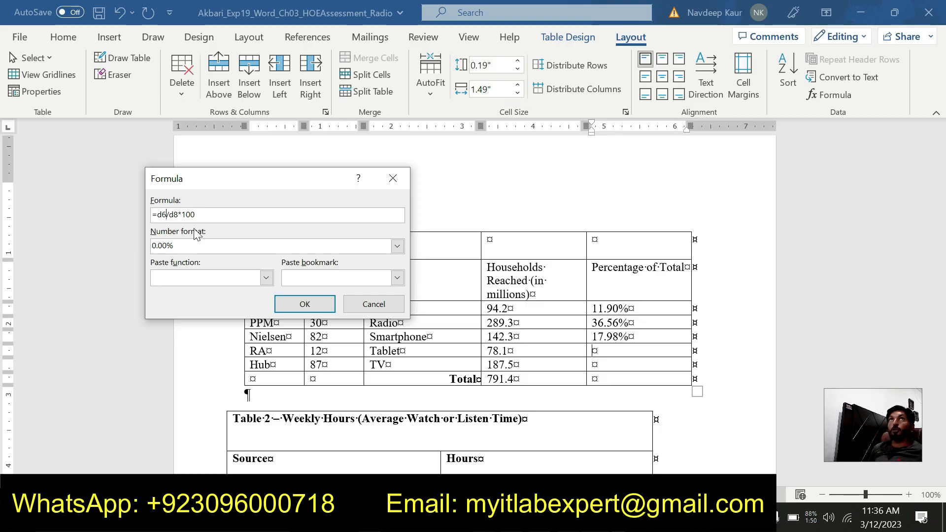
left_click(295, 303)
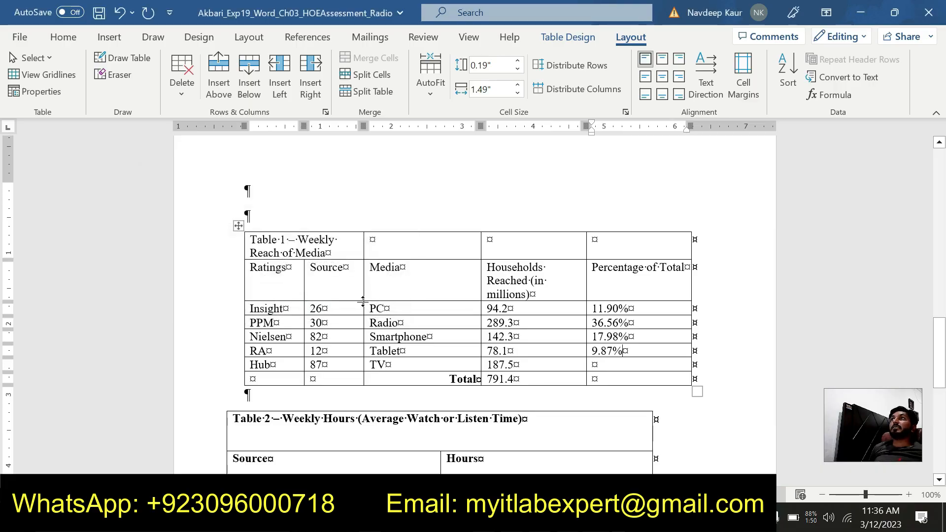
- Insert the formula =d7/d8*100 in the TV row's Percentage of Total cell
left_click(594, 364)
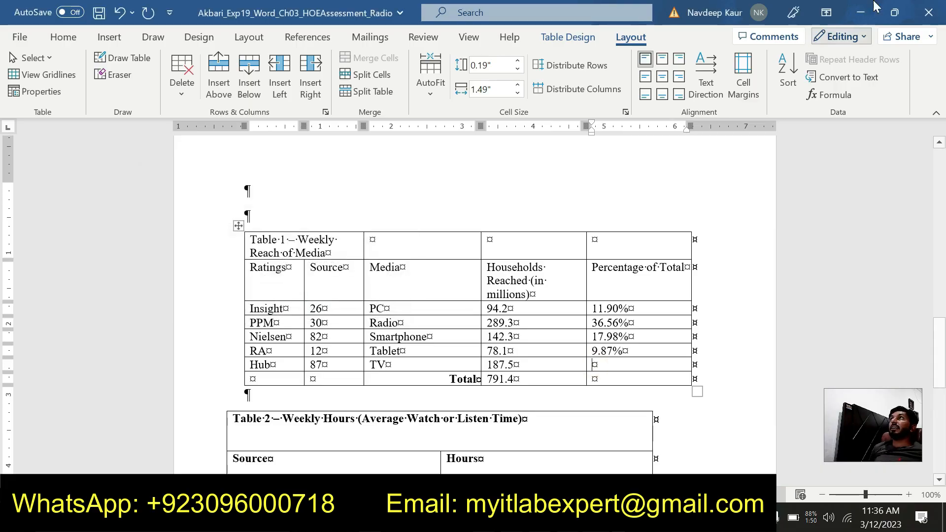
left_click(833, 95)
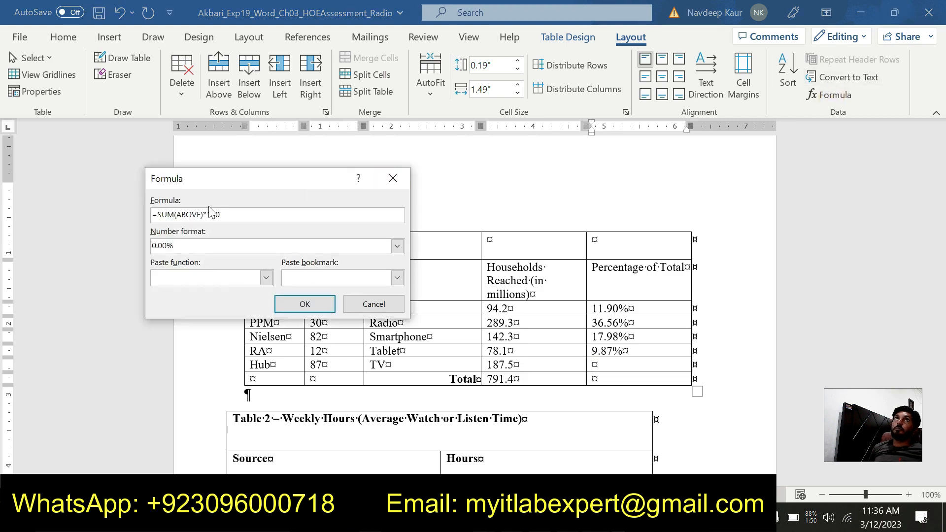
triple_click(232, 214)
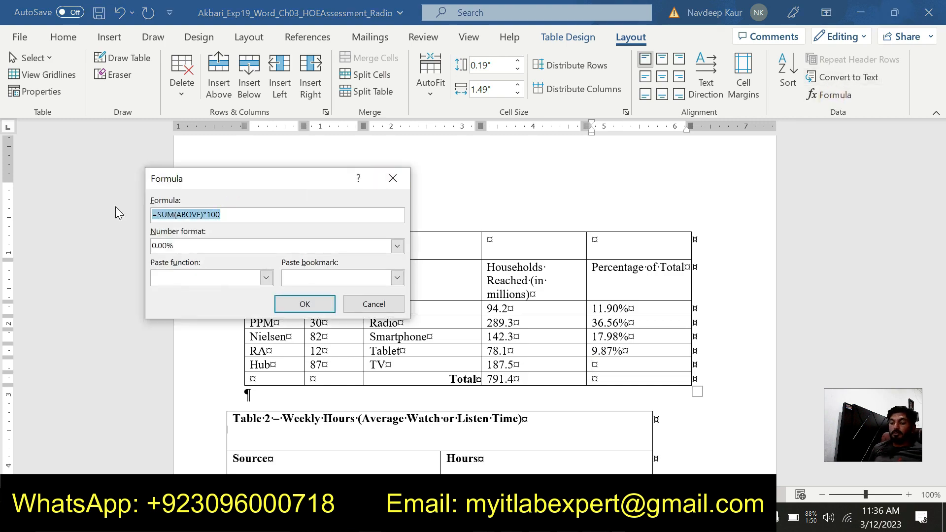
type("=d3/d8*100")
left_click(167, 215)
key("BackSpace")
type("7")
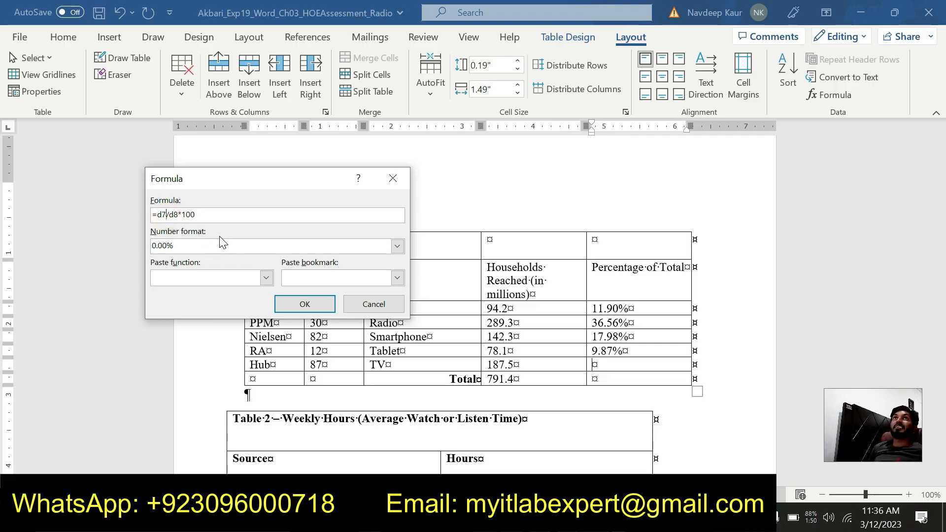
left_click(305, 304)
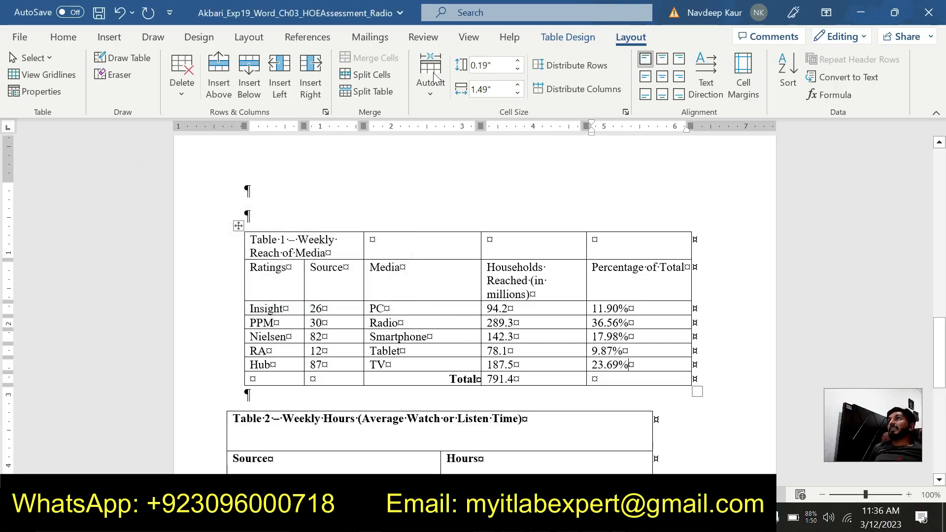
- Switch to the instructions document and remove the green highlight from the step 11 text
left_click(596, 517)
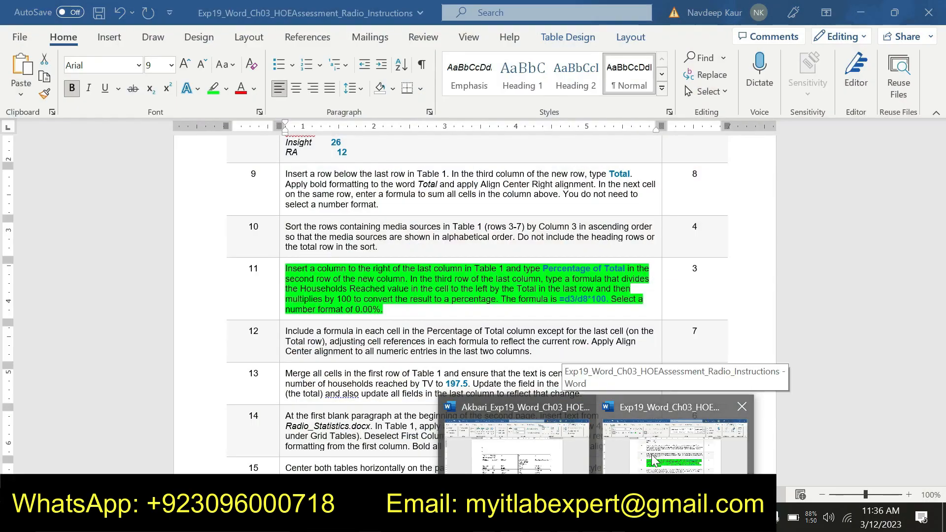
left_click(653, 461)
left_click(394, 307)
left_click_drag(395, 307, 285, 268)
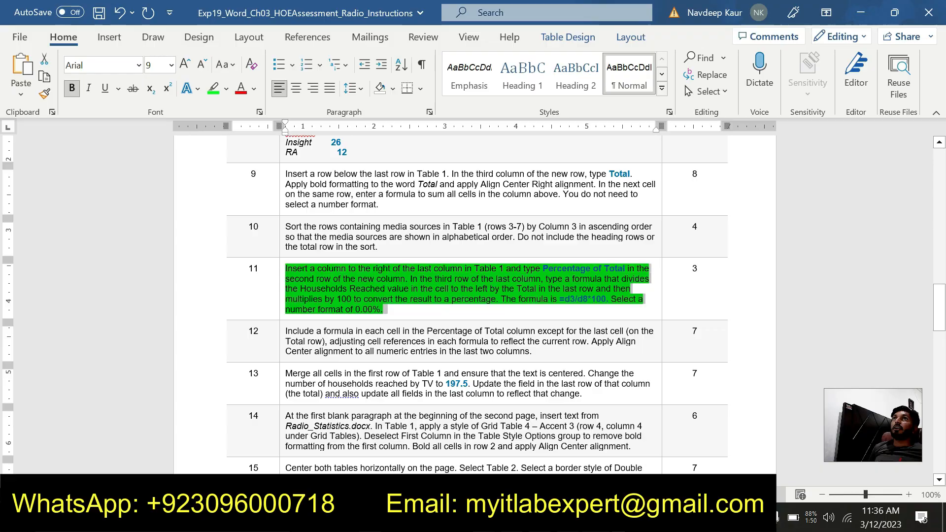
left_click(213, 90)
- Highlight the step 12 text in the instructions document in green
scroll(394, 276, "down", 2)
scroll(394, 276, "down", 1)
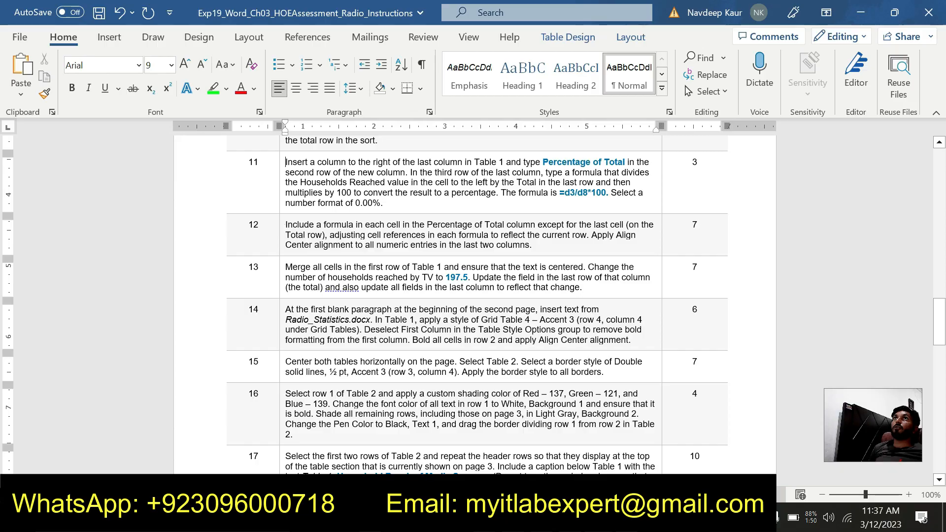
left_click_drag(286, 225, 533, 245)
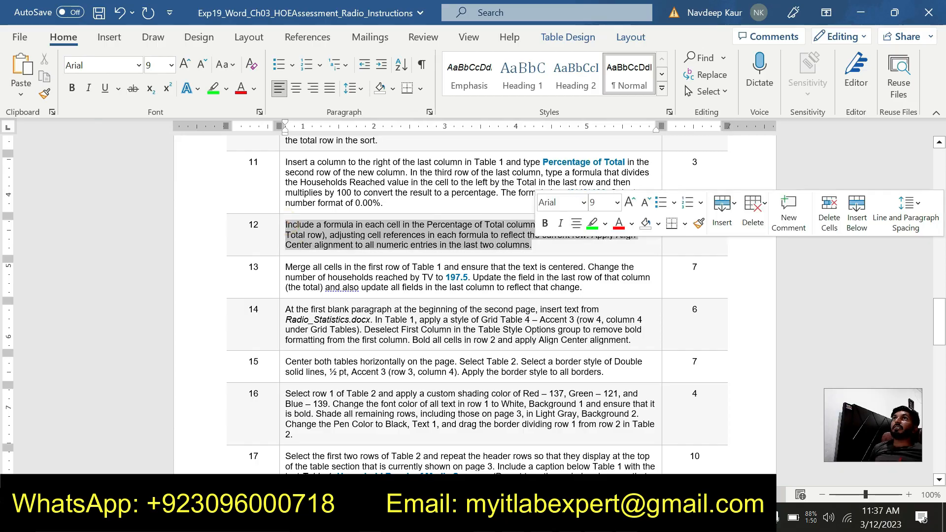
left_click(213, 90)
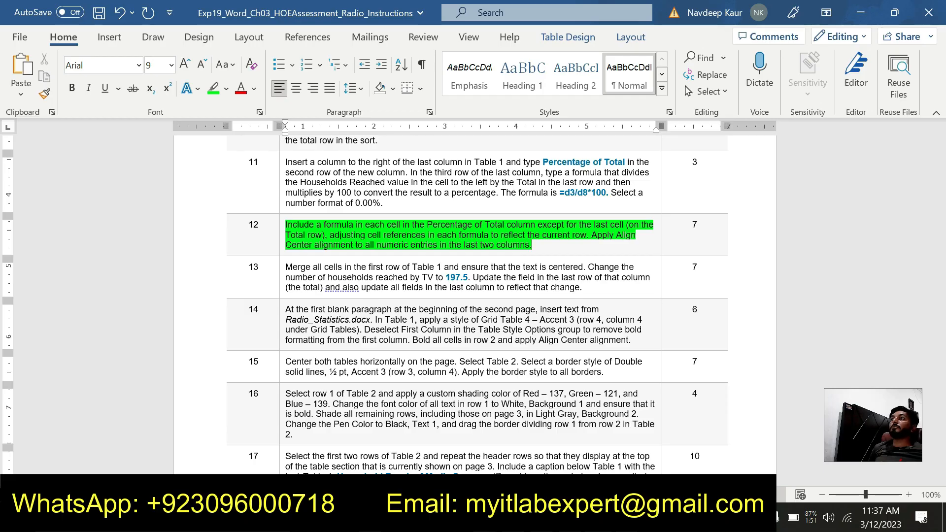
- In the Radio project document, apply Align Center to the numeric entries in Table 1's Percentage of Total and Households Reached columns
mouse_move(635, 520)
left_click(636, 451)
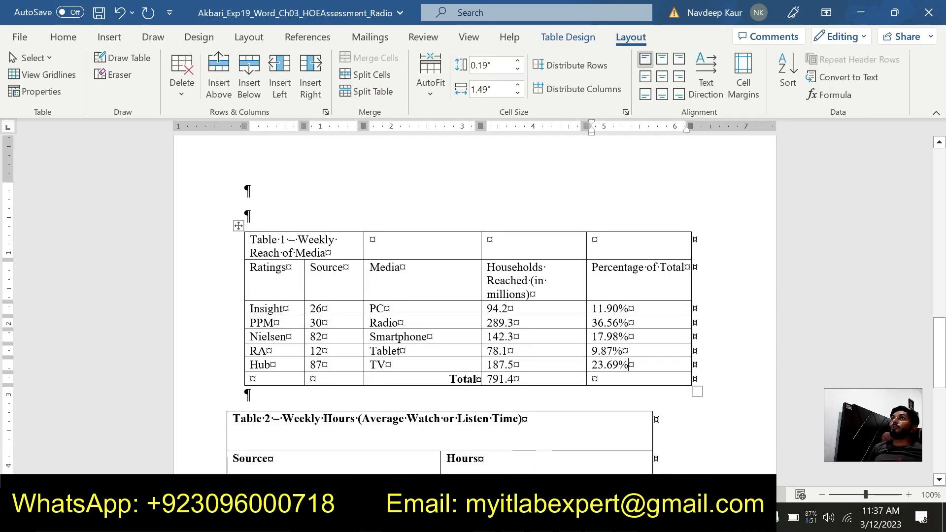
left_click_drag(628, 365, 640, 308)
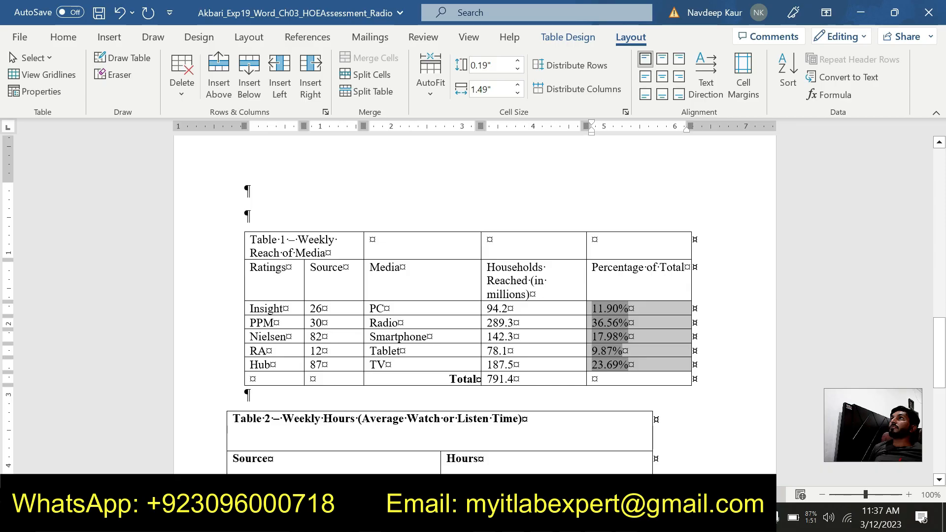
left_click(666, 75)
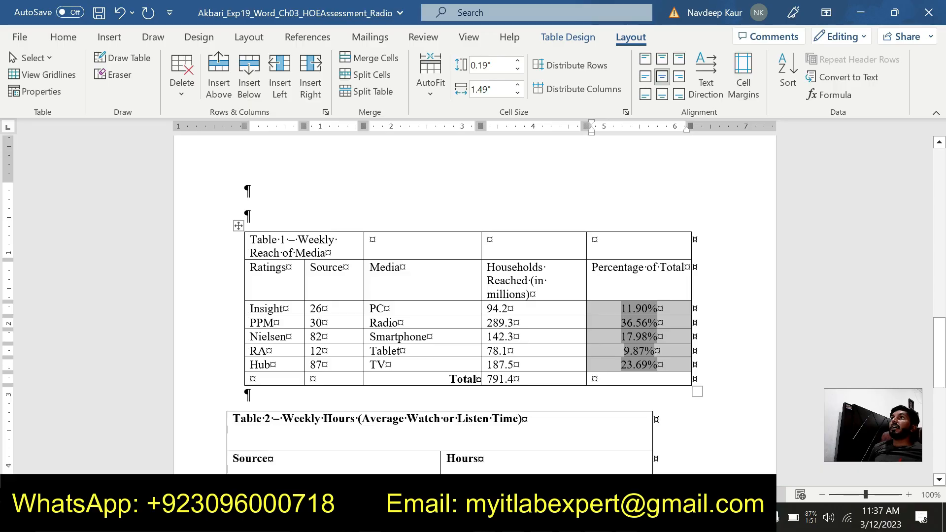
left_click_drag(517, 377, 507, 308)
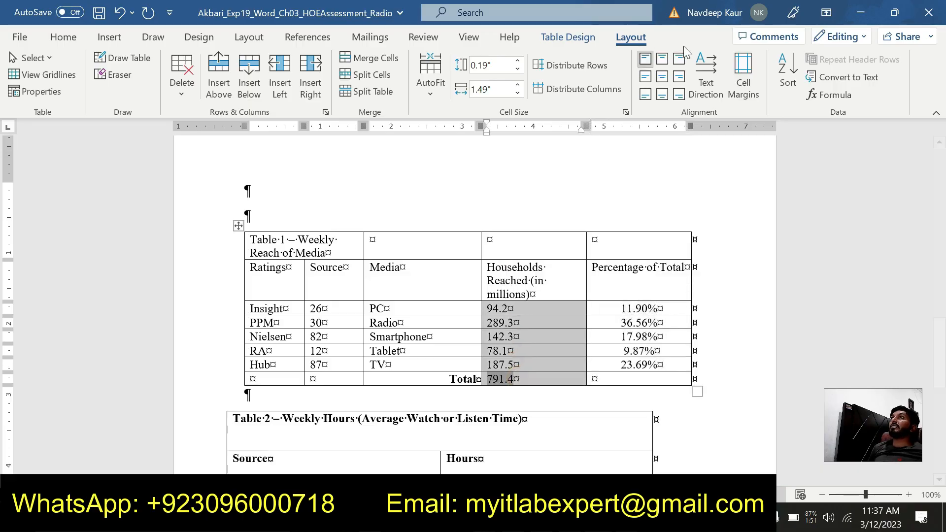
left_click(662, 76)
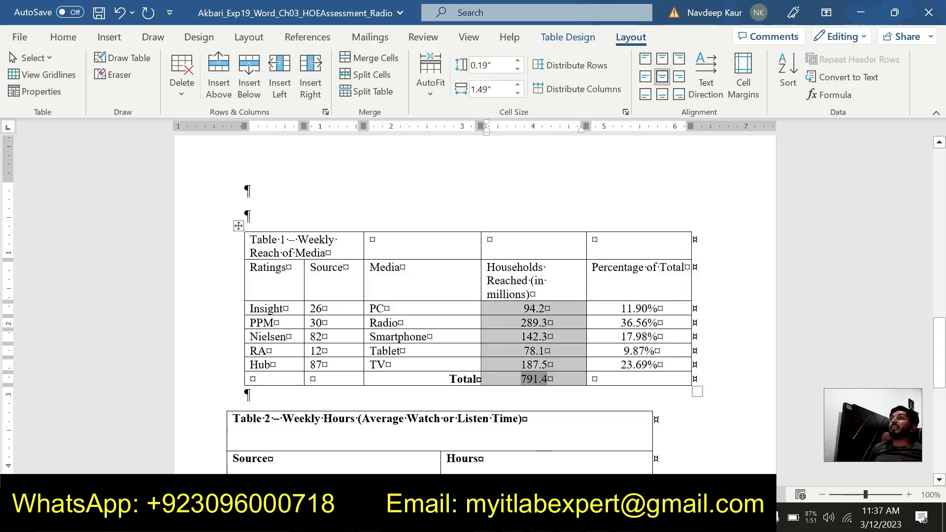
- Switch to the instructions document and remove the green highlight from the step 12 text
left_click(598, 522)
left_click(664, 451)
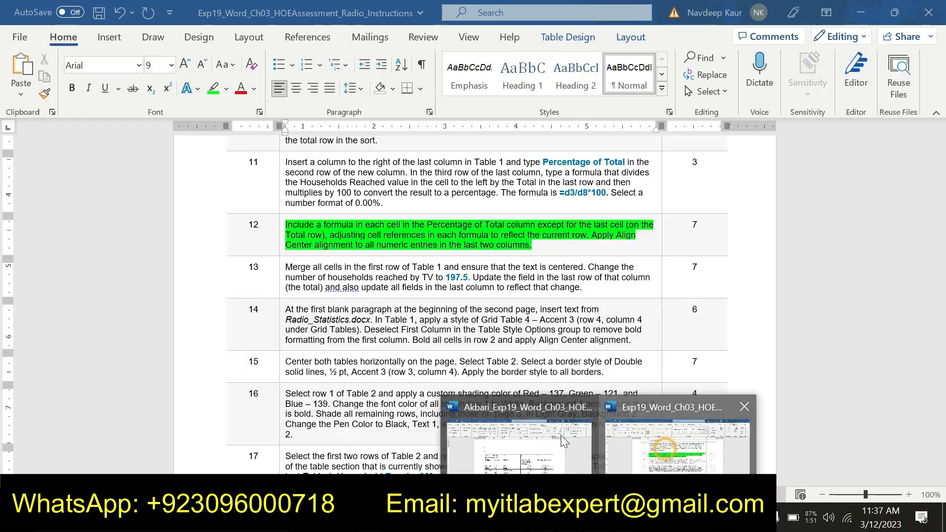
left_click(532, 245)
left_click_drag(532, 245, 285, 225)
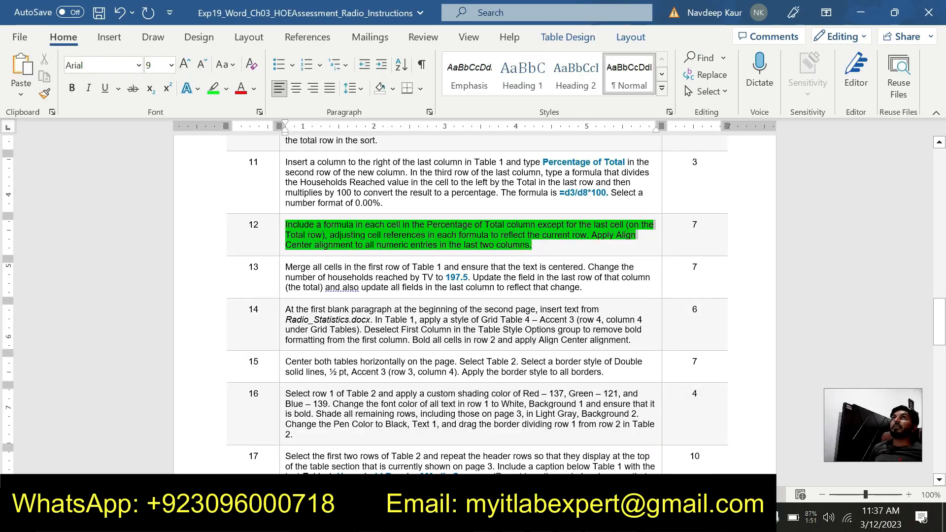
left_click(212, 91)
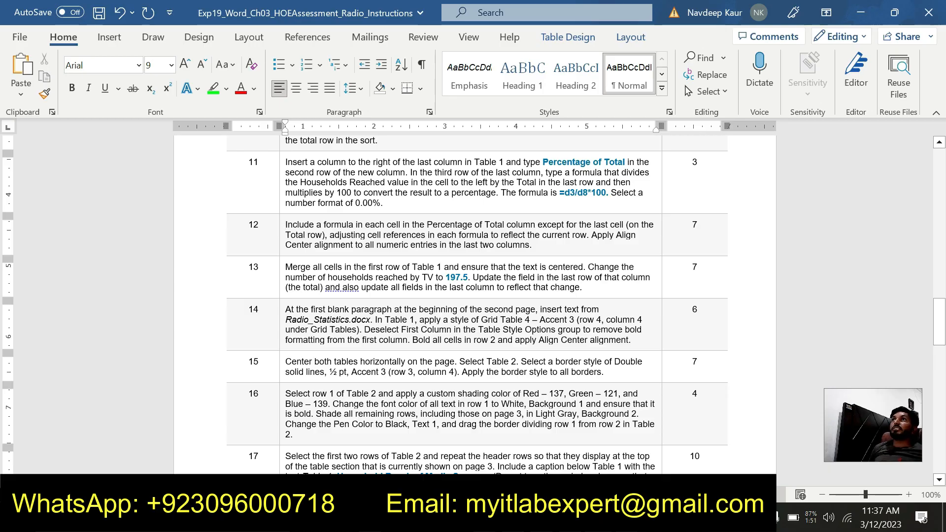
- Highlight the step 13 text in the instructions document in green
scroll(477, 295, "down", 3)
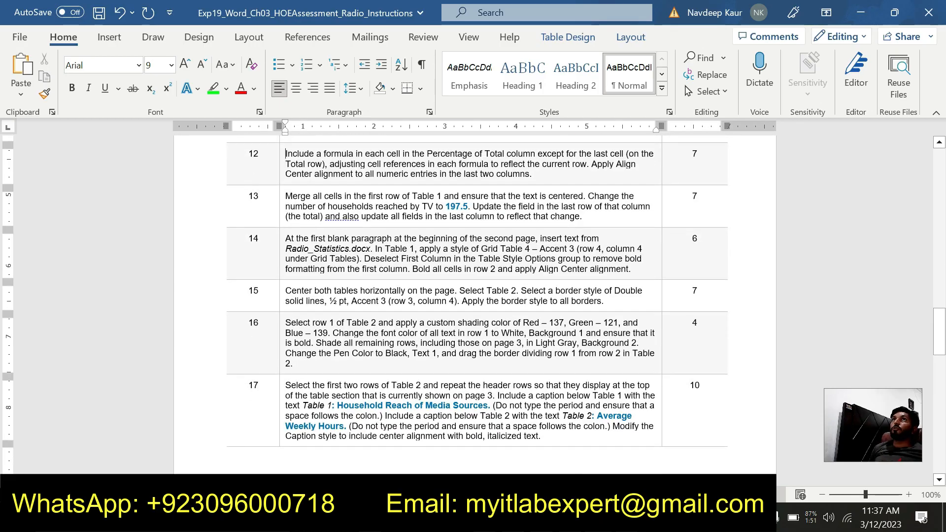
scroll(476, 296, "down", 20)
scroll(477, 296, "up", 20)
scroll(477, 296, "up", 2)
left_click_drag(591, 255, 333, 237)
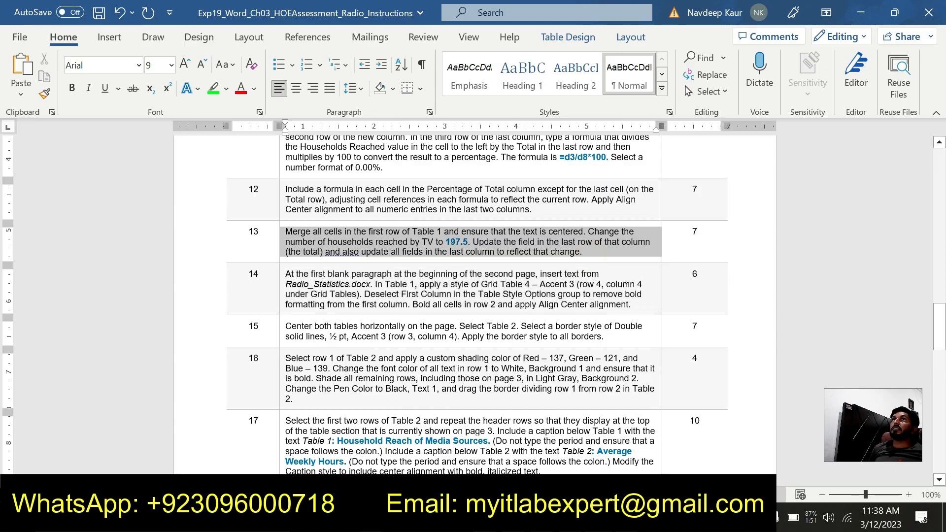
left_click(210, 91)
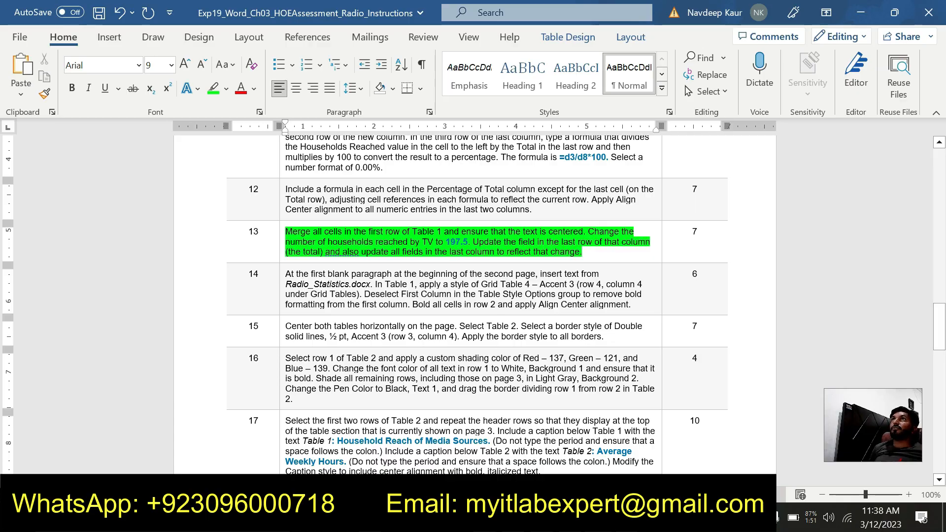
- Switch to the Radio project document and merge all cells in the first row of Table 1
left_click(599, 521)
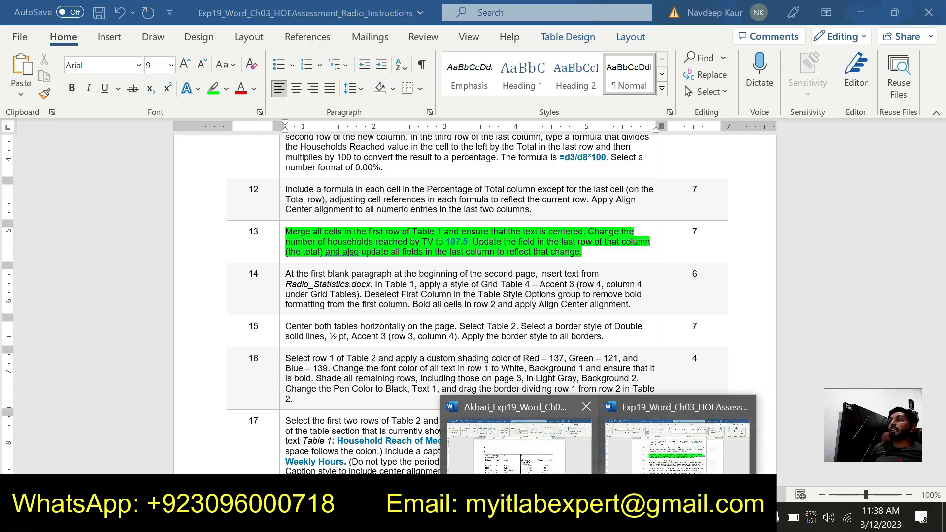
left_click(550, 455)
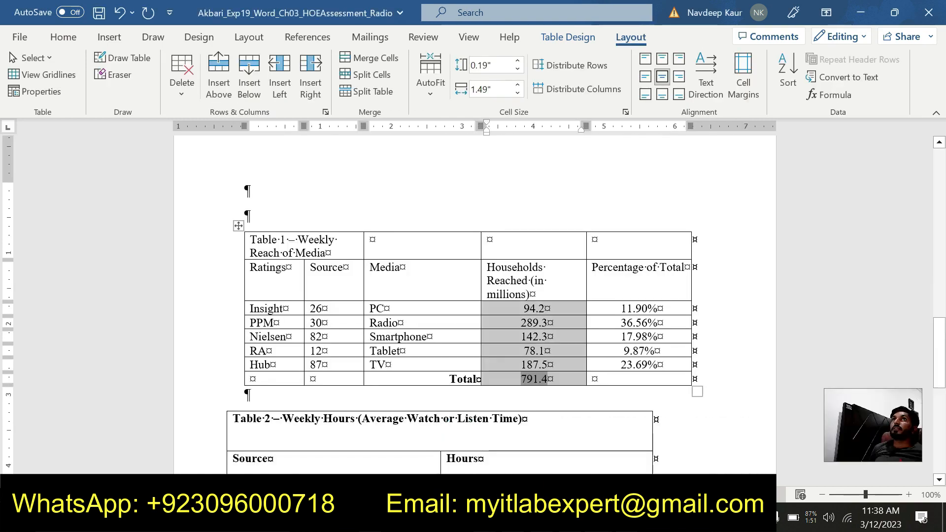
left_click(298, 241)
left_click_drag(611, 240, 305, 242)
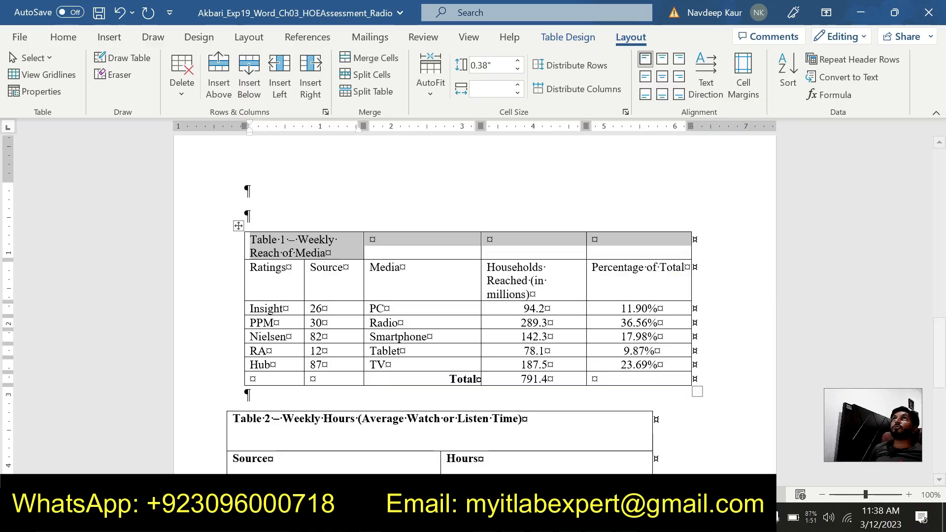
double_click(624, 39)
double_click(624, 39)
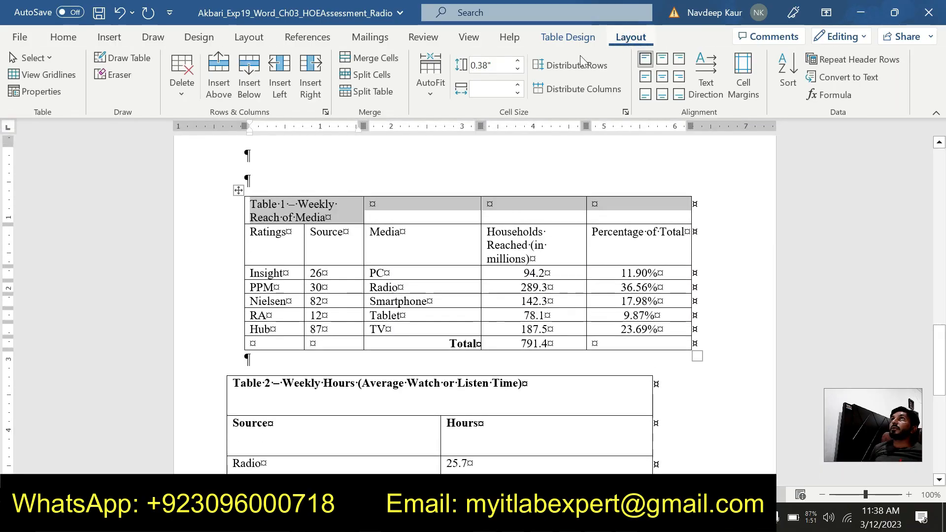
left_click(371, 57)
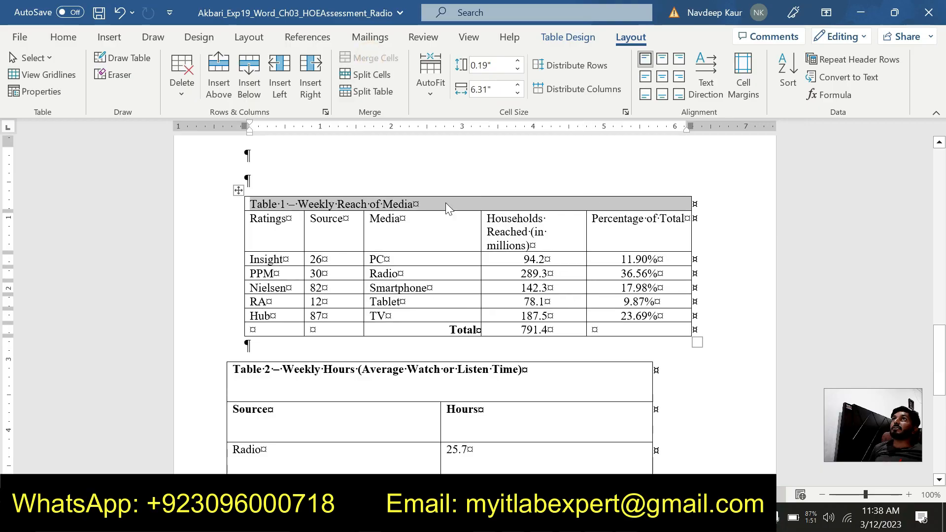
- Recheck step 13 in the instructions document, then apply Align Center to Table 1's merged title row in the project document
left_click(598, 518)
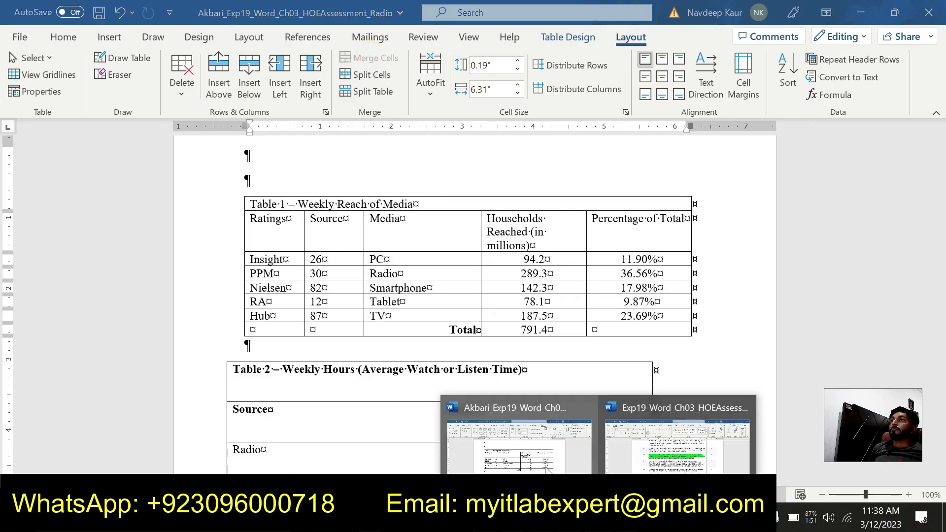
mouse_move(702, 460)
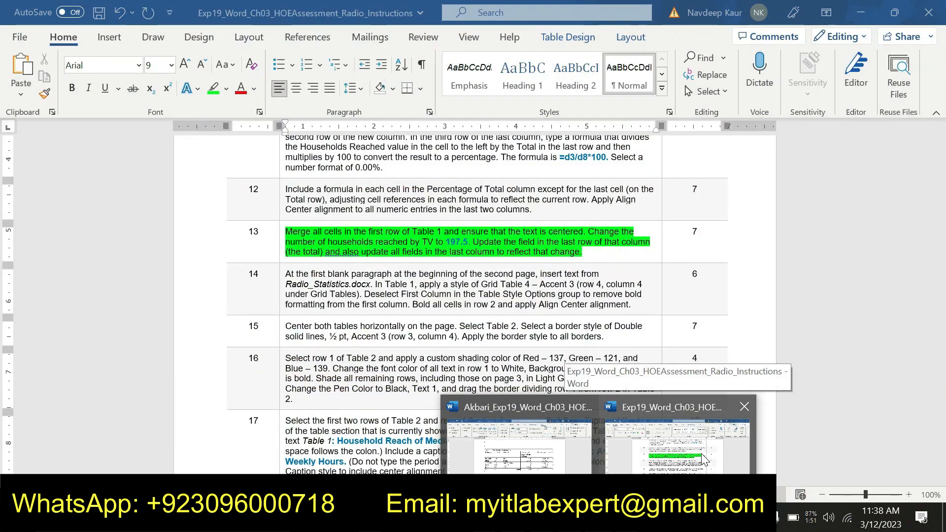
left_click(703, 459)
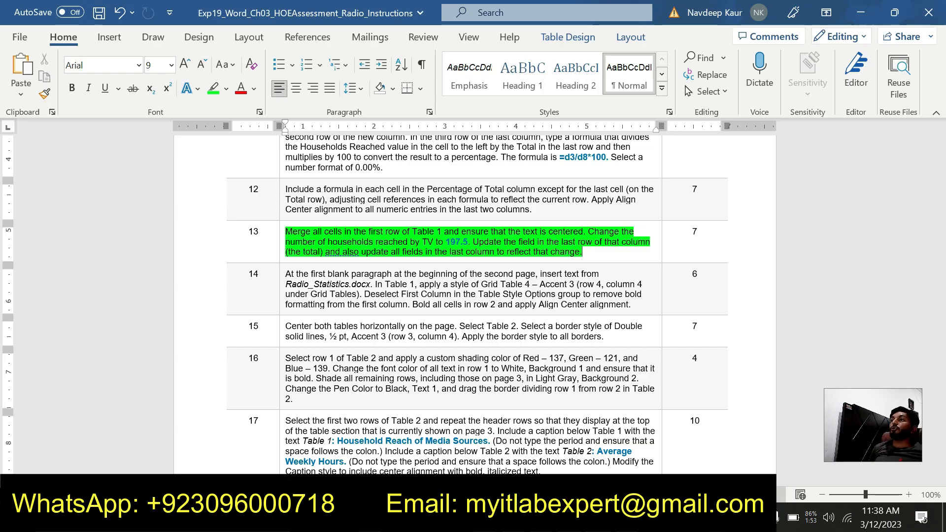
mouse_move(599, 522)
left_click(538, 435)
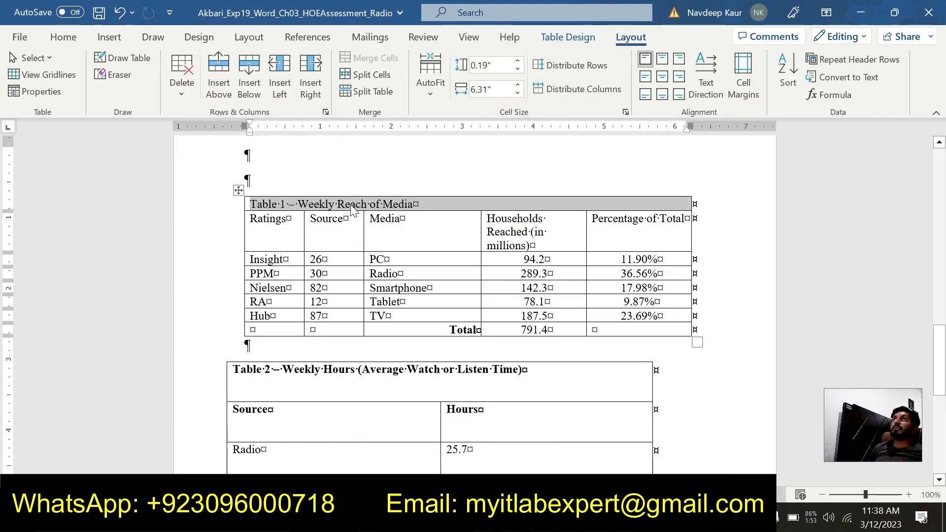
left_click(663, 77)
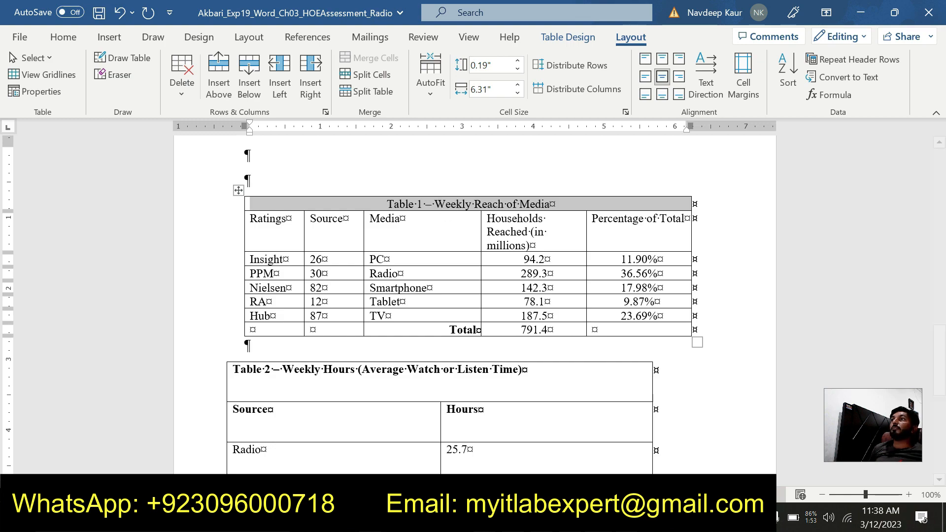
- Consult step 13 in the instructions and change the TV row's Households Reached value in Table 1 to 197.5
left_click(599, 518)
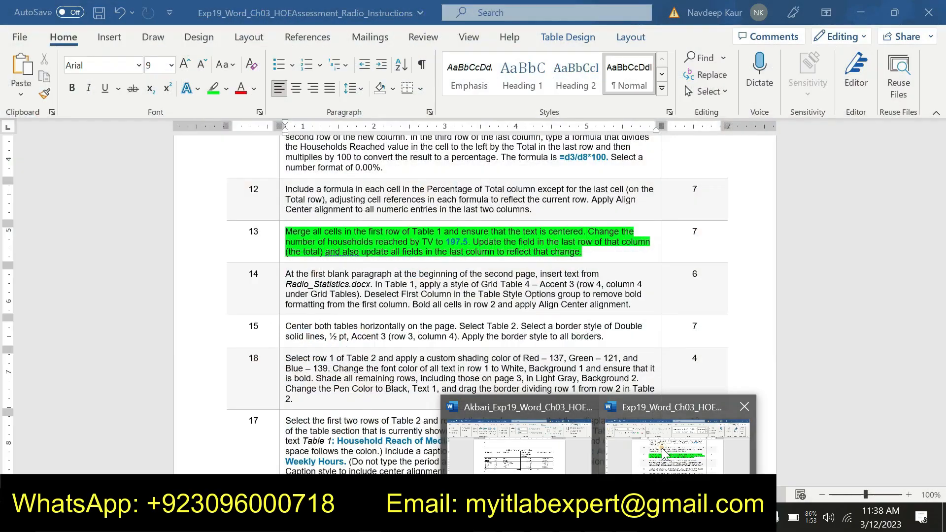
left_click(679, 439)
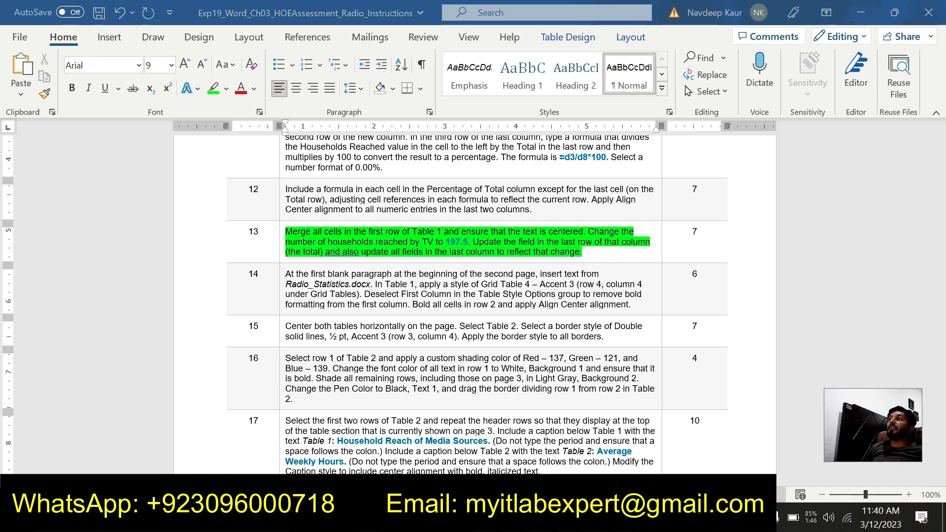
mouse_move(599, 522)
left_click(507, 437)
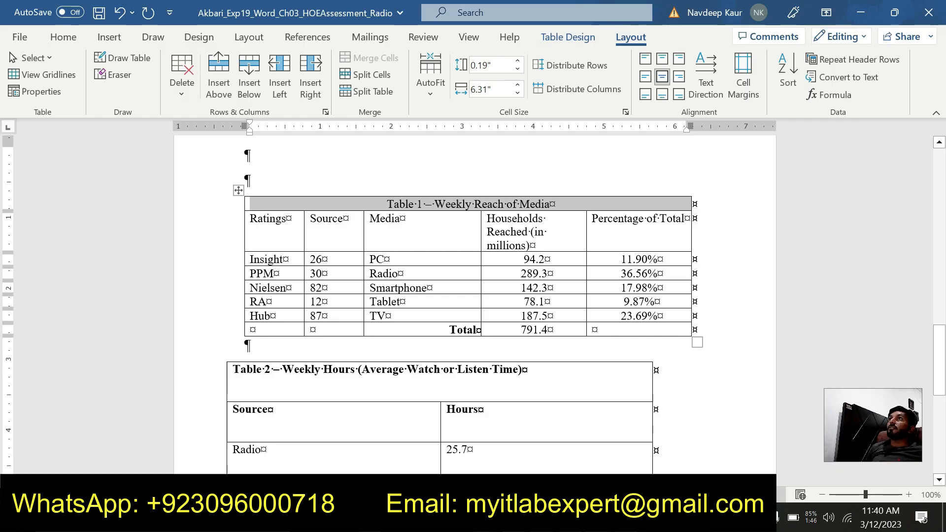
left_click(537, 316)
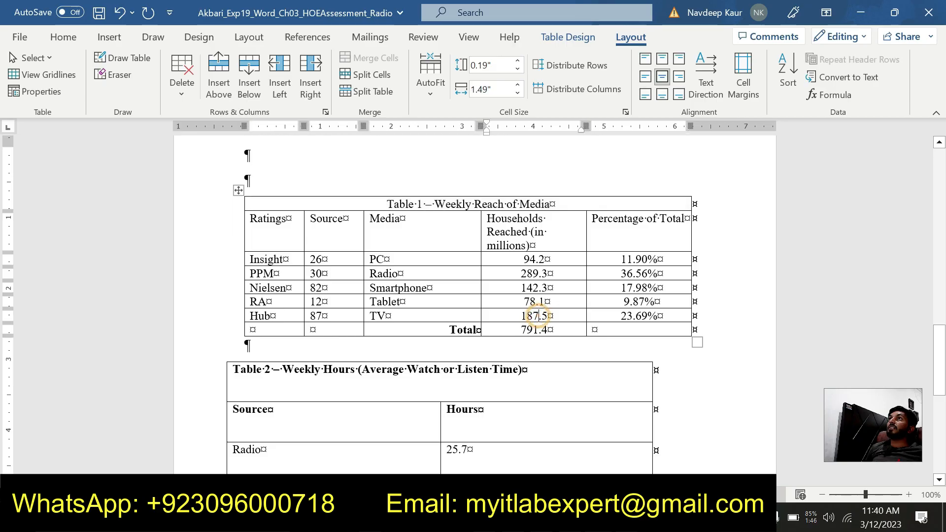
key("BackSpace")
key("BackSpace")
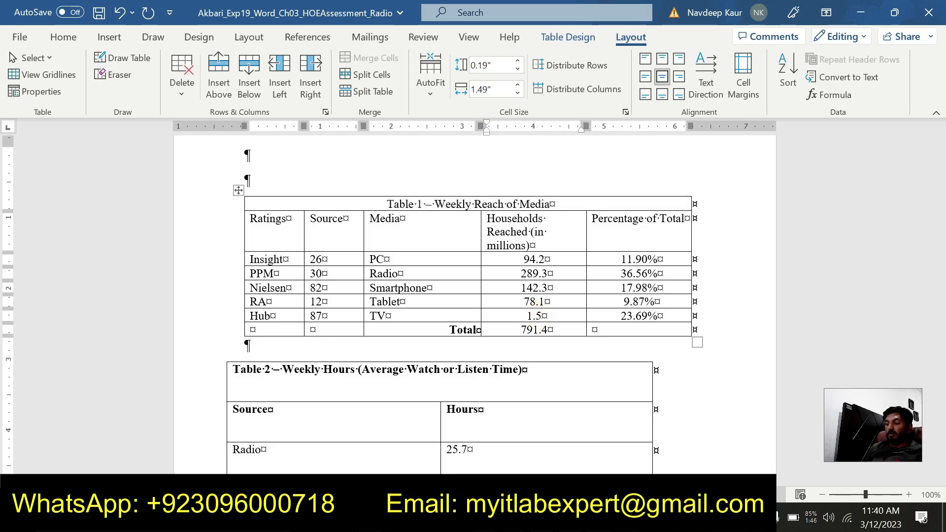
type("97")
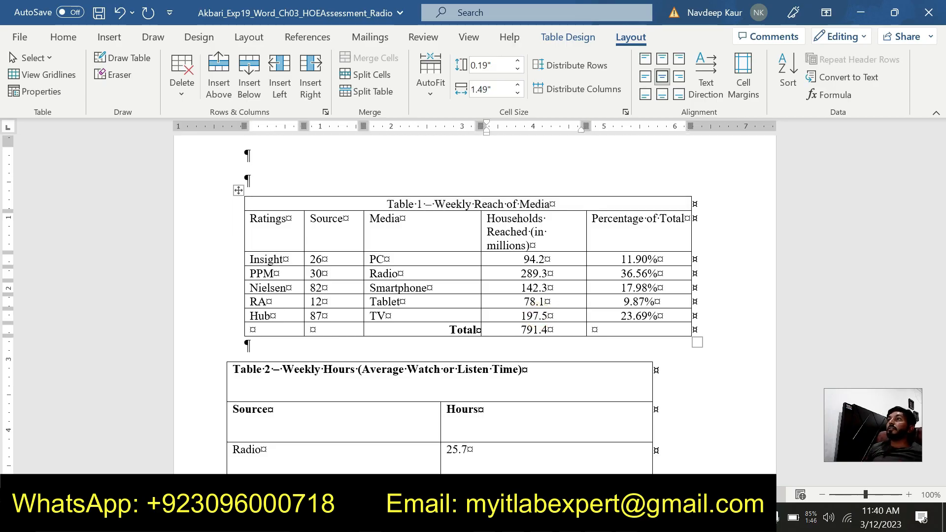
- Recheck step 13 in the instructions and update the total field in the last row of Table 1's Households Reached column
left_click(649, 446)
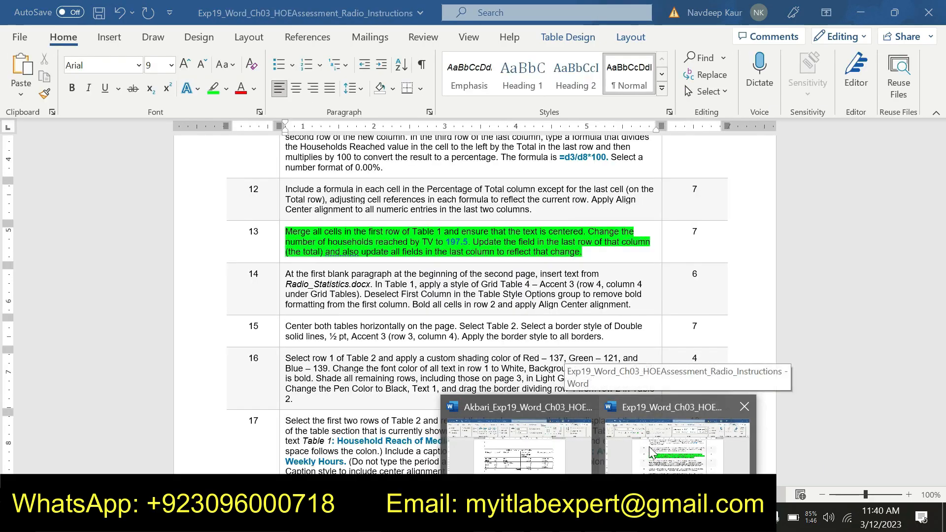
left_click(649, 447)
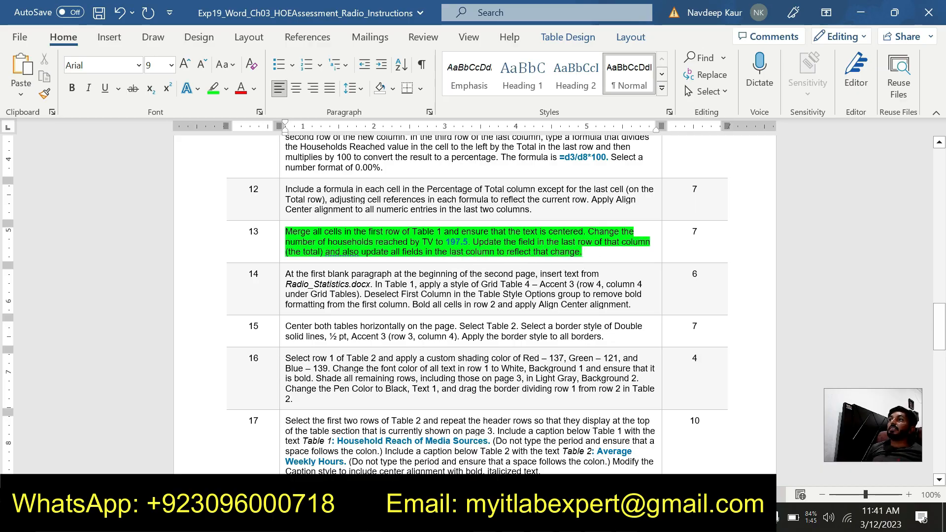
mouse_move(598, 517)
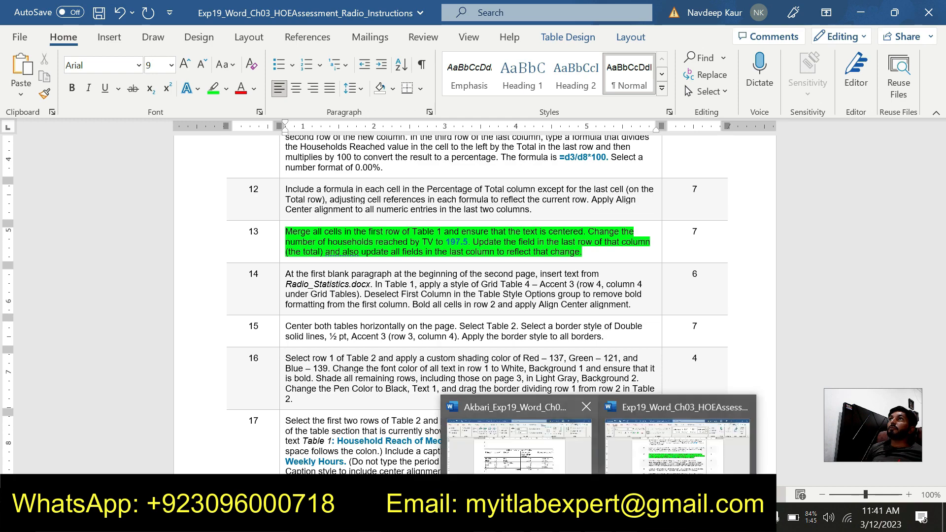
left_click(529, 444)
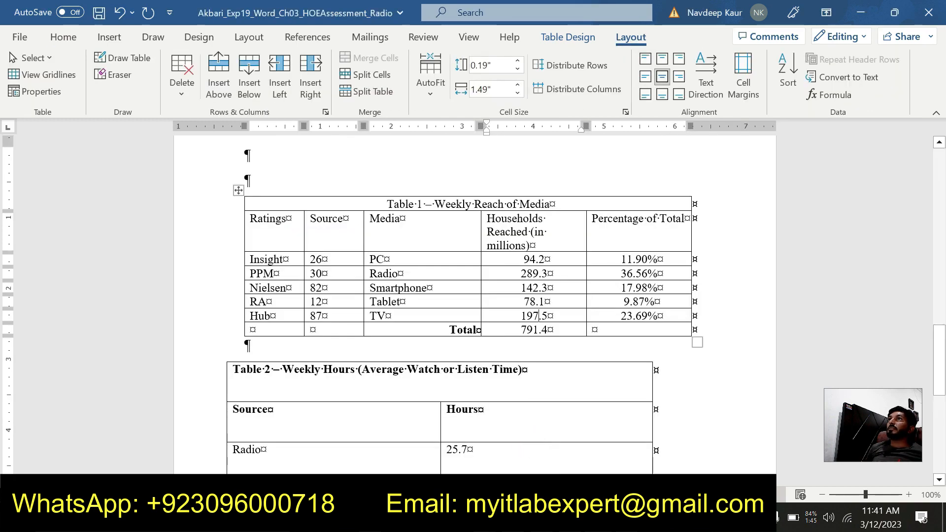
right_click(524, 330)
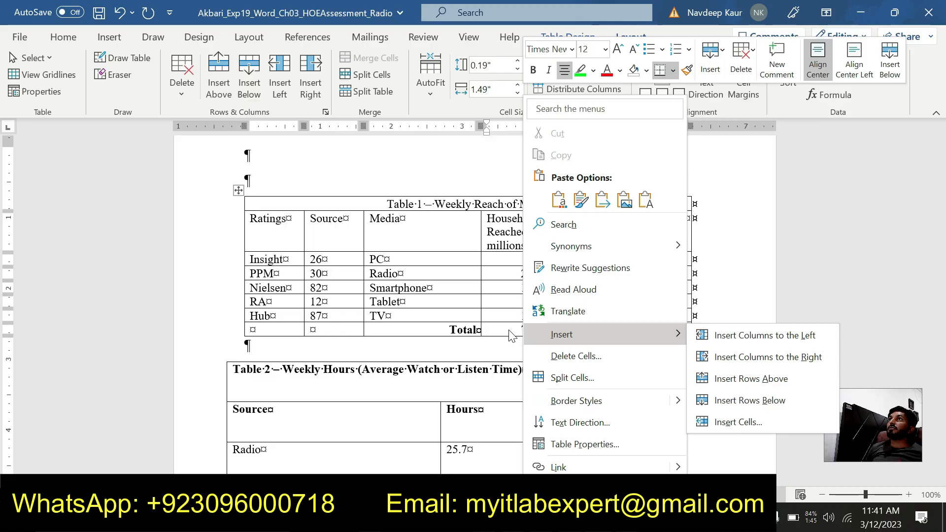
left_click(512, 336)
right_click(534, 329)
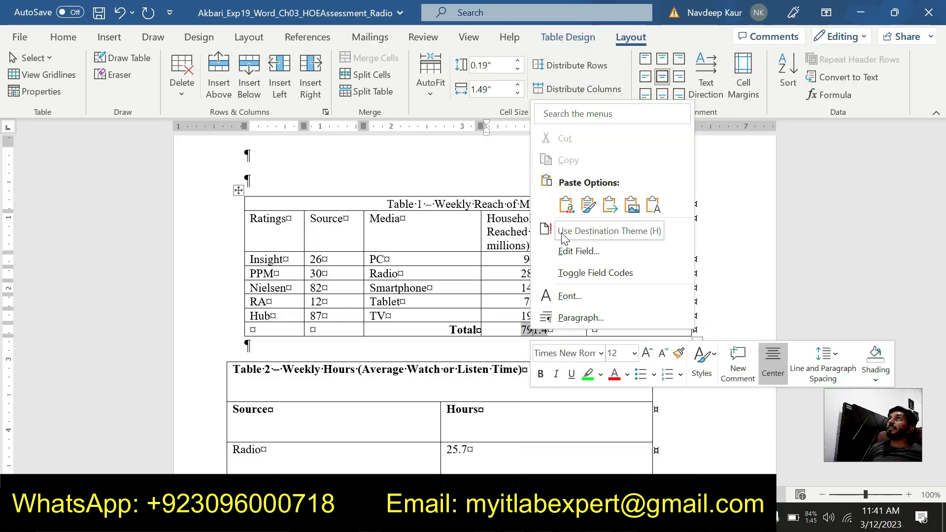
left_click(583, 229)
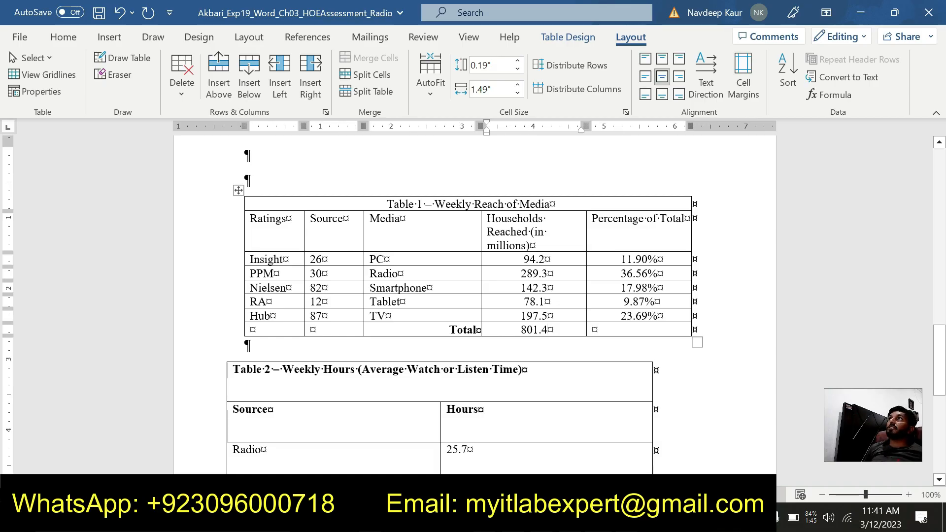
- Update the Percentage of Total fields for the PC, Radio and Smartphone rows of Table 1
right_click(626, 260)
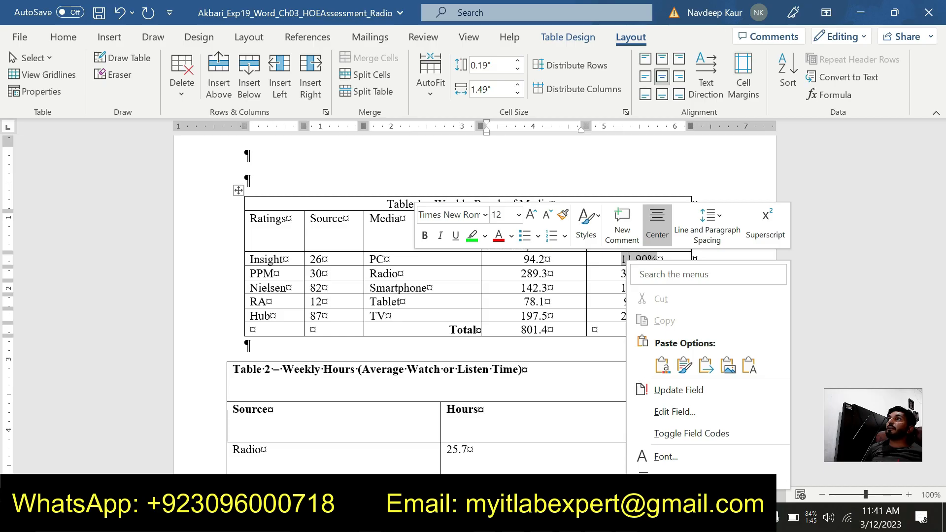
left_click(686, 390)
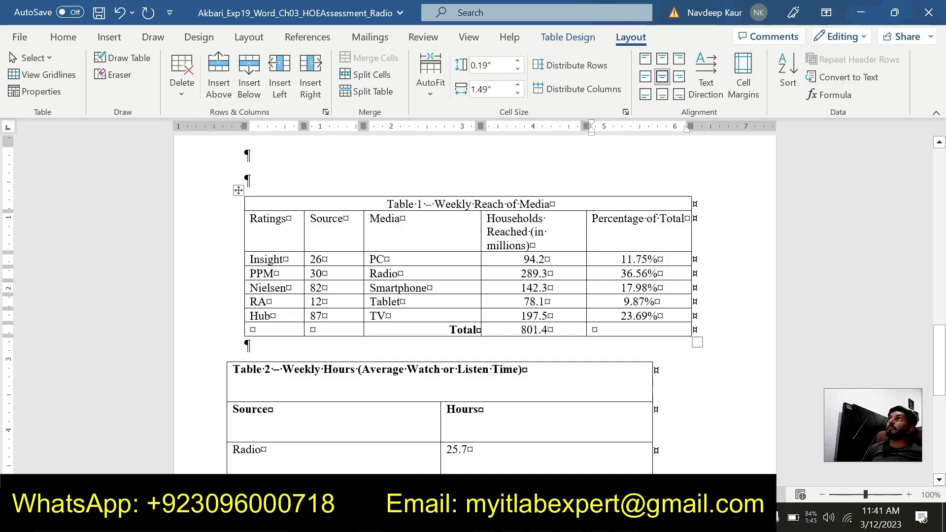
right_click(633, 274)
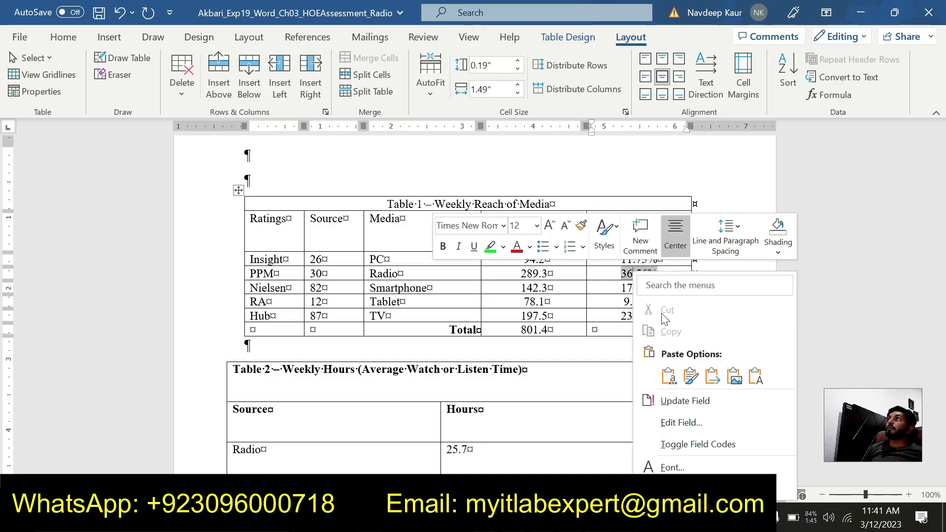
left_click(670, 402)
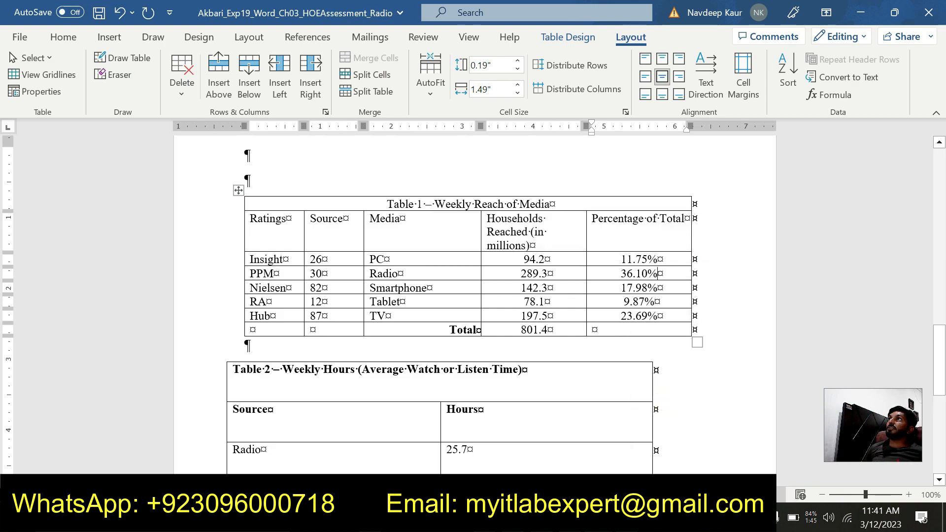
left_click(632, 289)
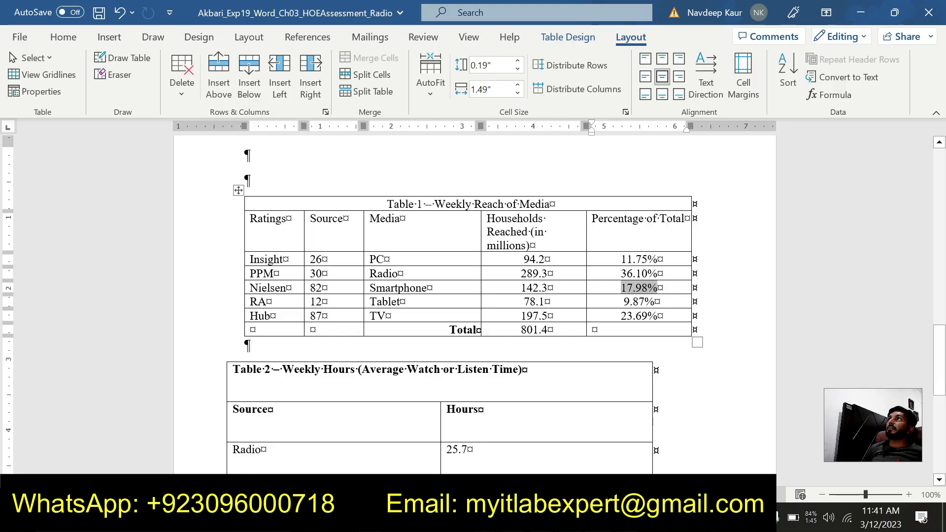
right_click(633, 290)
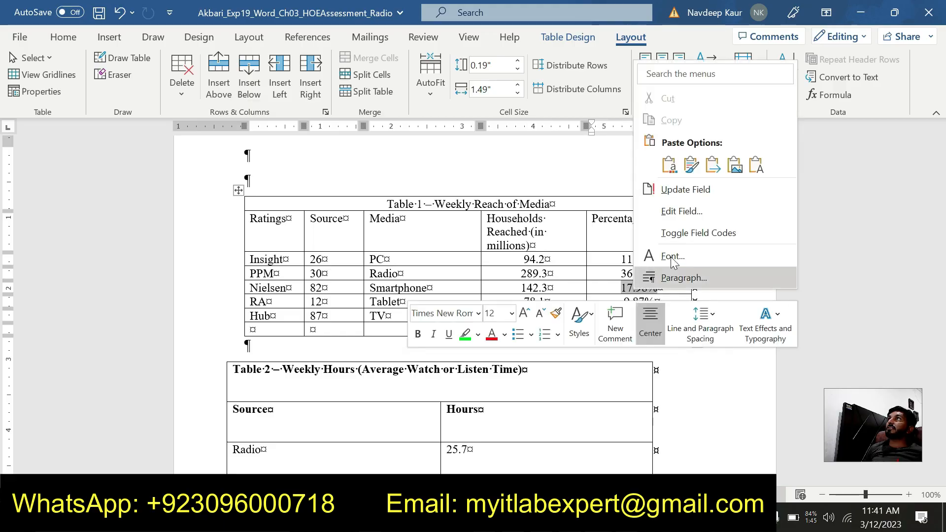
left_click(704, 188)
- Update the Percentage of Total fields for the Tablet and TV rows of Table 1
left_click(638, 302)
right_click(639, 303)
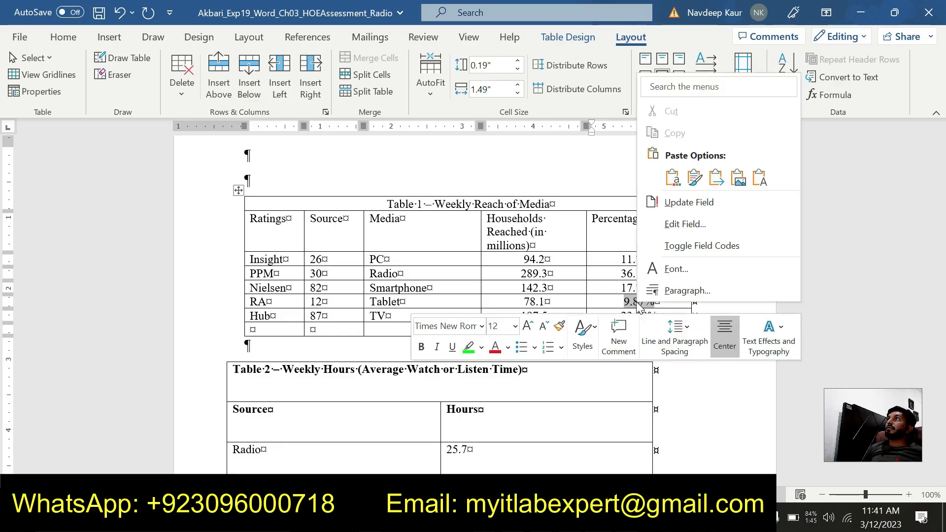
left_click(681, 200)
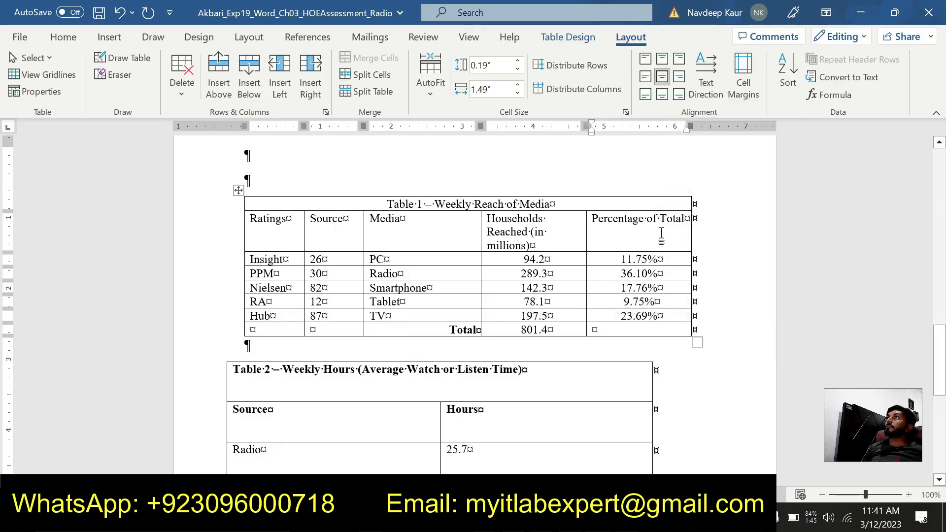
left_click(630, 317)
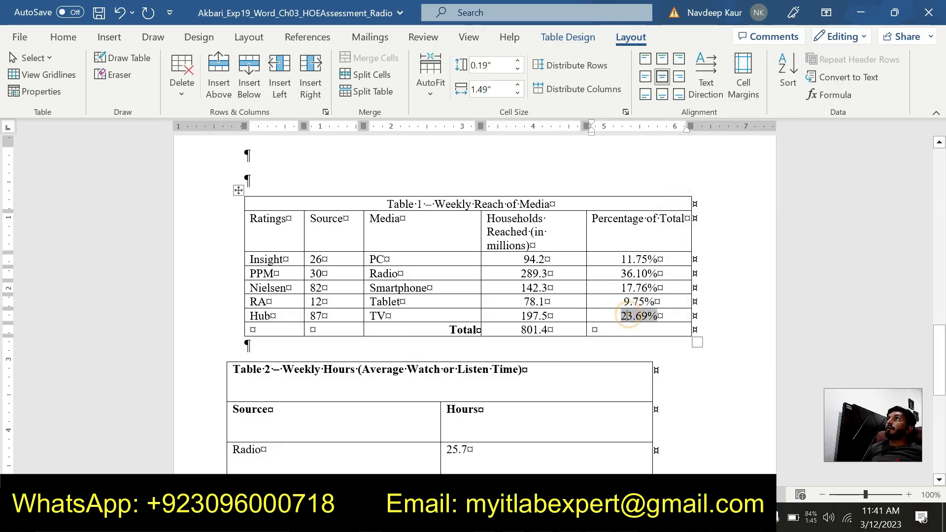
right_click(631, 318)
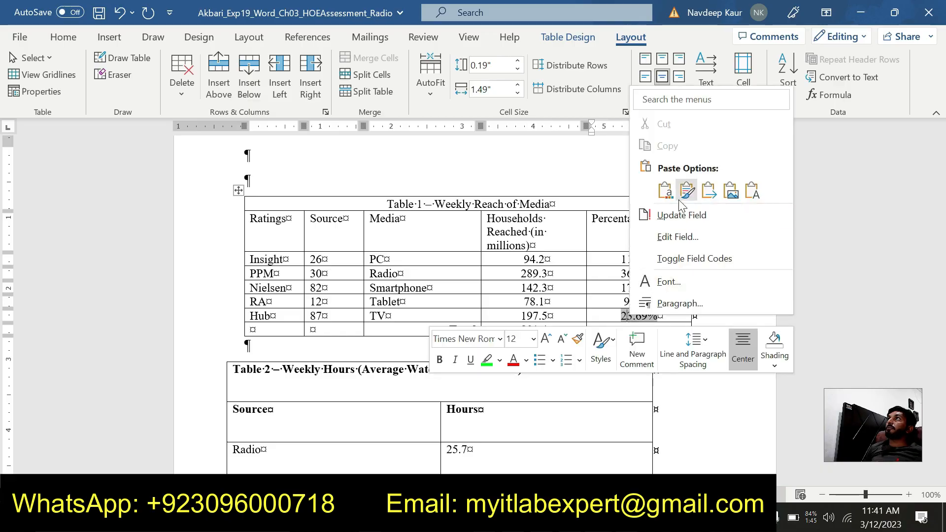
left_click(681, 216)
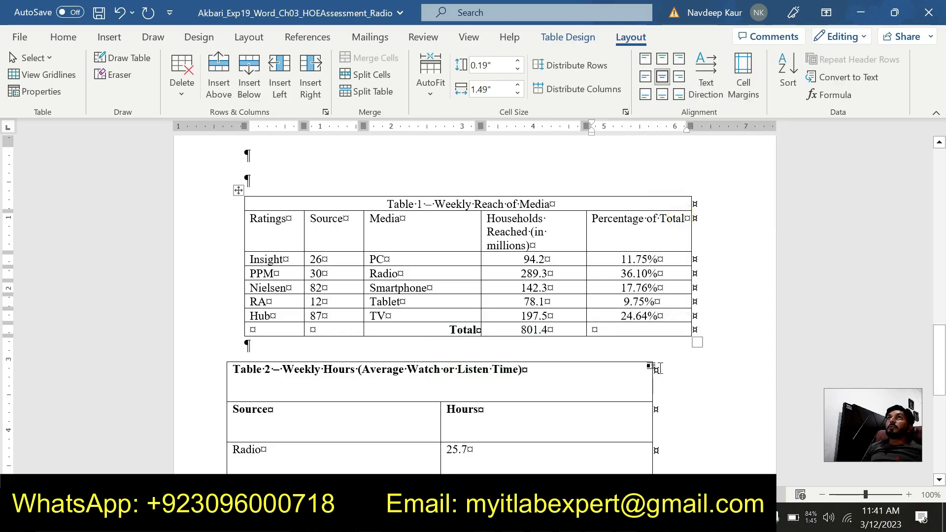
- Switch to the Radio instructions document and review the remaining steps after step 13
left_click(599, 518)
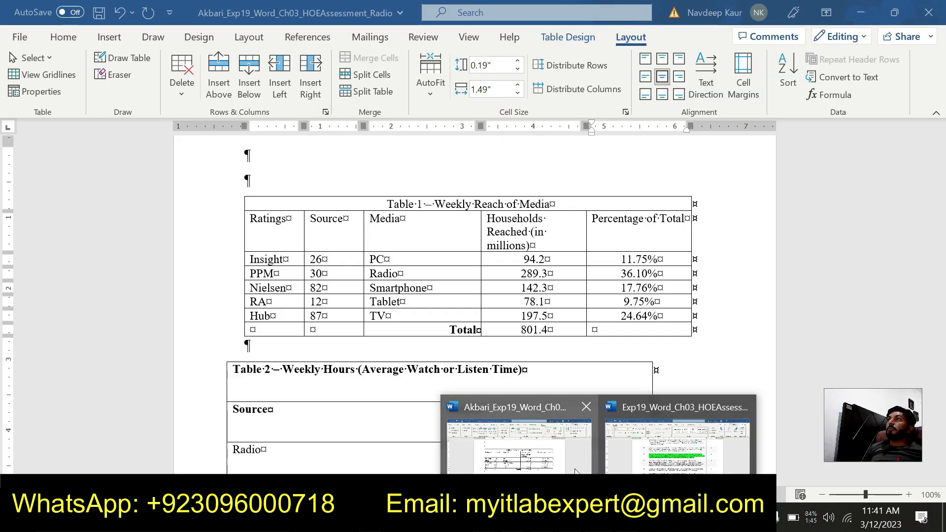
left_click(642, 461)
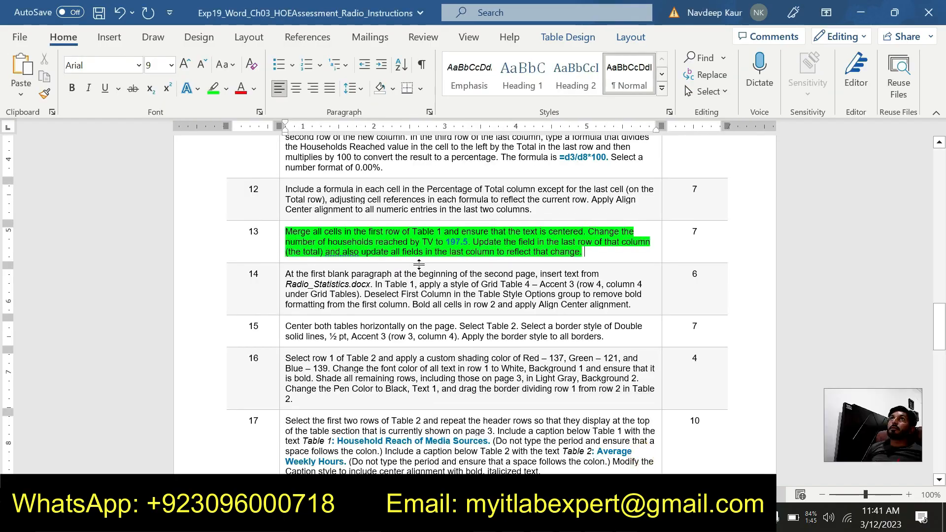
scroll(643, 462, "down", 2)
scroll(495, 275, "up", 1)
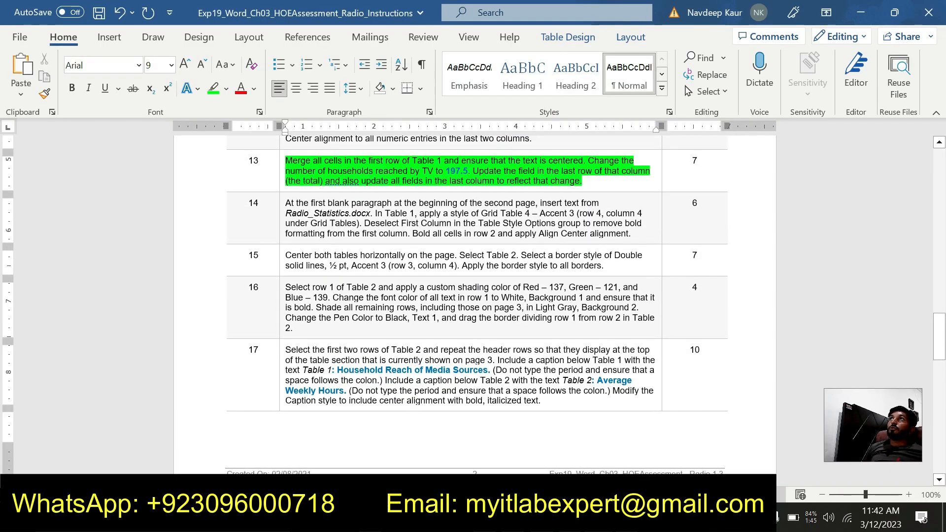
scroll(495, 274, "down", 4)
scroll(496, 274, "down", 7)
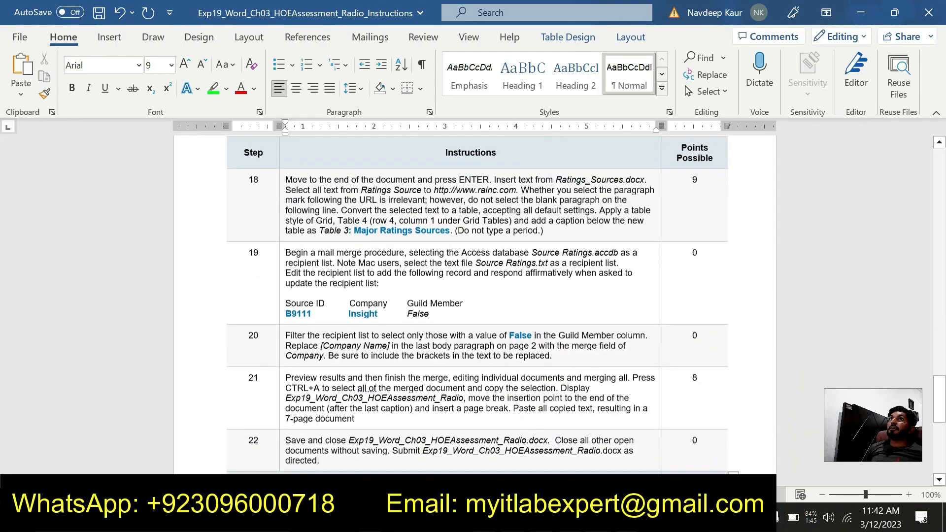
scroll(493, 271, "up", 5)
scroll(491, 269, "up", 5)
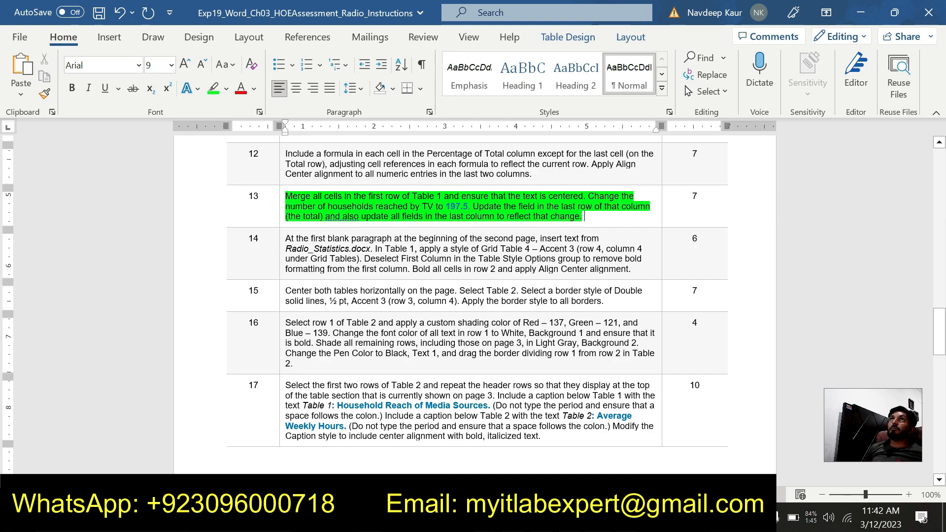
- Remove the highlight from step 13 in the instructions and highlight the step 14 text in bright green
left_click_drag(587, 218, 286, 197)
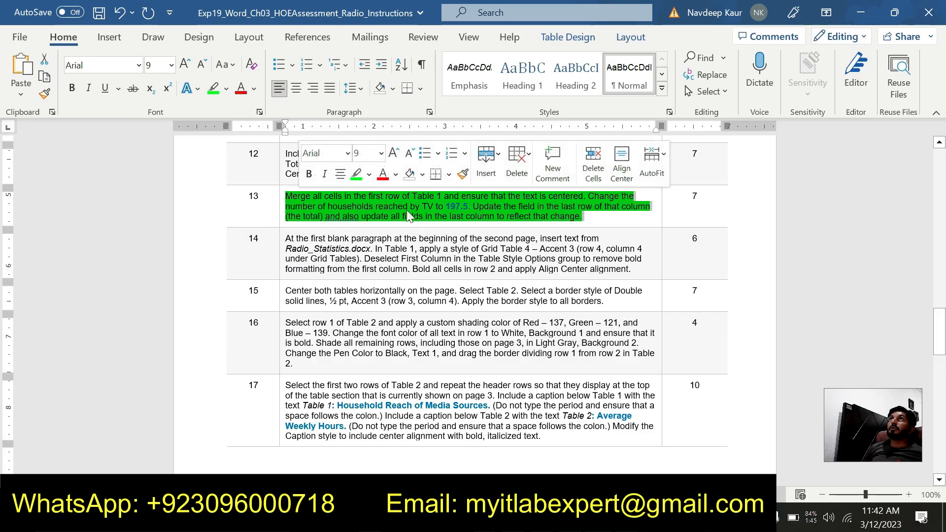
left_click(359, 178)
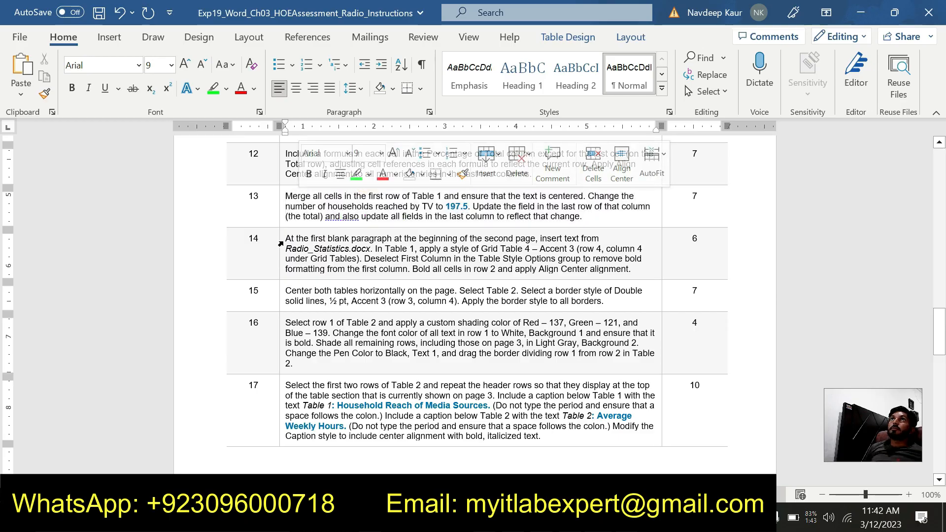
left_click_drag(286, 239, 629, 269)
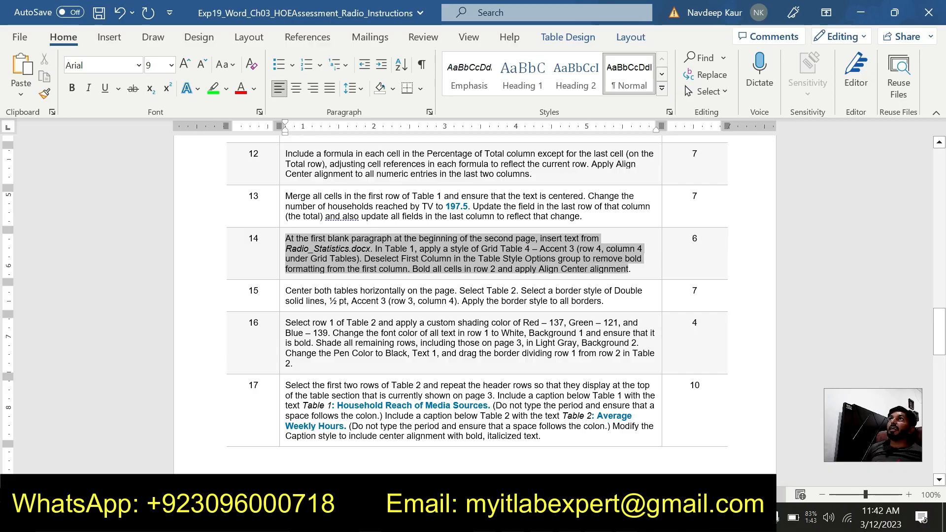
left_click(592, 243)
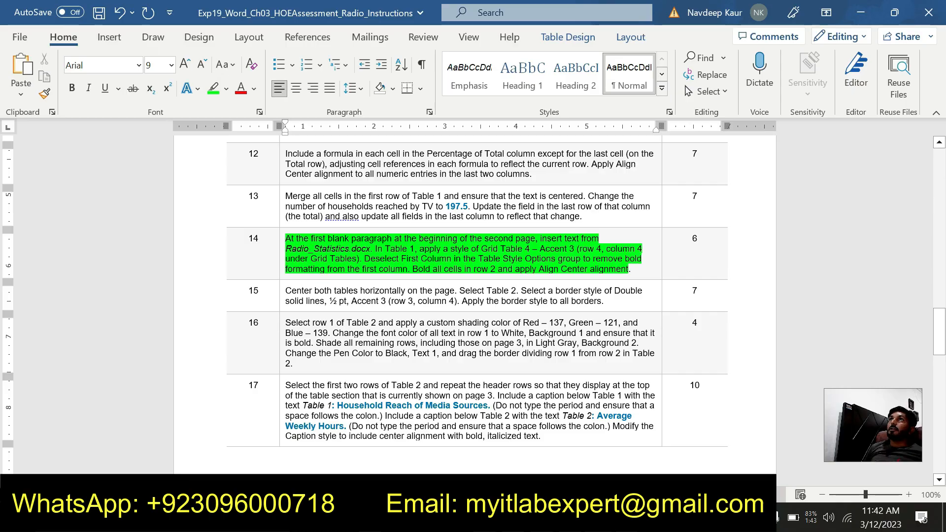
left_click(647, 269)
- Switch to the Radio_Statistics document and copy all of its text
key("alt+Tab")
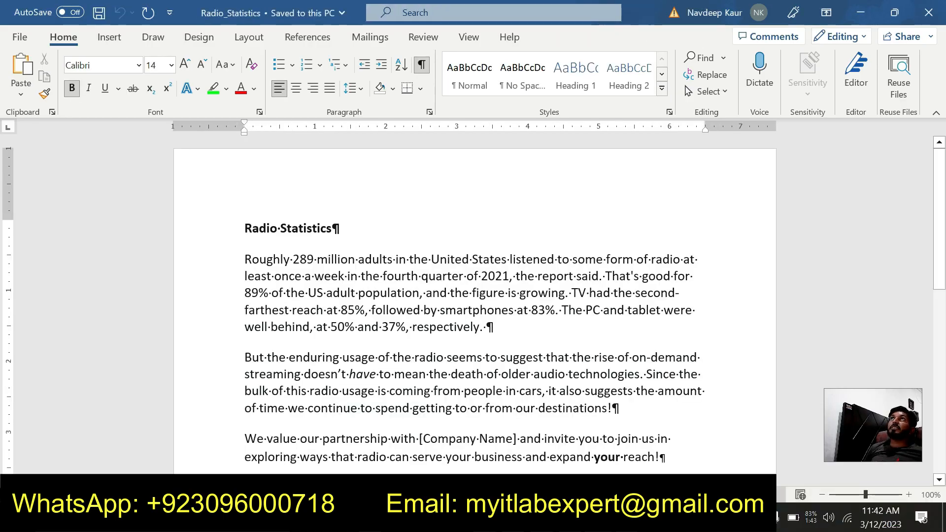
scroll(475, 311, "down", 2)
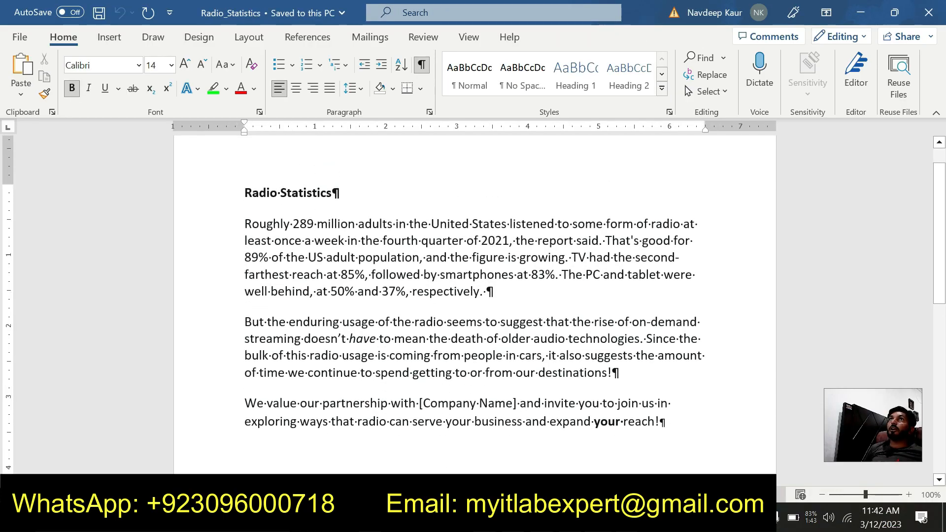
key("ctrl+a")
key("ctrl+c")
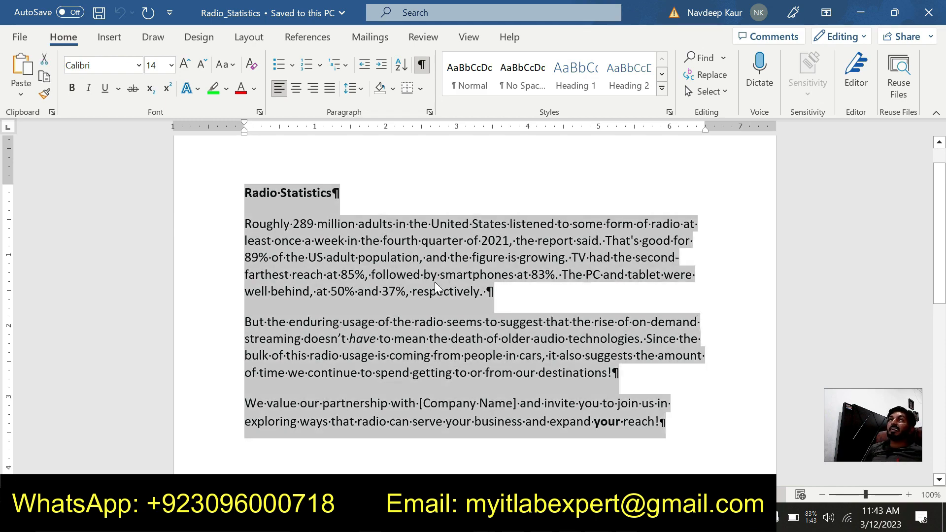
- Paste the copied Radio Statistics text at the first blank paragraph on the second page of the Radio project document
left_click(598, 517)
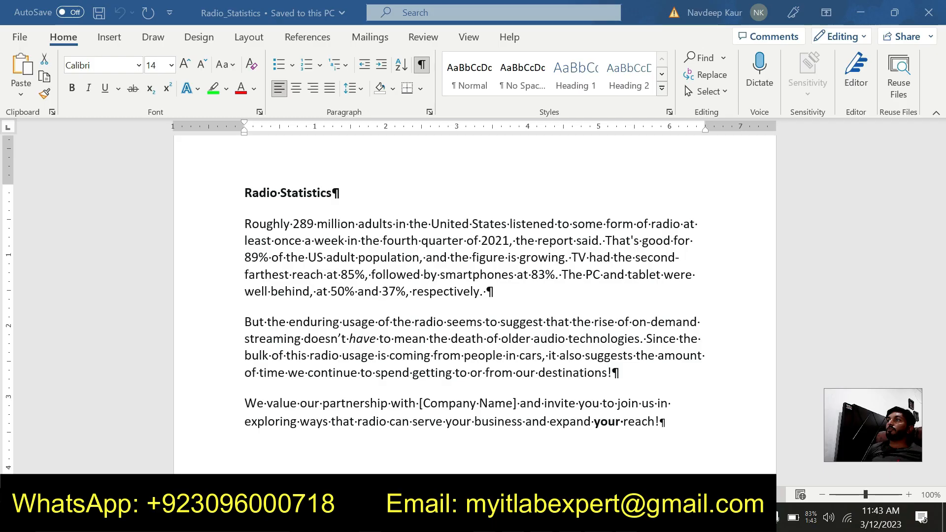
left_click(484, 447)
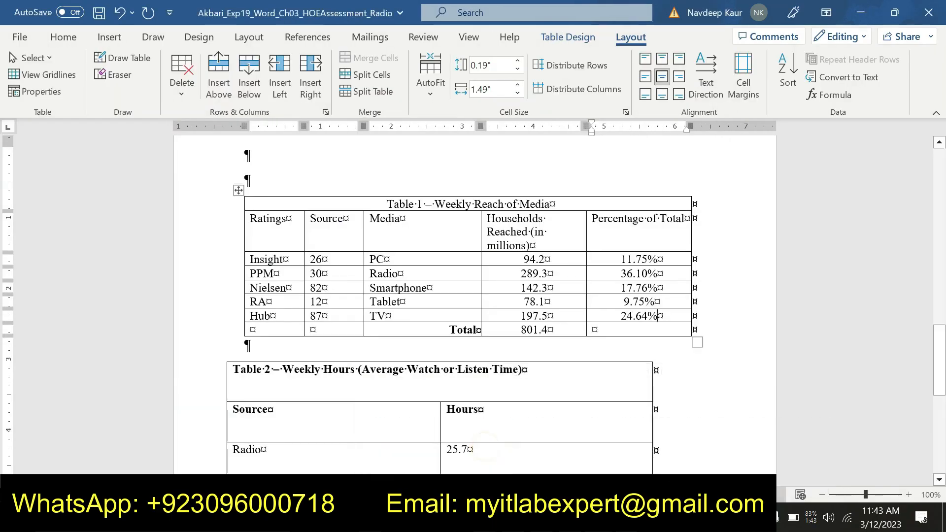
scroll(476, 306, "up", 2)
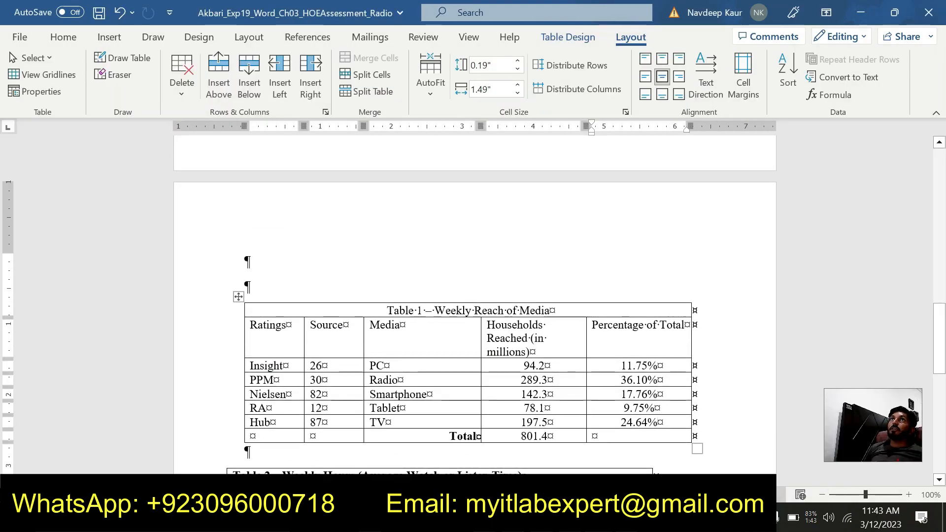
left_click(246, 257)
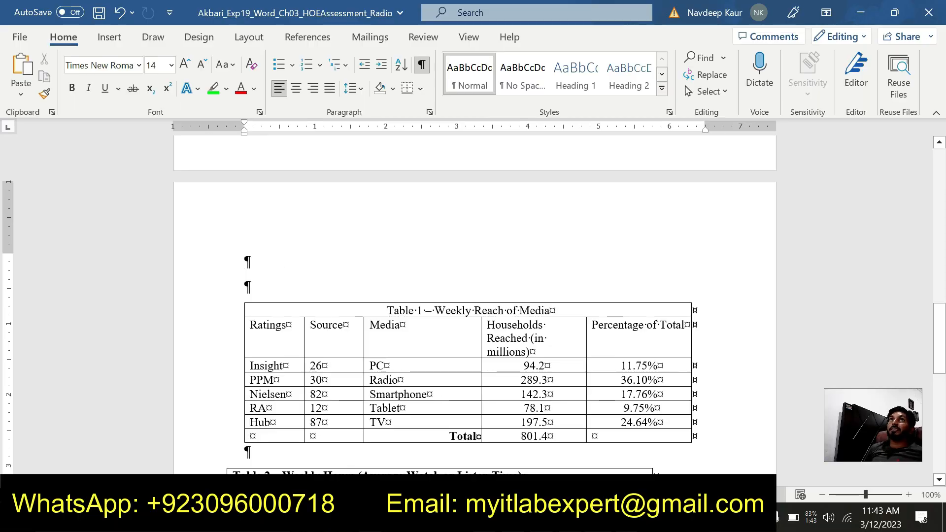
key("ctrl+v")
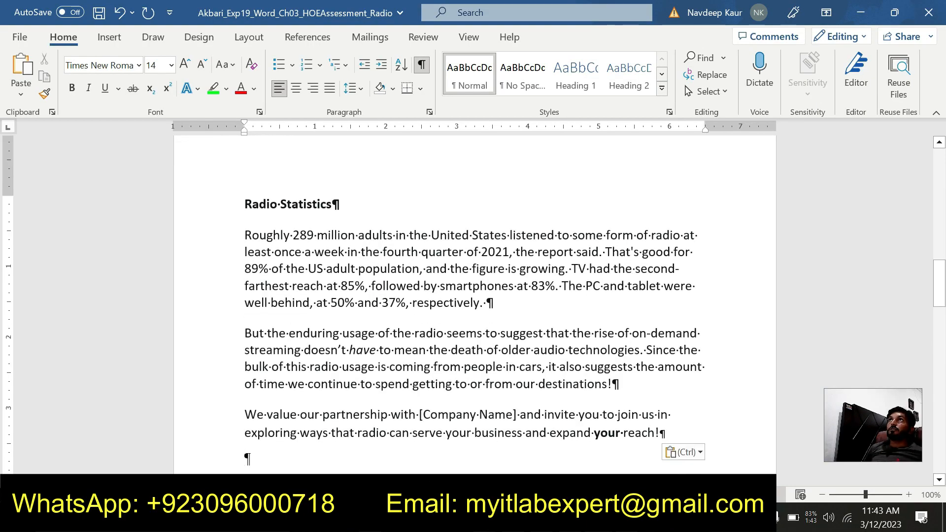
scroll(475, 306, "up", 1)
scroll(476, 305, "down", 5)
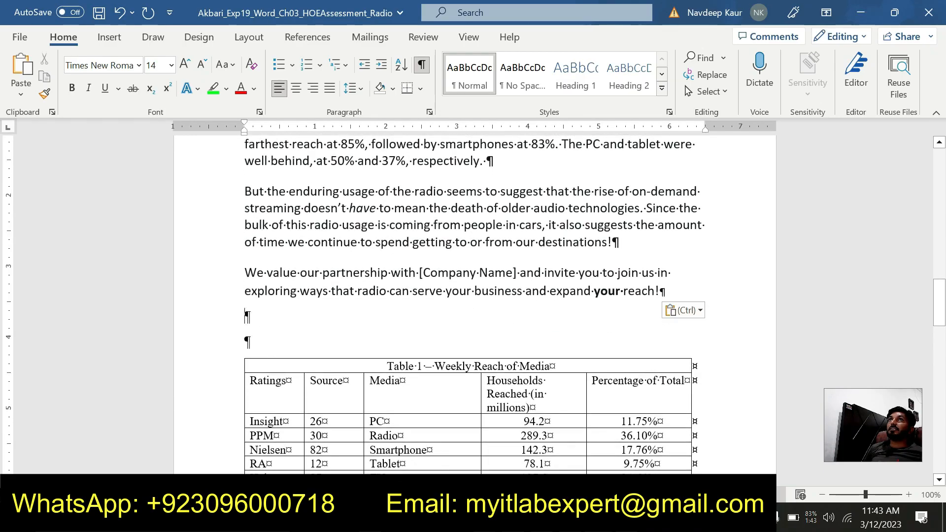
- Recheck step 14 in the instructions document, then return to Table 1 in the Radio project document
mouse_move(598, 523)
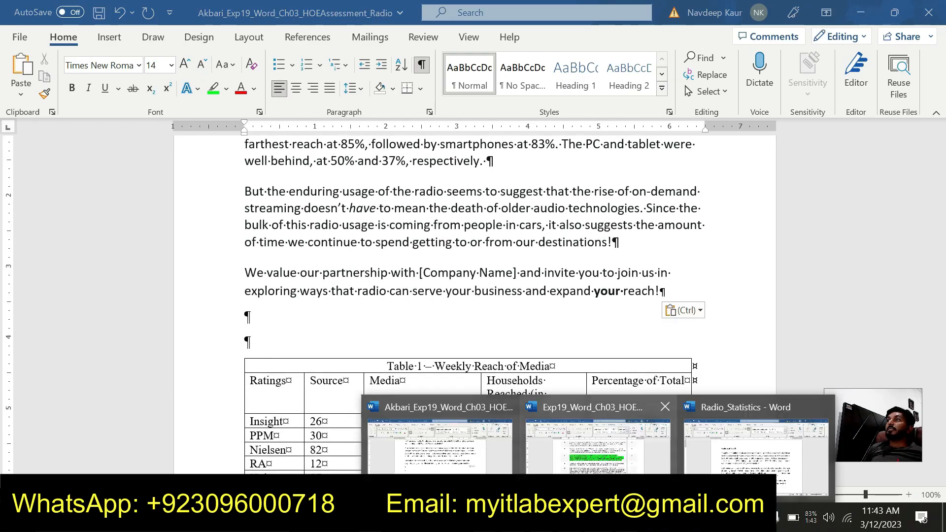
left_click(643, 470)
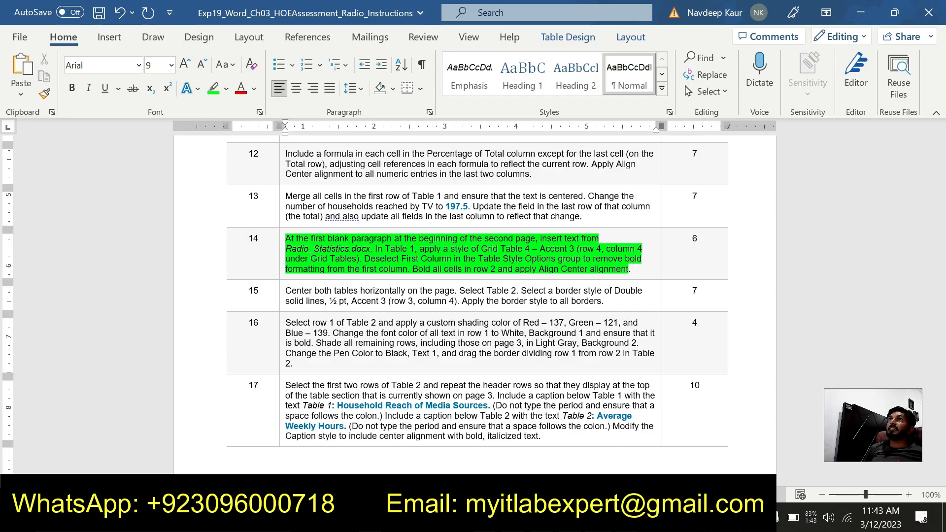
mouse_move(598, 518)
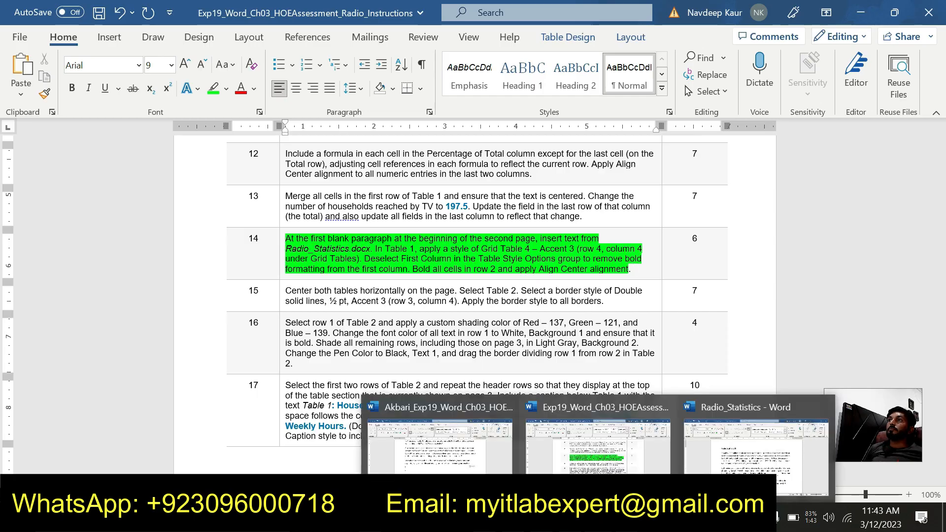
left_click(469, 457)
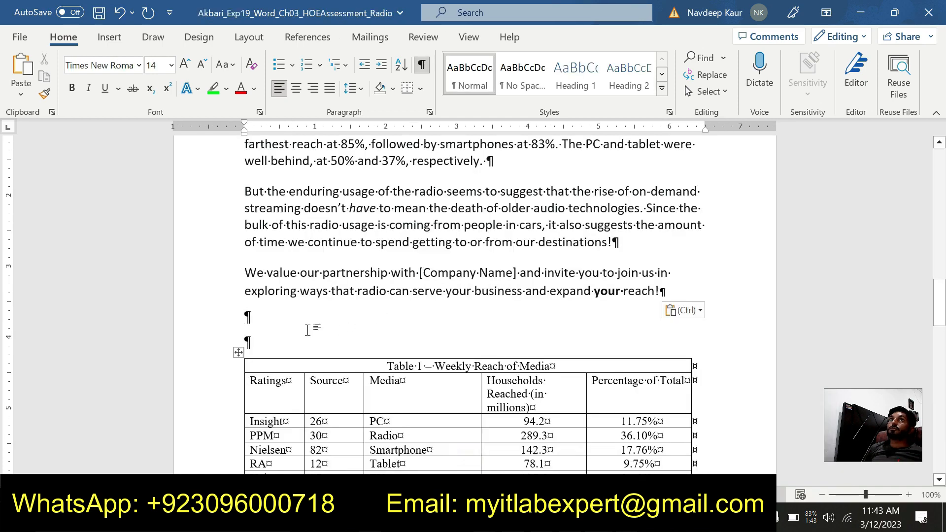
scroll(307, 330, "down", 5)
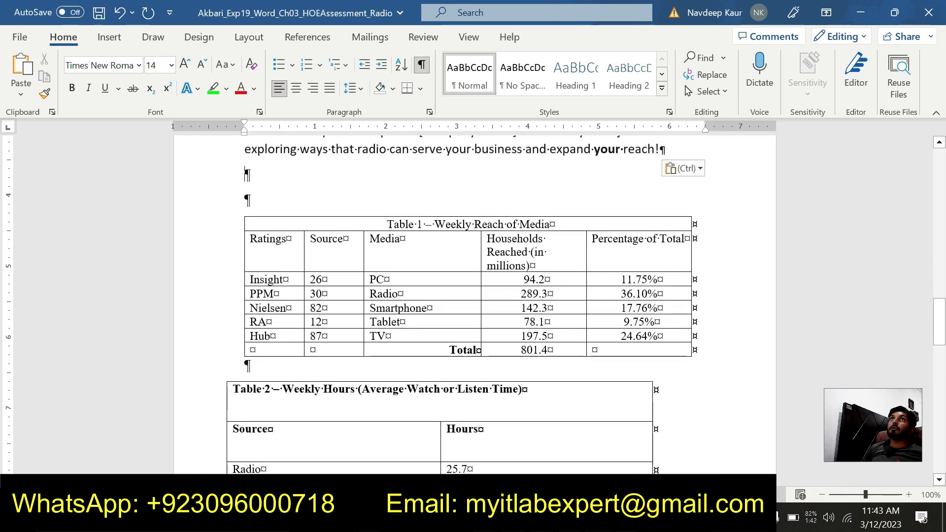
mouse_move(234, 224)
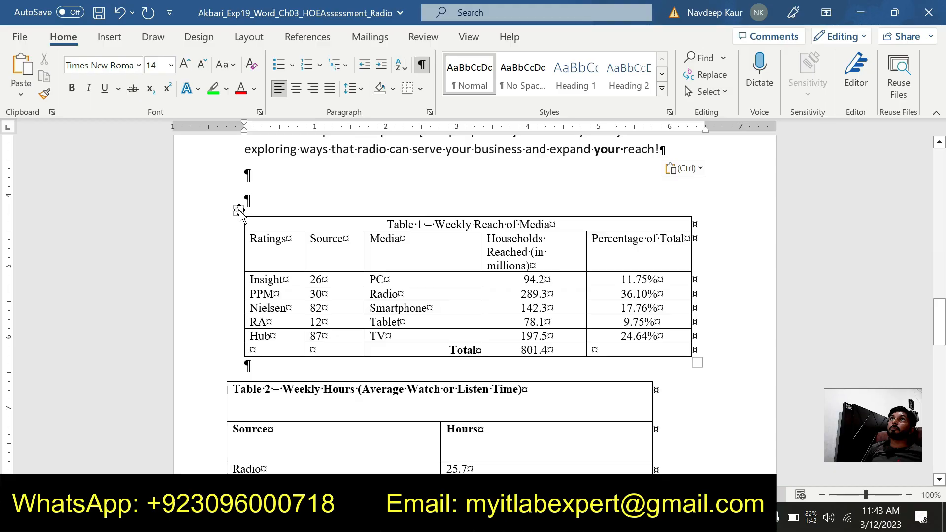
- Apply the Grid Table 4 - Accent 3 table style to Table 1 in the Radio project document
left_click(238, 210)
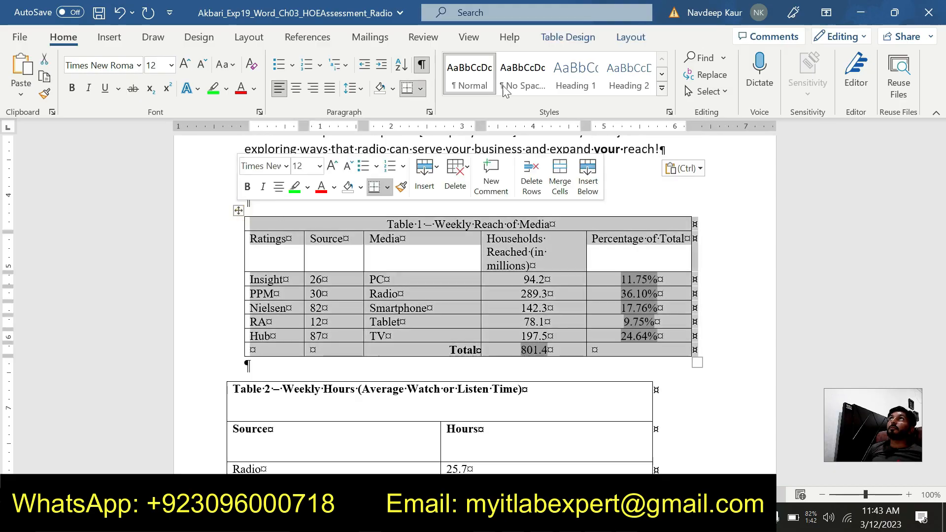
left_click(578, 38)
left_click(556, 90)
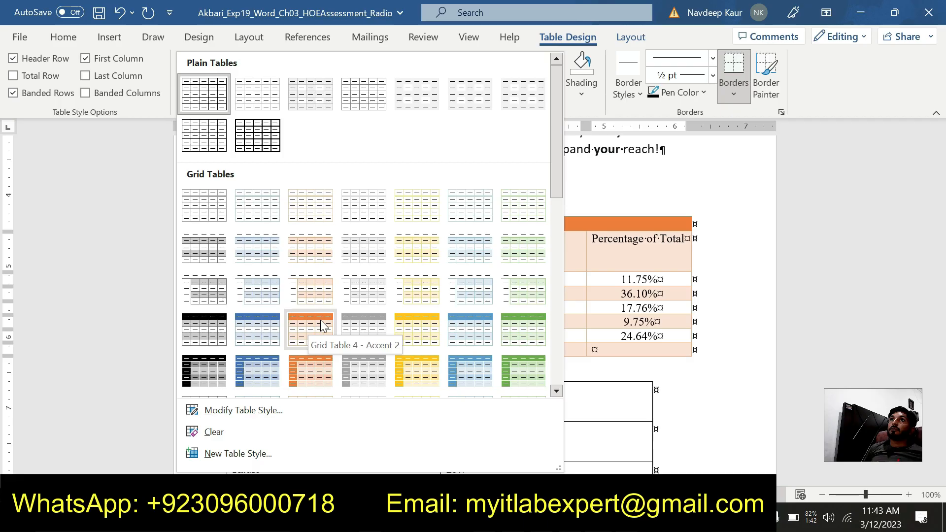
left_click(366, 326)
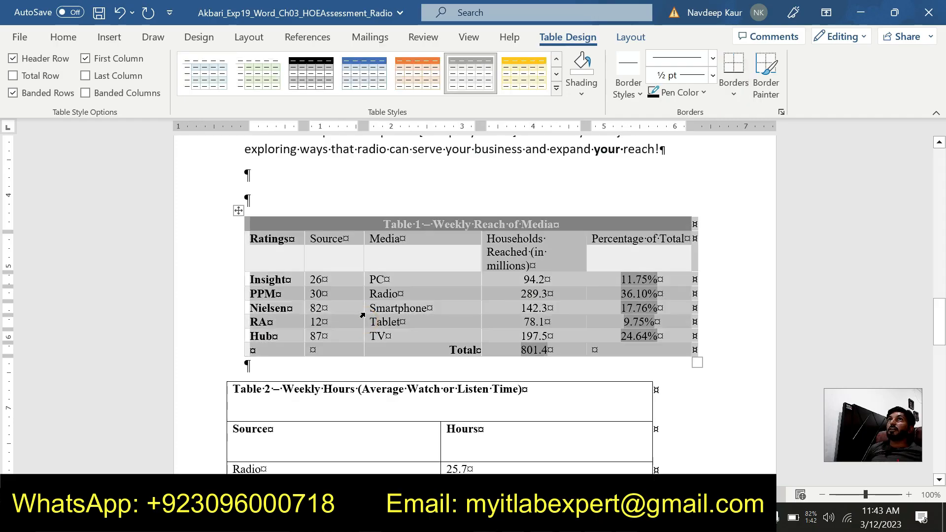
- Recheck step 14 in the instructions document, then turn off the First Column style option for Table 1
left_click(599, 518)
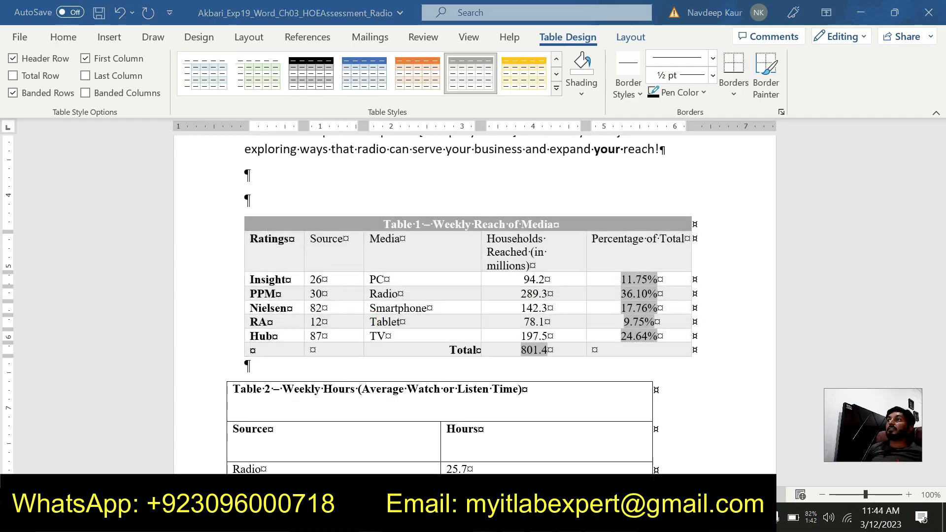
mouse_move(599, 485)
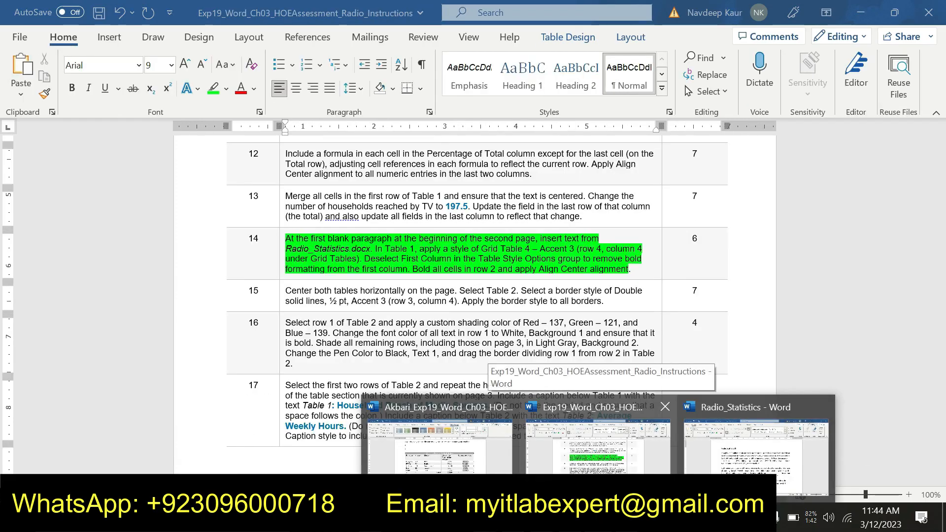
left_click(566, 428)
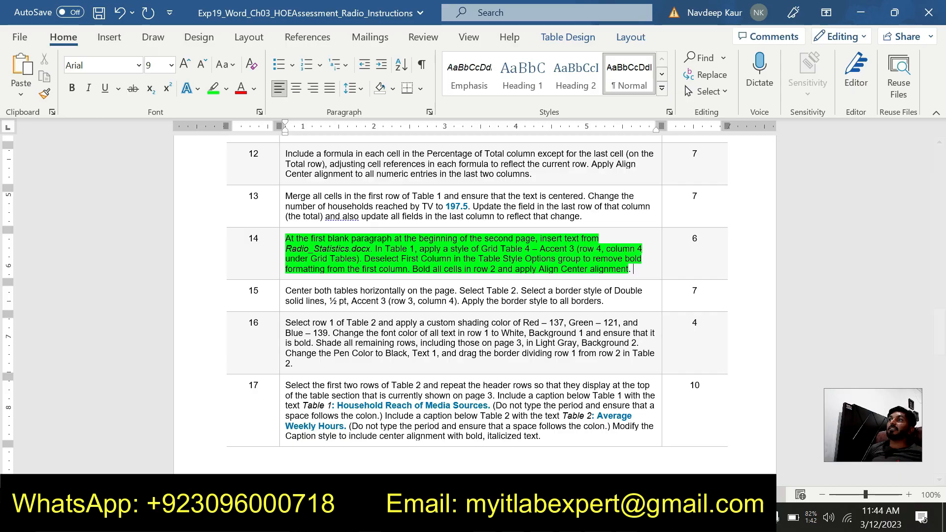
left_click(571, 454)
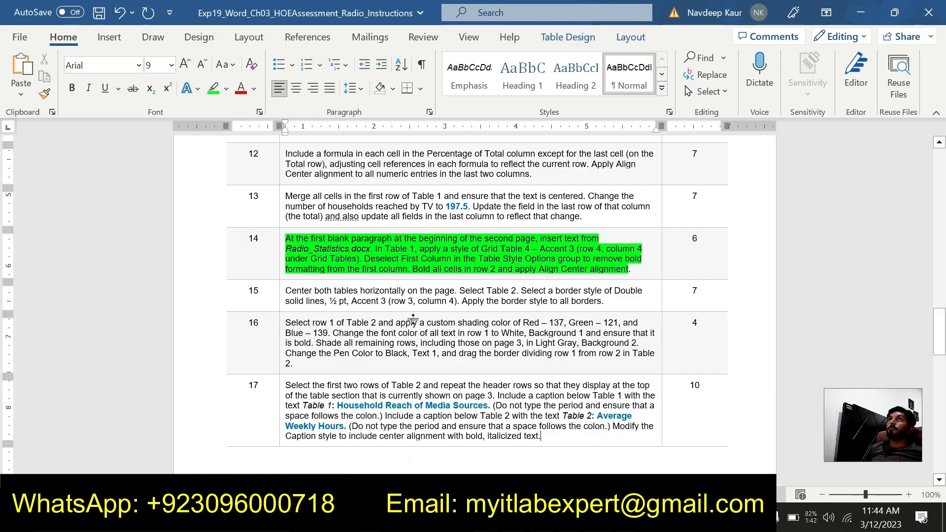
left_click(598, 517)
left_click(482, 466)
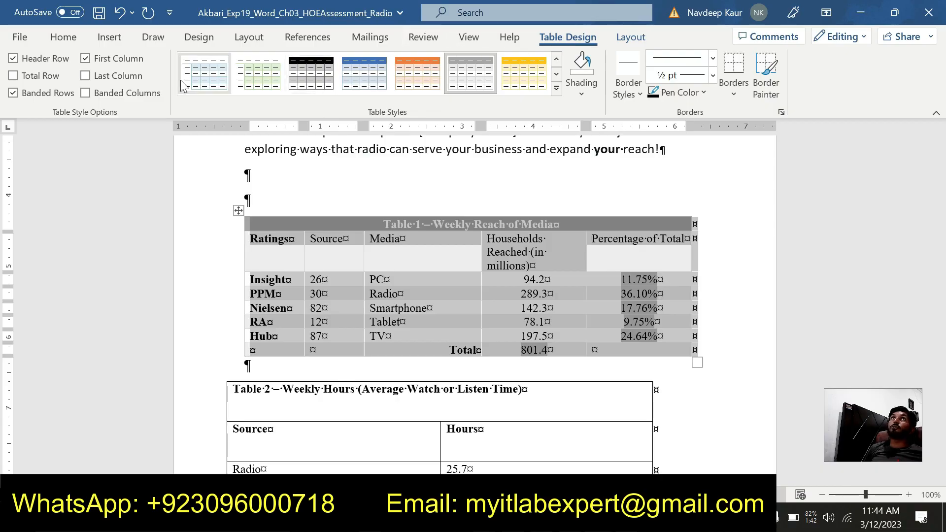
left_click(86, 59)
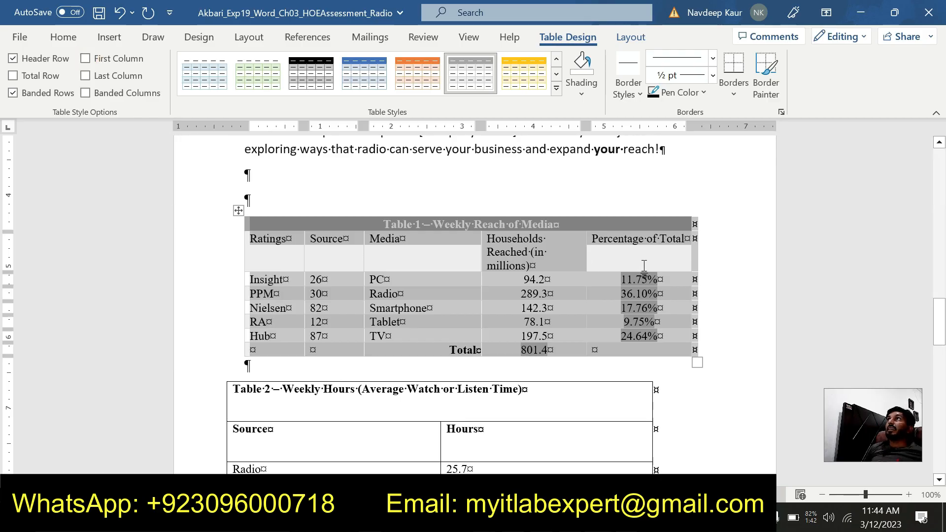
- Bold all cells in row 2 of Table 1 and apply Align Center alignment to them
left_click_drag(641, 254, 259, 249)
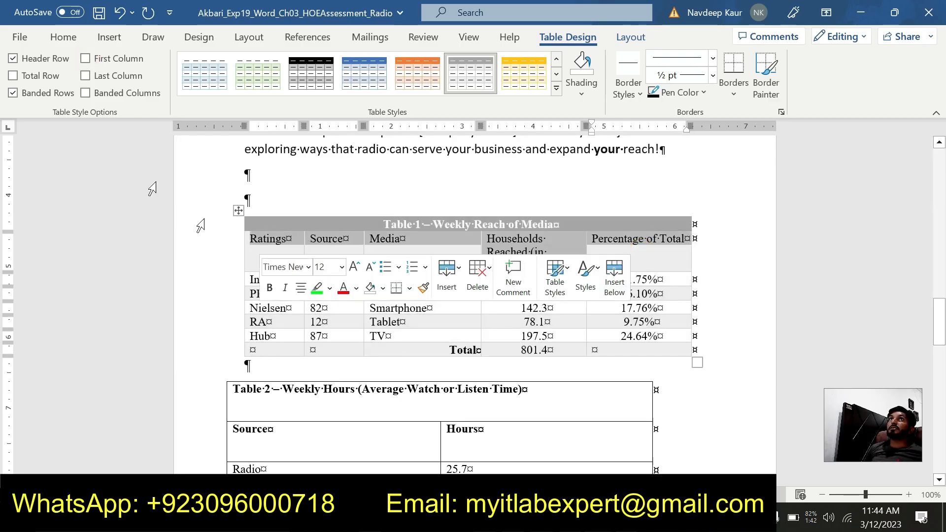
left_click(64, 38)
left_click(71, 90)
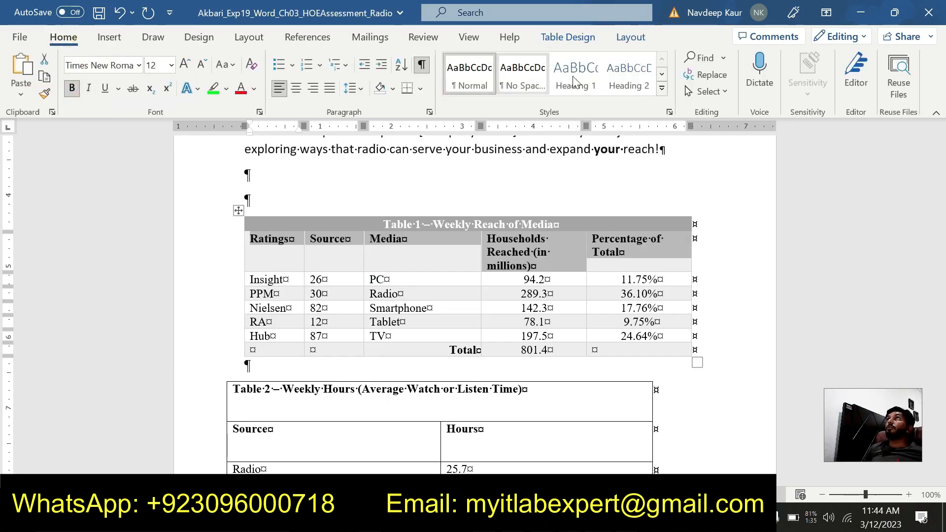
left_click(625, 39)
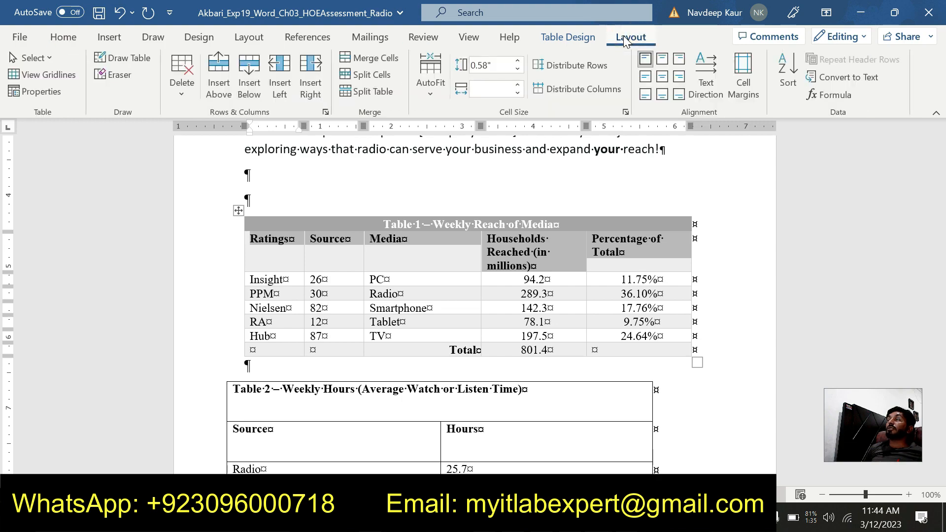
left_click(660, 77)
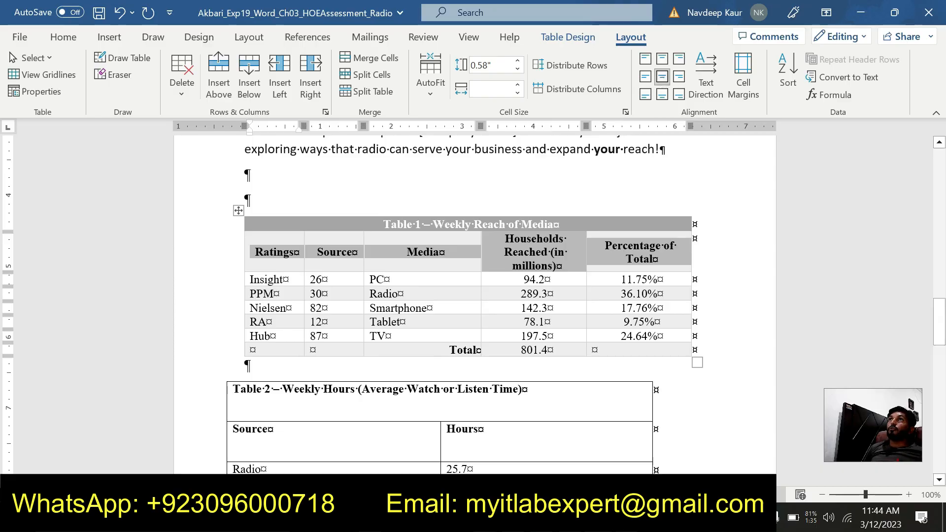
- Switch to the instructions document and review the project steps, including the remaining steps 15 to 22
mouse_move(588, 522)
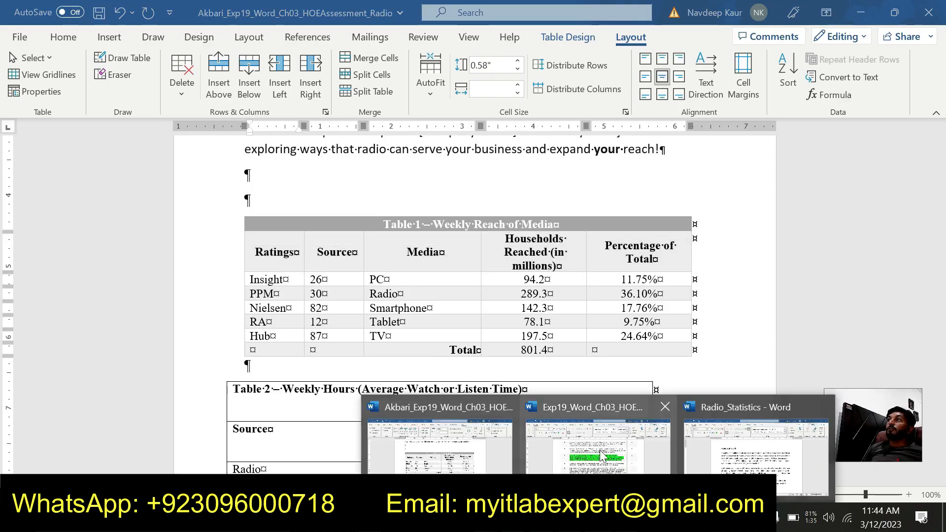
left_click(584, 448)
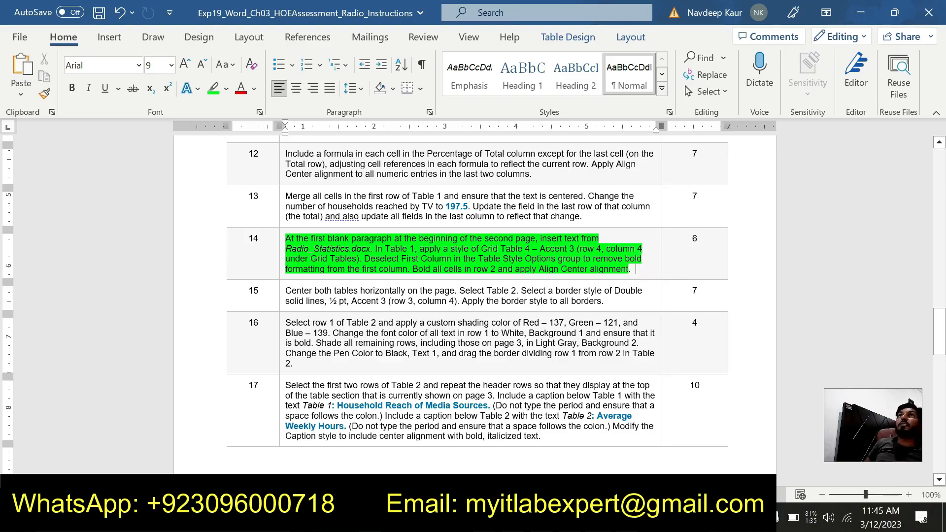
scroll(458, 276, "up", 15)
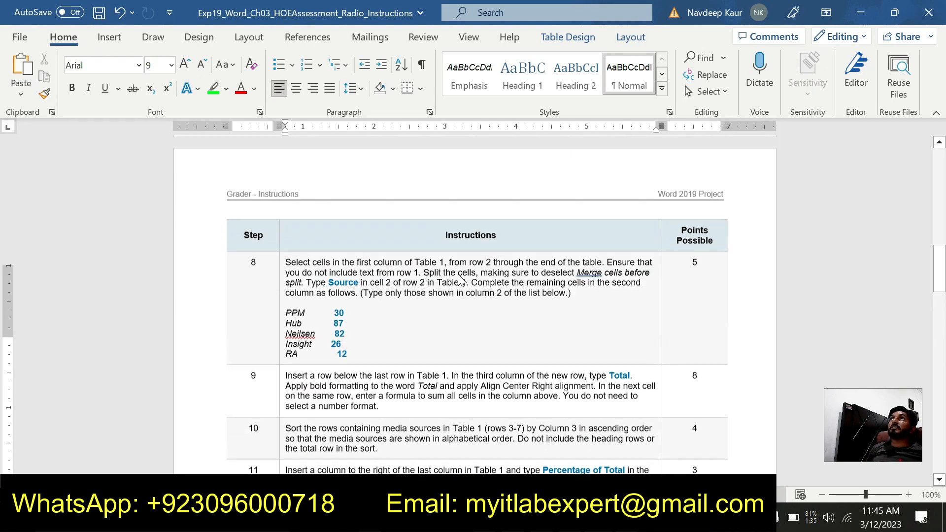
scroll(457, 276, "up", 10)
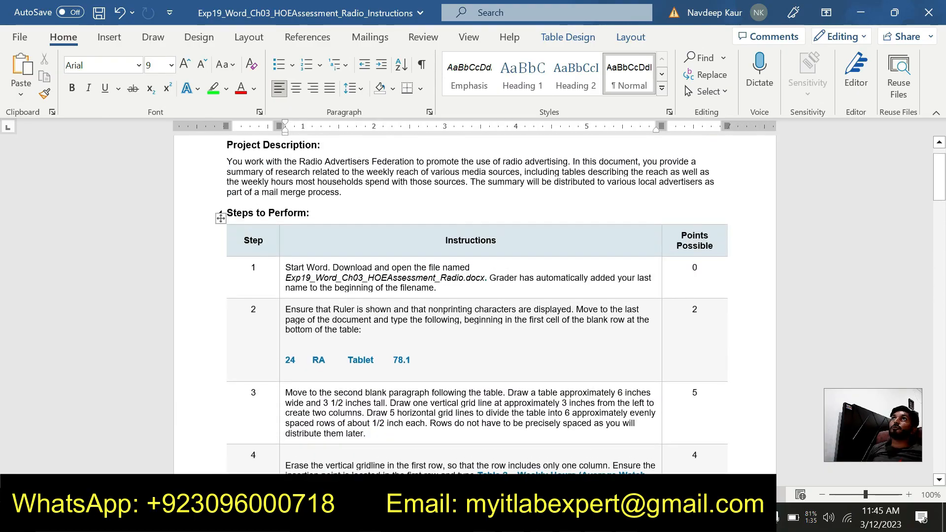
scroll(458, 284, "down", 12)
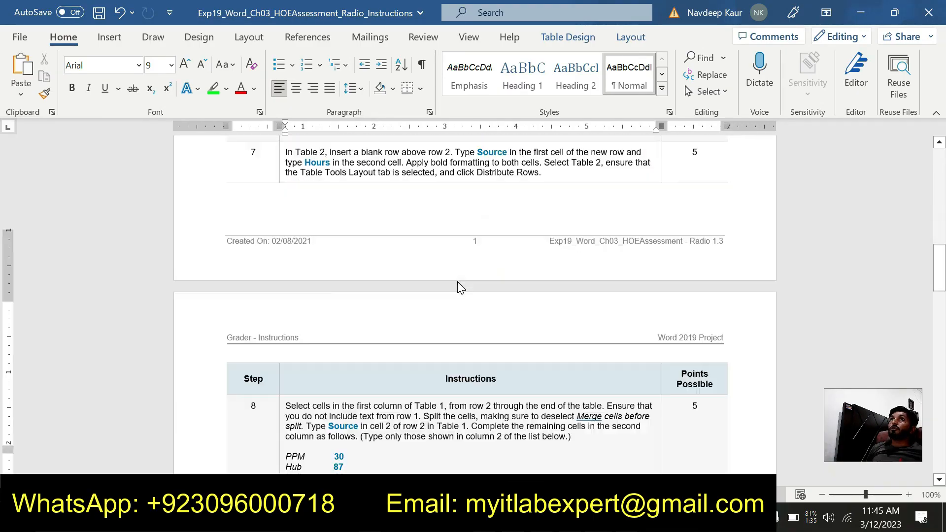
scroll(458, 283, "down", 12)
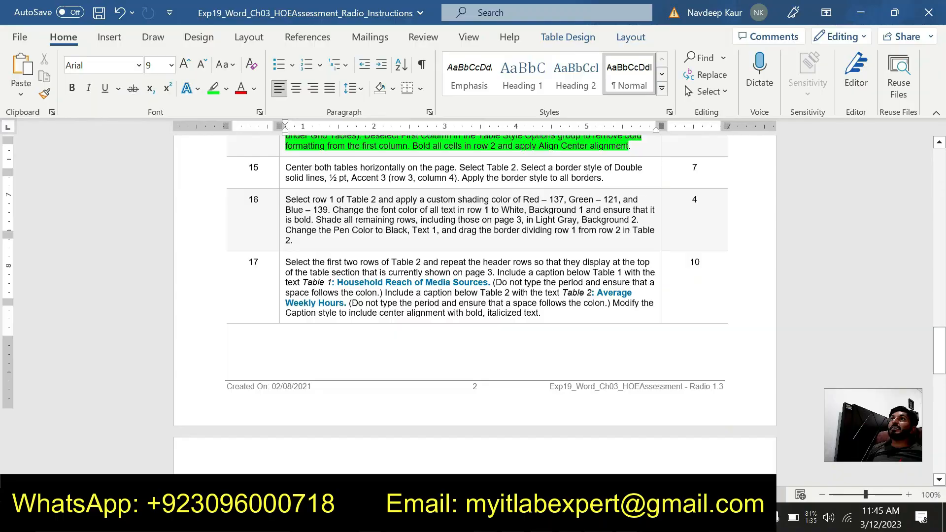
scroll(457, 283, "down", 6)
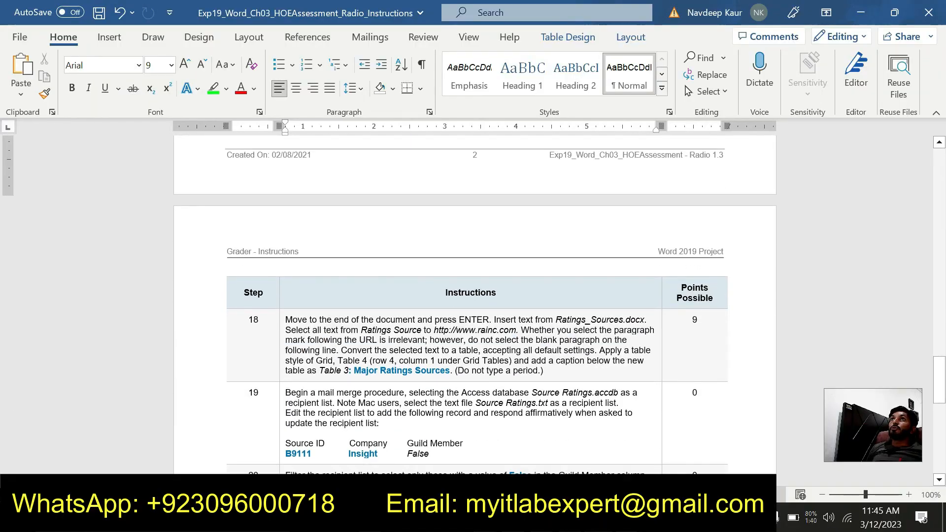
scroll(457, 283, "down", 5)
scroll(457, 284, "down", 5)
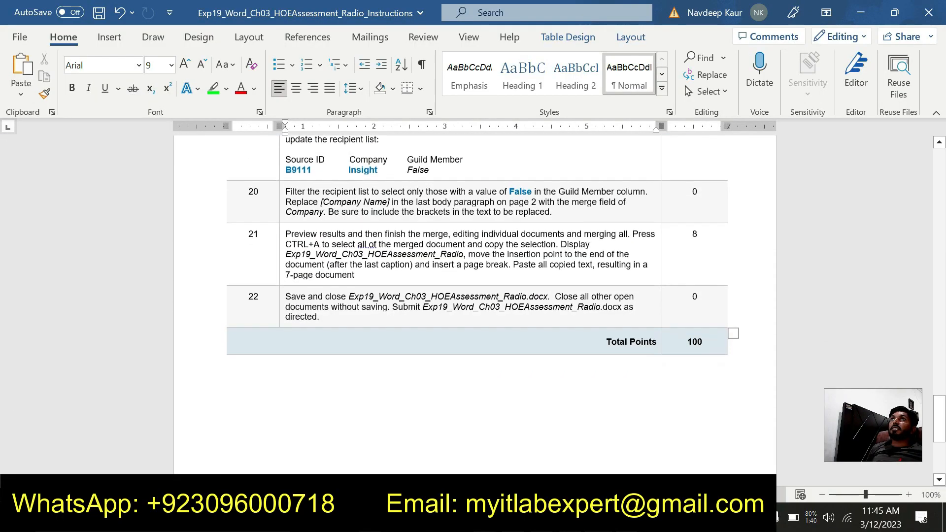
scroll(457, 285, "up", 15)
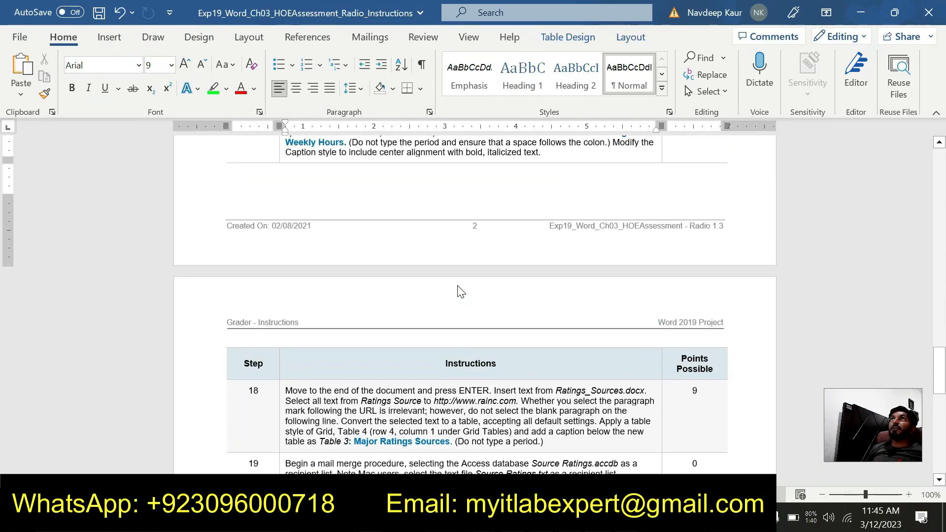
scroll(457, 285, "up", 6)
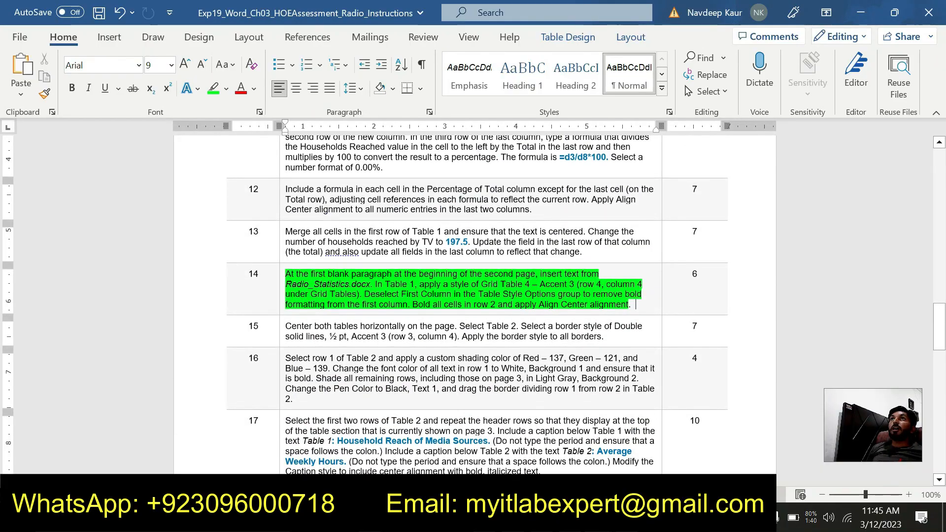
scroll(458, 285, "up", 5)
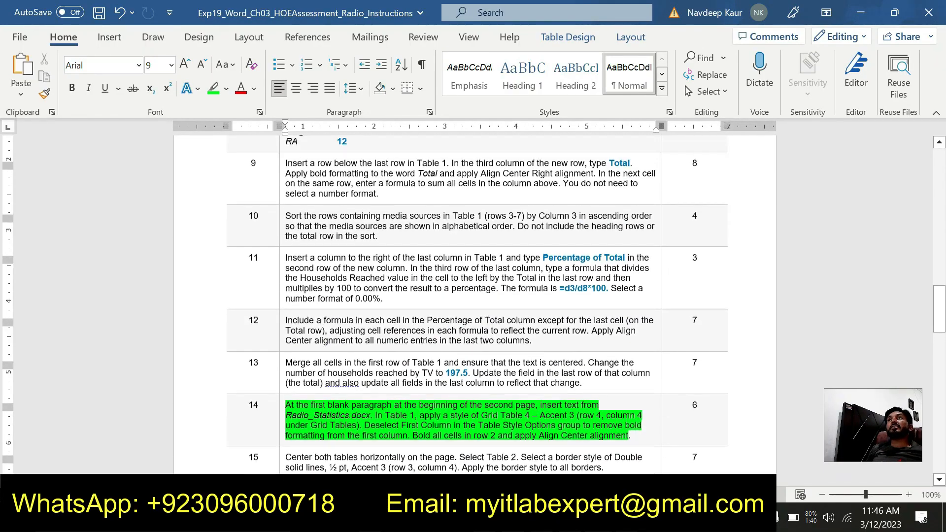
scroll(460, 290, "up", 6)
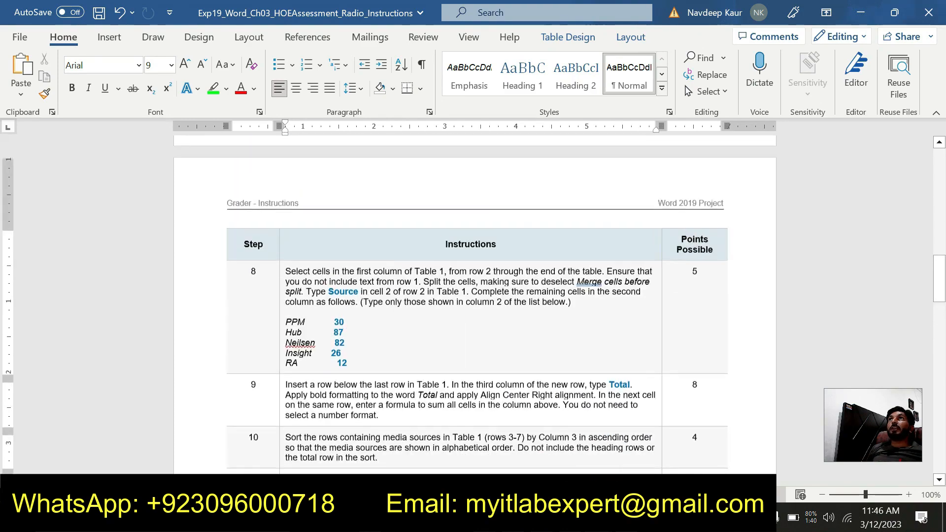
scroll(459, 291, "down", 20)
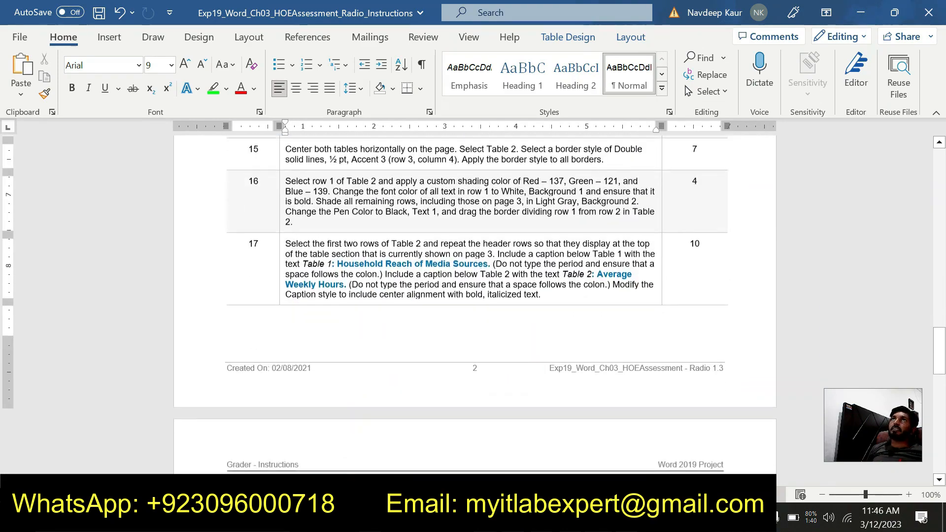
scroll(472, 306, "down", 15)
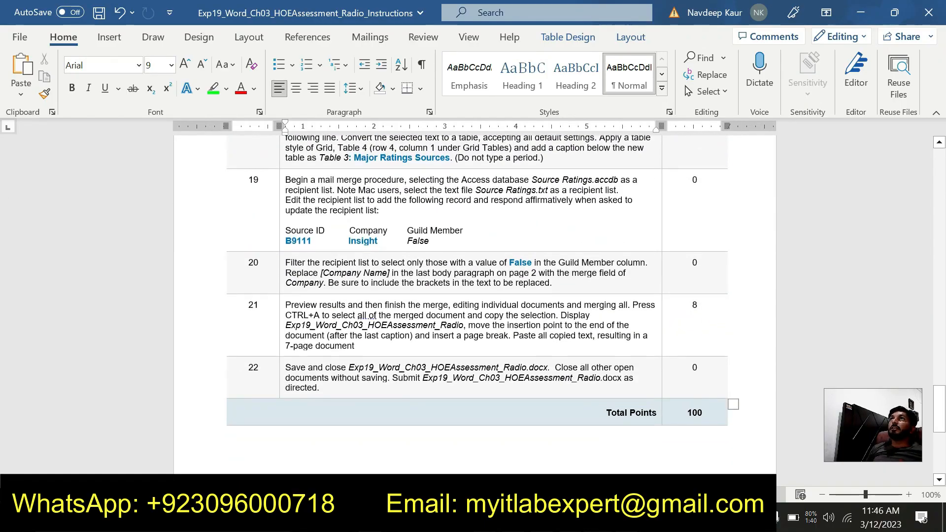
scroll(472, 306, "up", 2)
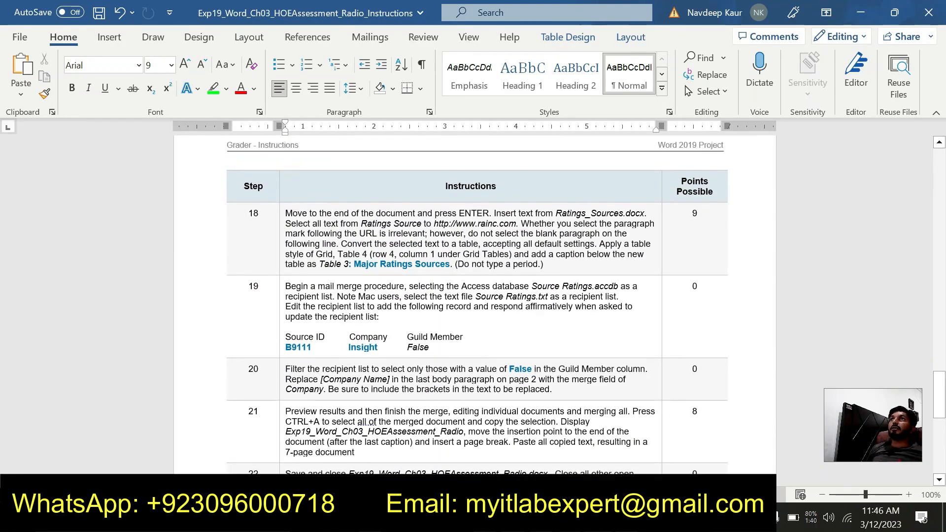
scroll(472, 305, "up", 14)
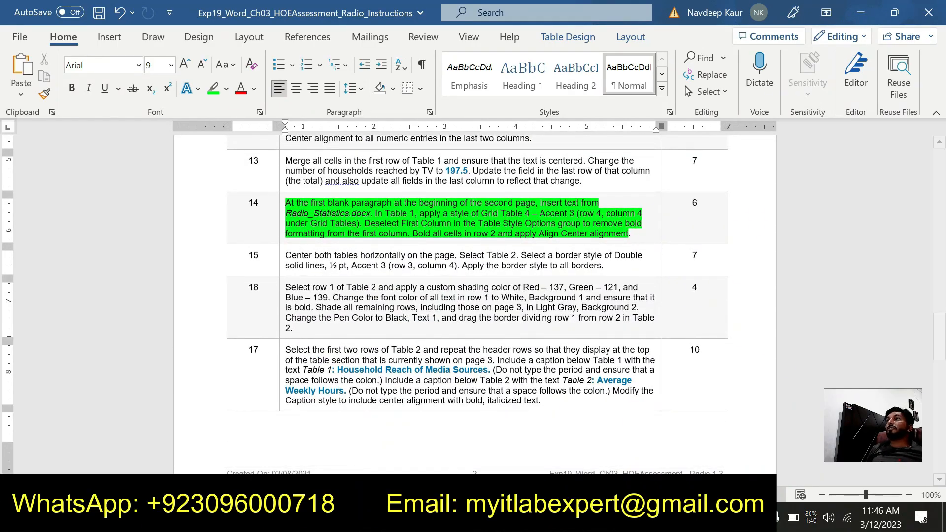
- Switch to the completed copy of the Radio project document, look over its tables and hide the nonprinting characters
mouse_move(598, 520)
left_click(711, 465)
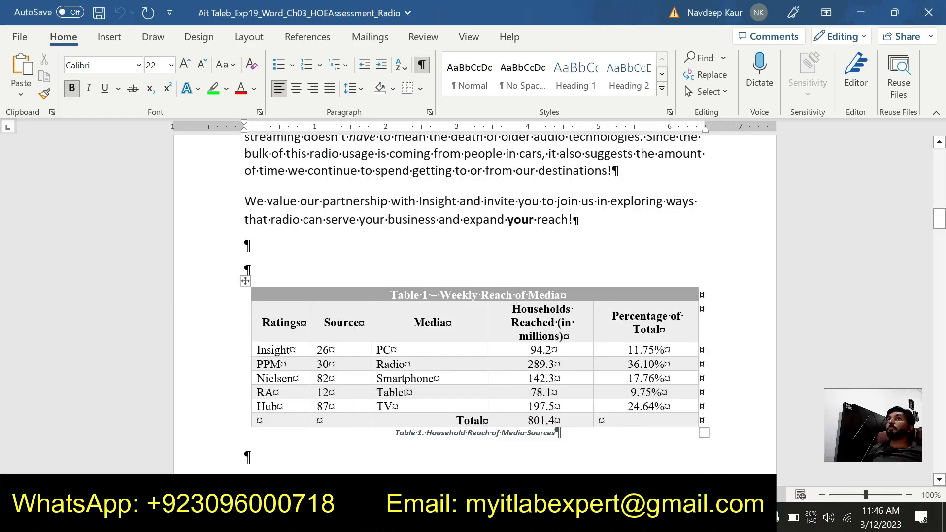
scroll(478, 338, "down", 4)
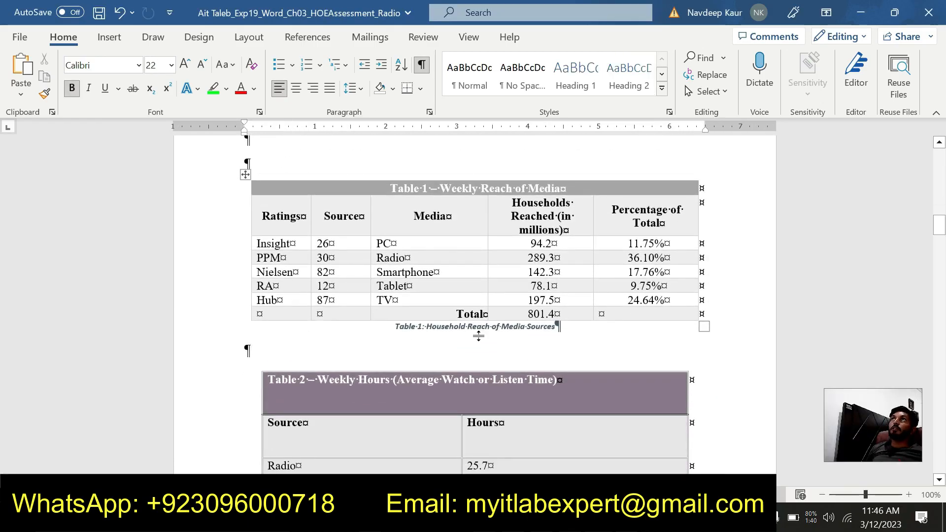
scroll(479, 336, "up", 3)
left_click(422, 67)
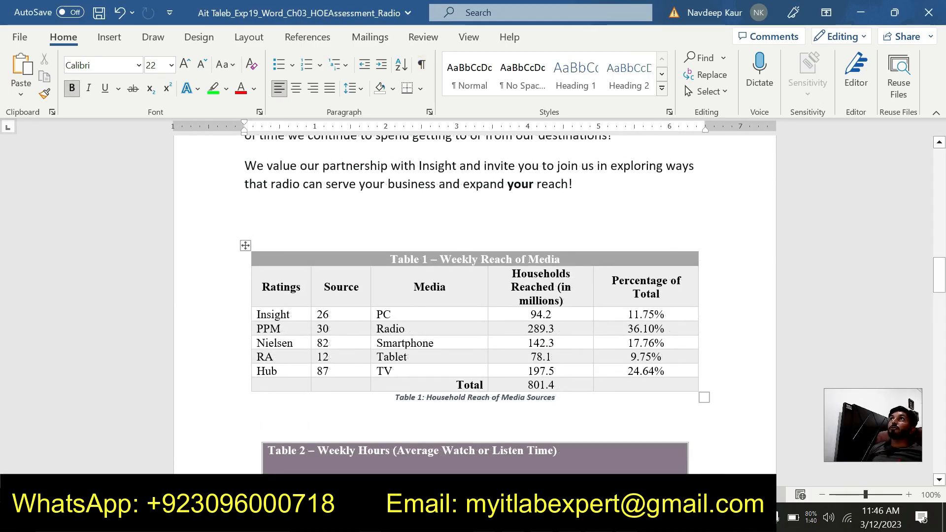
- Examine the opening pages of the completed copy, from the Radio Advertisers Federation title to the Radio Statistics section
scroll(473, 306, "up", 10)
scroll(473, 305, "up", 20)
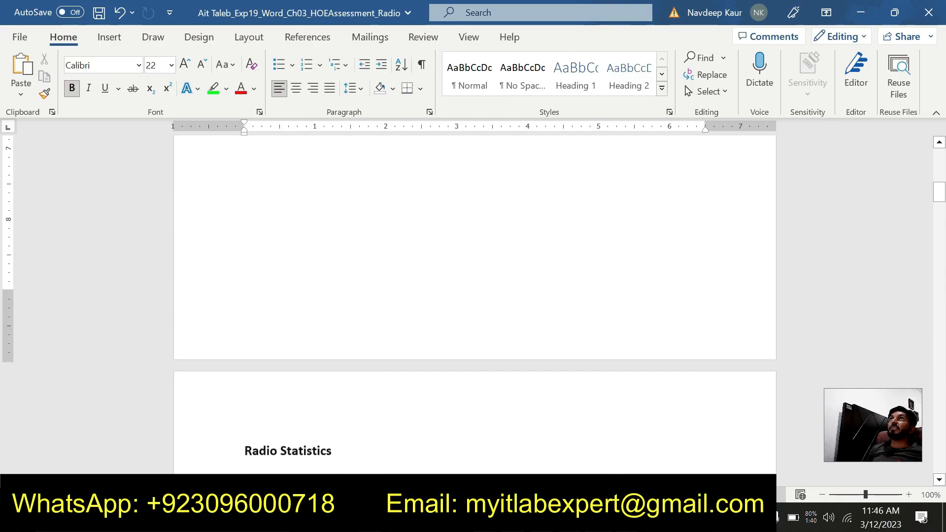
scroll(473, 306, "down", 6)
scroll(473, 305, "up", 4)
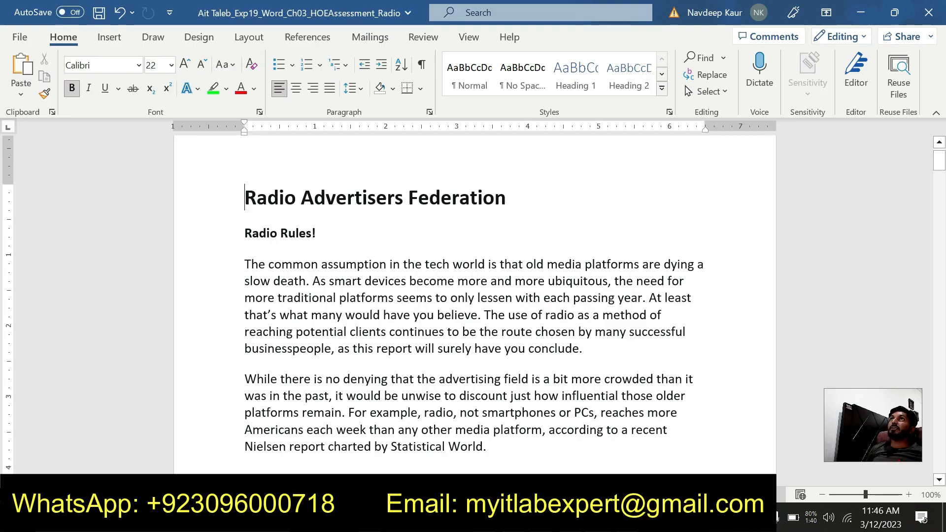
scroll(473, 306, "down", 2)
scroll(473, 305, "up", 2)
scroll(473, 306, "down", 20)
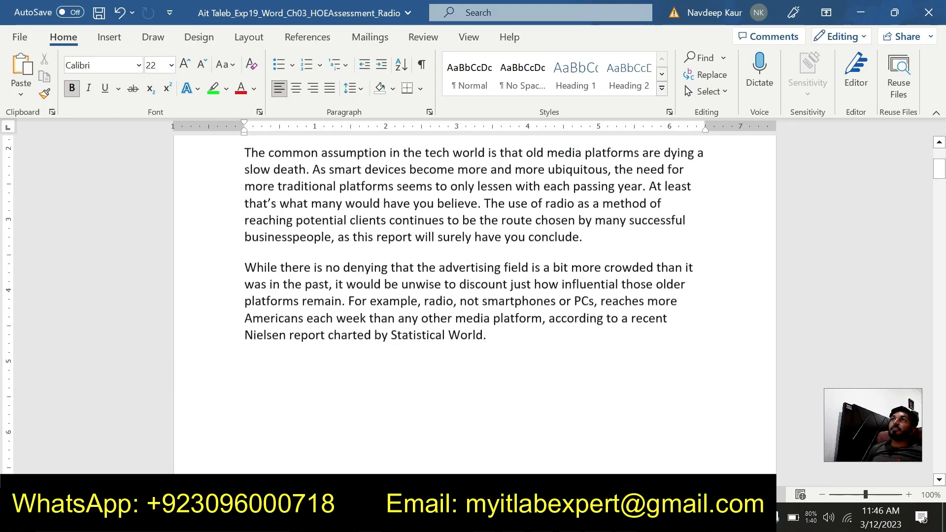
- Examine the Radio Statistics section and Tables 1 to 3 with their captions in the first letter of the completed copy
scroll(473, 306, "down", 1)
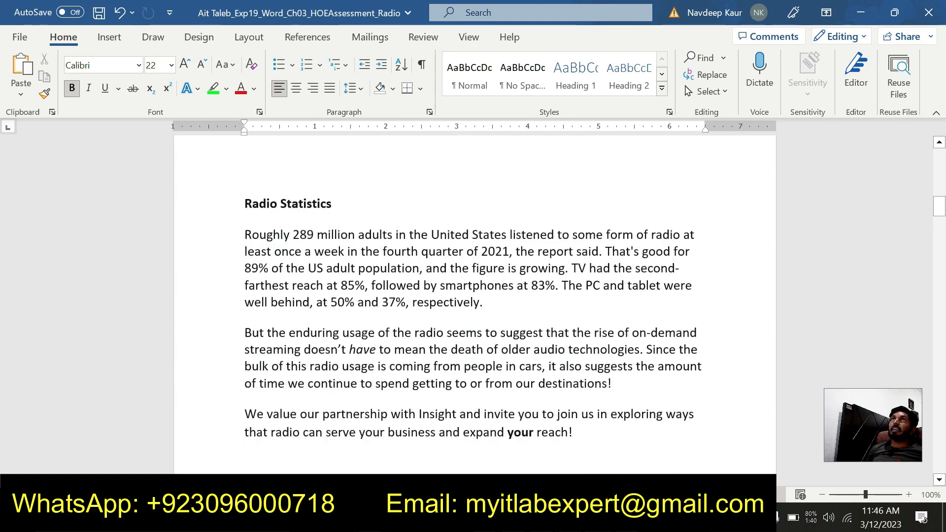
scroll(473, 306, "down", 5)
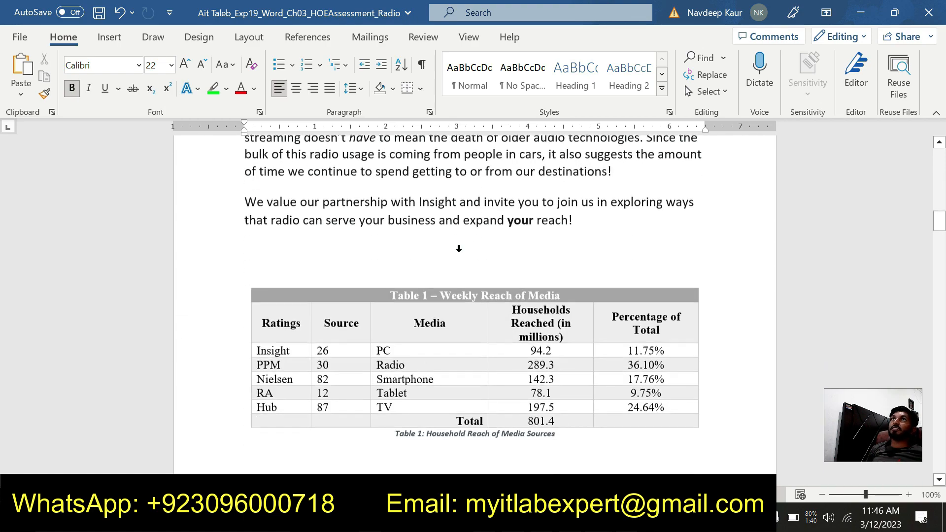
scroll(473, 305, "down", 3)
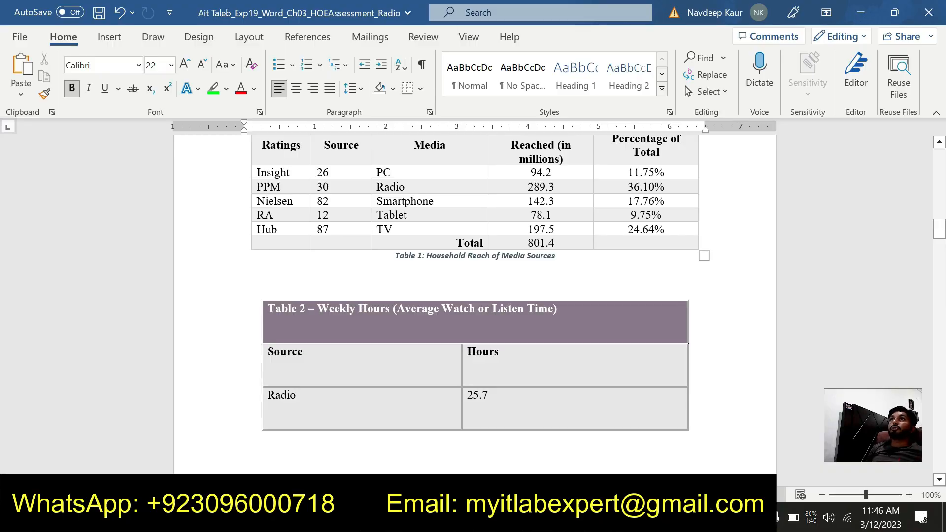
scroll(473, 306, "down", 2)
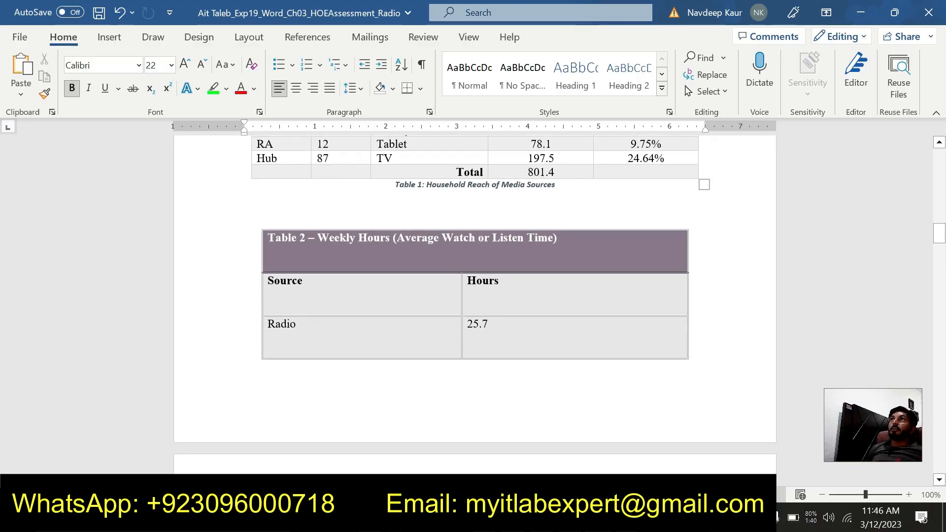
scroll(441, 308, "down", 12)
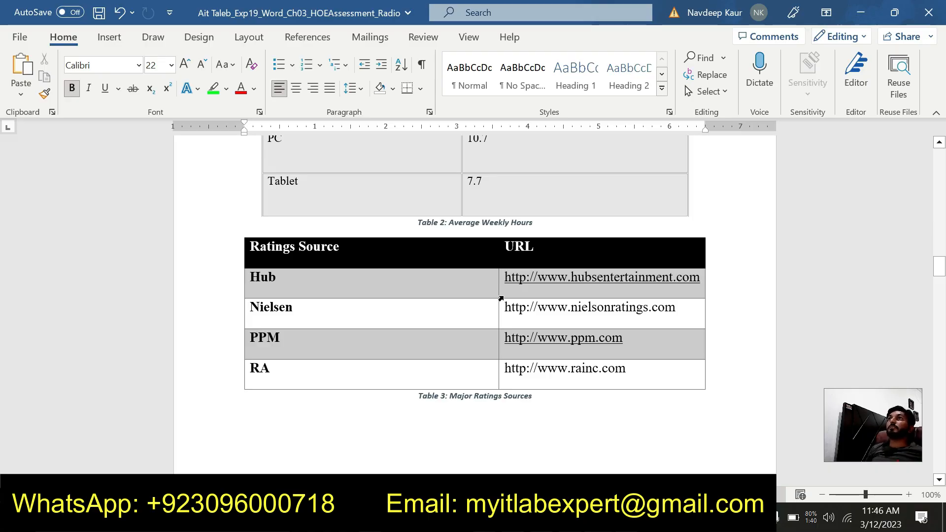
scroll(502, 297, "down", 5)
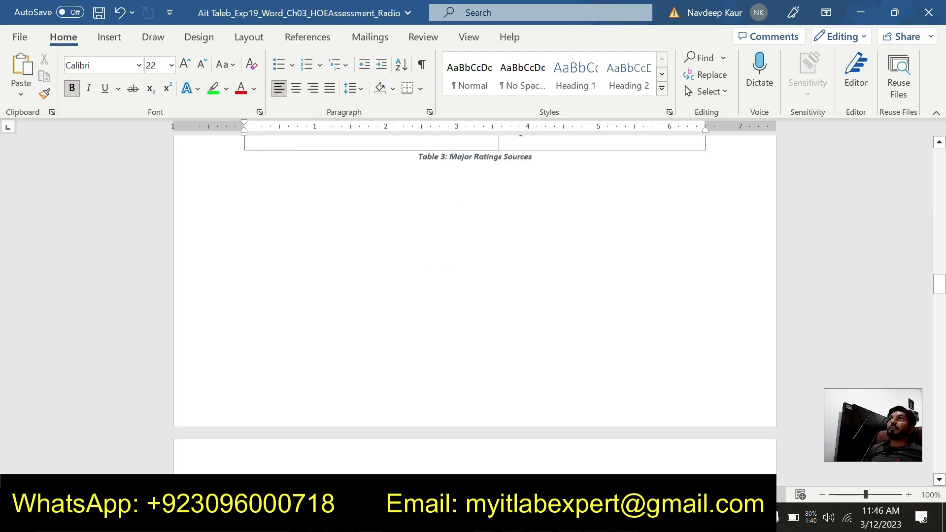
- Review the following repeated letter in the completed copy, from its body text through the Table 3 ratings sources
scroll(504, 295, "down", 10)
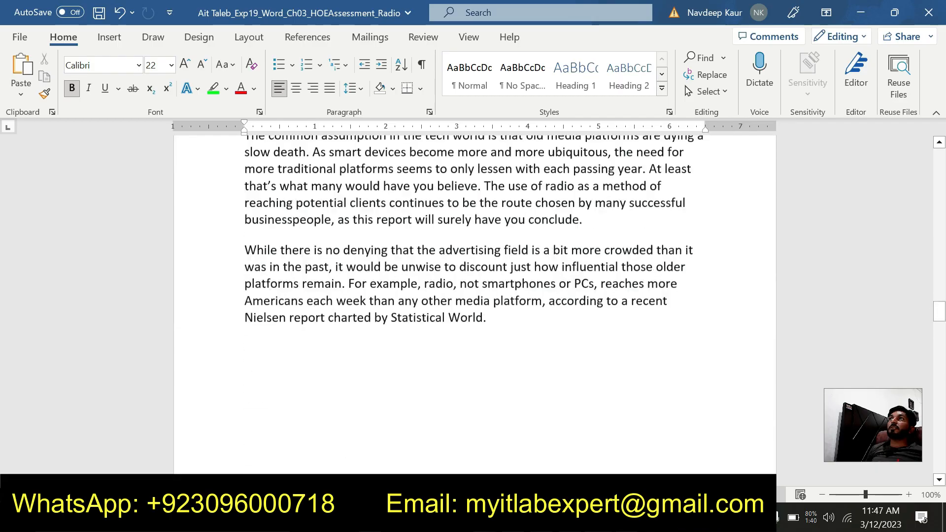
scroll(475, 306, "down", 10)
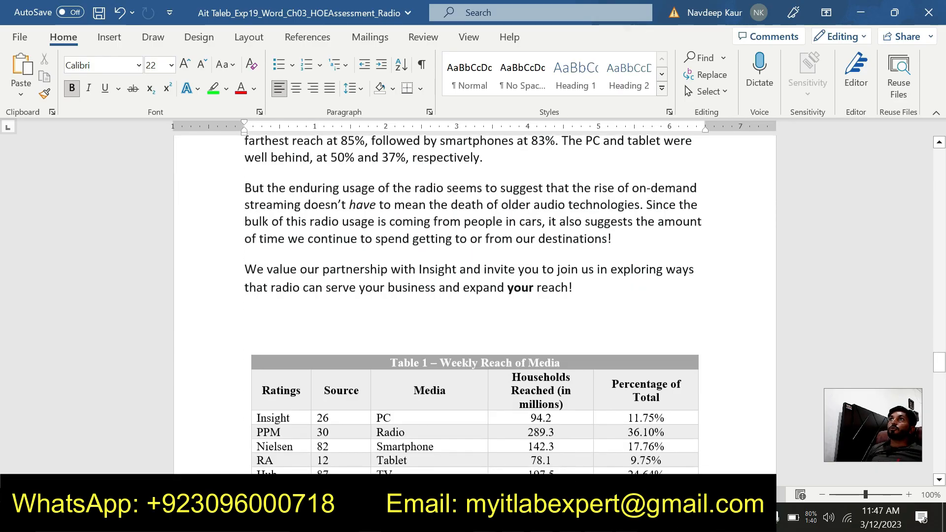
scroll(475, 305, "down", 8)
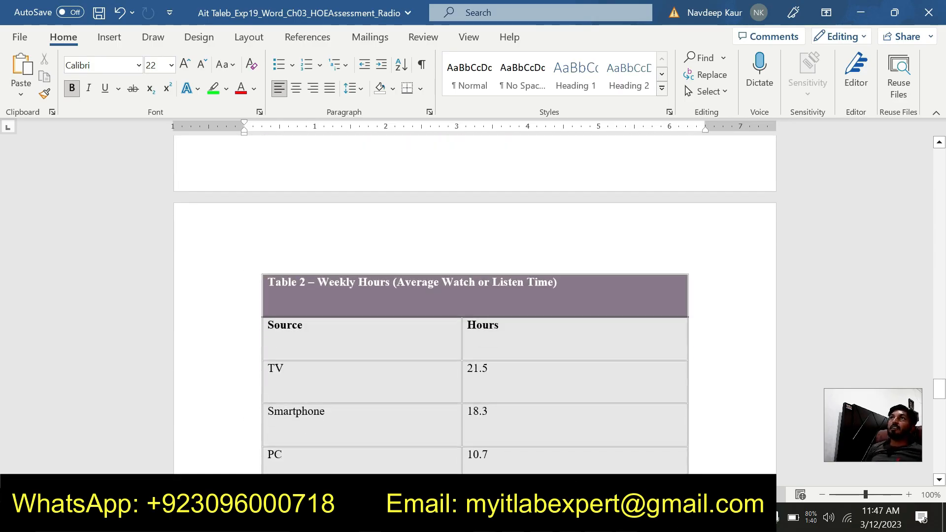
scroll(502, 304, "down", 7)
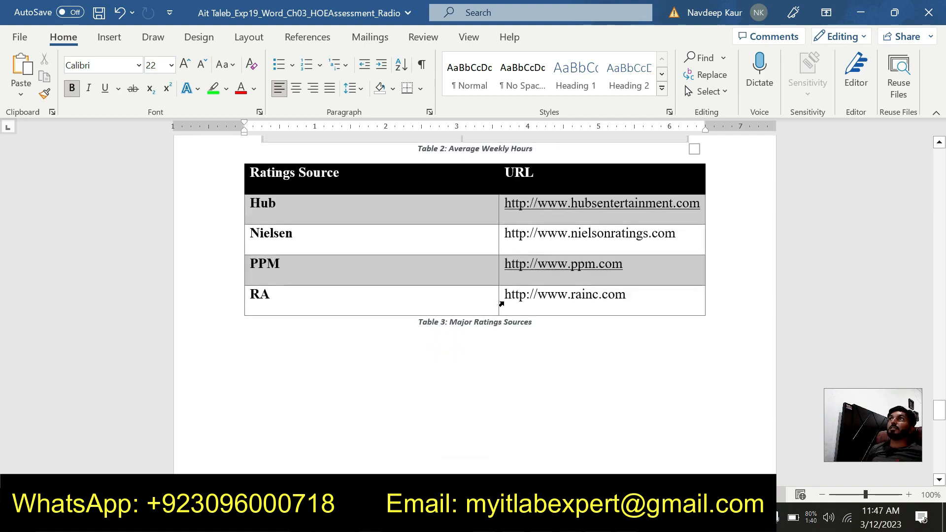
scroll(475, 304, "down", 3)
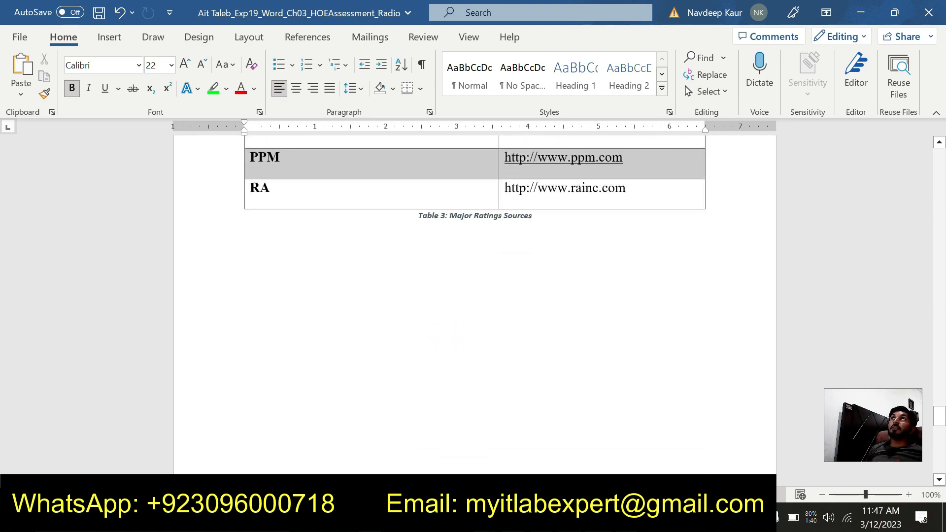
scroll(476, 304, "down", 10)
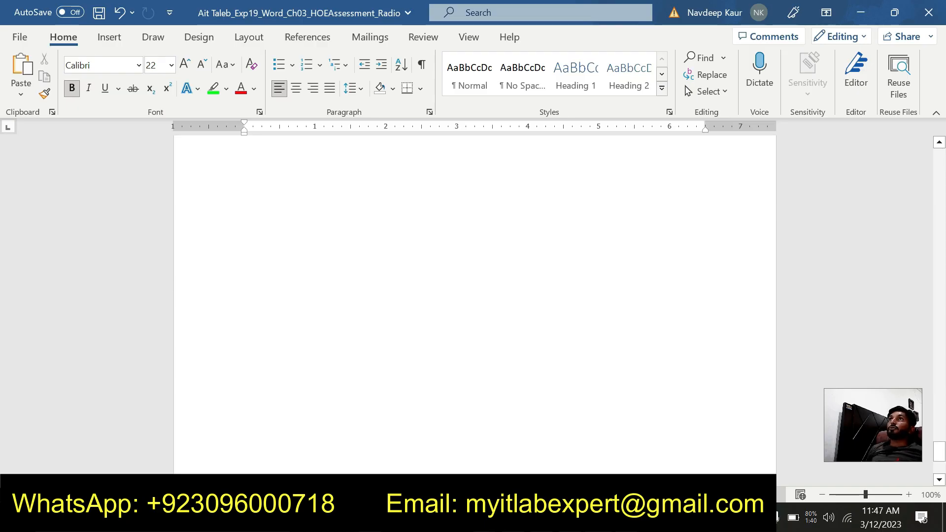